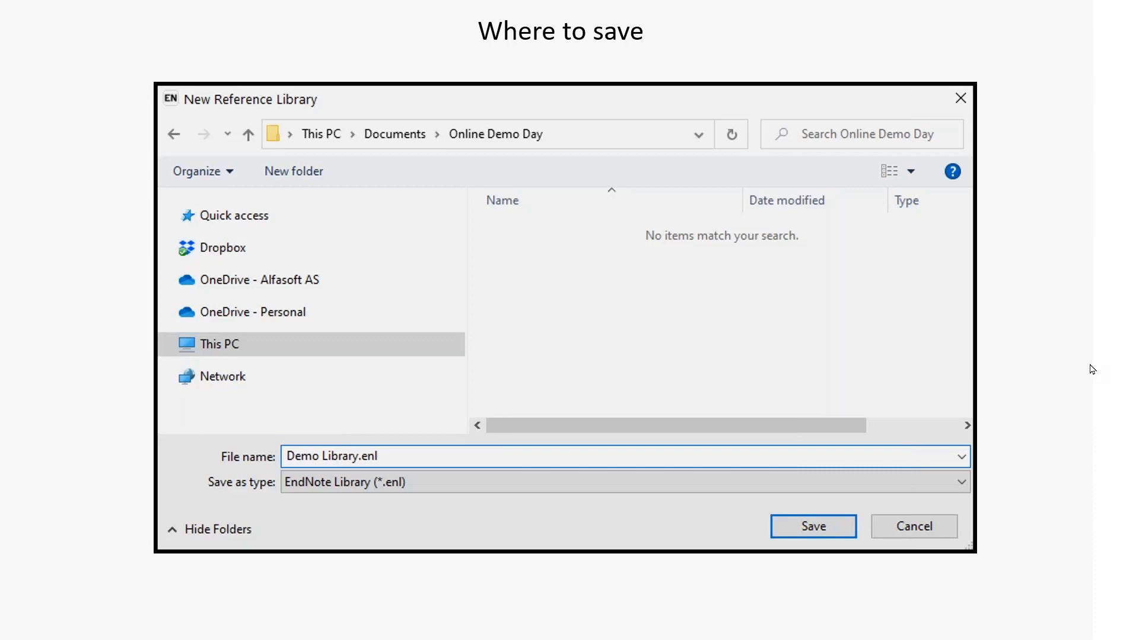
pyautogui.click(1067, 401)
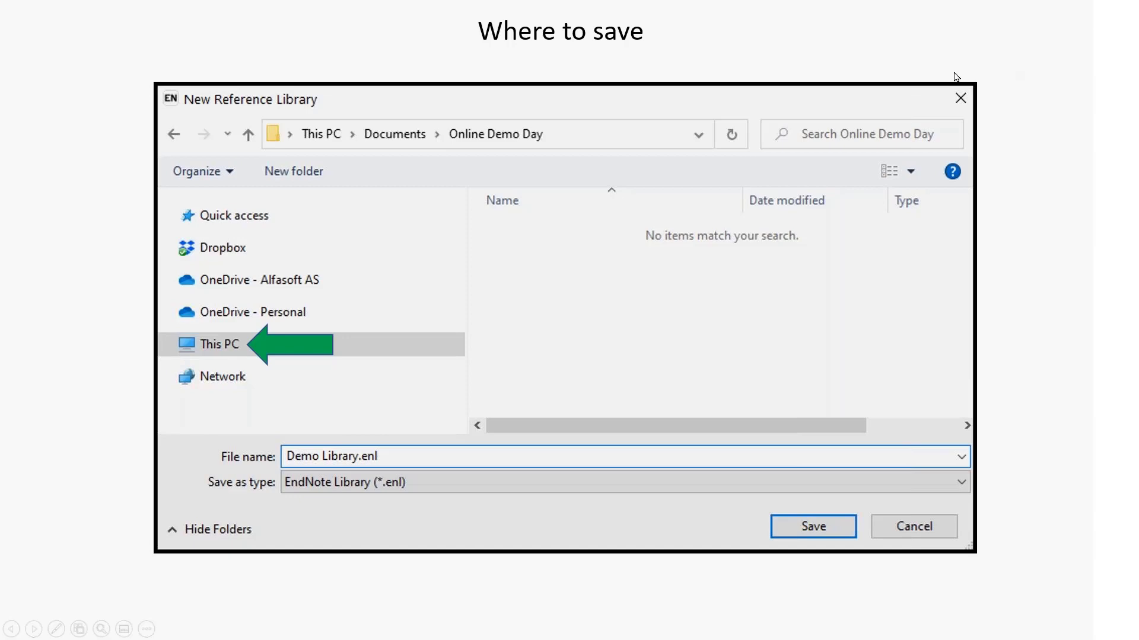
# Create an EndNote library named "new library" in the Library_bibliotek folder of ODD2022-1, and widen the groups sidebar.
pyautogui.hotkey('alt', 'Tab')
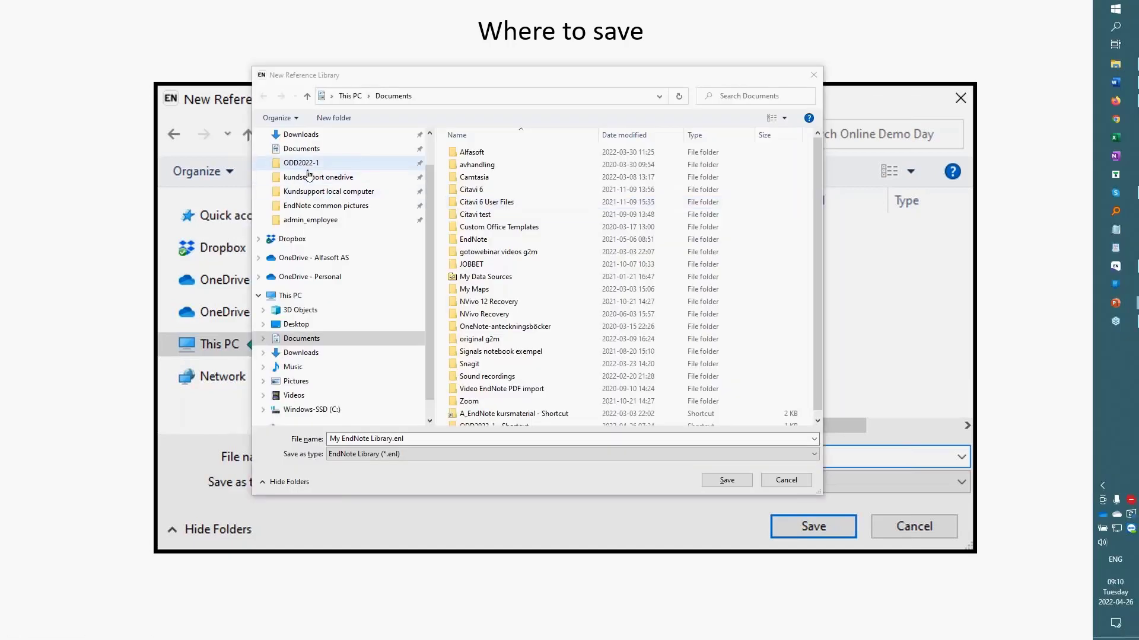
pyautogui.click(306, 168)
pyautogui.doubleClick(485, 177)
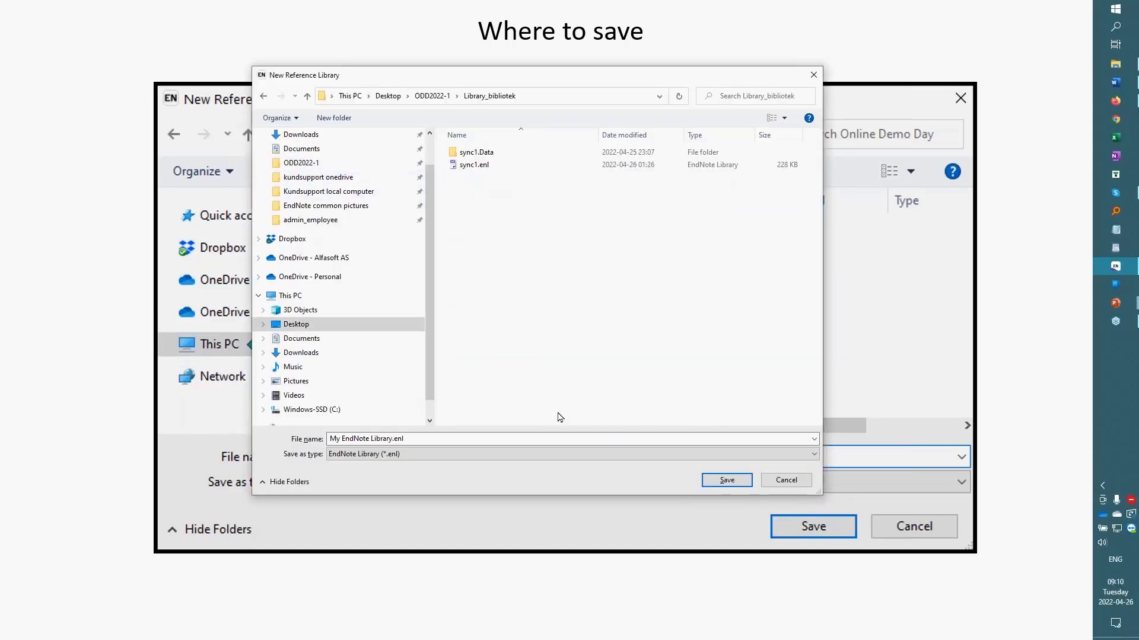
pyautogui.click(431, 438)
pyautogui.write('new librar')
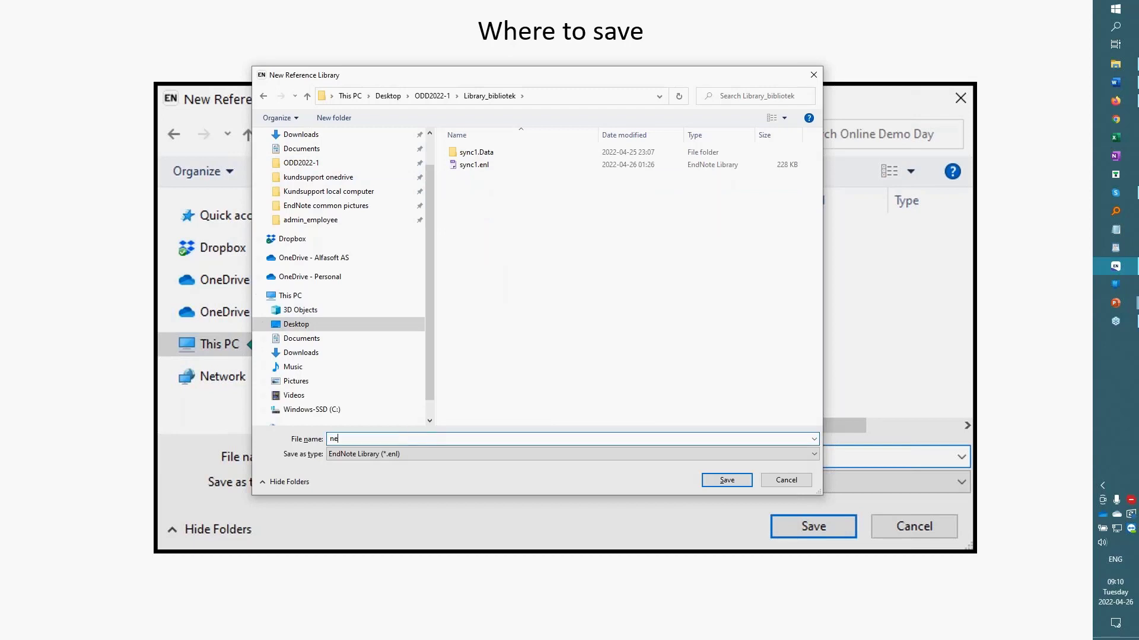
pyautogui.write('y')
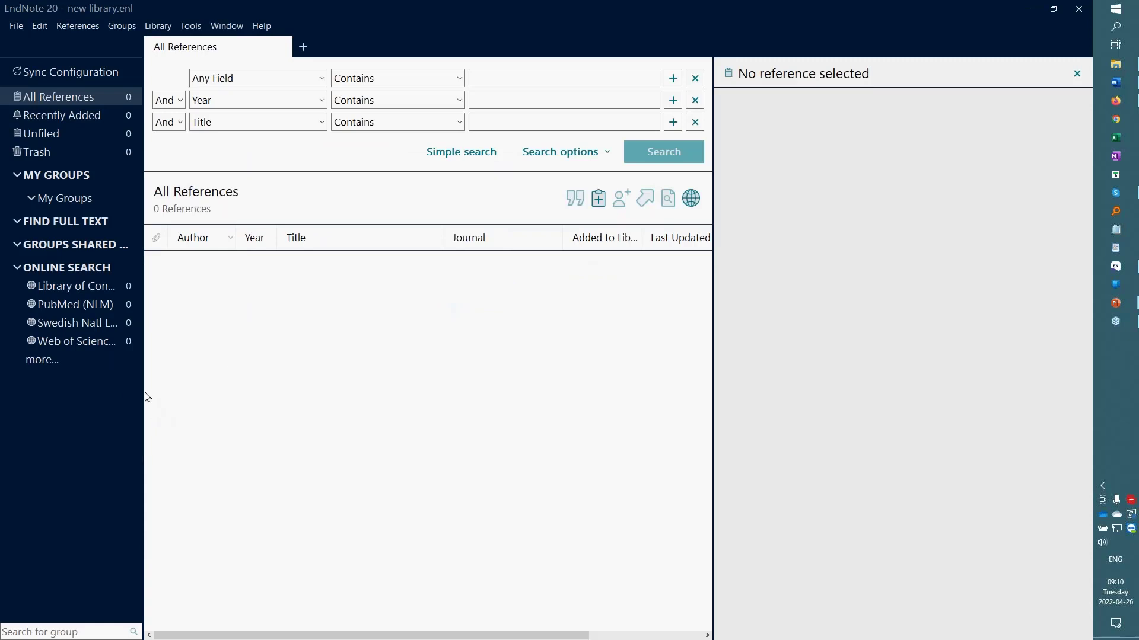
pyautogui.moveTo(147, 381); pyautogui.dragTo(184, 389)
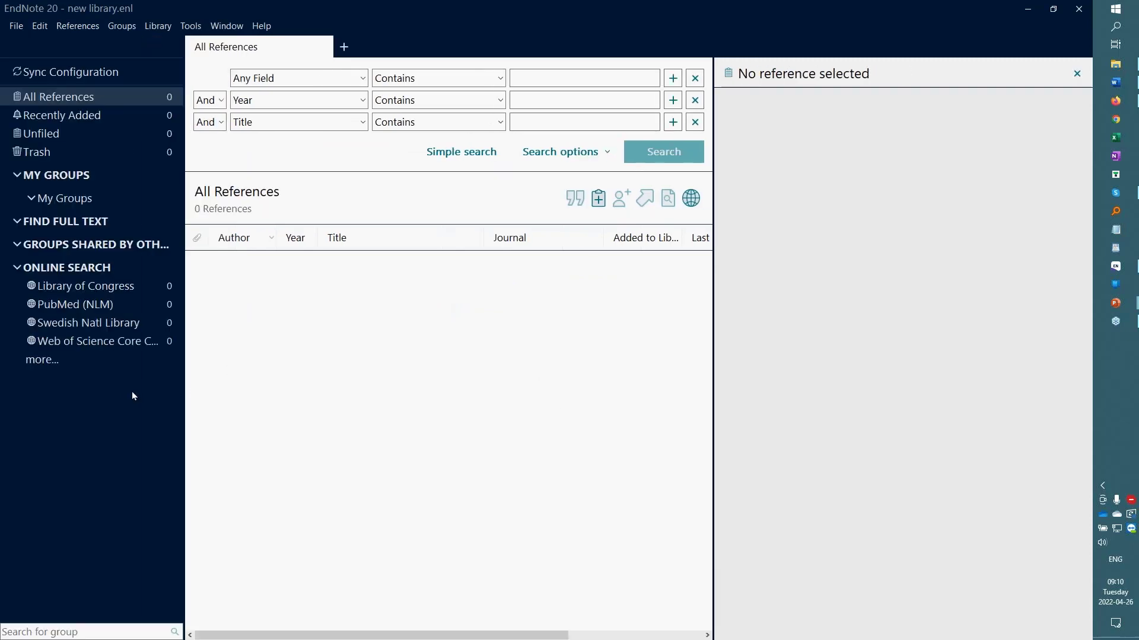
# Switch to Firefox, open the PubMed website and search it for "sushi".
pyautogui.hotkey('alt', 'Tab')
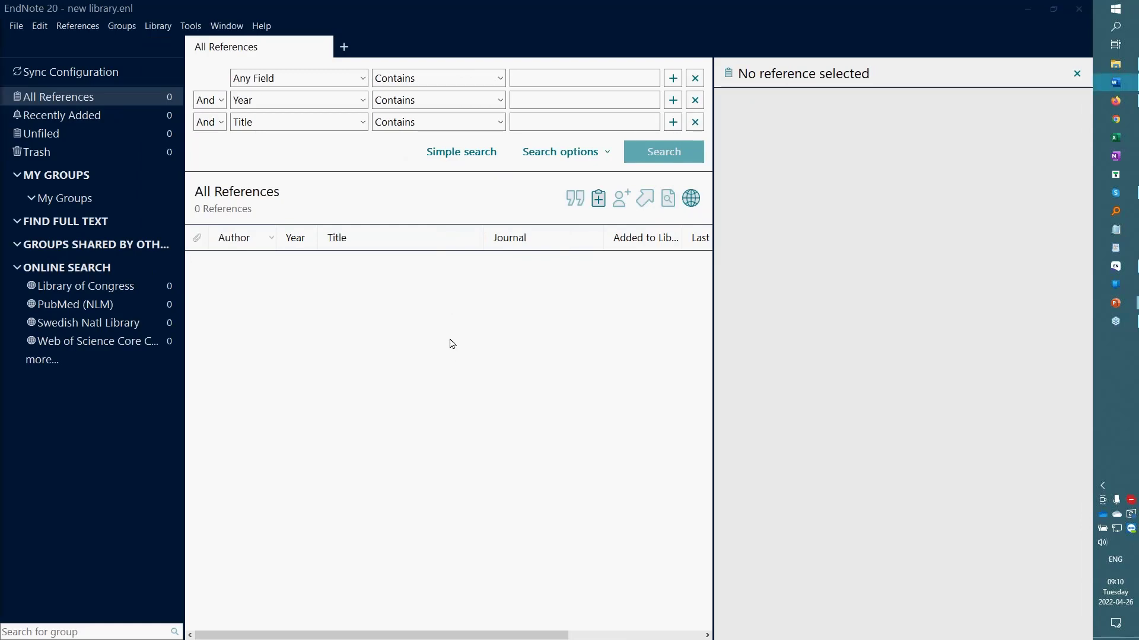
pyautogui.click(1116, 101)
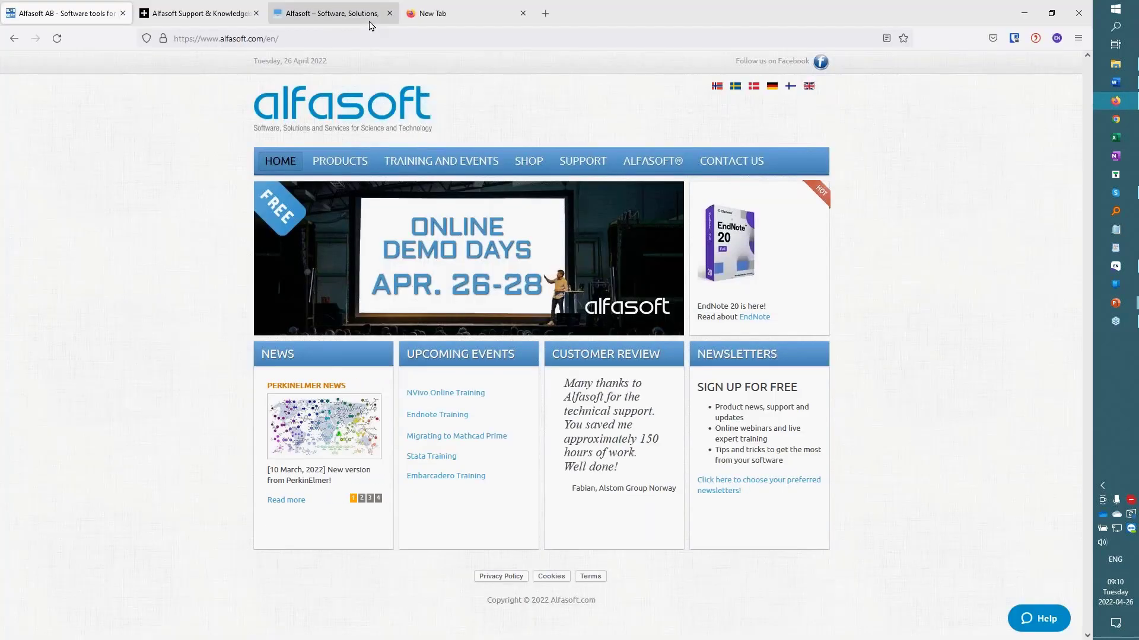
pyautogui.click(444, 19)
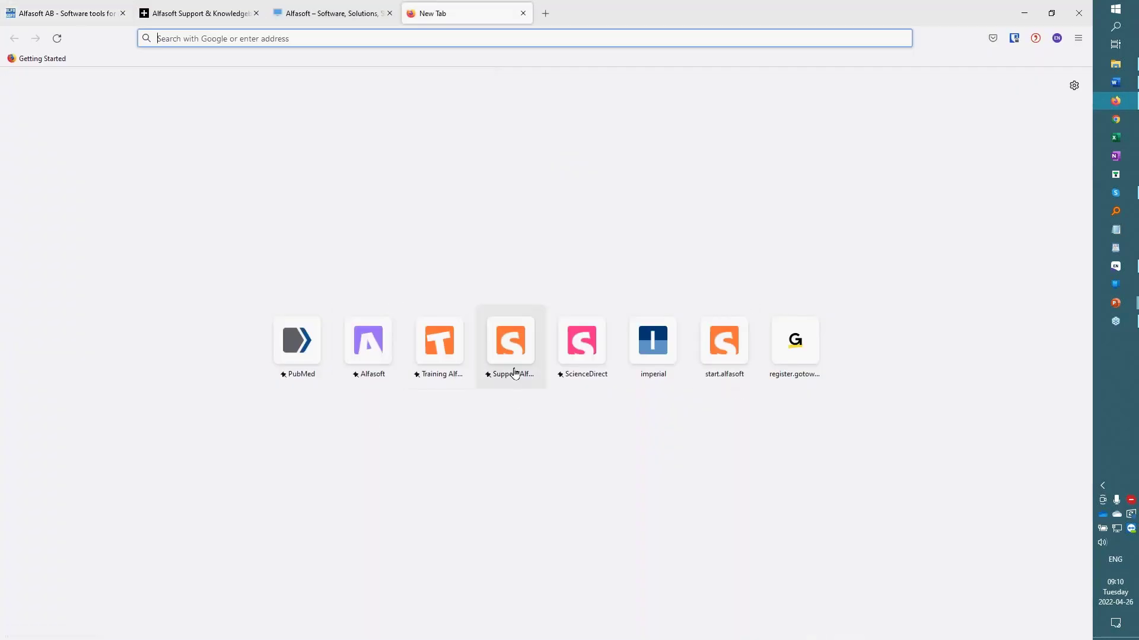
pyautogui.click(279, 341)
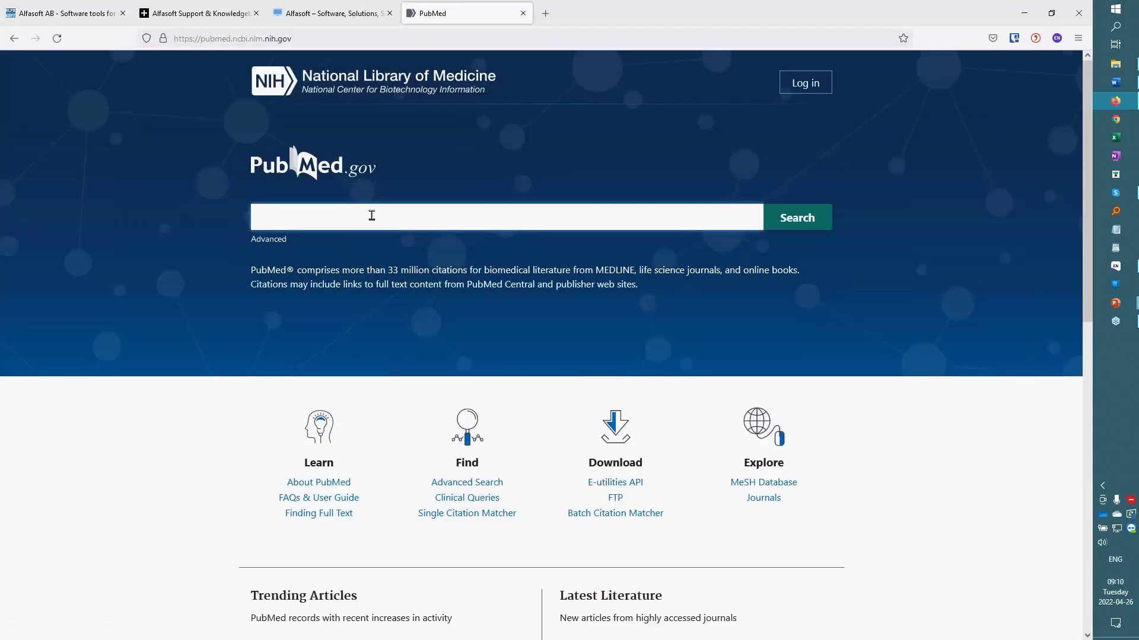
pyautogui.write('sushi')
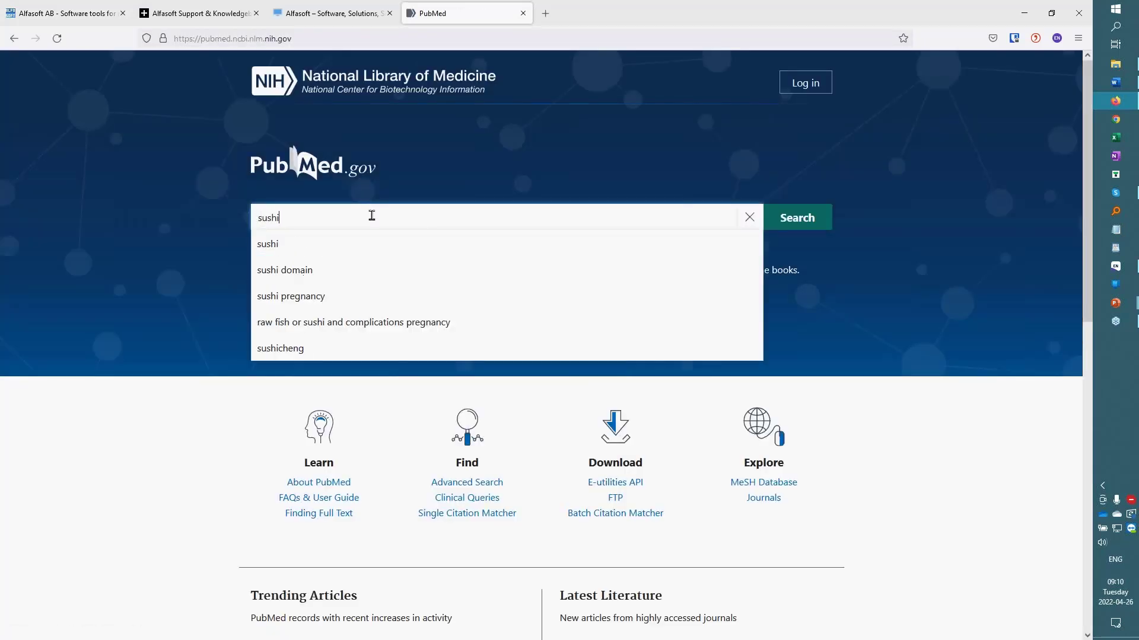
pyautogui.click(801, 229)
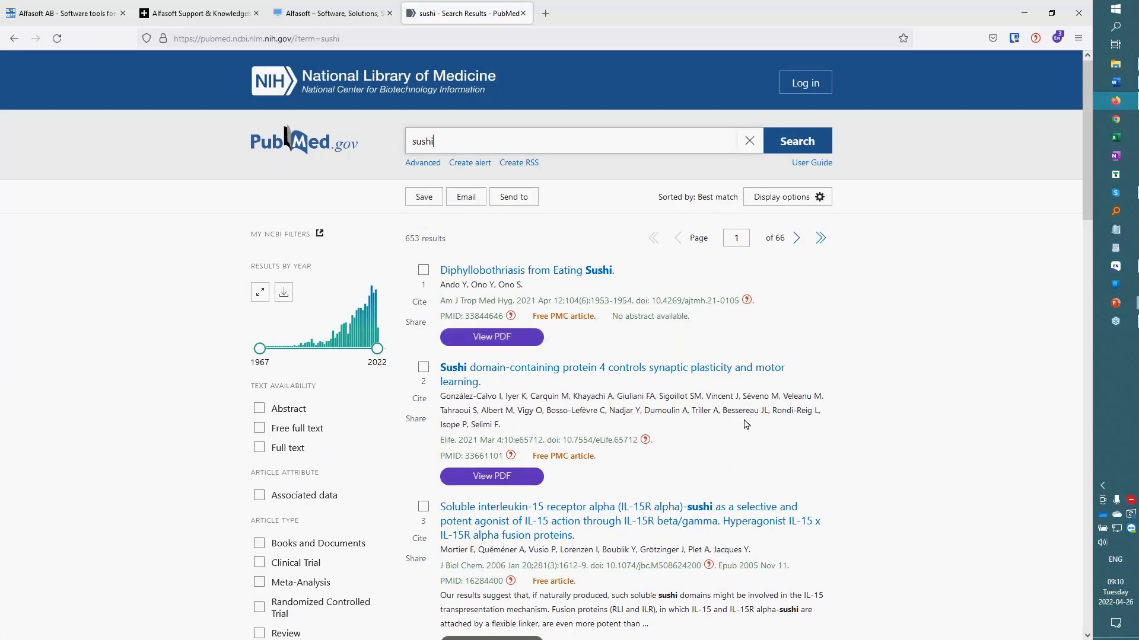
# Select the first five articles in the PubMed search results.
pyautogui.click(423, 270)
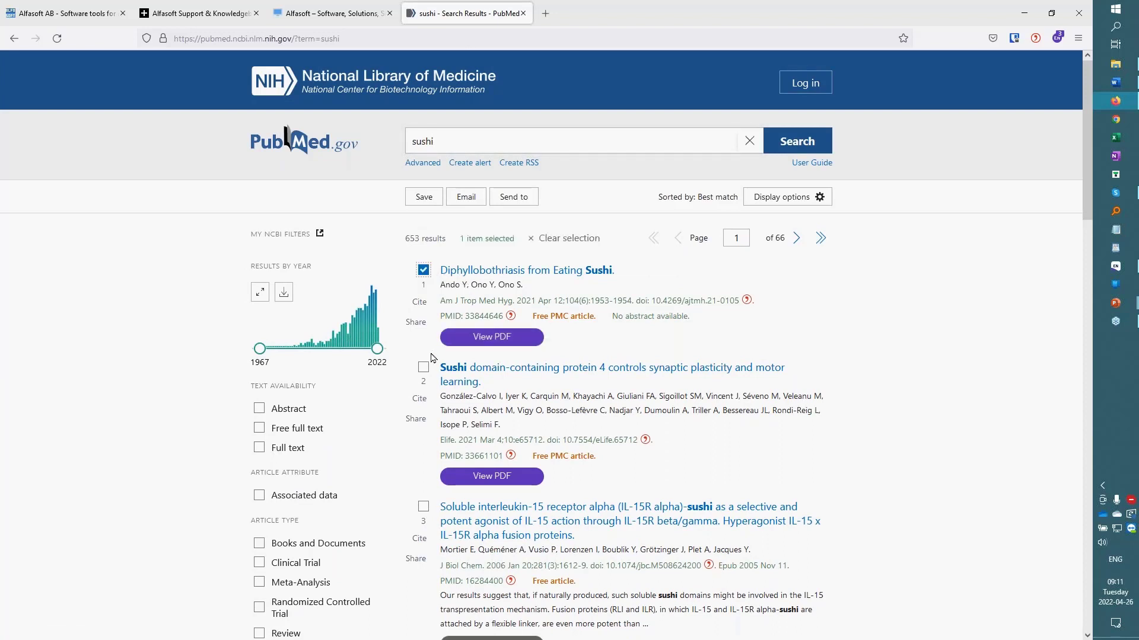
pyautogui.click(423, 505)
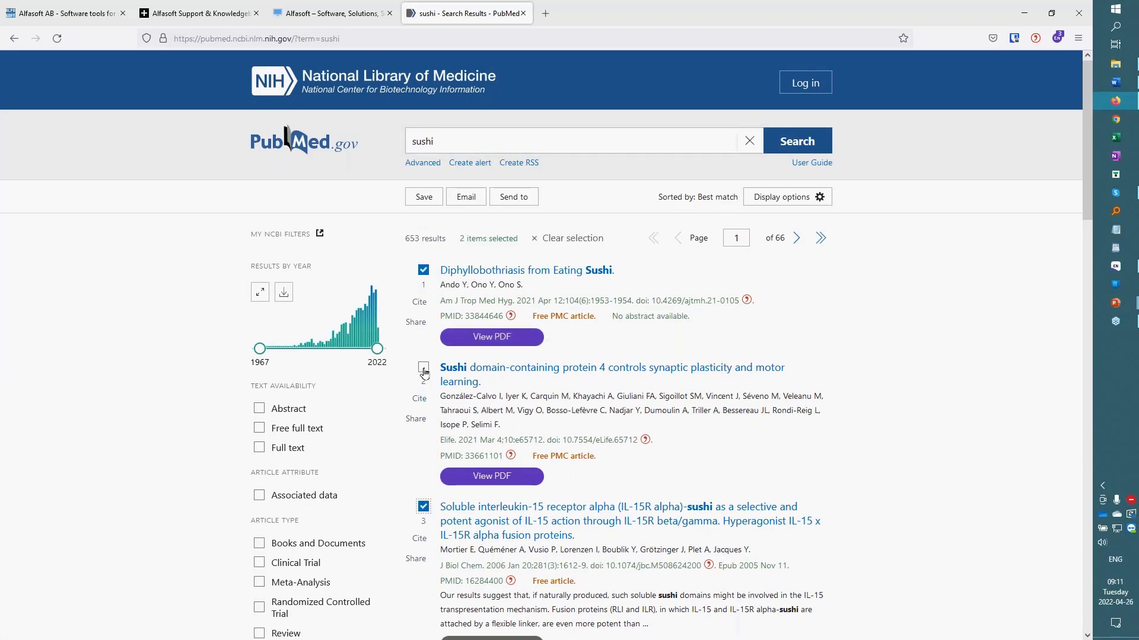
pyautogui.click(423, 367)
pyautogui.scroll(-6, 415, 468)
pyautogui.click(424, 312)
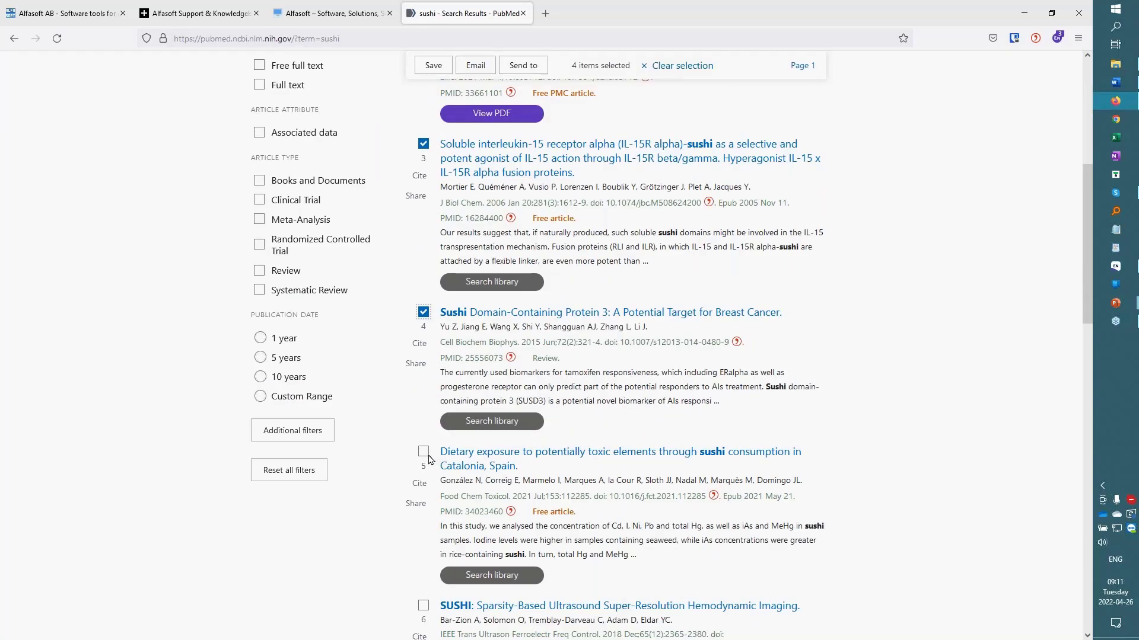
pyautogui.click(424, 452)
pyautogui.scroll(6, 368, 494)
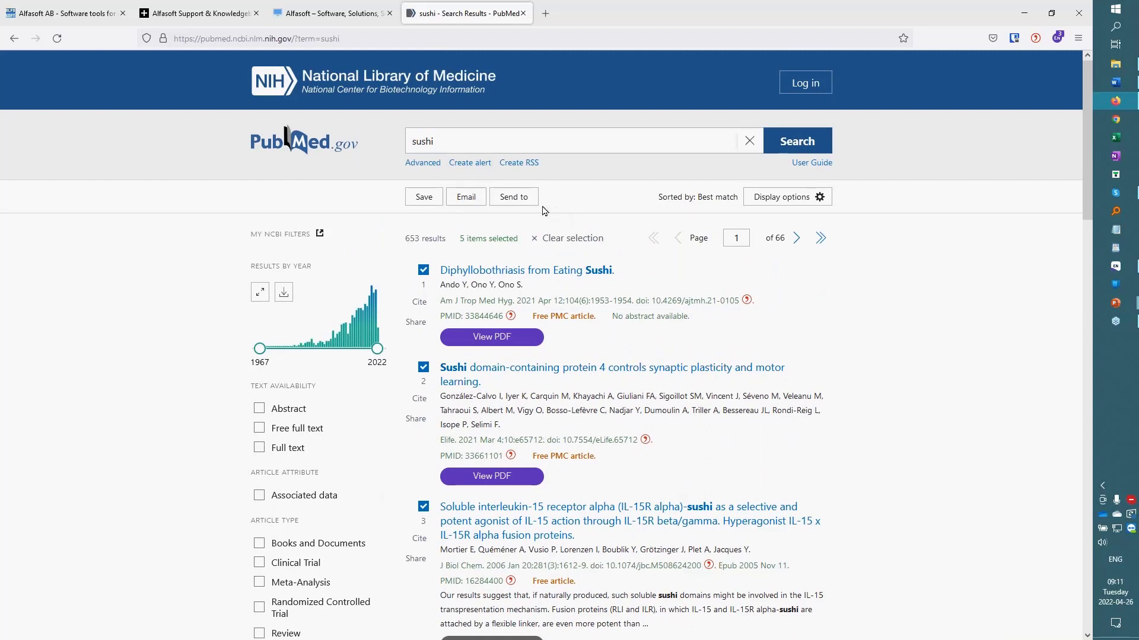
# Create a citation manager file from the five selected articles and import it into the EndNote library.
pyautogui.click(518, 198)
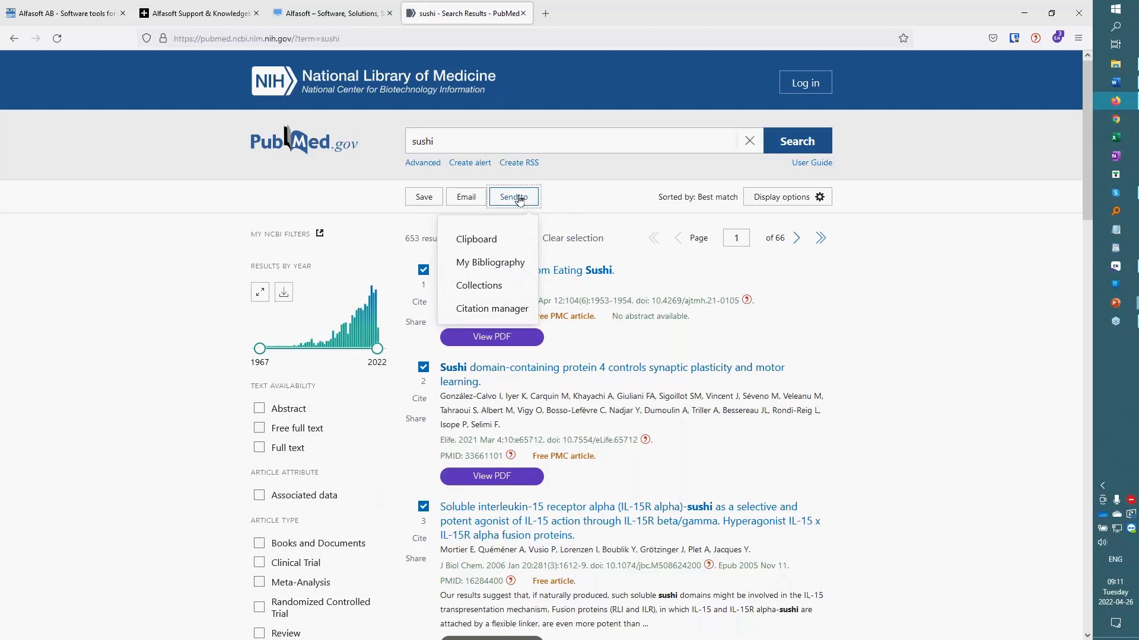
pyautogui.click(497, 309)
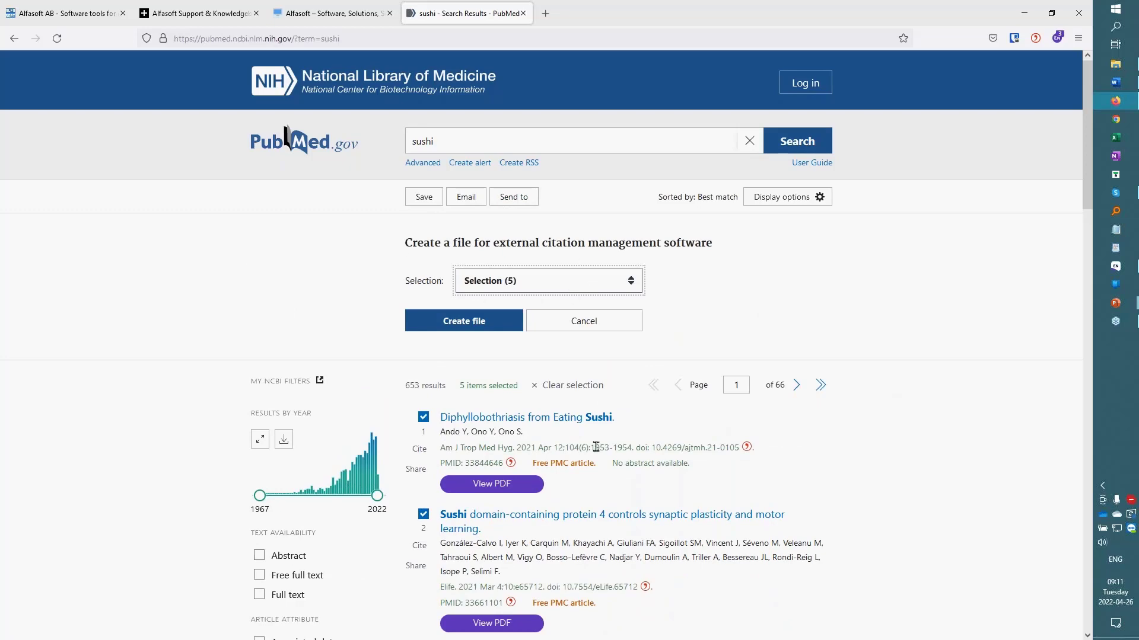
pyautogui.click(463, 321)
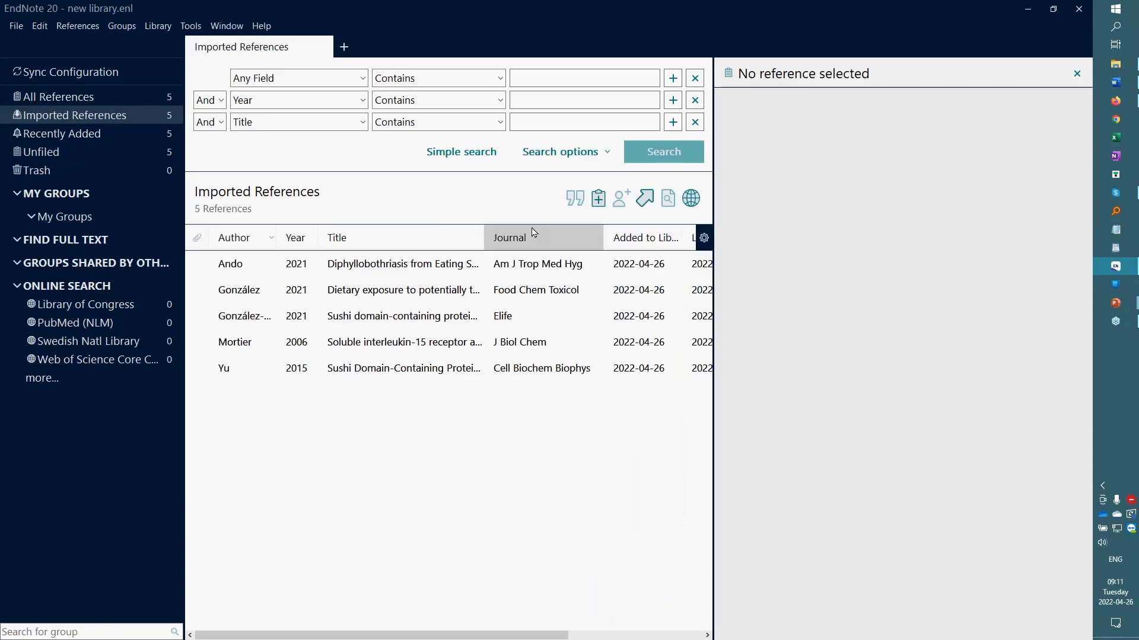
# Switch to simple search and display the summary of the "Dietary exposure to potentially toxic elements" reference with the citation preview collapsed.
pyautogui.click(473, 153)
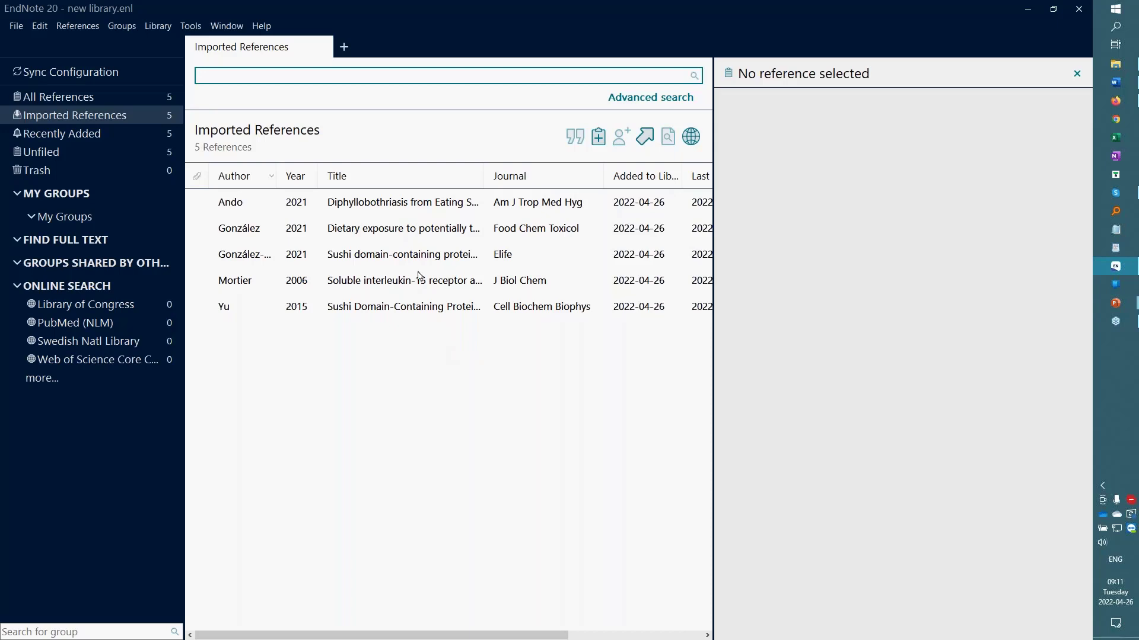
pyautogui.click(386, 205)
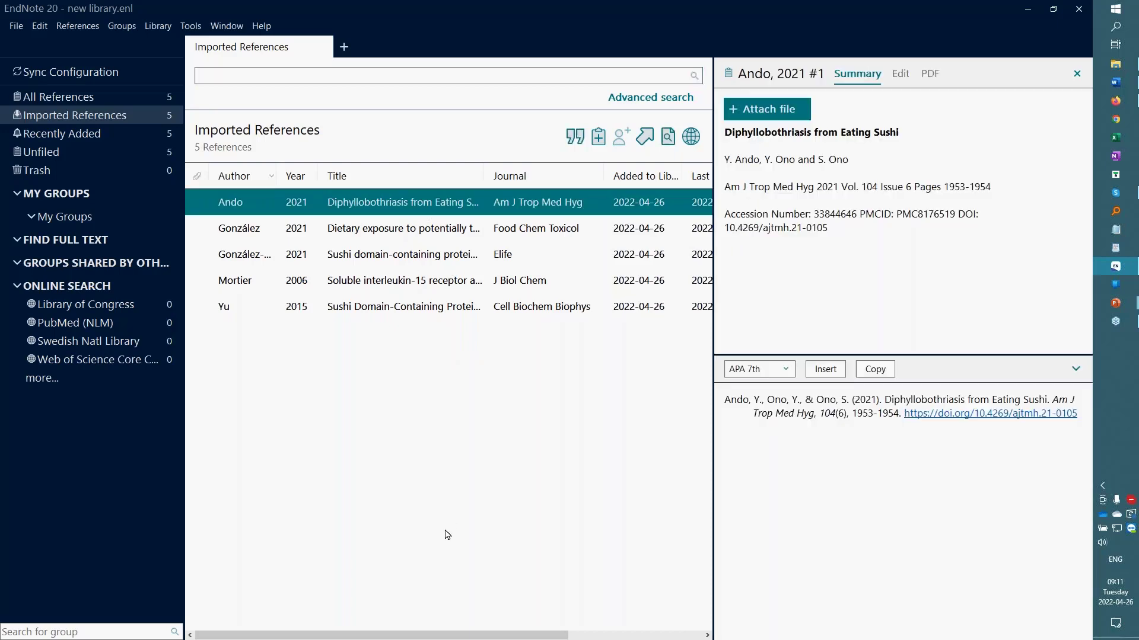
pyautogui.click(918, 40)
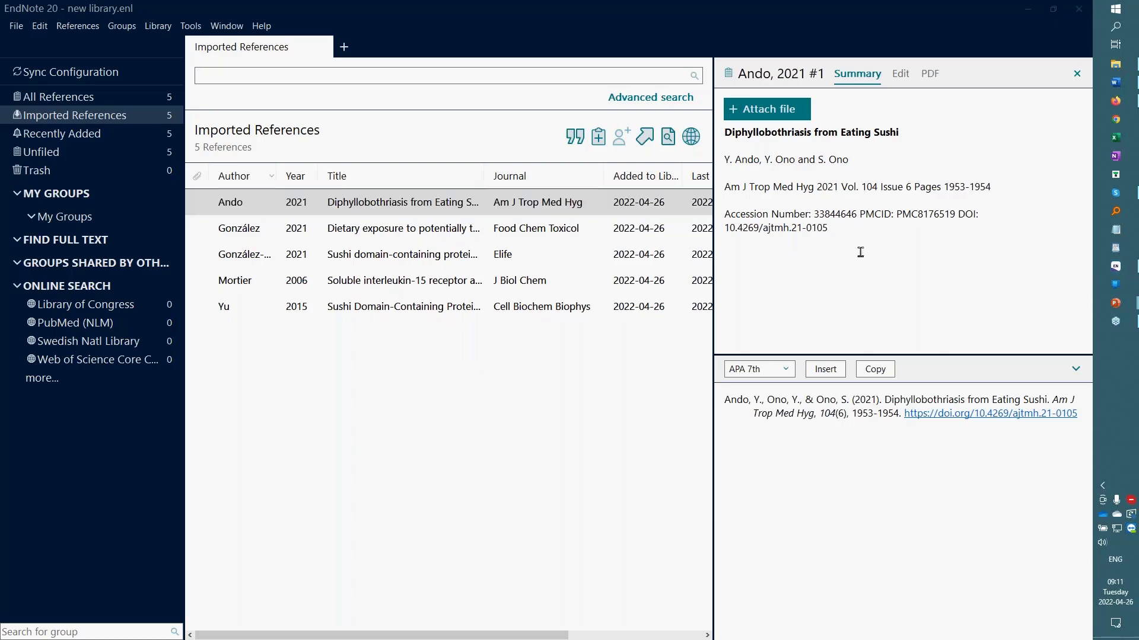
pyautogui.click(445, 237)
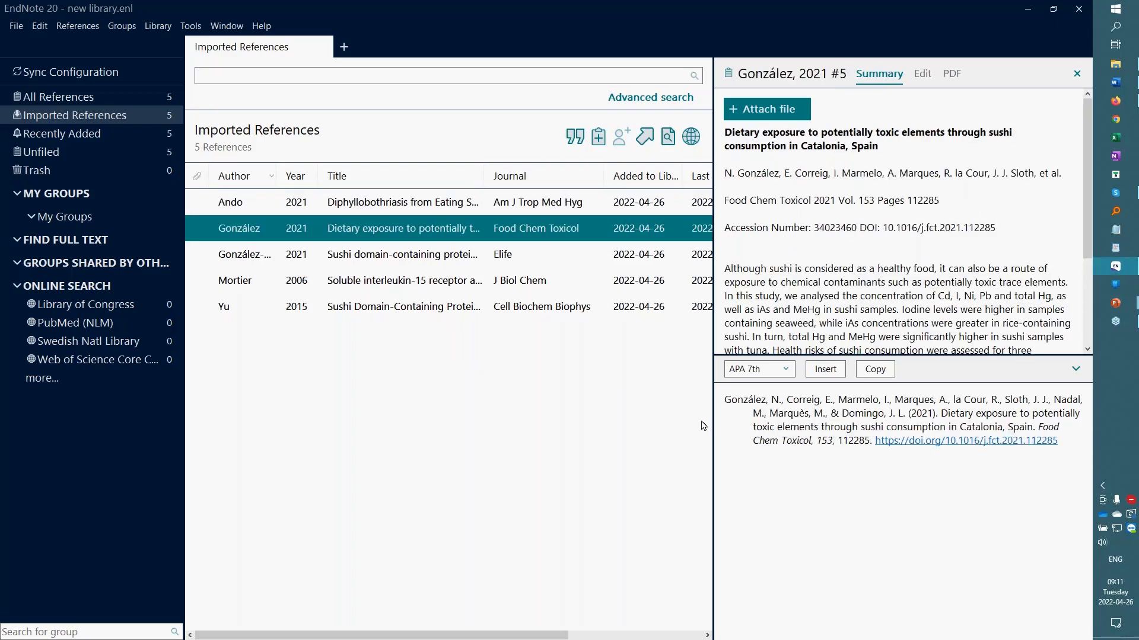
pyautogui.click(1075, 369)
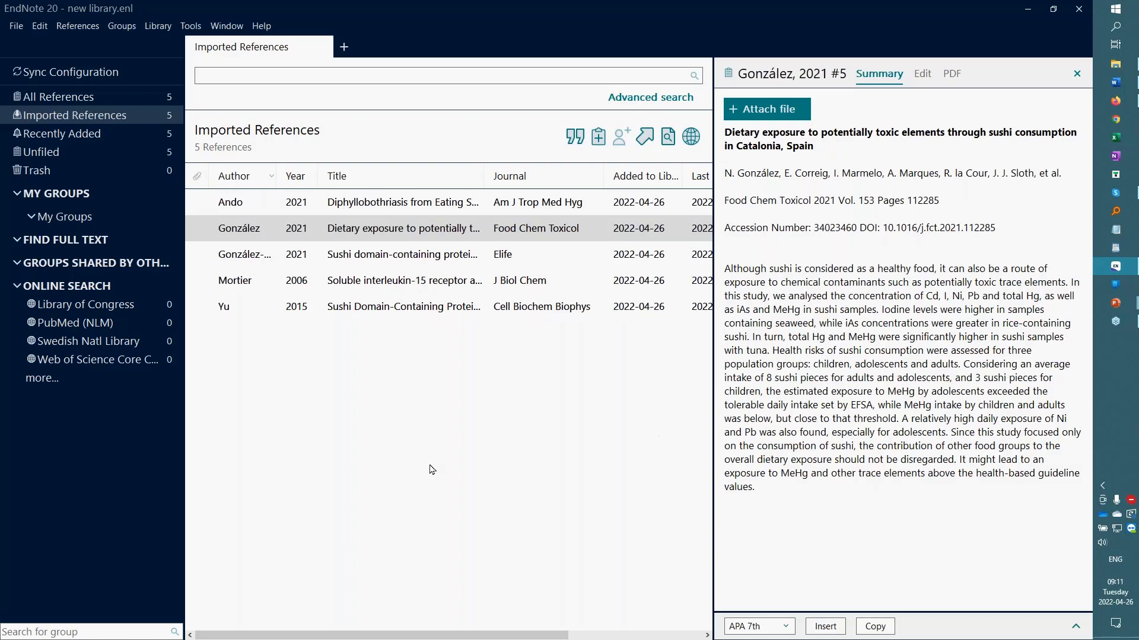
# Examine the bibliographic fields of the "Dietary exposure to potentially toxic elements" reference in its editing form.
pyautogui.click(923, 77)
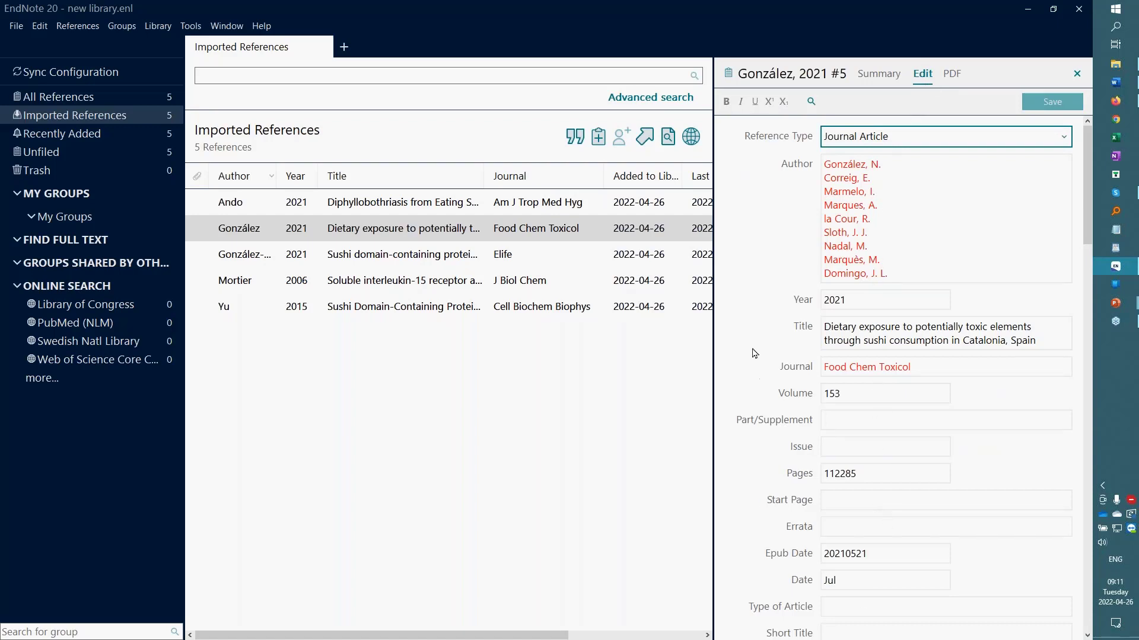
pyautogui.scroll(-1, 759, 368)
pyautogui.scroll(-10, 758, 368)
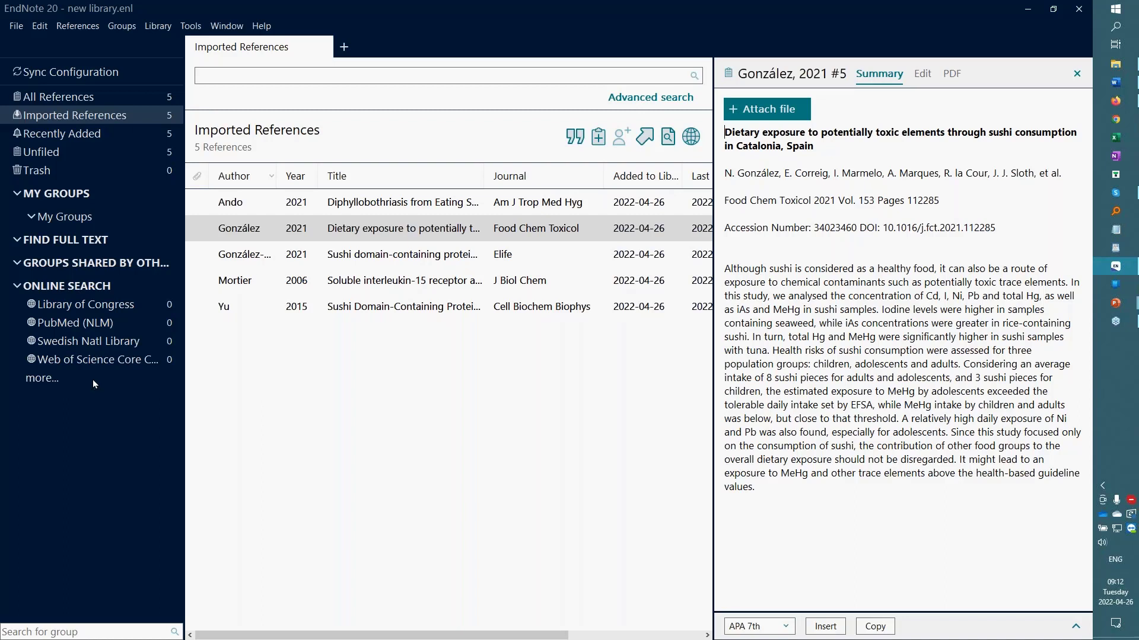
# Run an online search of PubMed (NLM) from EndNote for records whose All Fields contain "sushi".
pyautogui.click(67, 326)
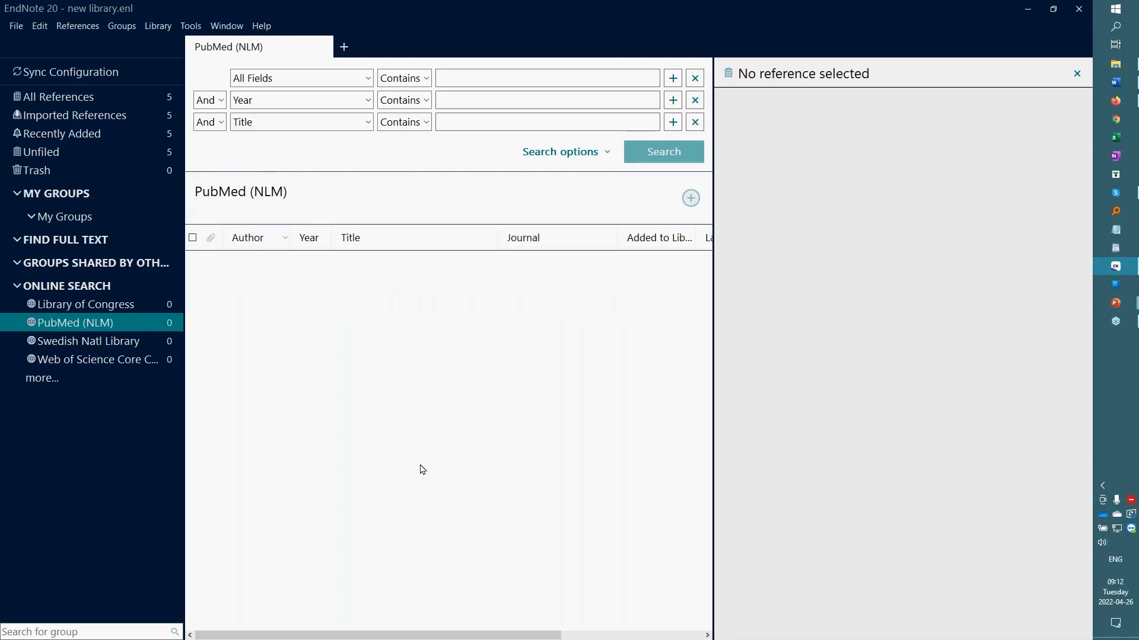
pyautogui.click(465, 79)
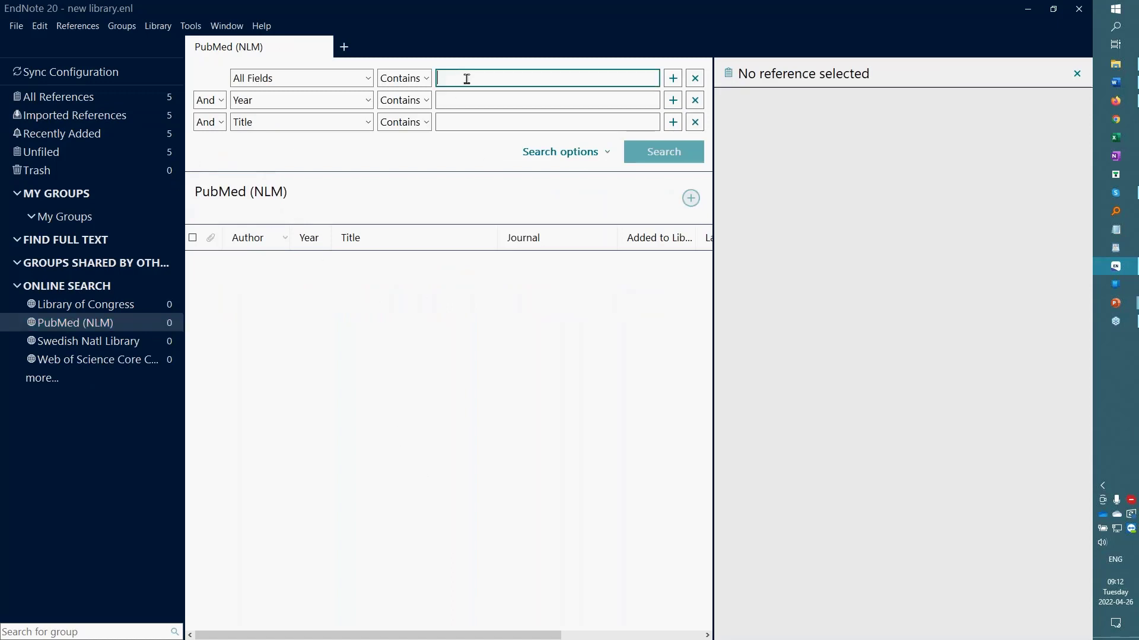
pyautogui.write('sushi')
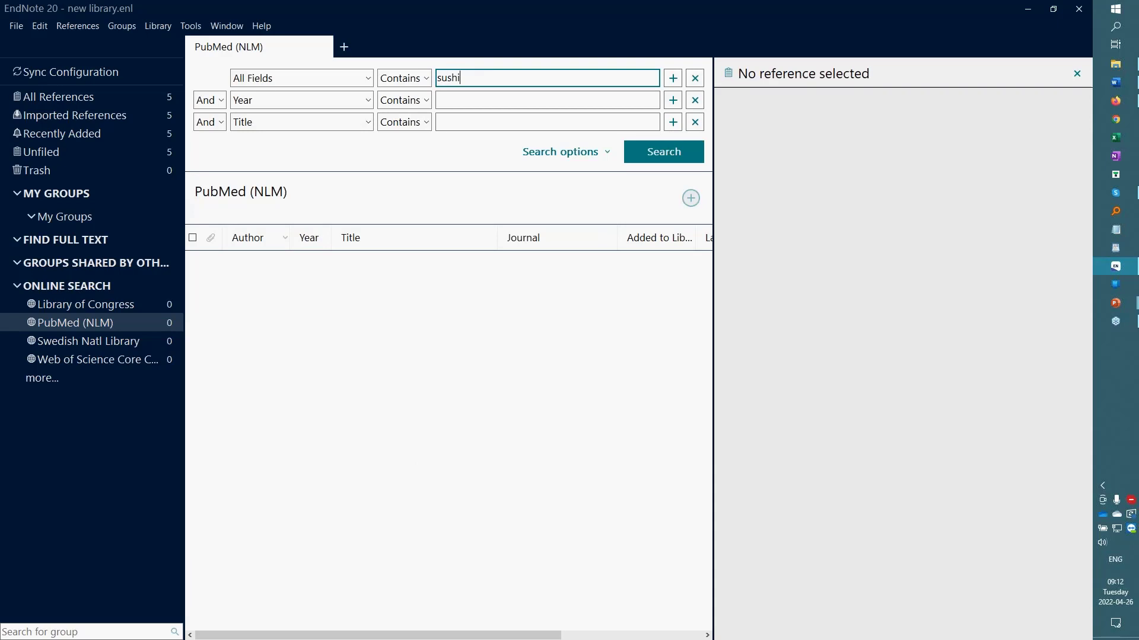
pyautogui.click(662, 151)
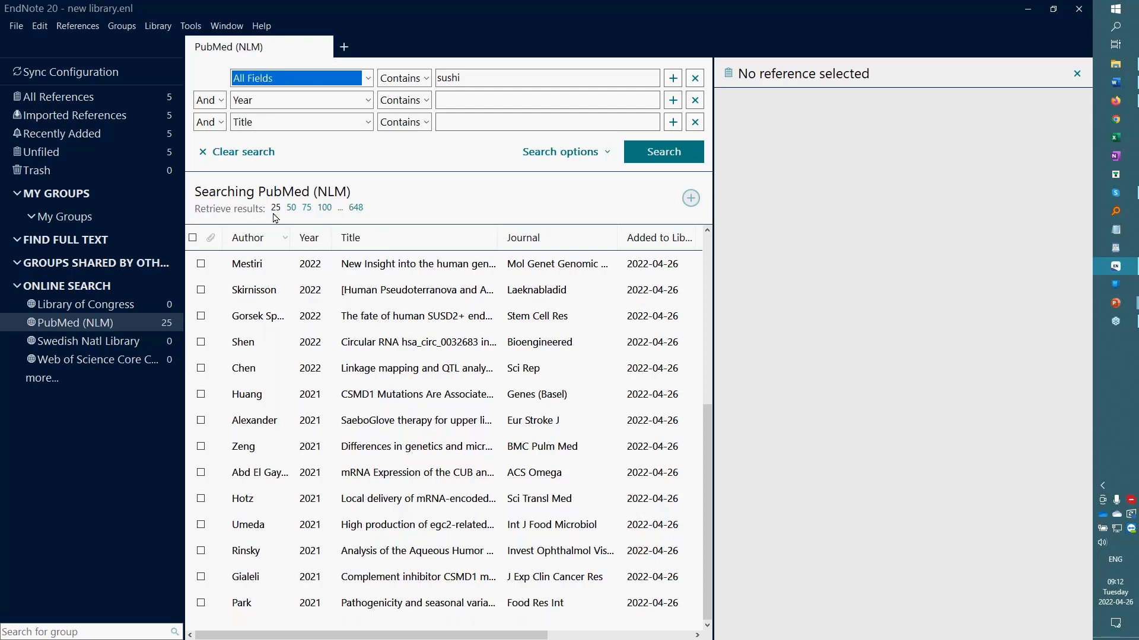
# Add the eleven consecutive PubMed results from "New Insight into the human gen..." through "High production of egc2-related staphylococcal enterotoxins..." to the library.
pyautogui.click(201, 266)
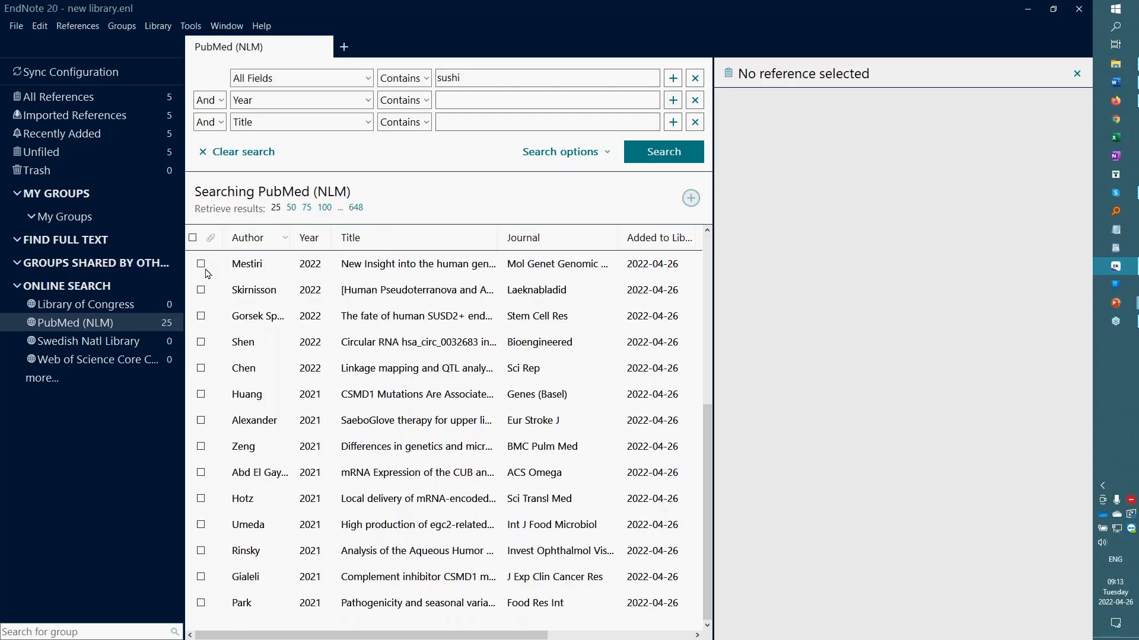
pyautogui.click(204, 296)
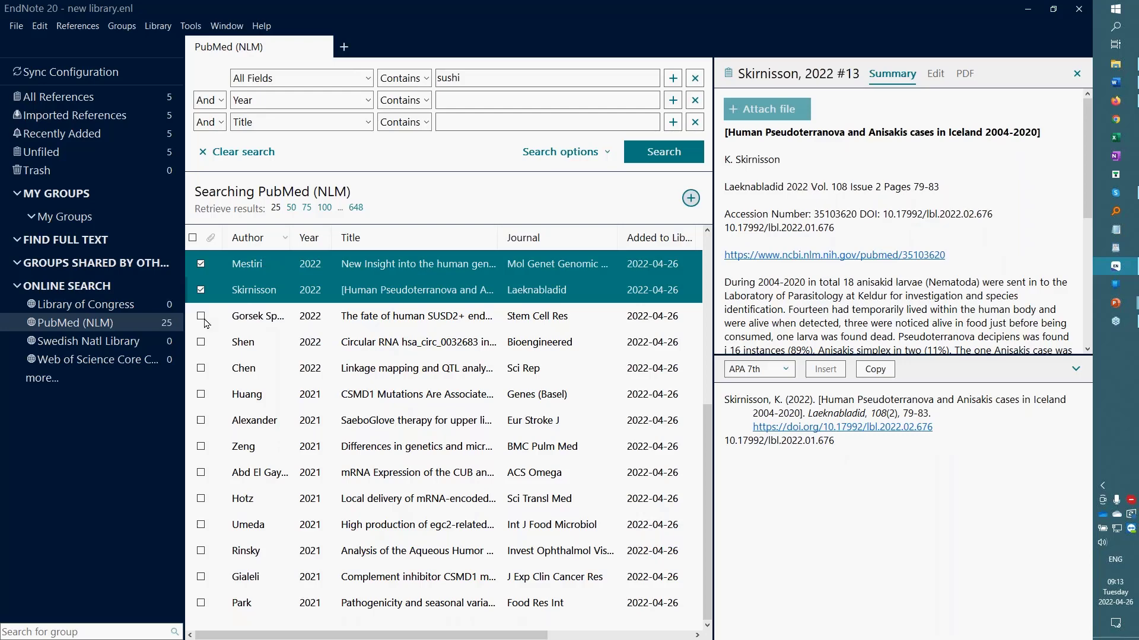
pyautogui.click(204, 319)
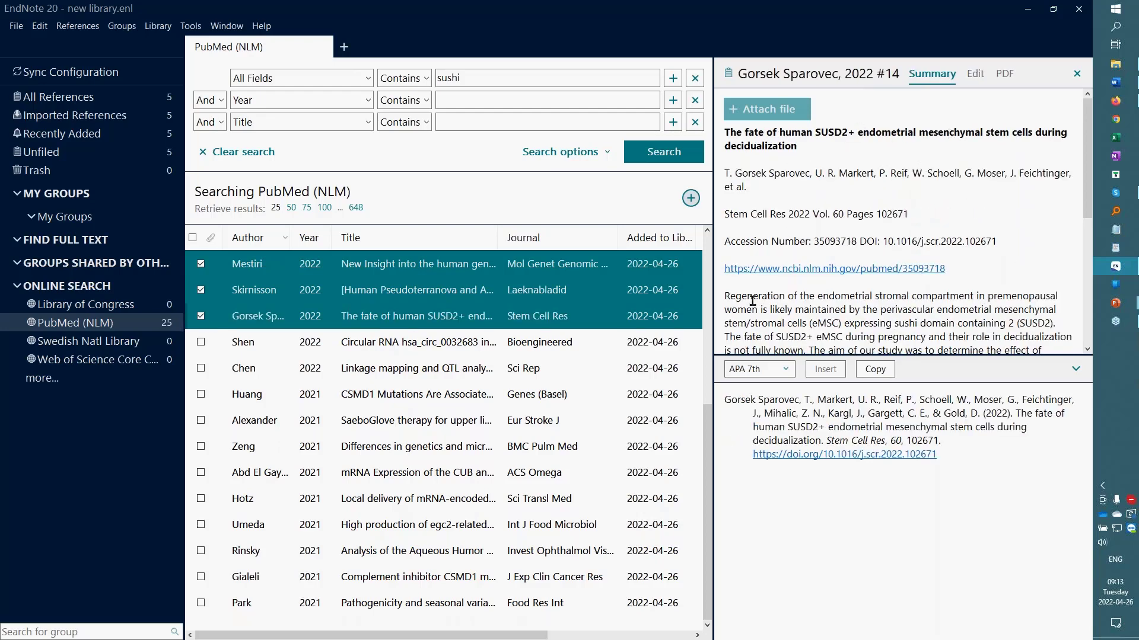
pyautogui.click(1076, 369)
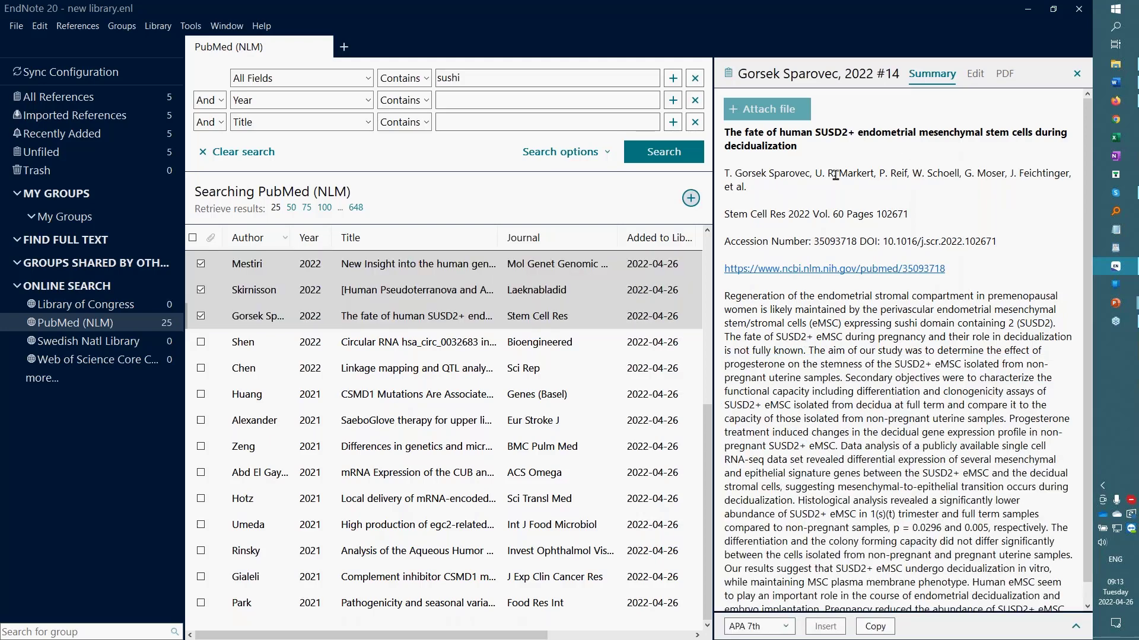
pyautogui.click(201, 344)
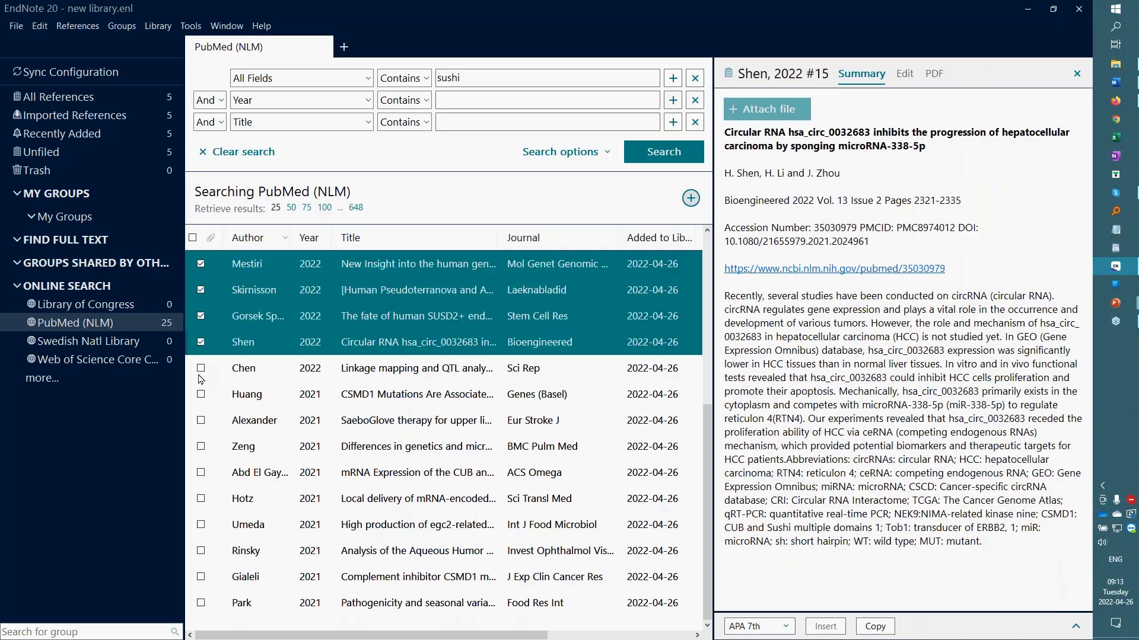
pyautogui.click(201, 370)
pyautogui.click(201, 395)
pyautogui.click(201, 421)
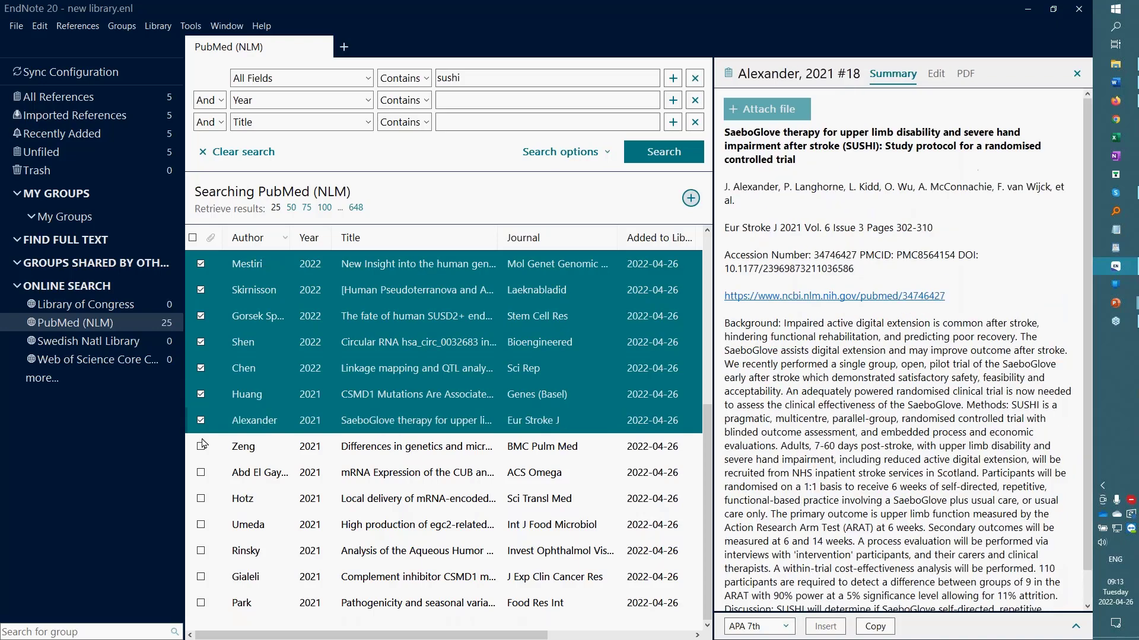
pyautogui.click(201, 446)
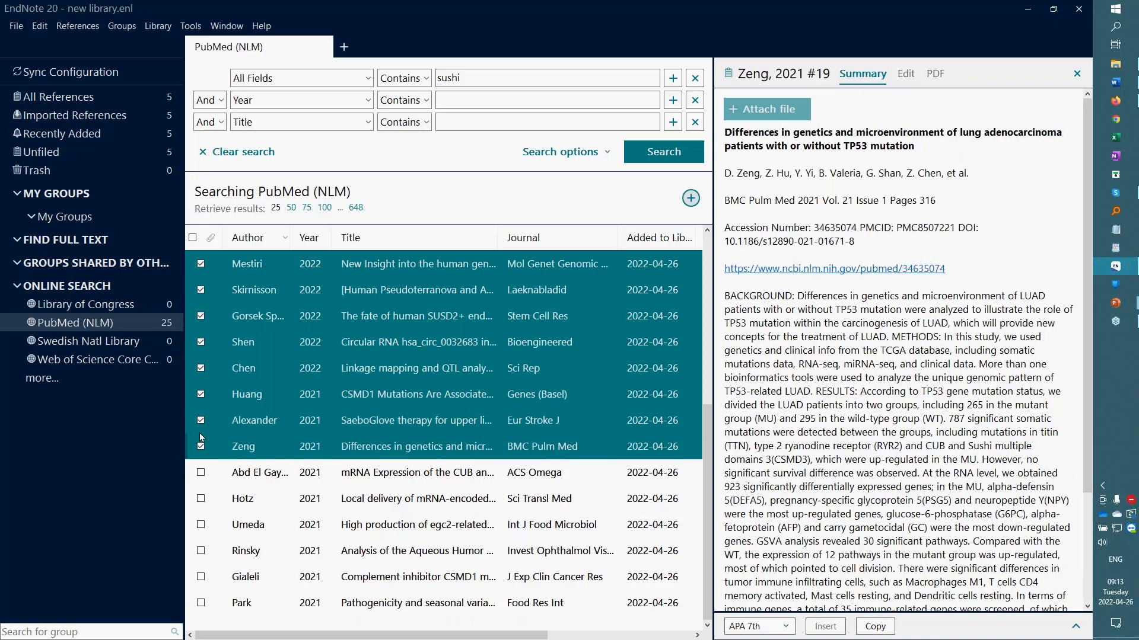
pyautogui.click(201, 473)
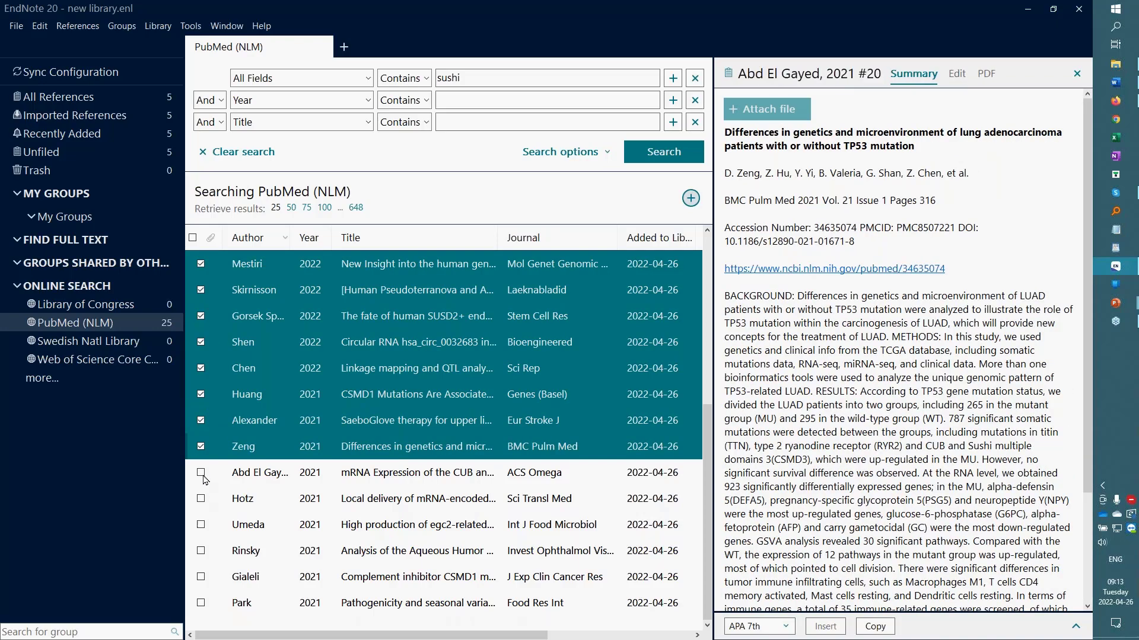
pyautogui.click(201, 500)
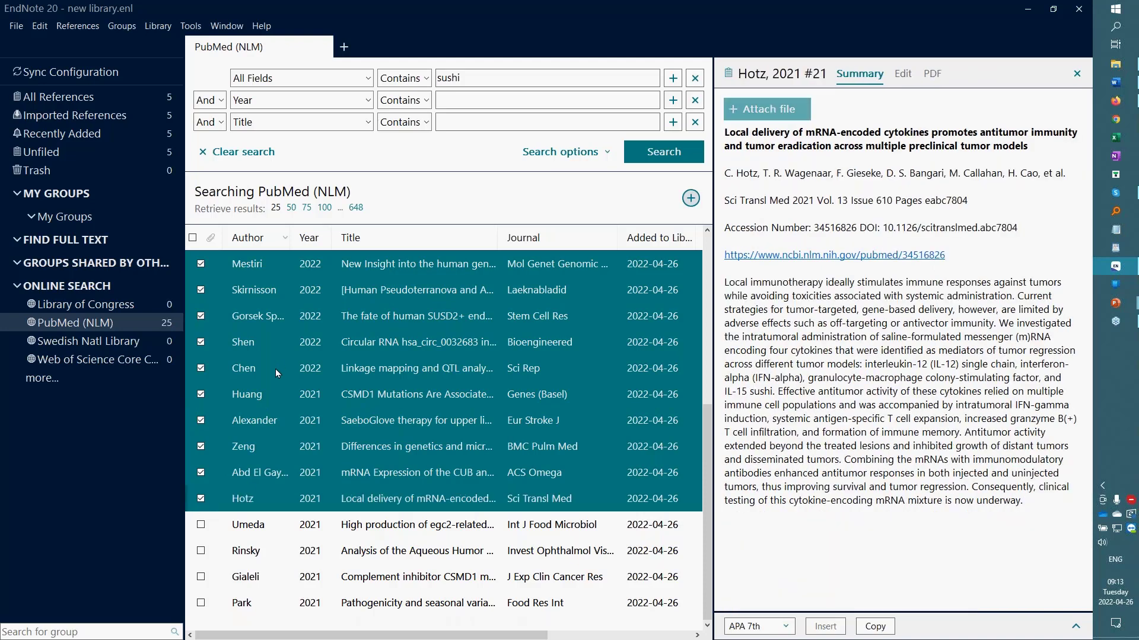
pyautogui.click(201, 525)
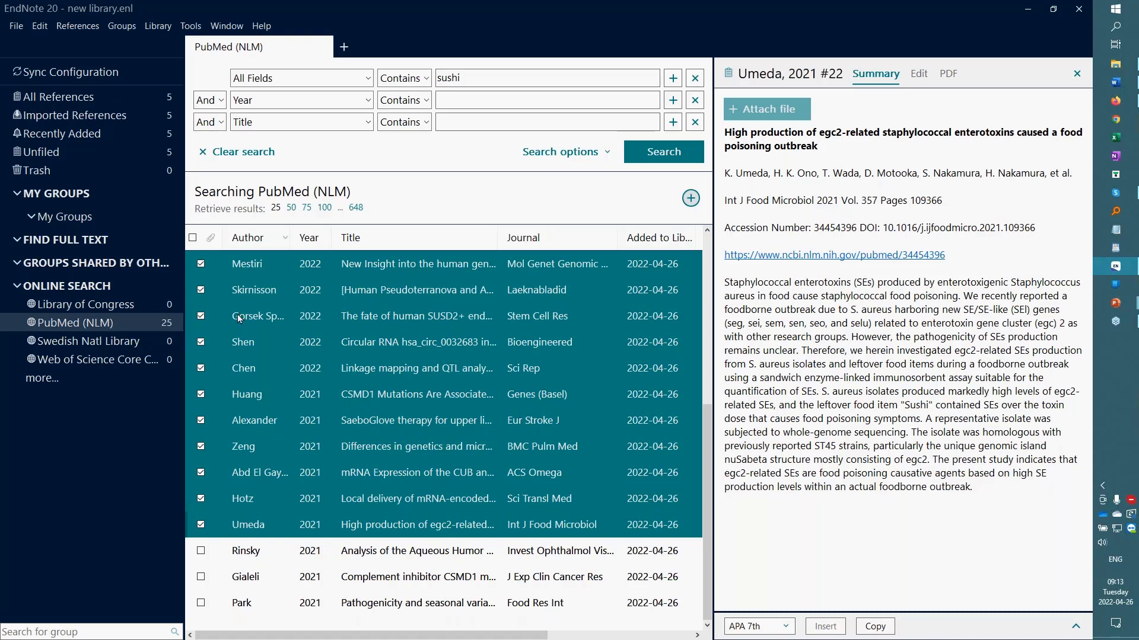
pyautogui.click(692, 201)
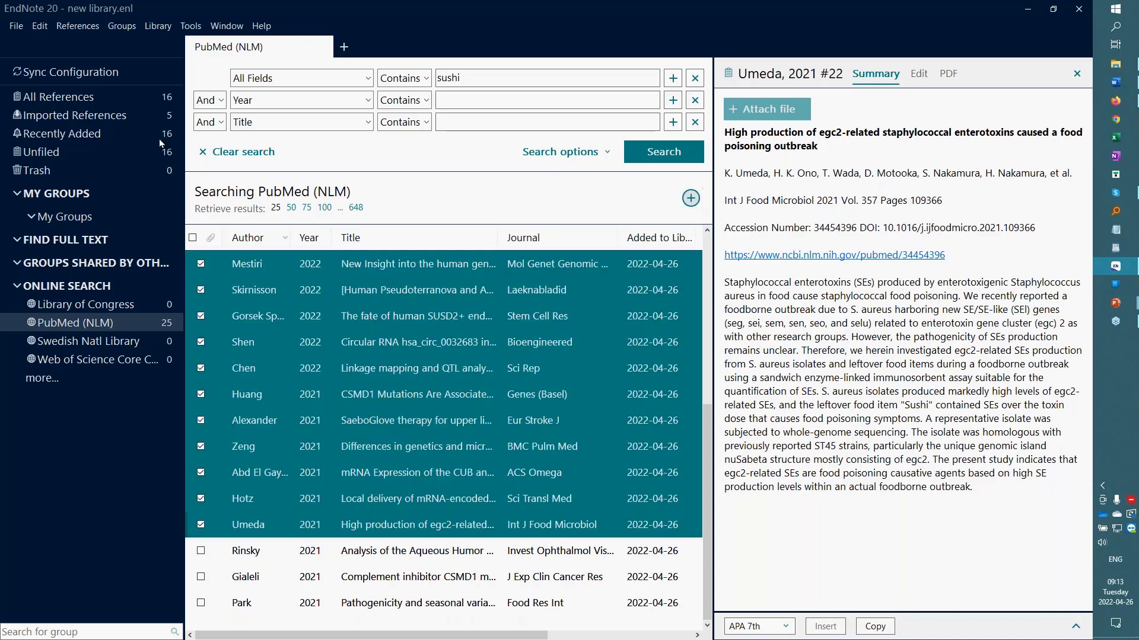
# Display all references in the library and check them for duplicates.
pyautogui.click(79, 99)
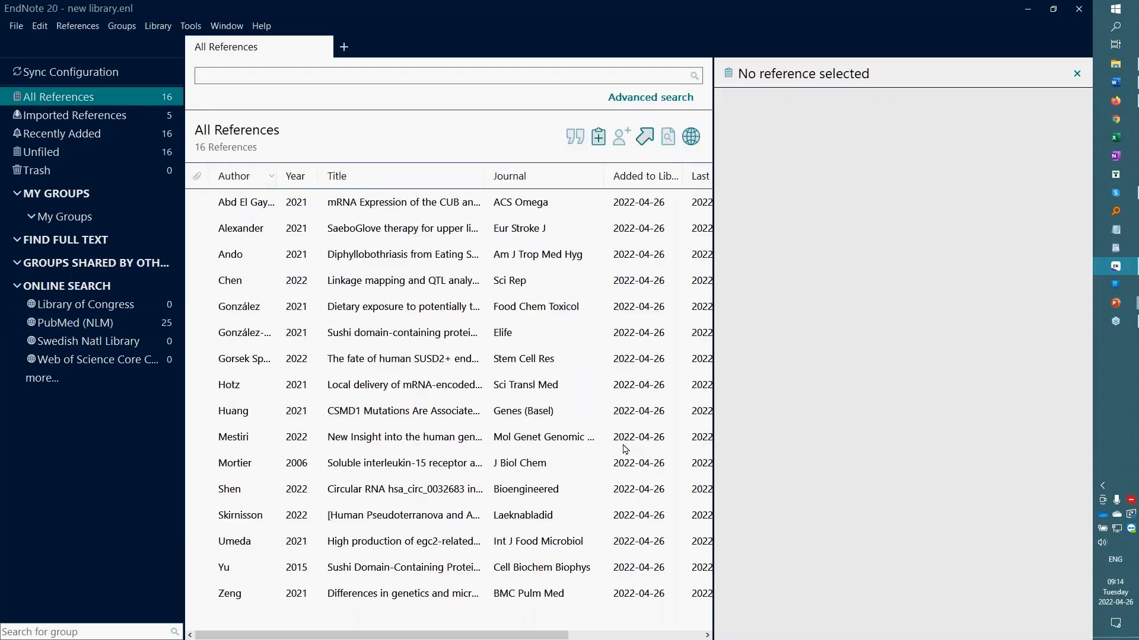
pyautogui.click(159, 27)
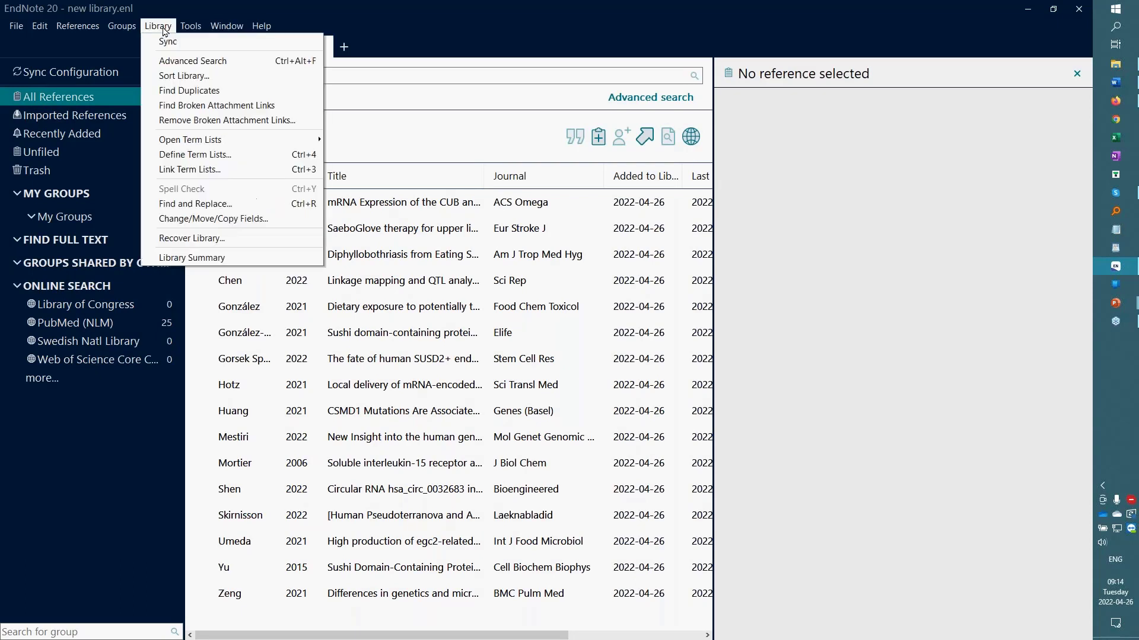
pyautogui.click(244, 96)
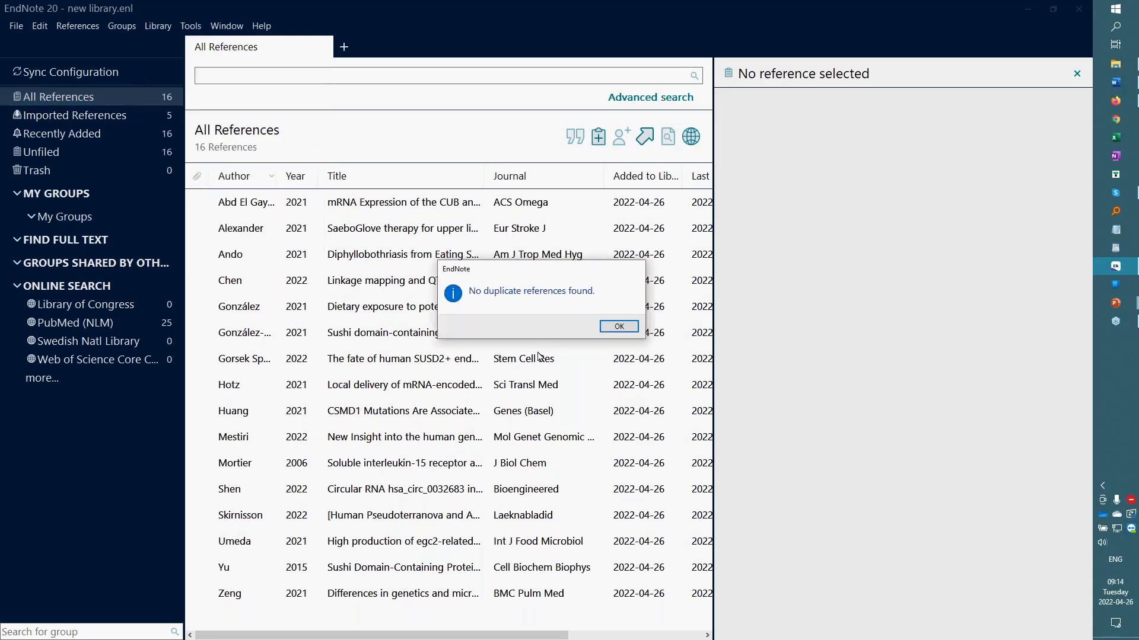
pyautogui.click(619, 327)
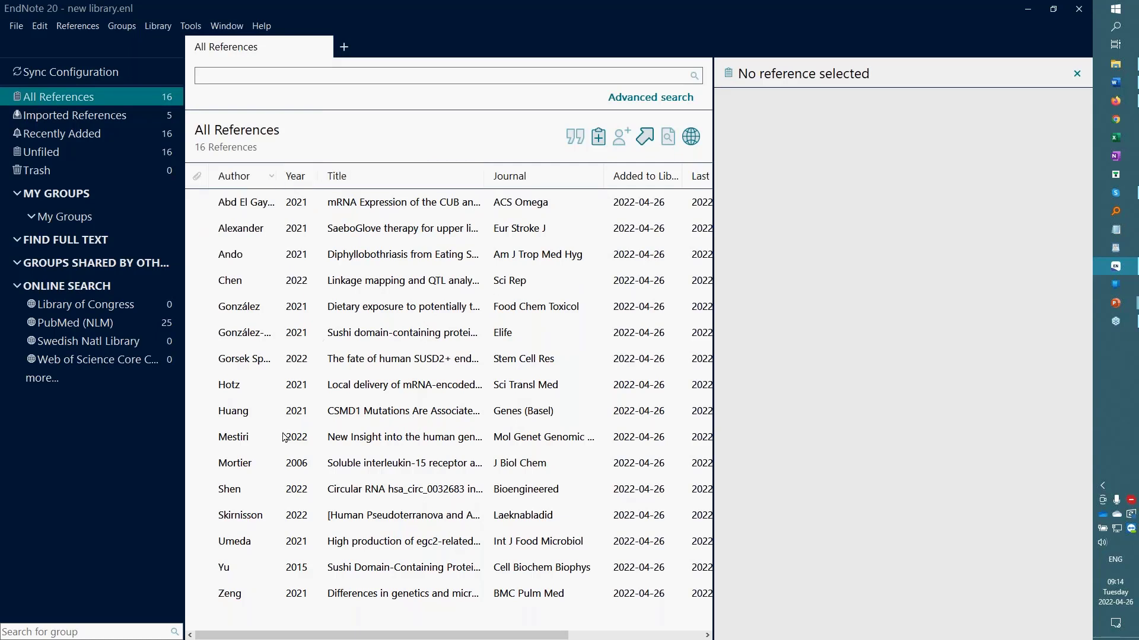
pyautogui.hotkey('alt', 'Tab')
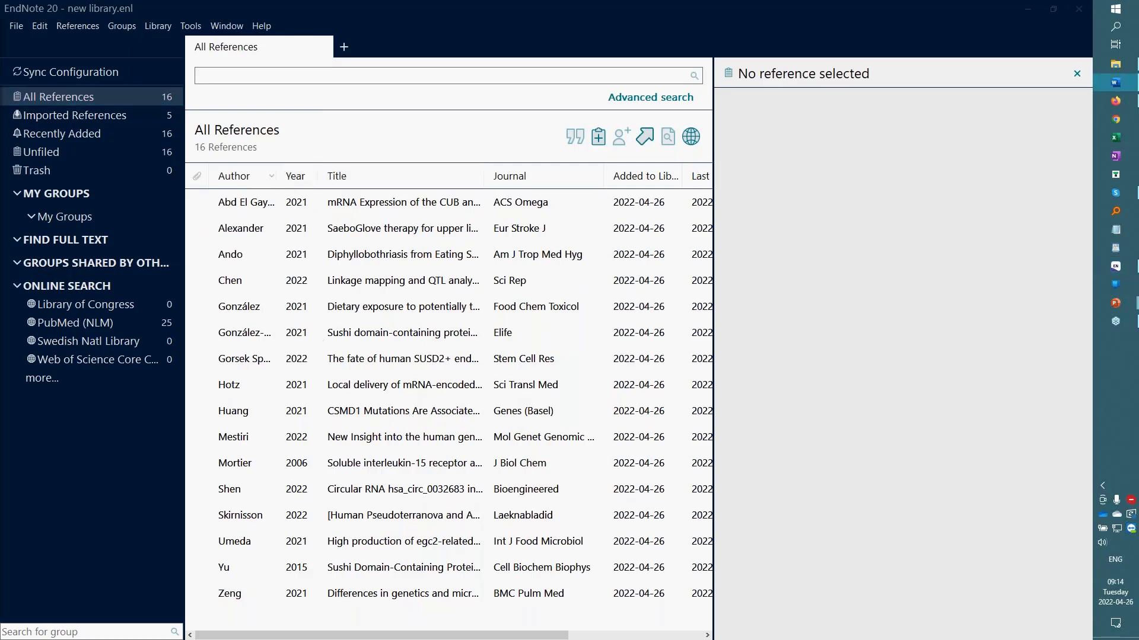
# Examine the summary and the bibliographic fields of the "mRNA Expression of the CUB and Sushi Multiple Domains 1" reference.
pyautogui.click(356, 214)
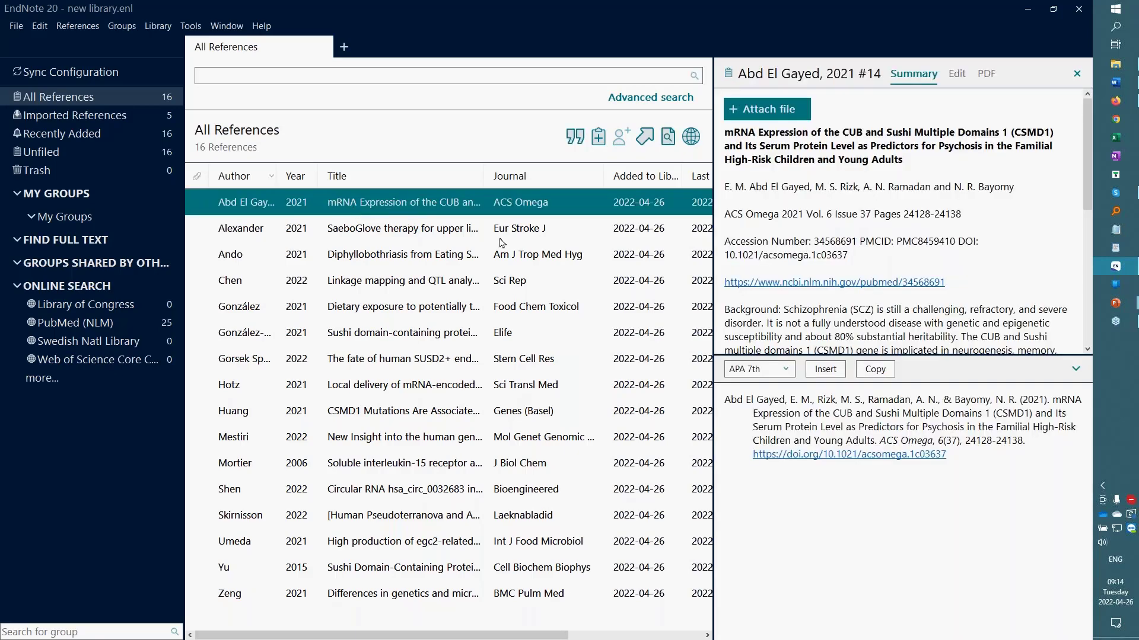
pyautogui.click(1075, 369)
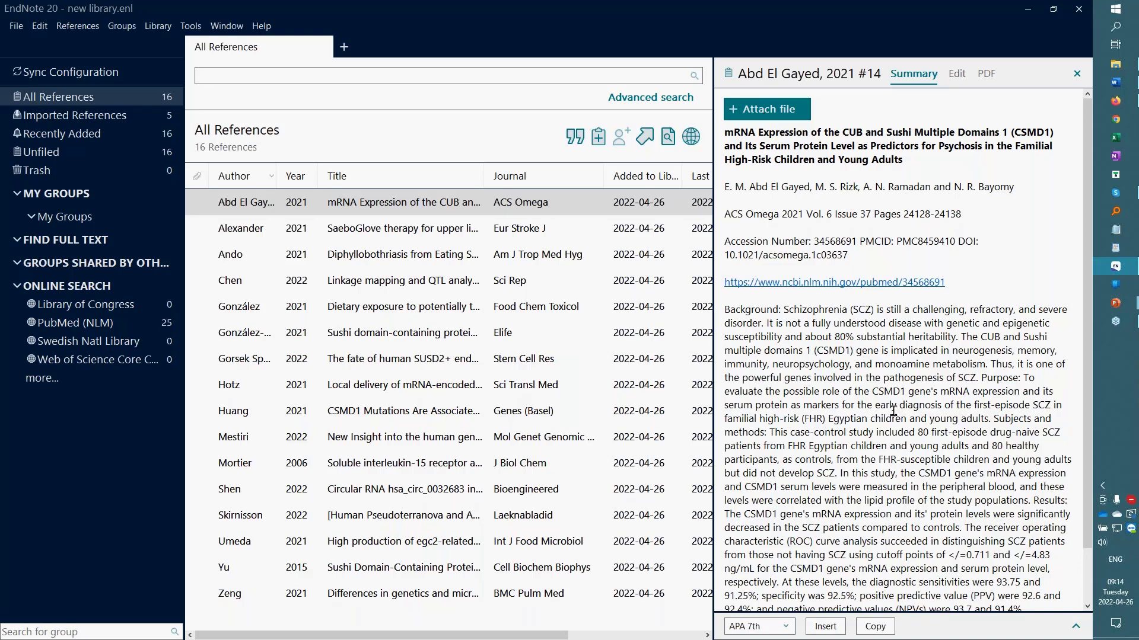
pyautogui.click(957, 74)
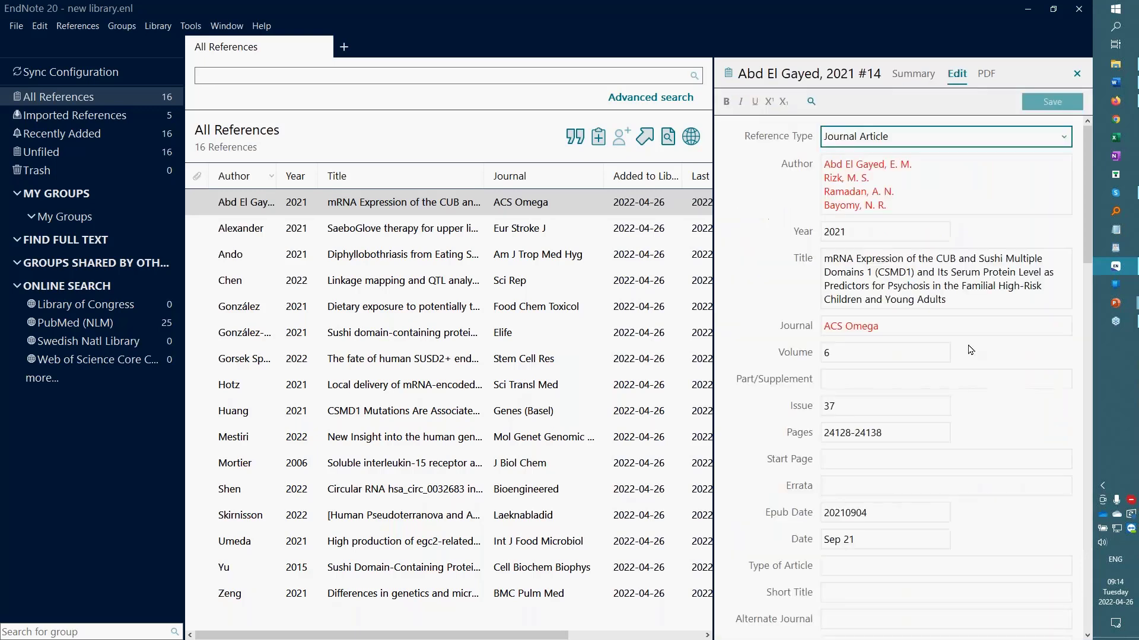
pyautogui.scroll(-5, 966, 350)
pyautogui.scroll(-10, 893, 332)
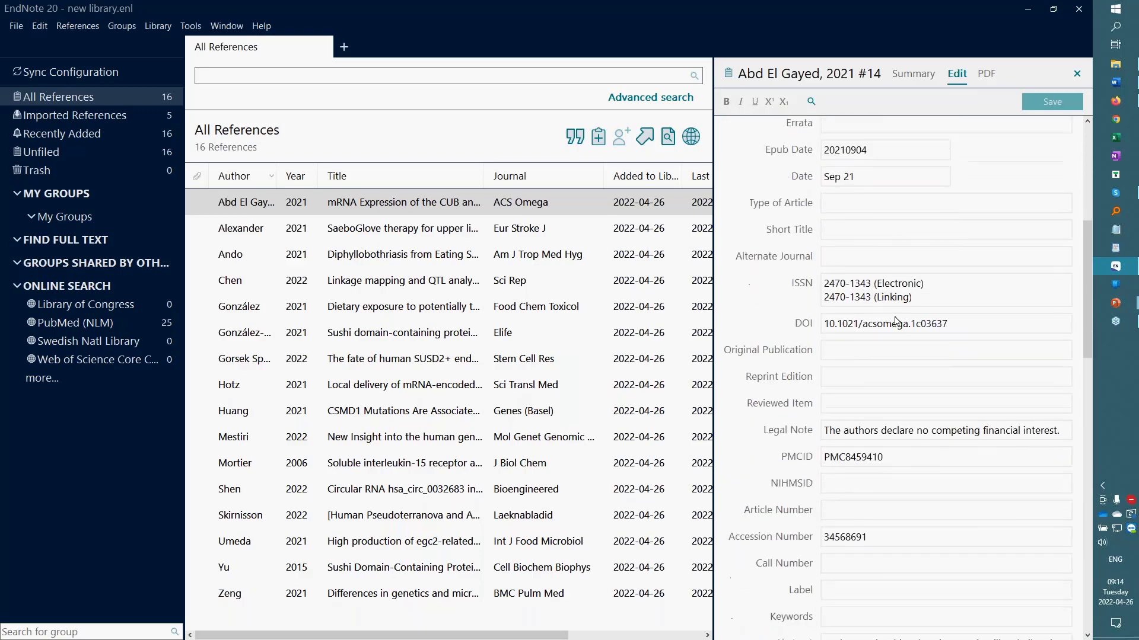
pyautogui.scroll(-10, 892, 332)
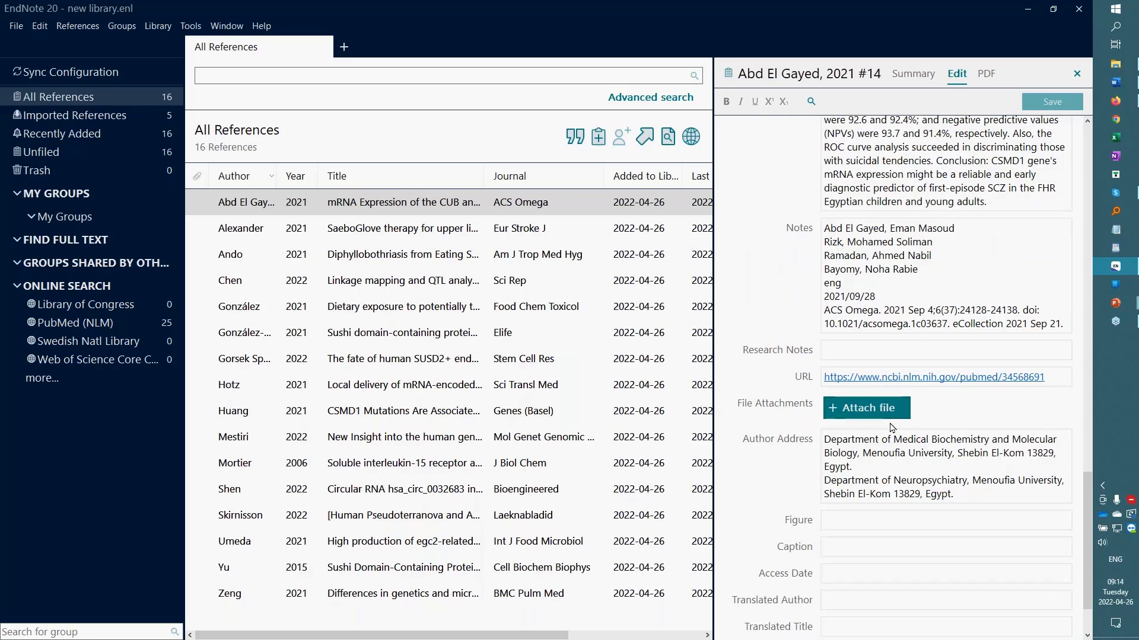
pyautogui.click(913, 73)
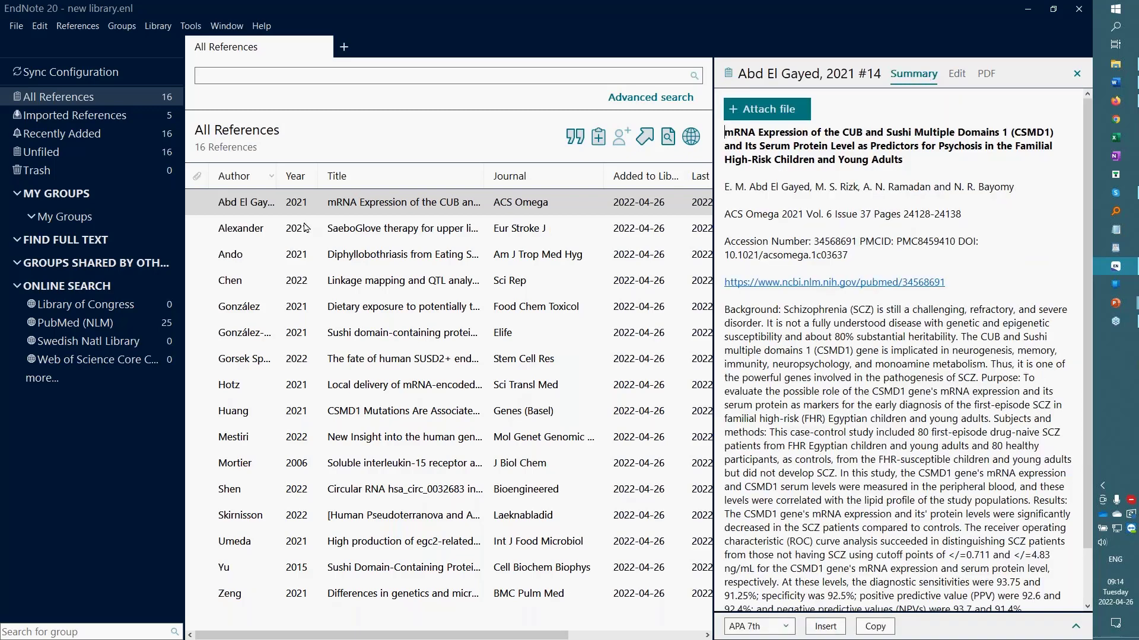
# Start a full-text search for all references in the library and collapse the online search group.
pyautogui.click(324, 210)
pyautogui.keyDown('shift'); pyautogui.click(374, 594); pyautogui.keyUp('shift')
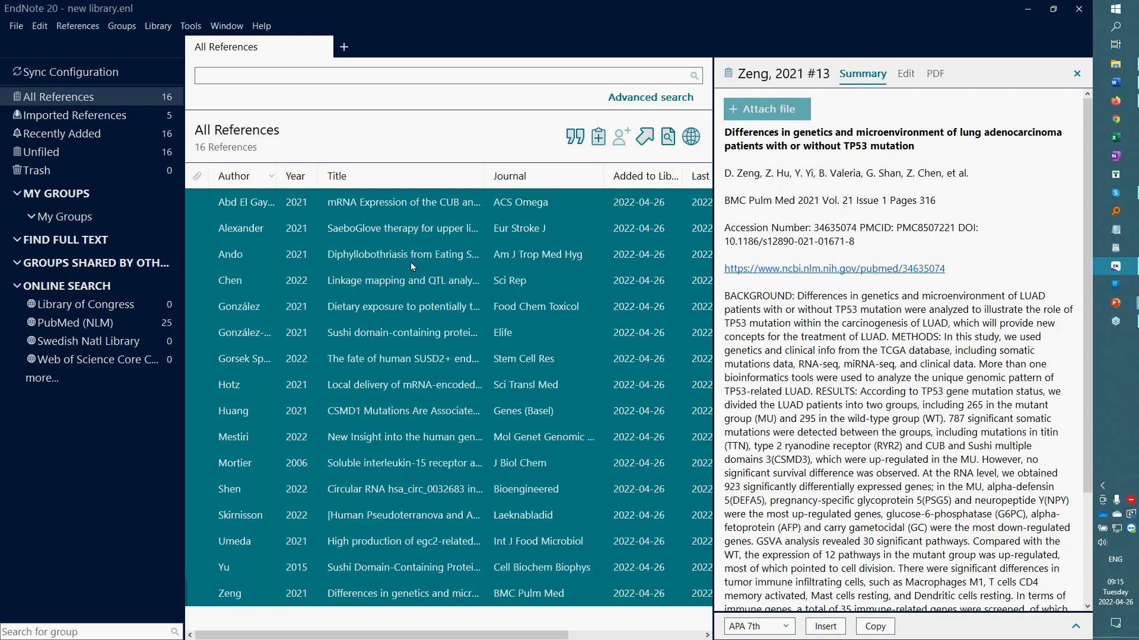
pyautogui.click(668, 144)
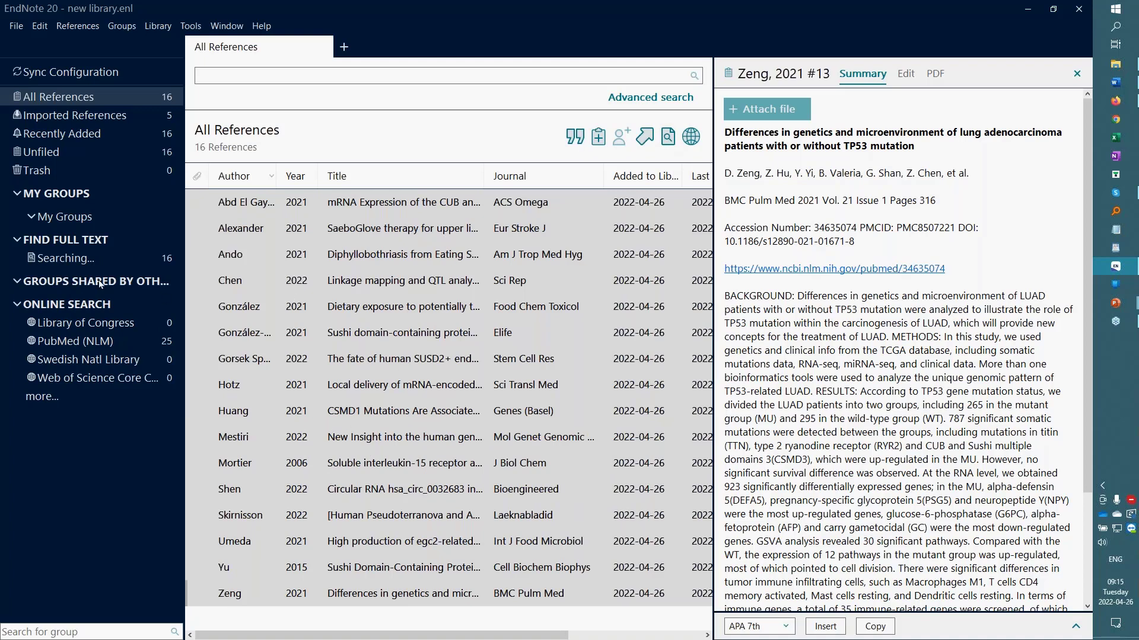
pyautogui.click(16, 305)
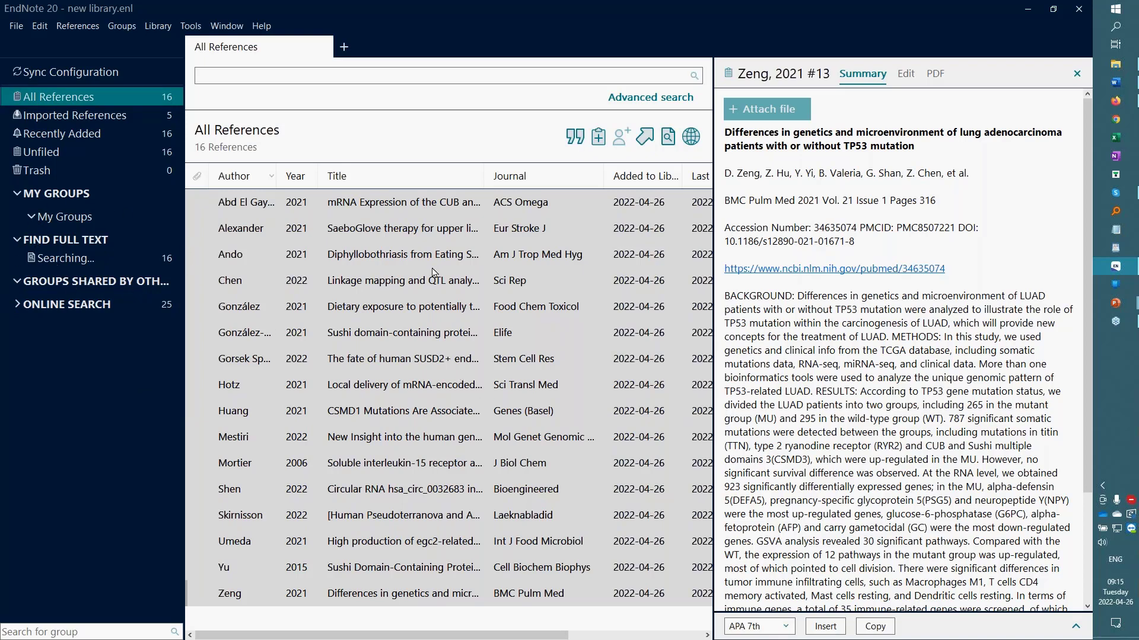
# Open the PDF attached to the "SaeboGlove therapy for upper limb disability" reference in a separate window.
pyautogui.click(441, 230)
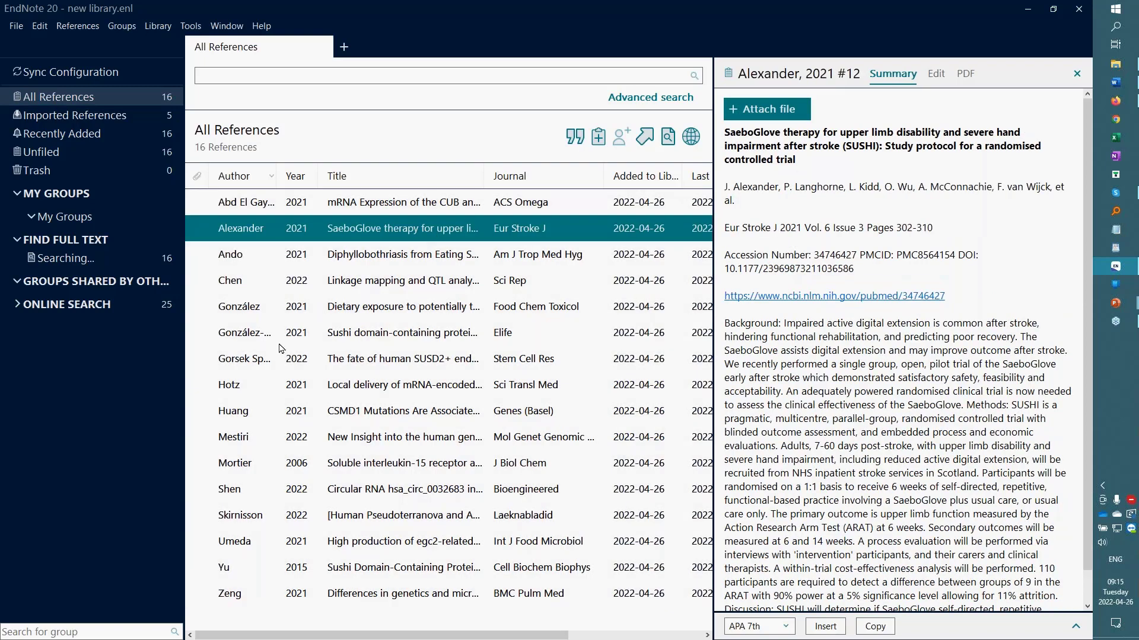
pyautogui.click(1078, 39)
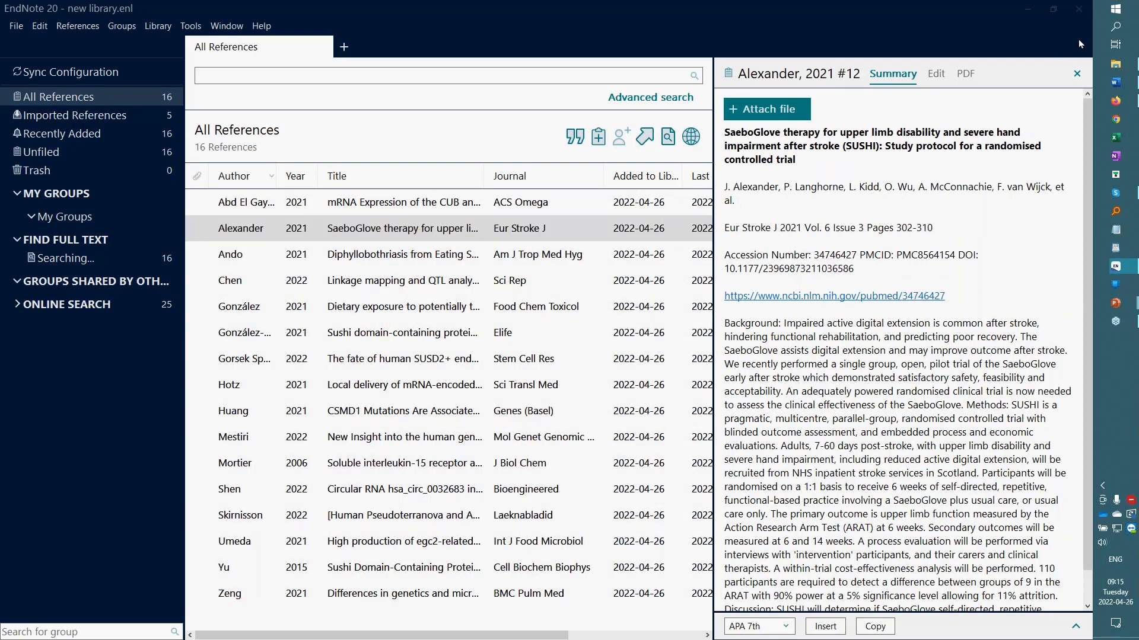
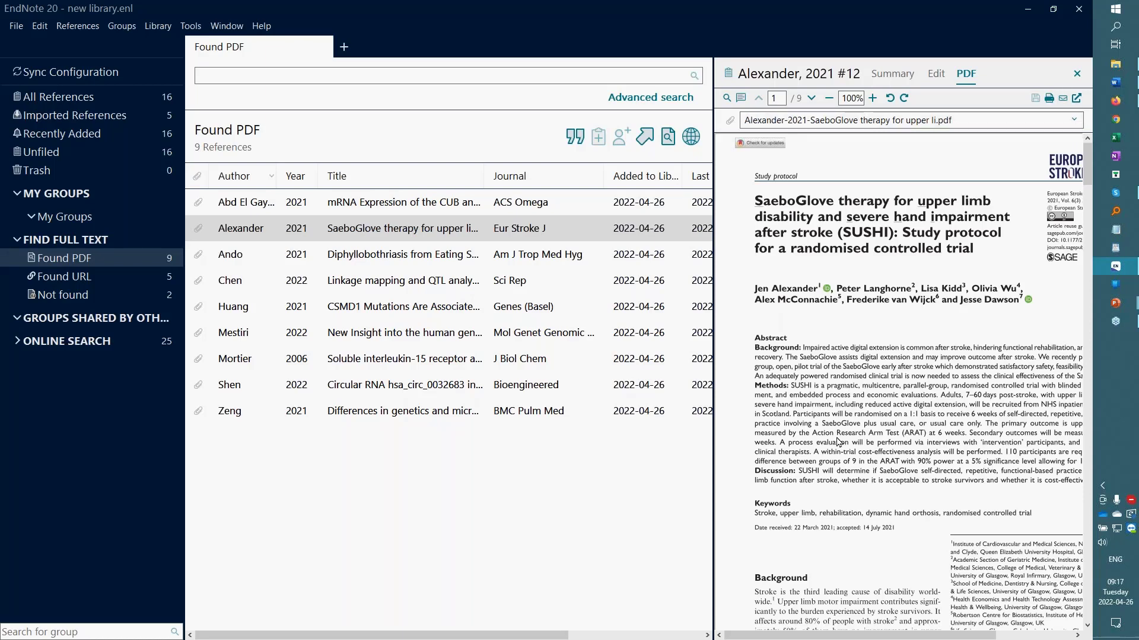
pyautogui.click(892, 75)
pyautogui.click(887, 112)
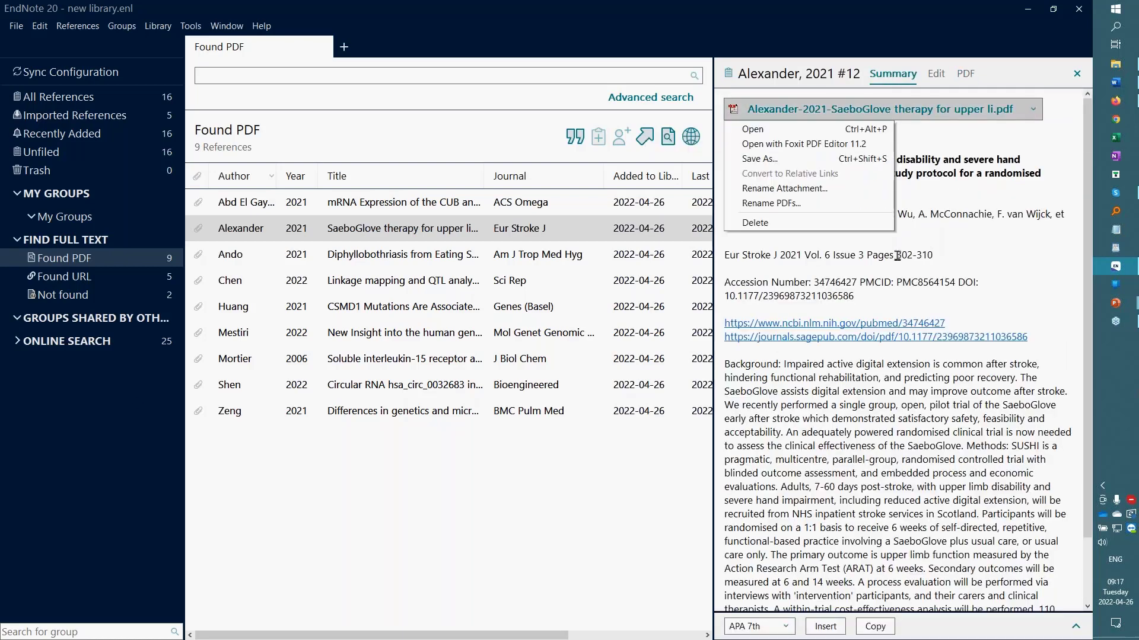
pyautogui.click(780, 131)
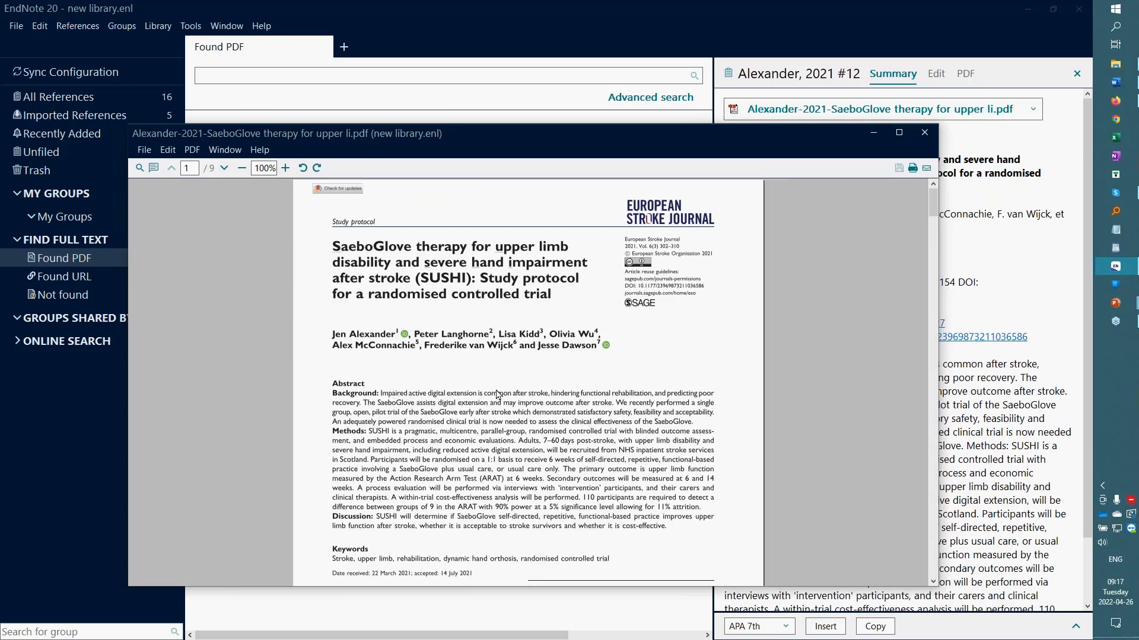
# Highlight "Background: Impaired active digital extension is common" in the PDF's abstract.
pyautogui.moveTo(510, 394); pyautogui.dragTo(327, 395)
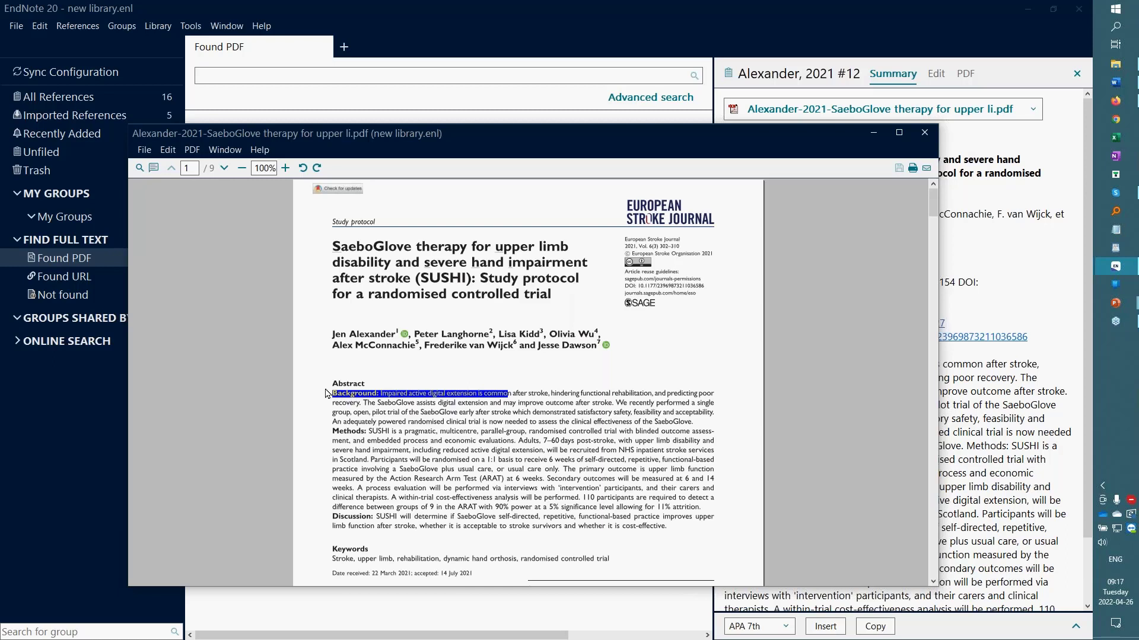
pyautogui.click(153, 169)
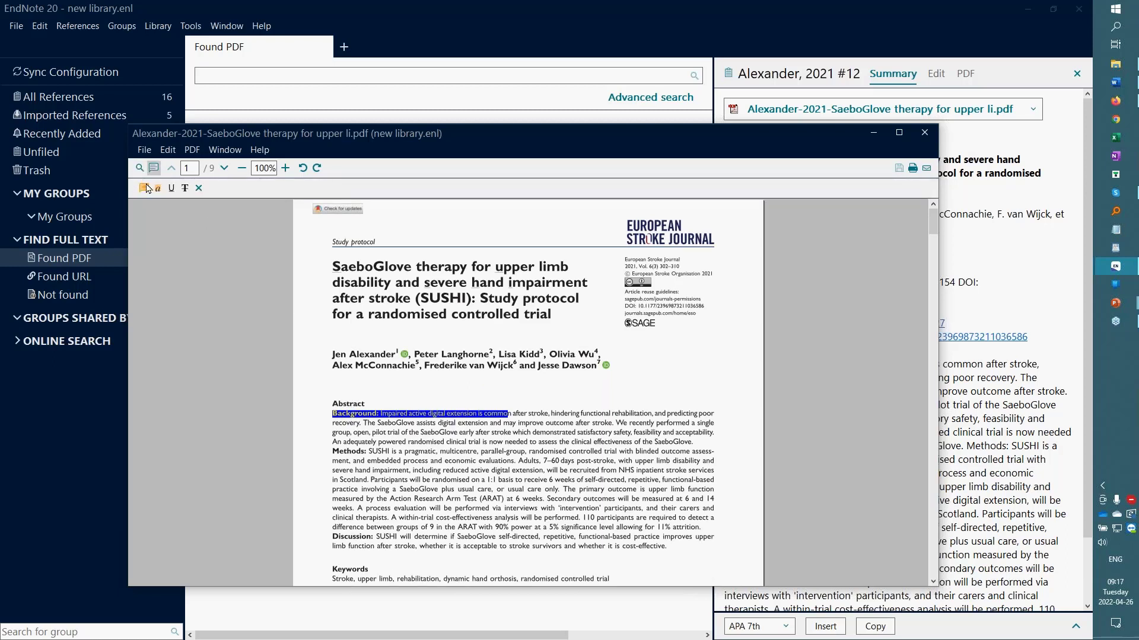
pyautogui.click(158, 188)
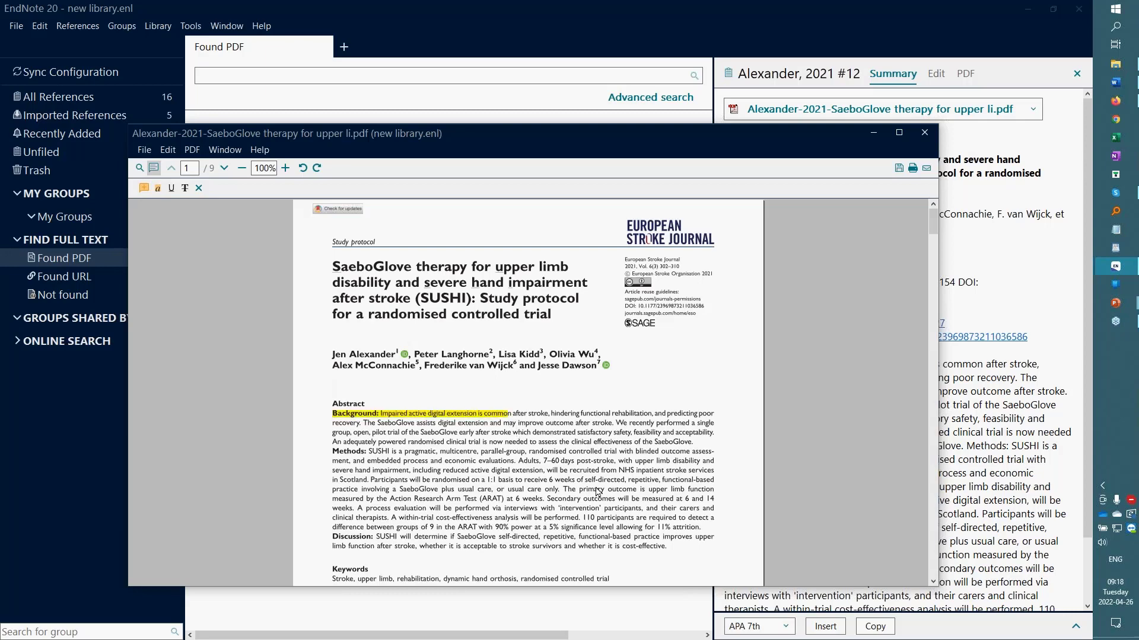
# Add a sticky note at the Abstract heading that addresses a colleague with "have a look at this", and close the note.
pyautogui.moveTo(366, 406); pyautogui.dragTo(348, 409)
pyautogui.click(143, 188)
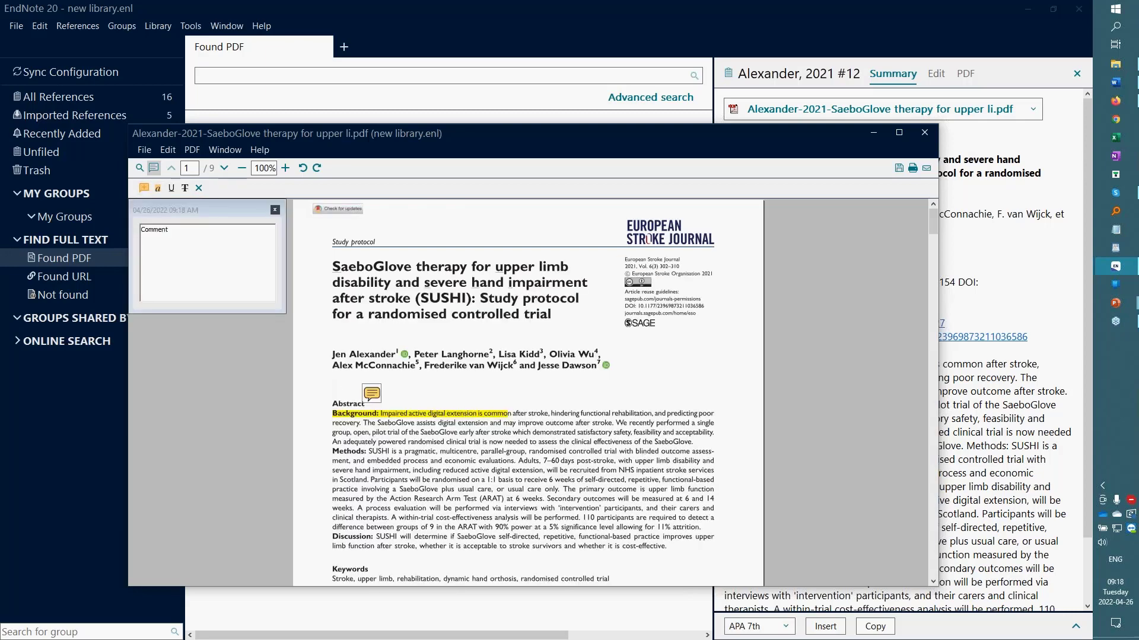
pyautogui.moveTo(182, 236); pyautogui.dragTo(124, 226)
pyautogui.write('masurat, have a look at this')
pyautogui.click(274, 210)
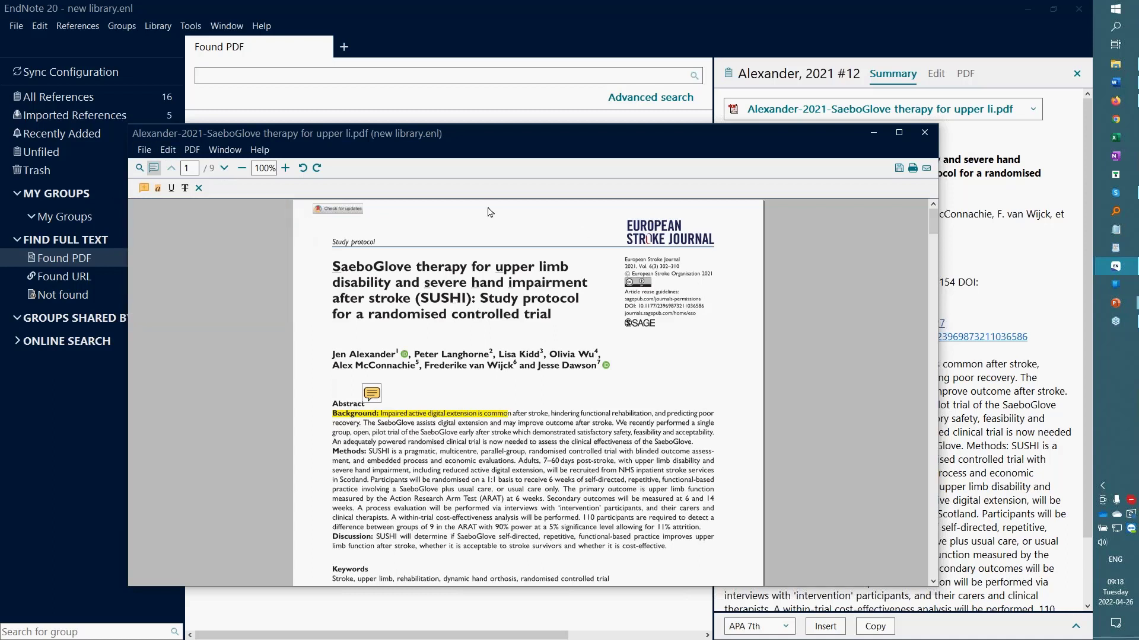
# Save and close the annotated SaeboGlove PDF, and check its highlight and note in the reference's PDF preview.
pyautogui.click(933, 136)
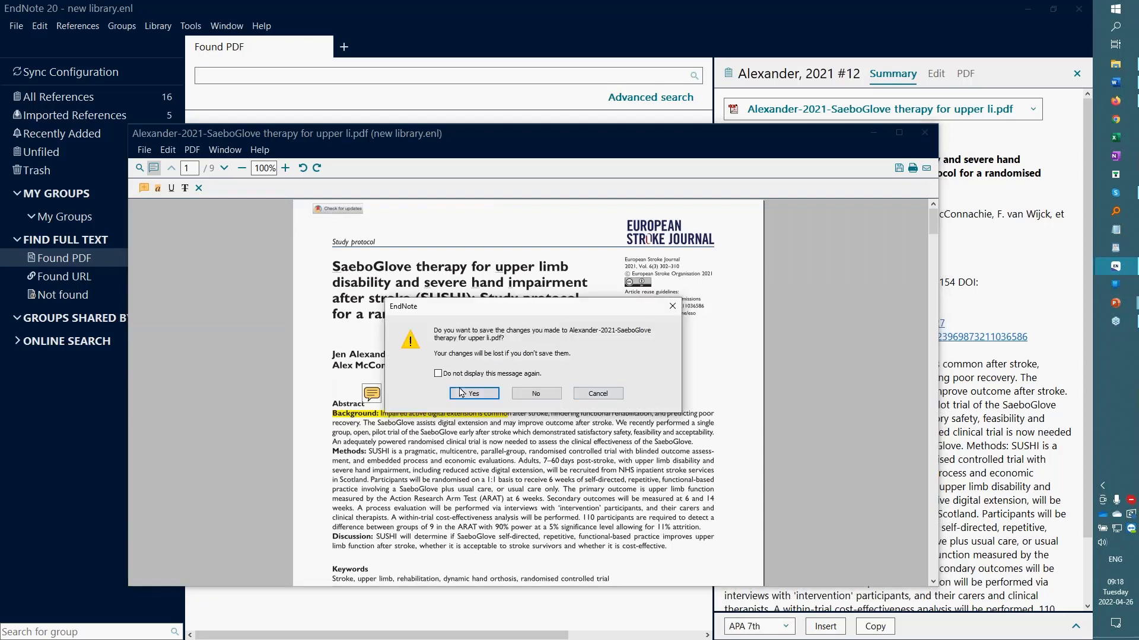
pyautogui.click(475, 396)
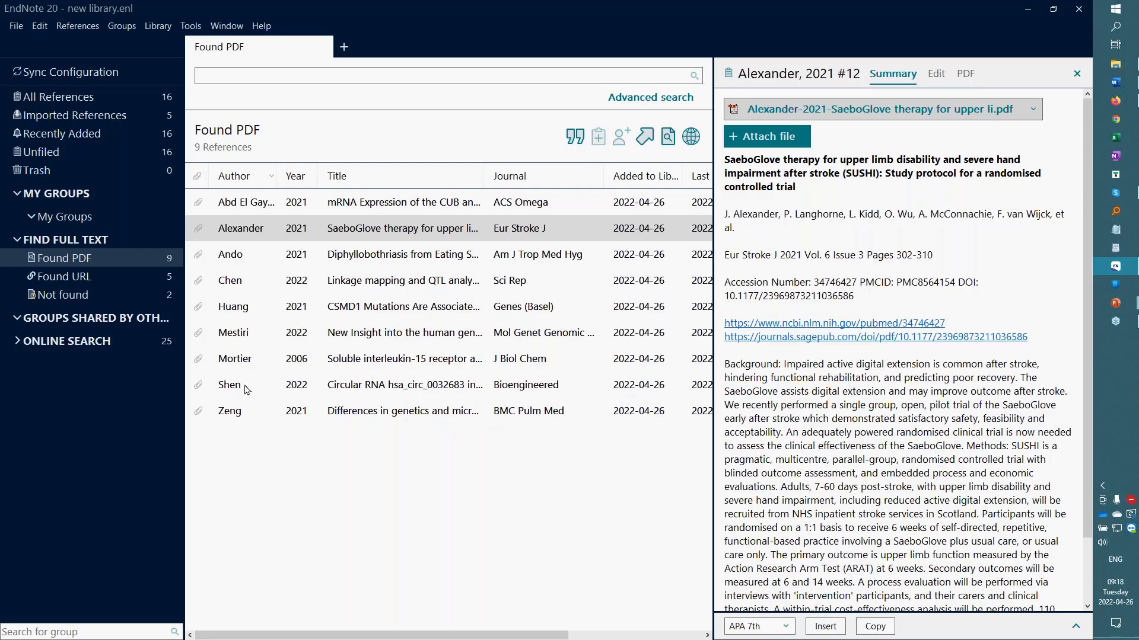
pyautogui.click(392, 203)
pyautogui.click(425, 234)
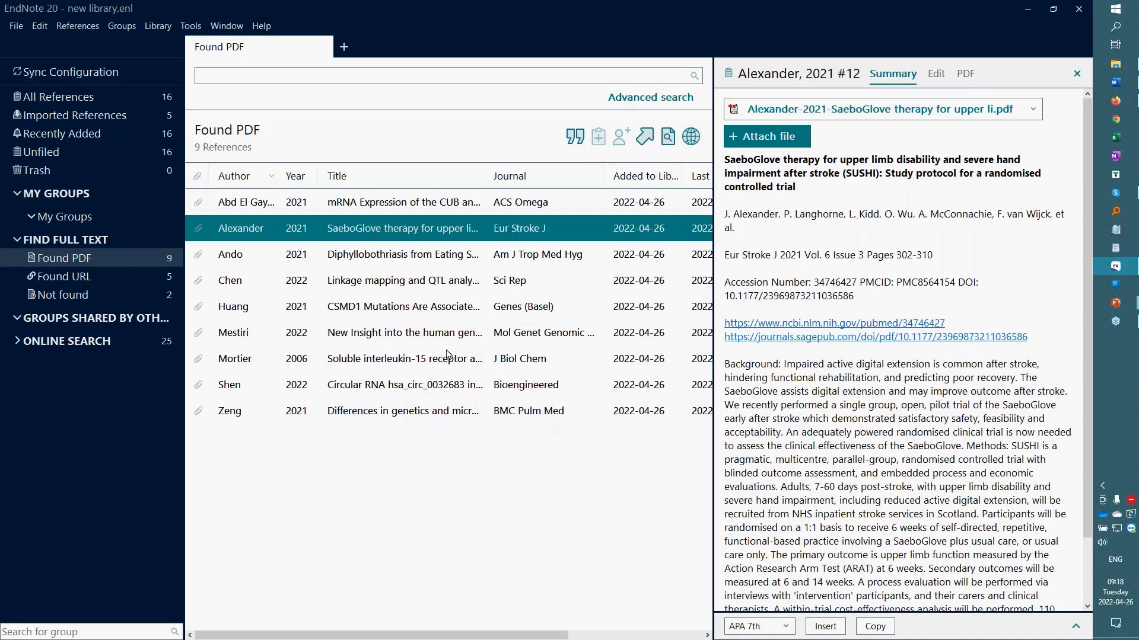
pyautogui.click(966, 75)
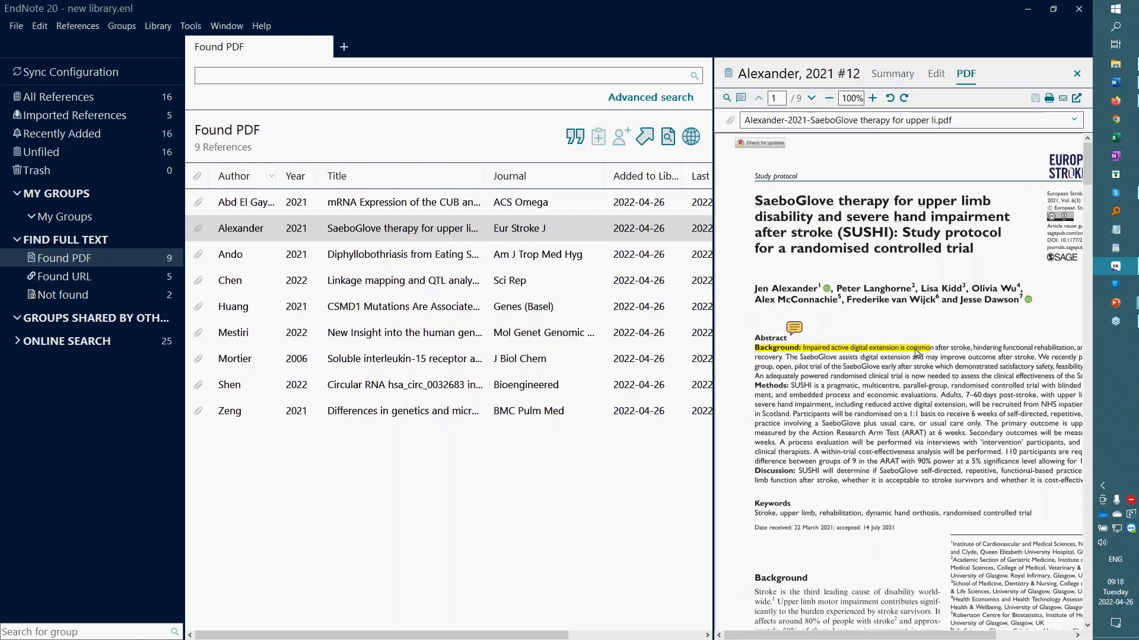
pyautogui.click(893, 75)
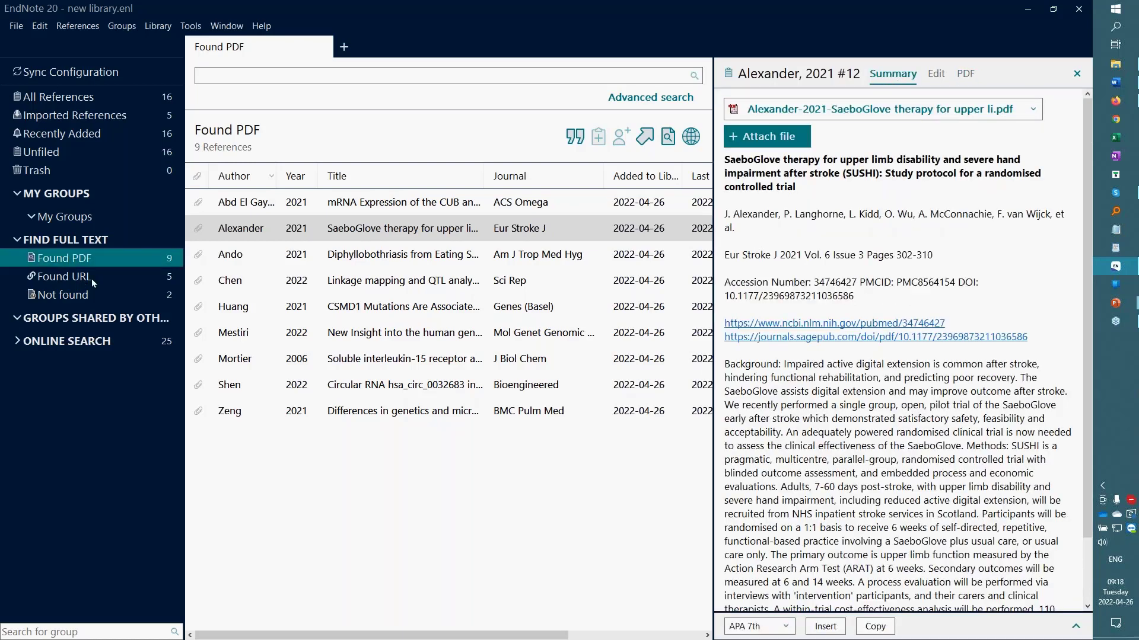
# Review the Found URL group and view the full-text web page of "Dietary exposure to potentially toxic elements", then return to the library.
pyautogui.click(91, 279)
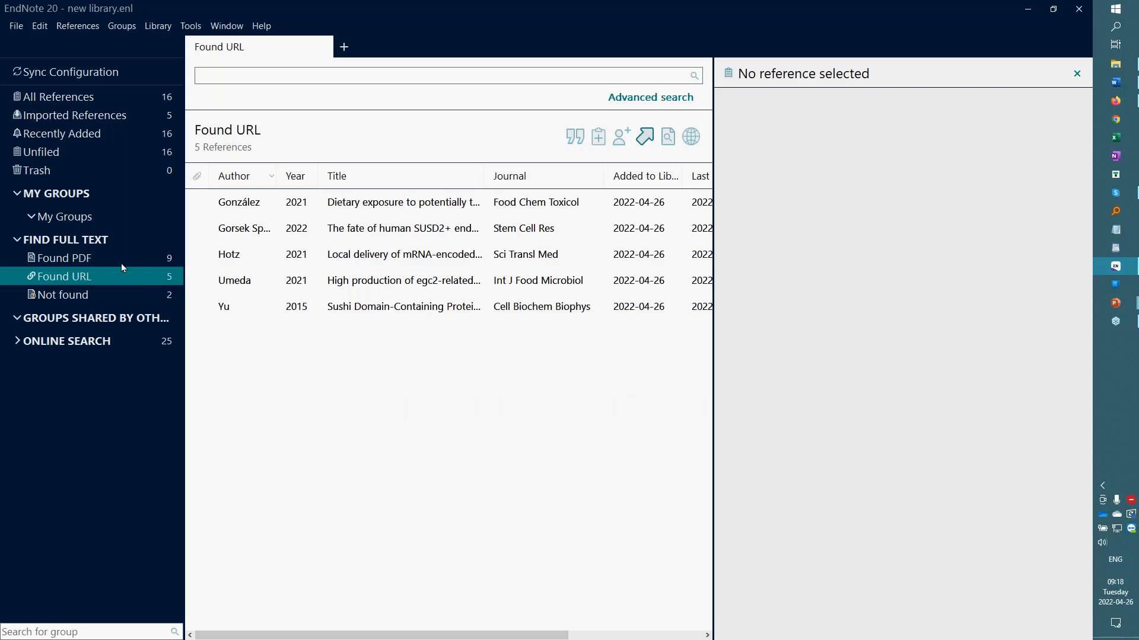
pyautogui.click(90, 261)
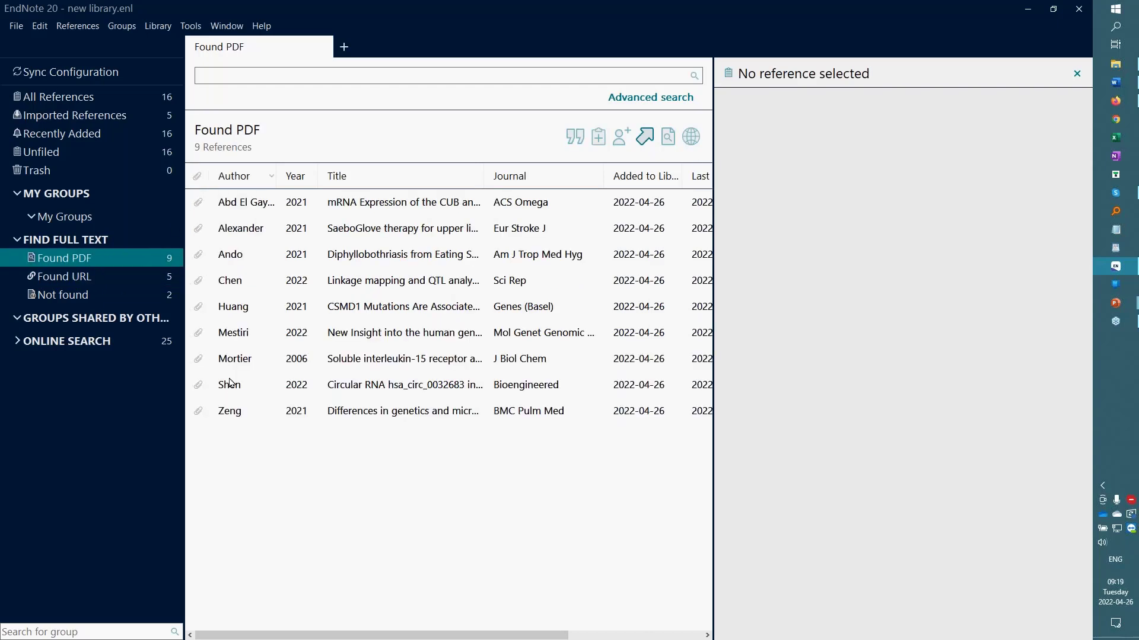
pyautogui.click(118, 276)
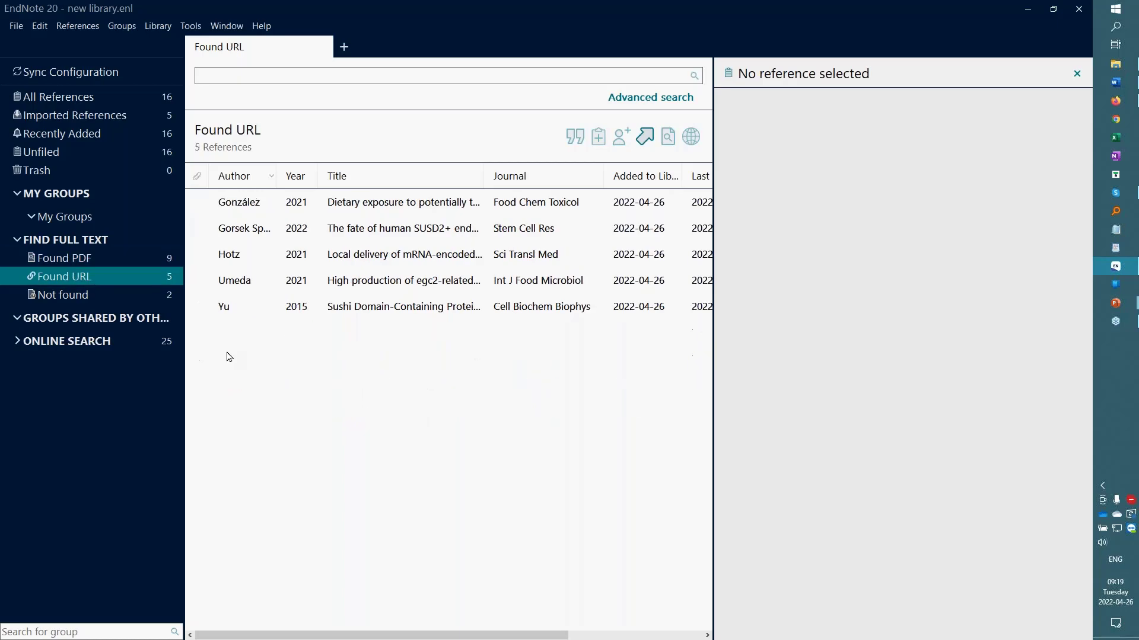
pyautogui.click(421, 207)
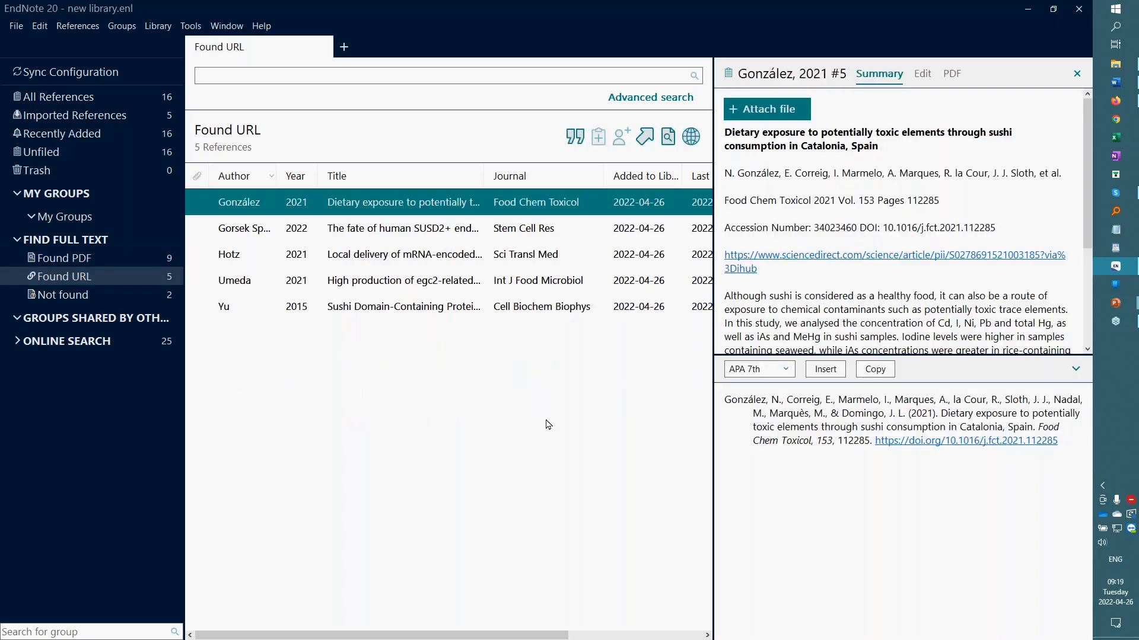
pyautogui.click(877, 261)
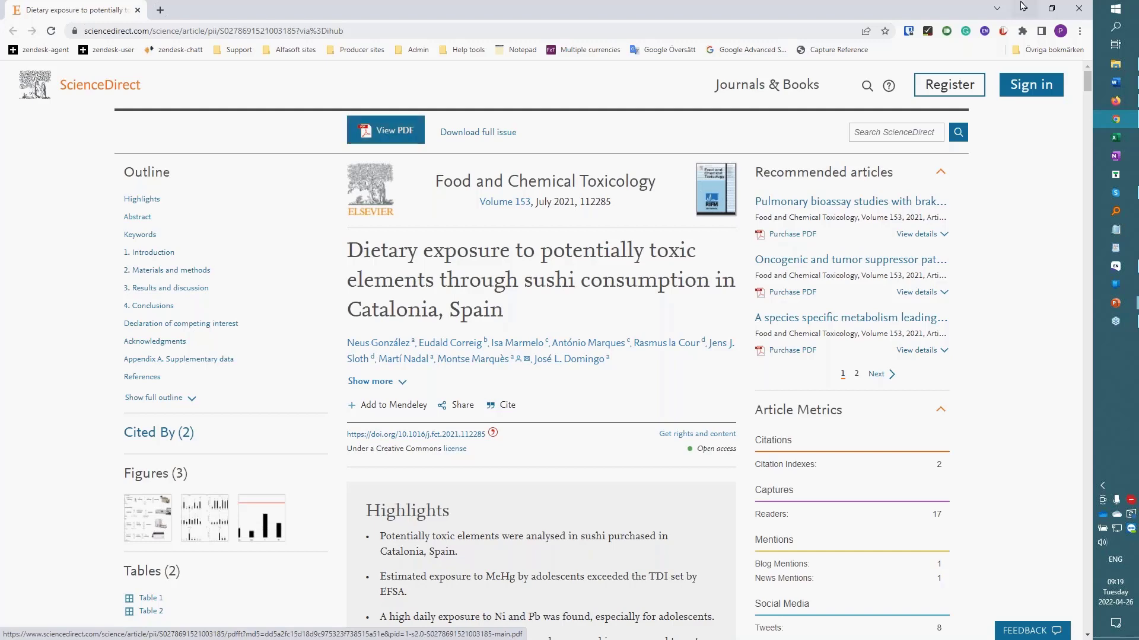
pyautogui.click(997, 8)
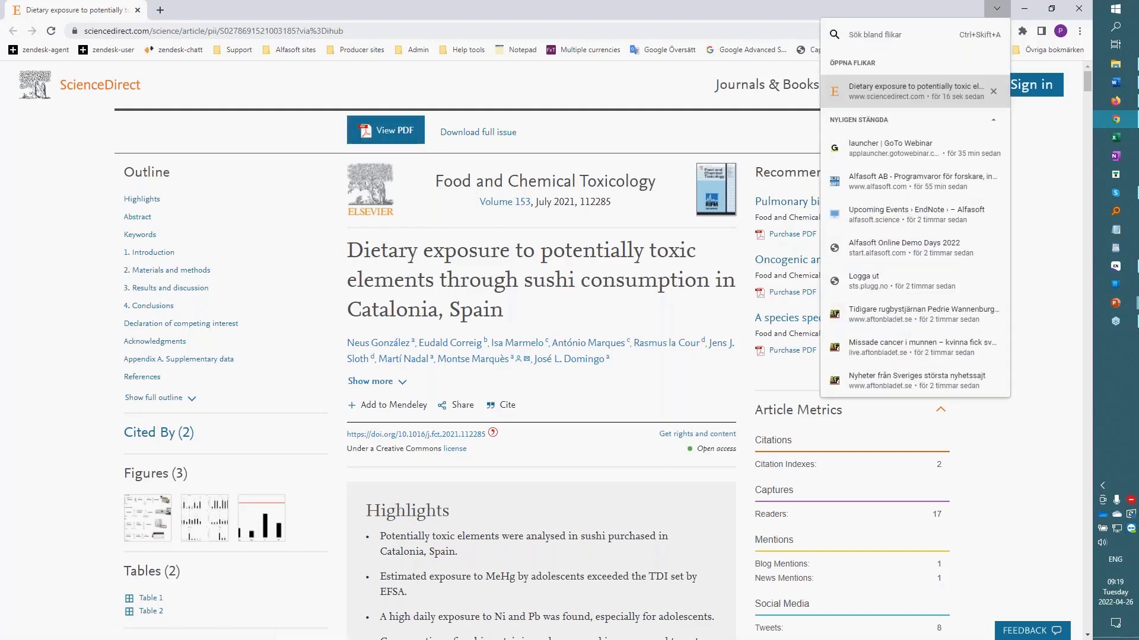
pyautogui.click(1025, 12)
pyautogui.click(1026, 12)
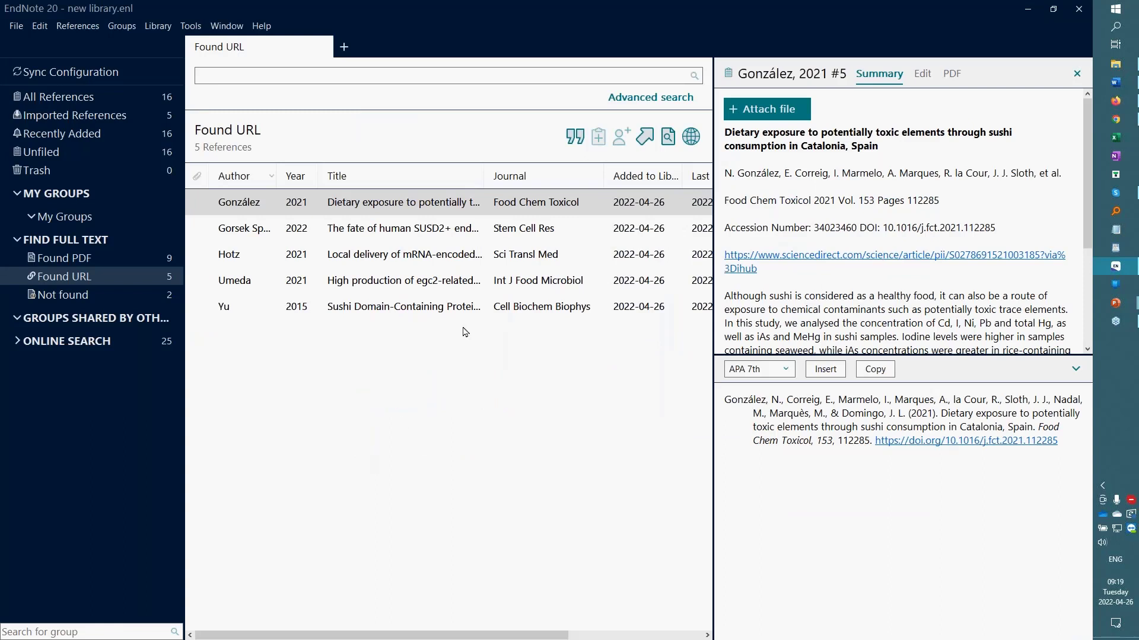
# View the references in the Not found group, then go back to the SaeboGlove reference in the Found PDF group.
pyautogui.click(78, 296)
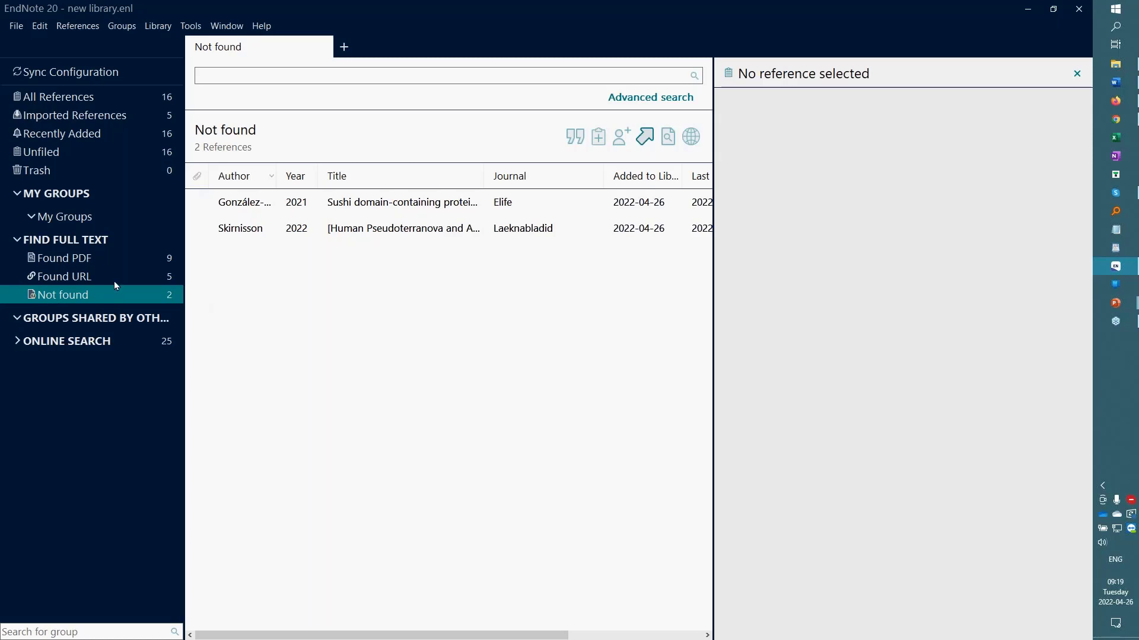
pyautogui.click(79, 259)
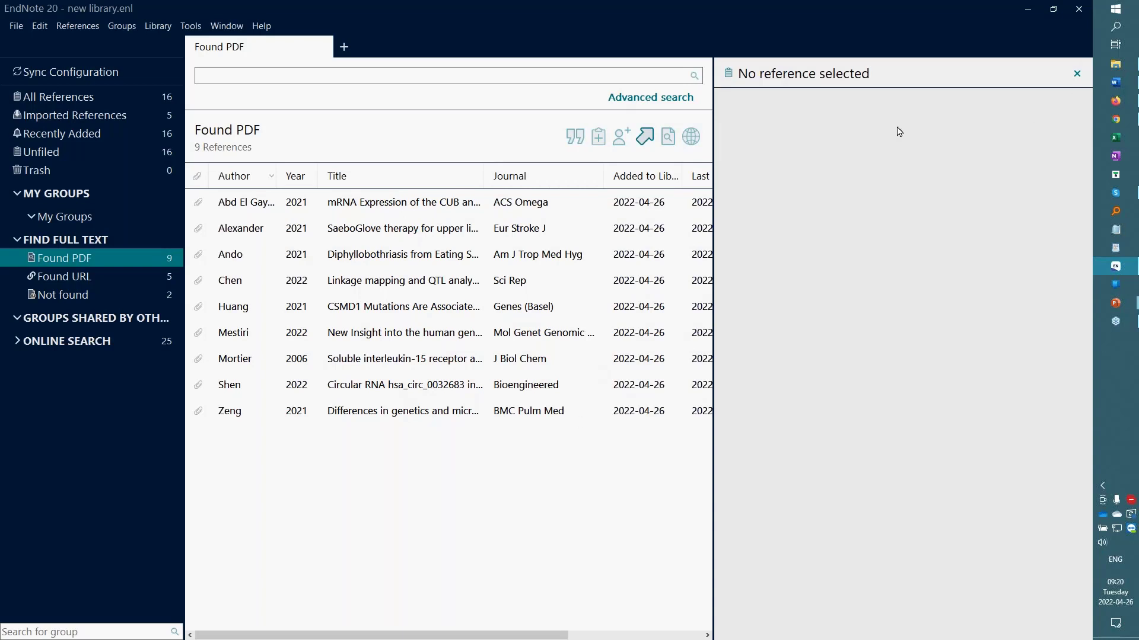
pyautogui.click(387, 234)
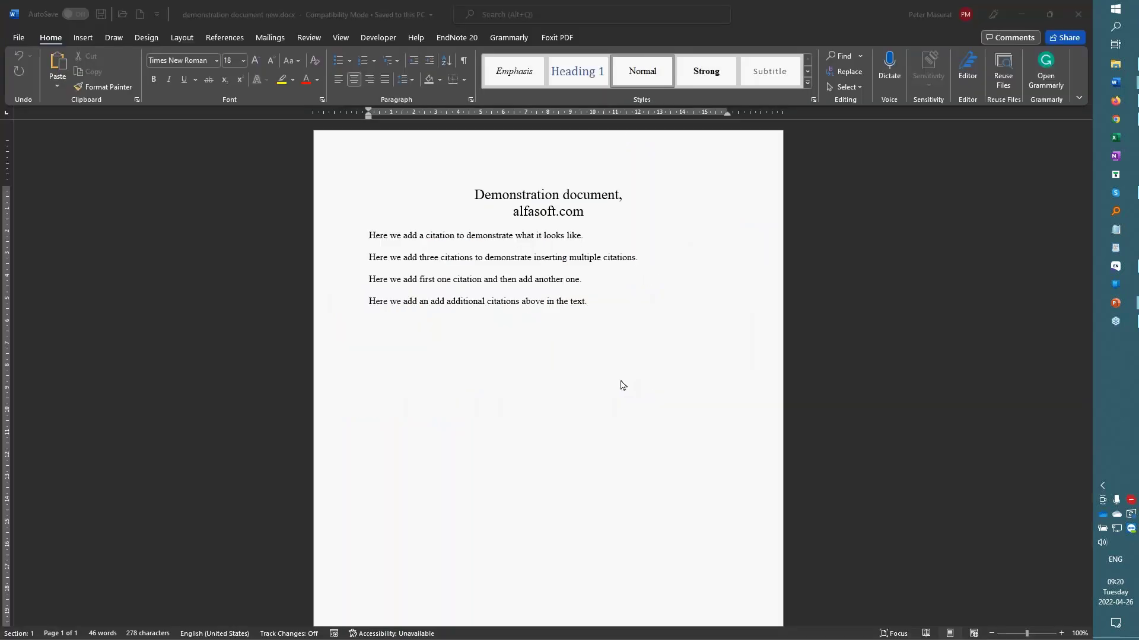
# Switch to the demonstration document in Word and add a space before the full stop of the first sentence.
pyautogui.keyDown('ctrl'); pyautogui.scroll(3, 620, 379); pyautogui.keyUp('ctrl')
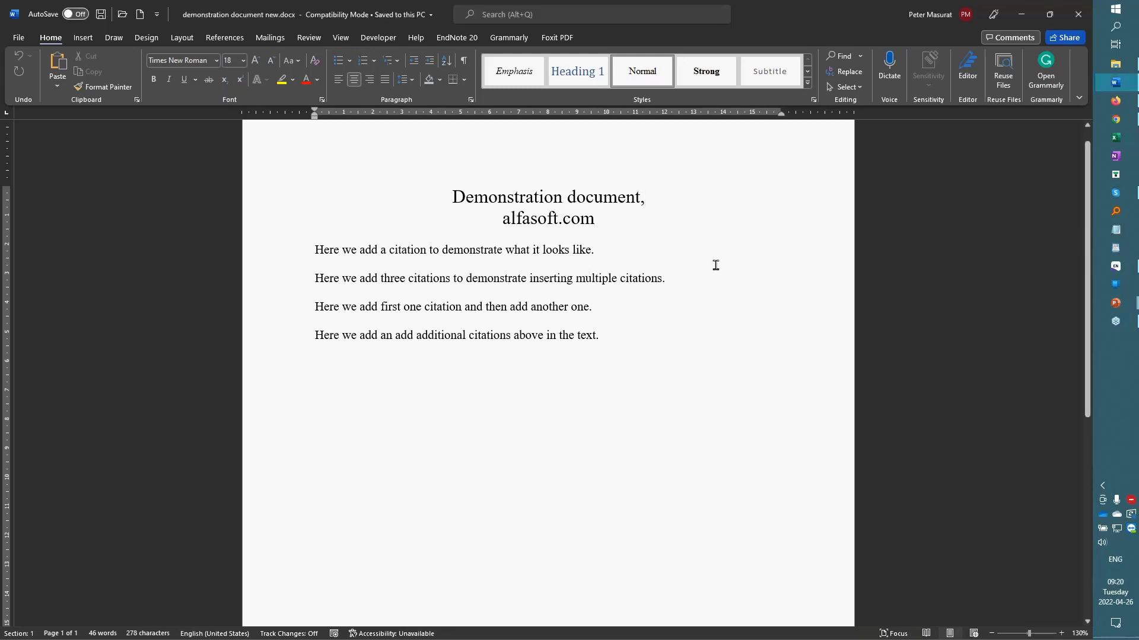
pyautogui.click(624, 247)
pyautogui.press('Left')
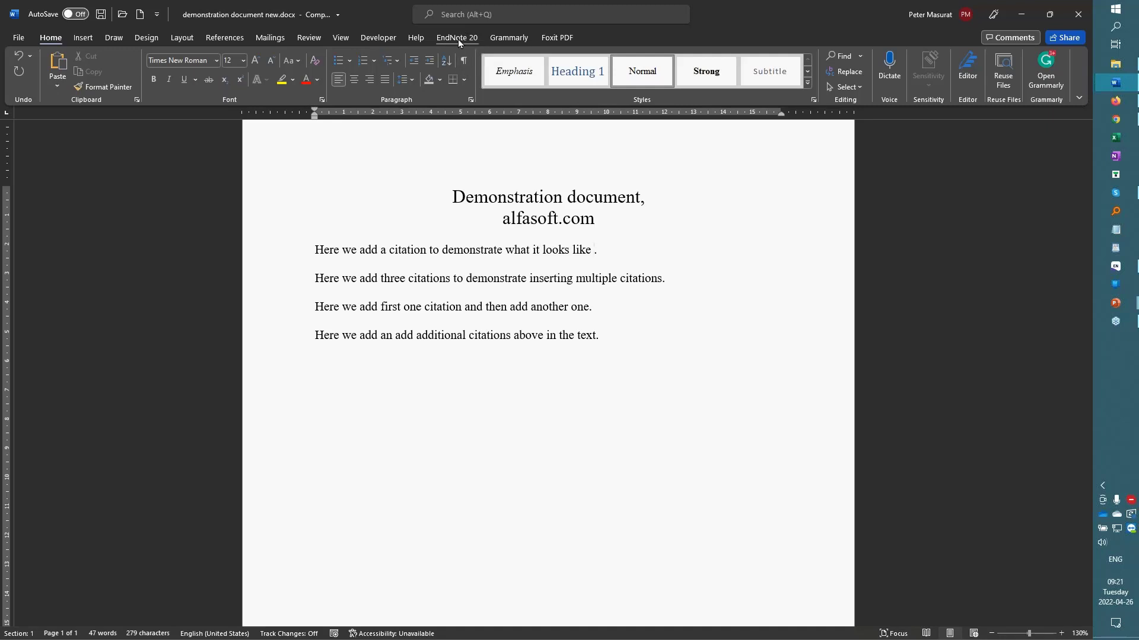
# Search the library for 2021 and insert "Diphyllobothriasis from Eating Sushi" as a citation in the first sentence.
pyautogui.click(458, 40)
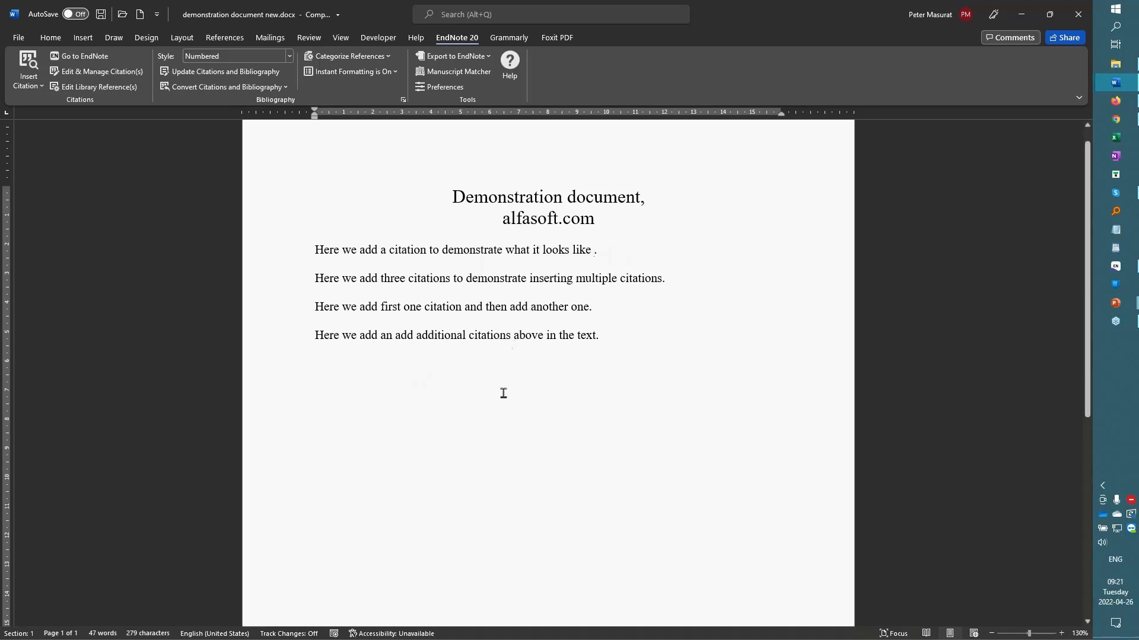
pyautogui.click(29, 63)
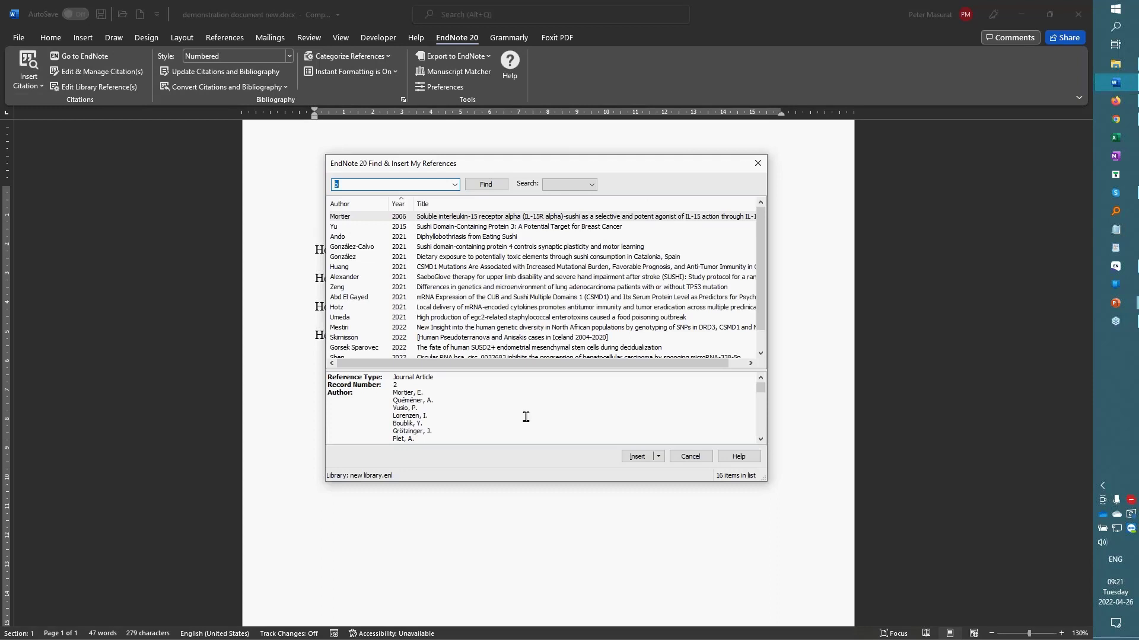
pyautogui.write('b')
pyautogui.doubleClick(341, 185)
pyautogui.write('2021')
pyautogui.press('Return')
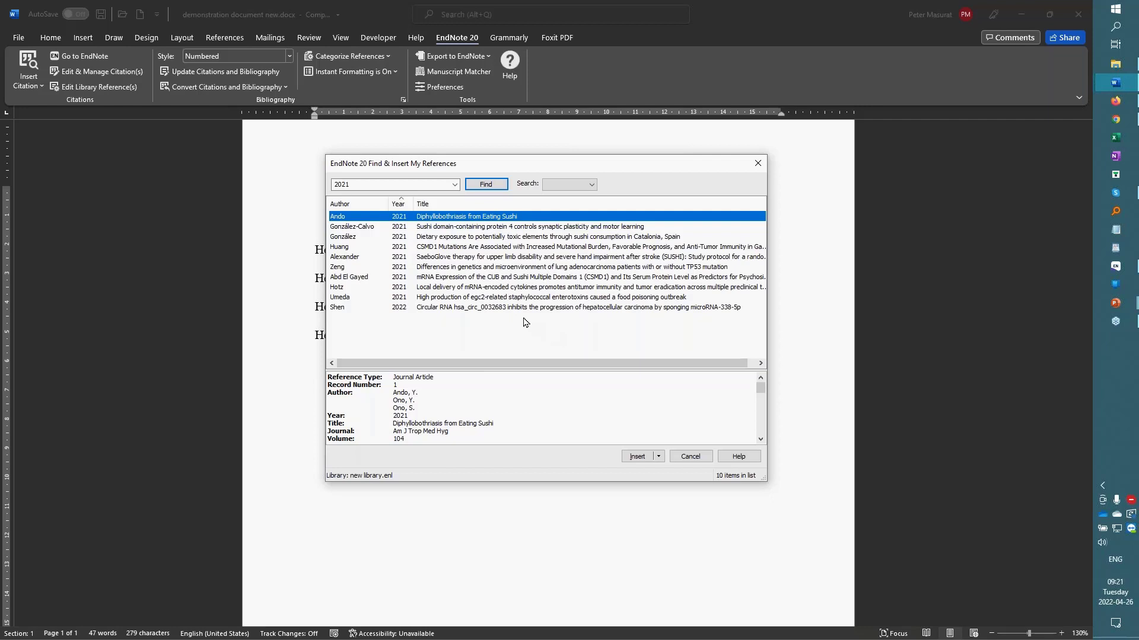
pyautogui.click(396, 308)
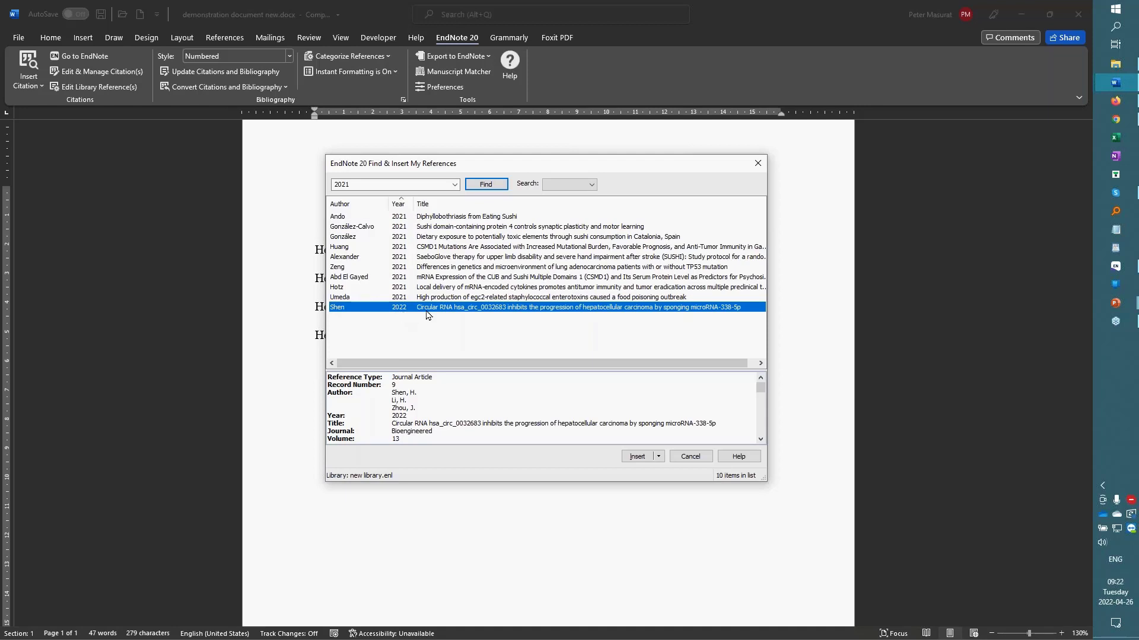
pyautogui.click(457, 217)
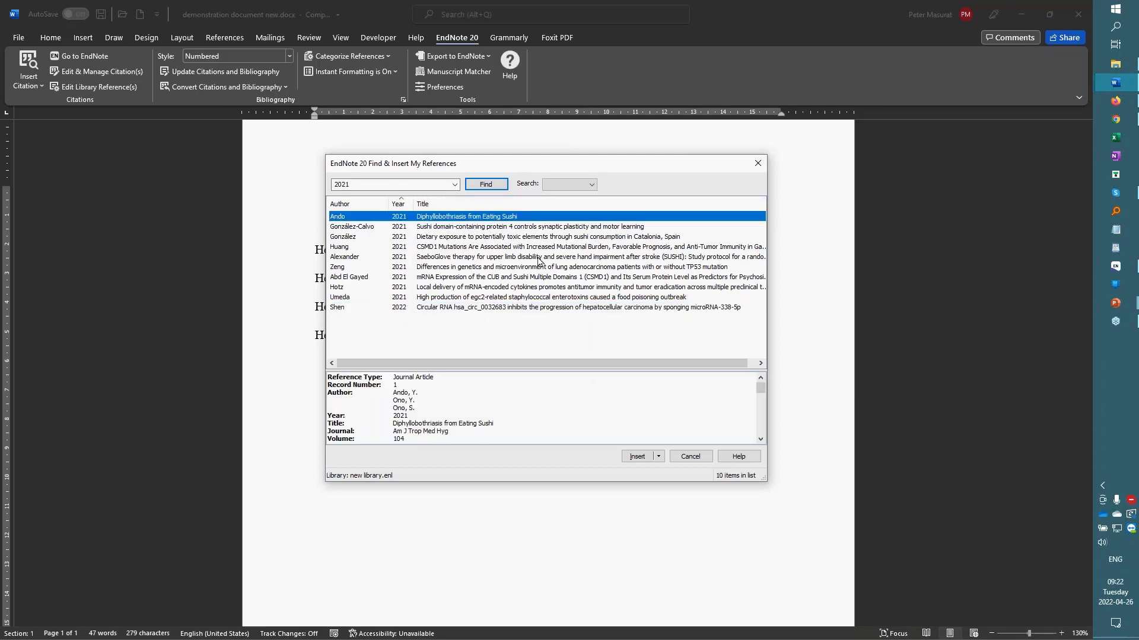
pyautogui.click(644, 459)
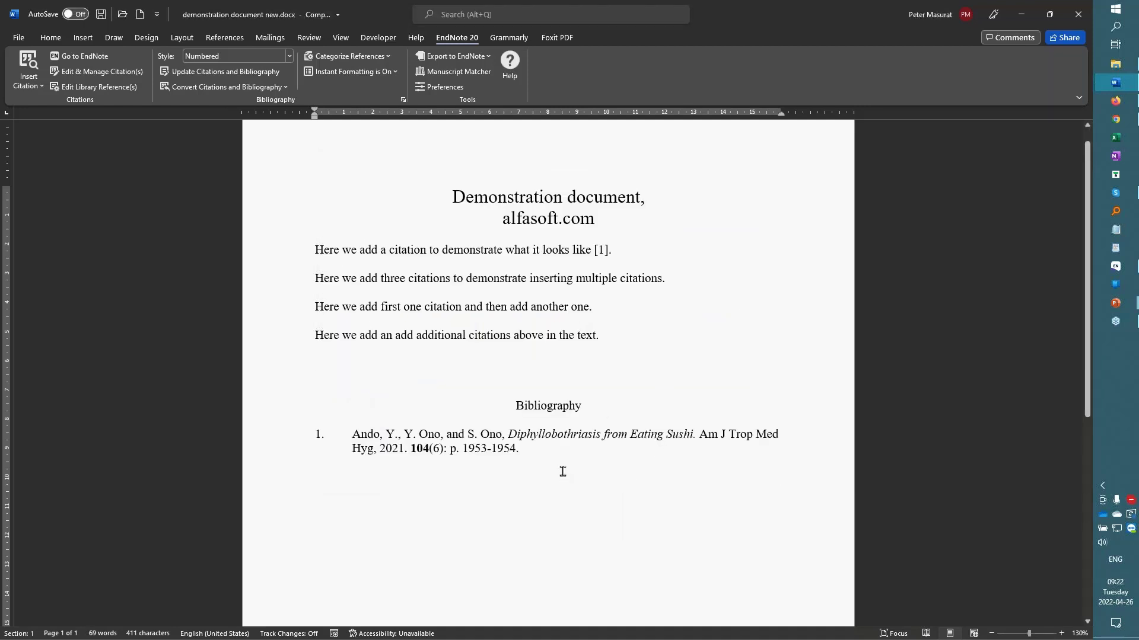
# Insert "Diphyllobothriasis from Eating Sushi", "Dietary exposure to potentially toxic elements" and "The fate of human SUSD2+" together as citations ending the second sentence.
pyautogui.click(661, 279)
pyautogui.click(89, 60)
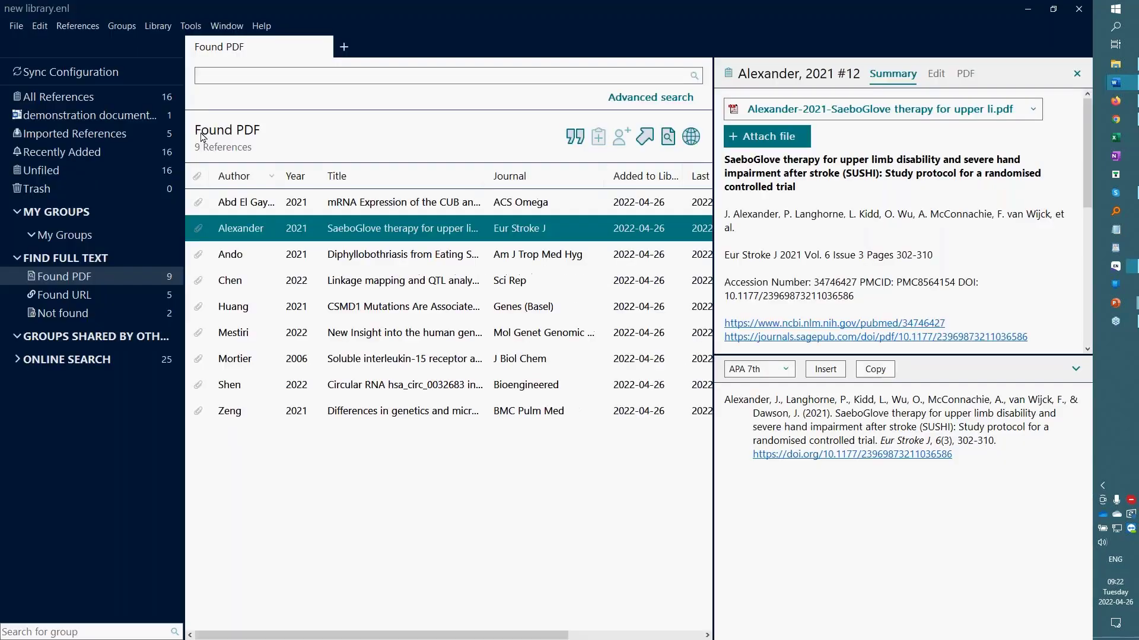
pyautogui.click(76, 97)
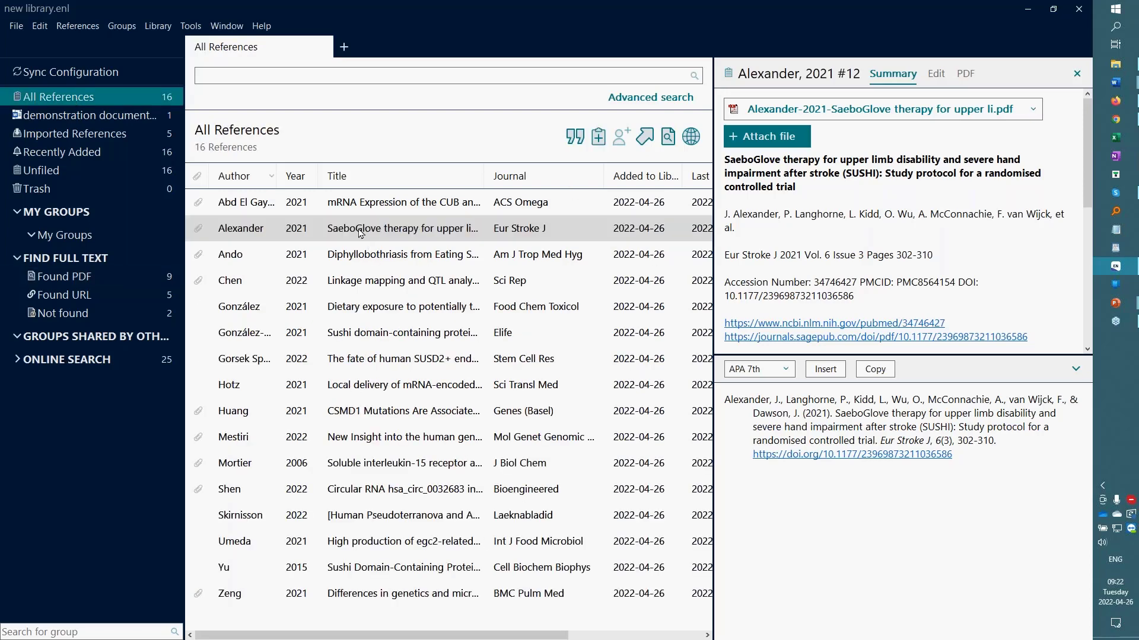
pyautogui.click(357, 263)
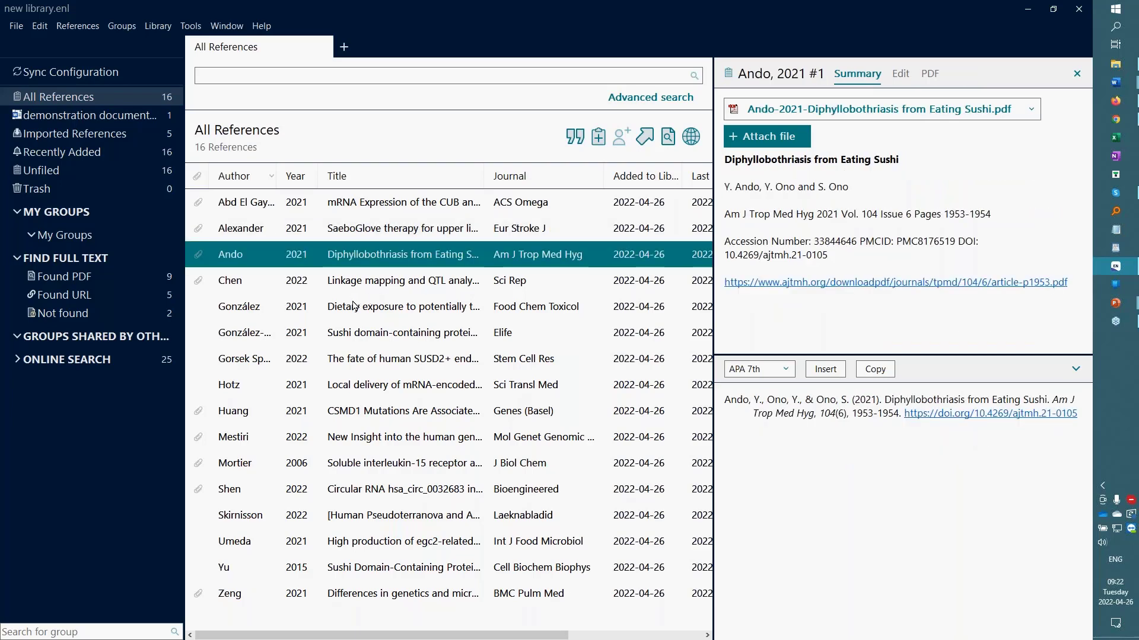
pyautogui.keyDown('ctrl'); pyautogui.click(355, 306); pyautogui.keyUp('ctrl')
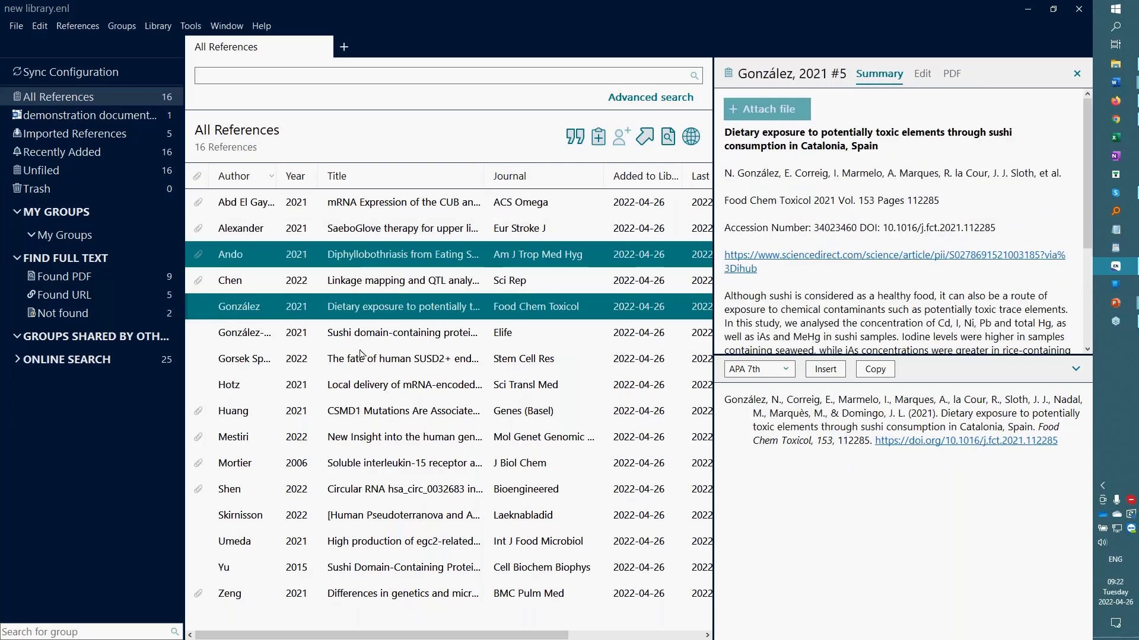
pyautogui.keyDown('ctrl'); pyautogui.click(390, 365); pyautogui.keyUp('ctrl')
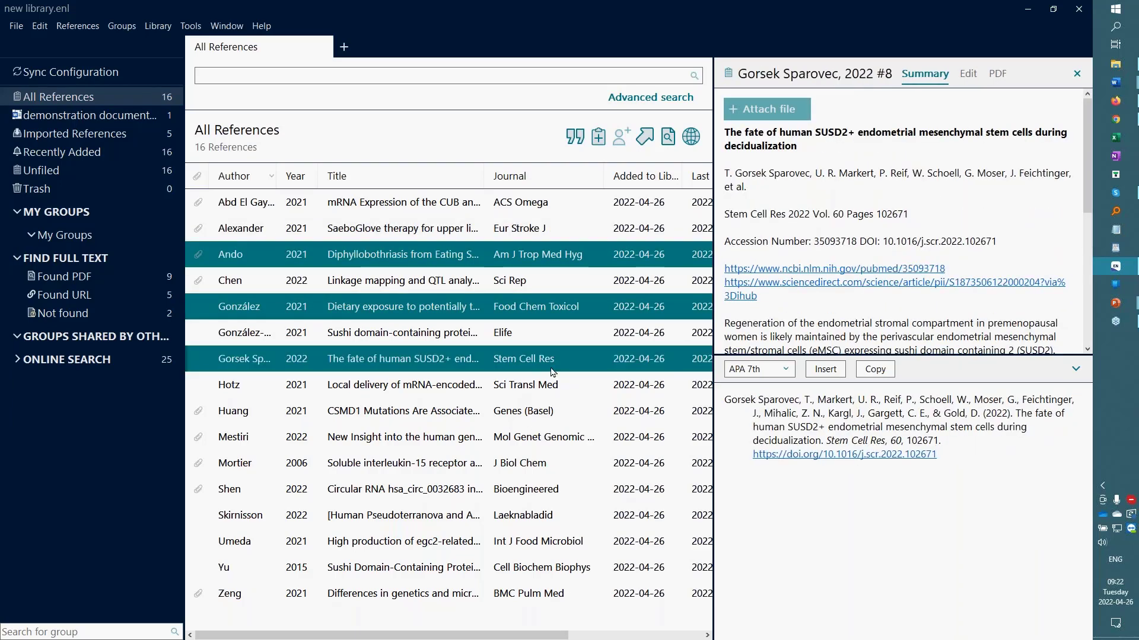
pyautogui.click(573, 138)
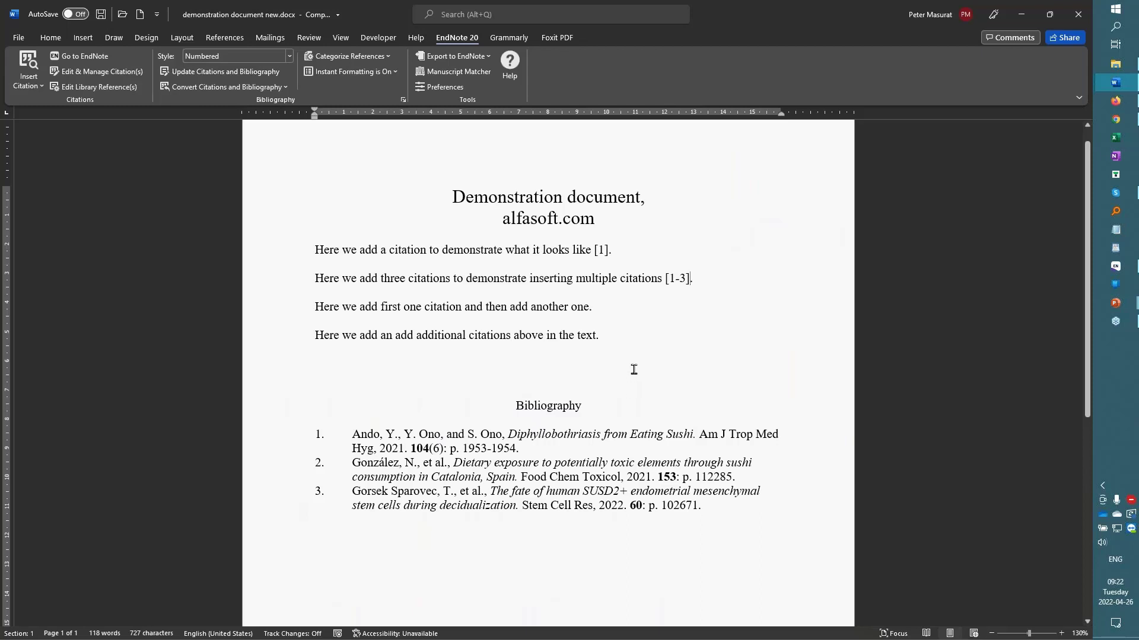
# Insert the reference "Circular RNA hsa_circ_0032683" as a citation at the end of the third sentence.
pyautogui.click(590, 307)
pyautogui.click(30, 61)
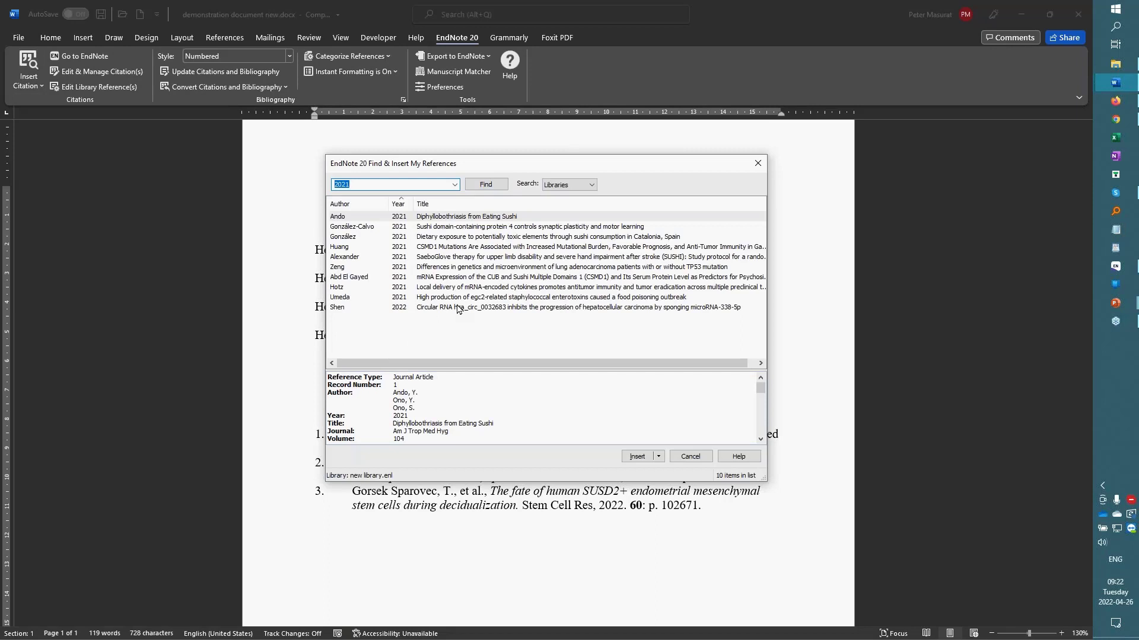
pyautogui.click(460, 307)
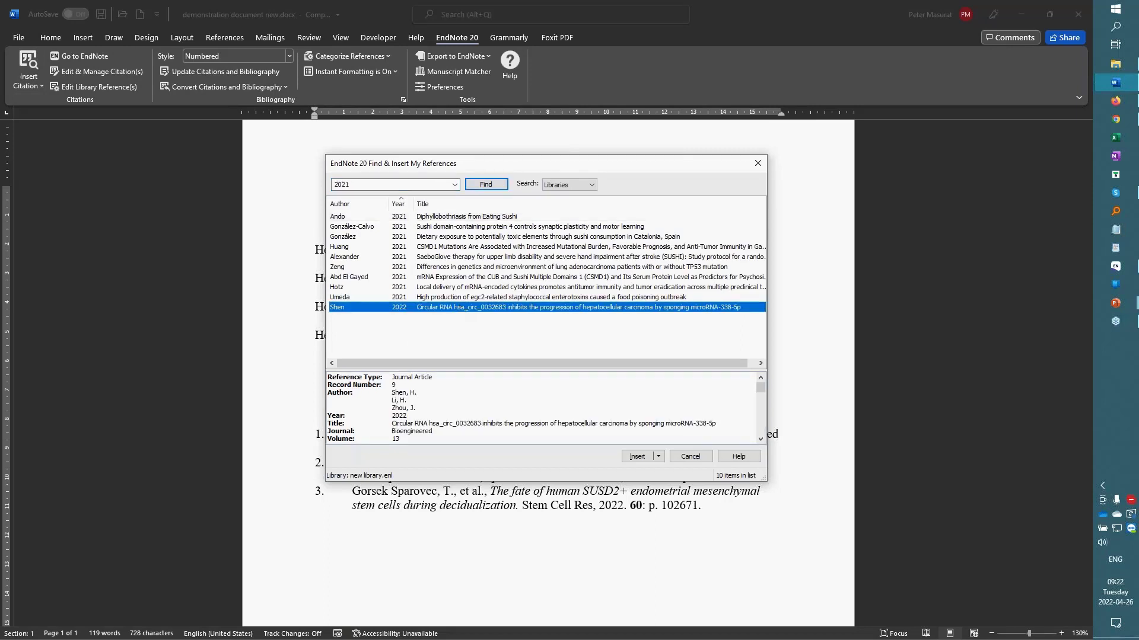
pyautogui.click(637, 457)
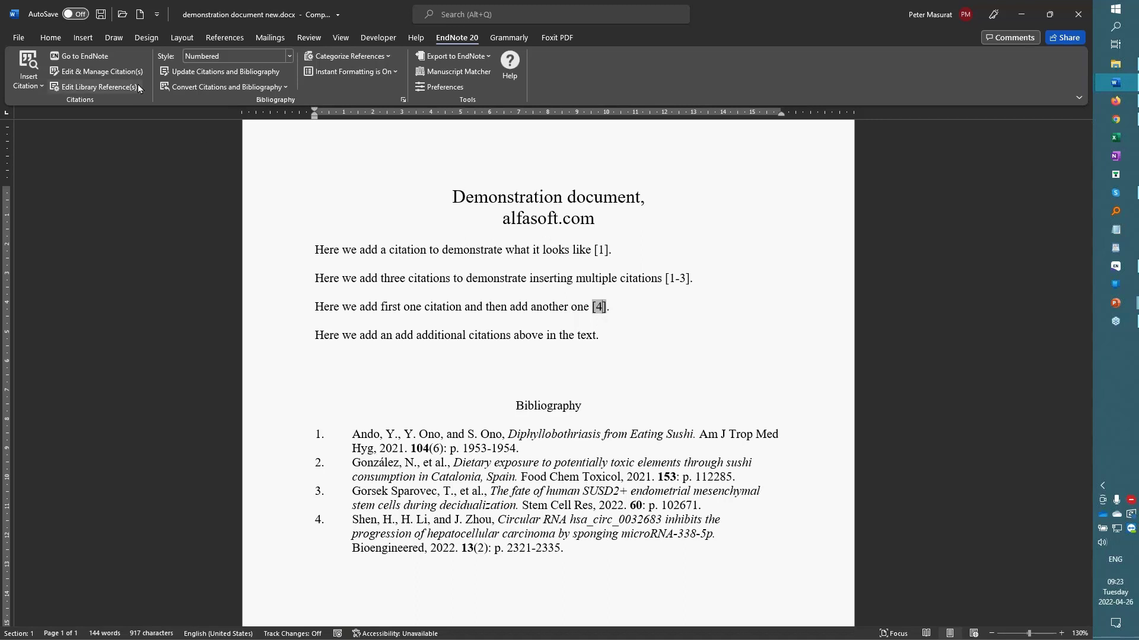
# Open the document's citation manager, compare the first and third sentences' citations, and widen the list to show the reference options.
pyautogui.click(108, 71)
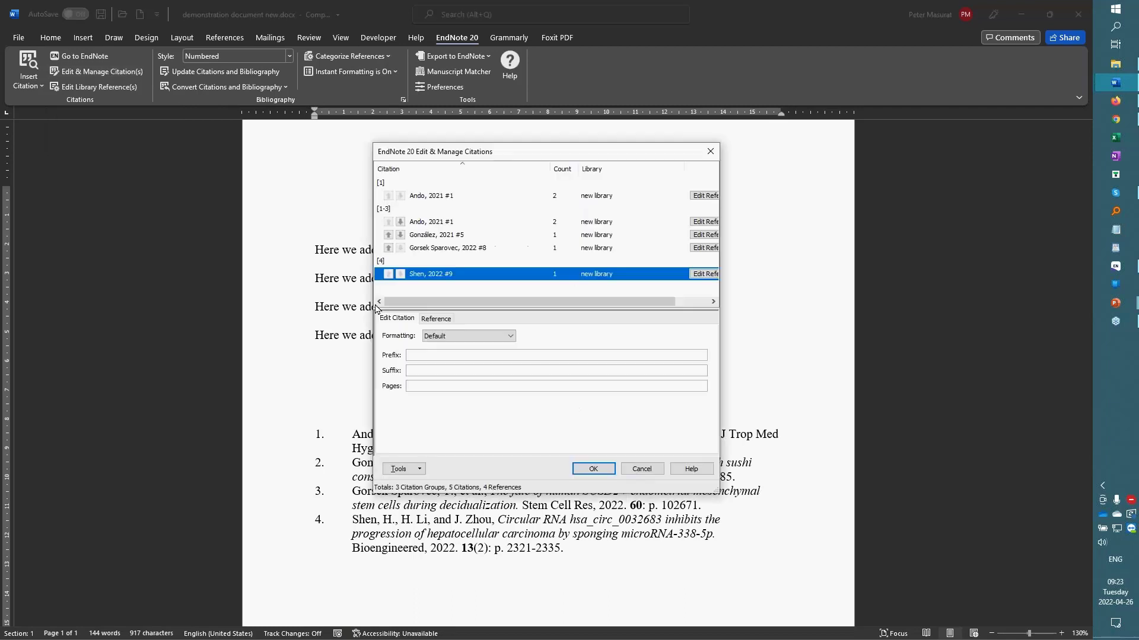
pyautogui.moveTo(610, 157); pyautogui.dragTo(328, 136)
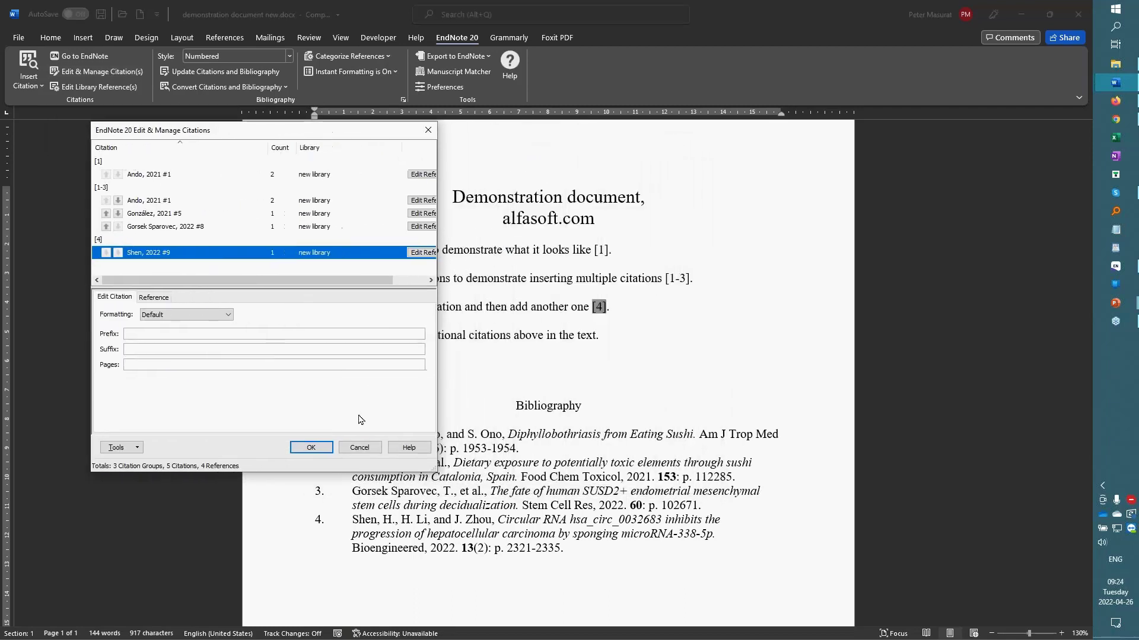
pyautogui.click(159, 178)
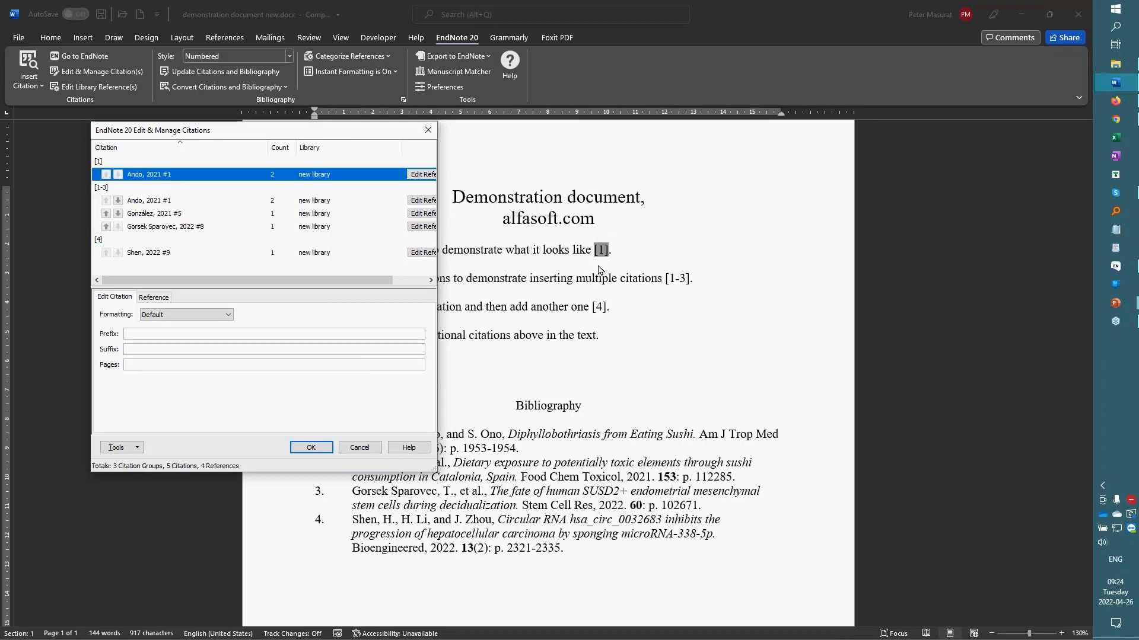
pyautogui.click(151, 255)
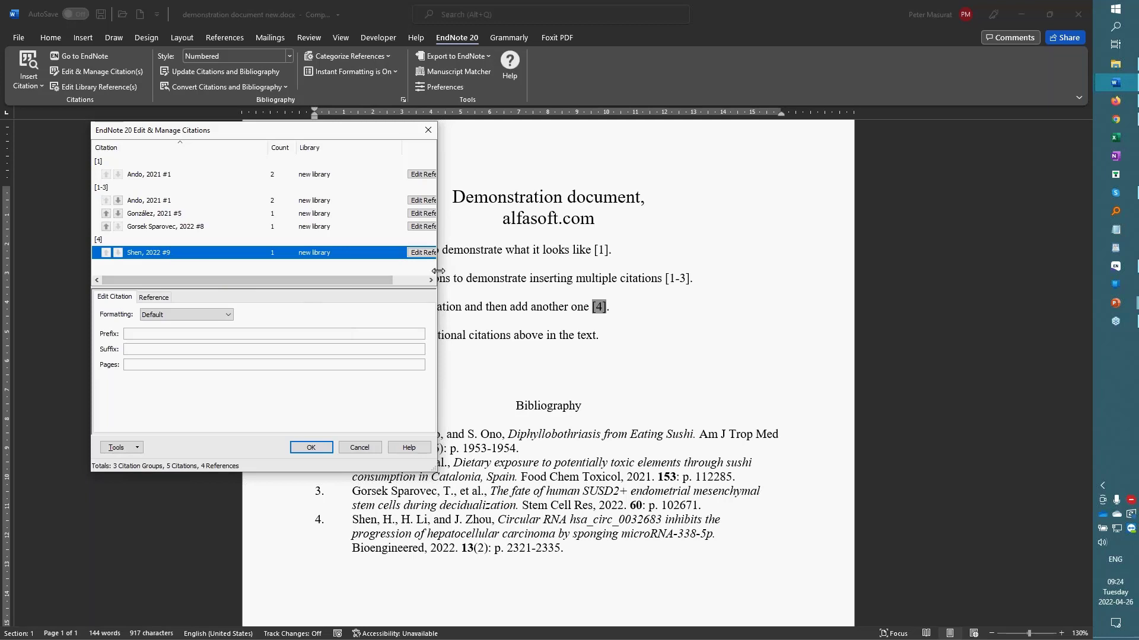
pyautogui.moveTo(437, 274); pyautogui.dragTo(505, 277)
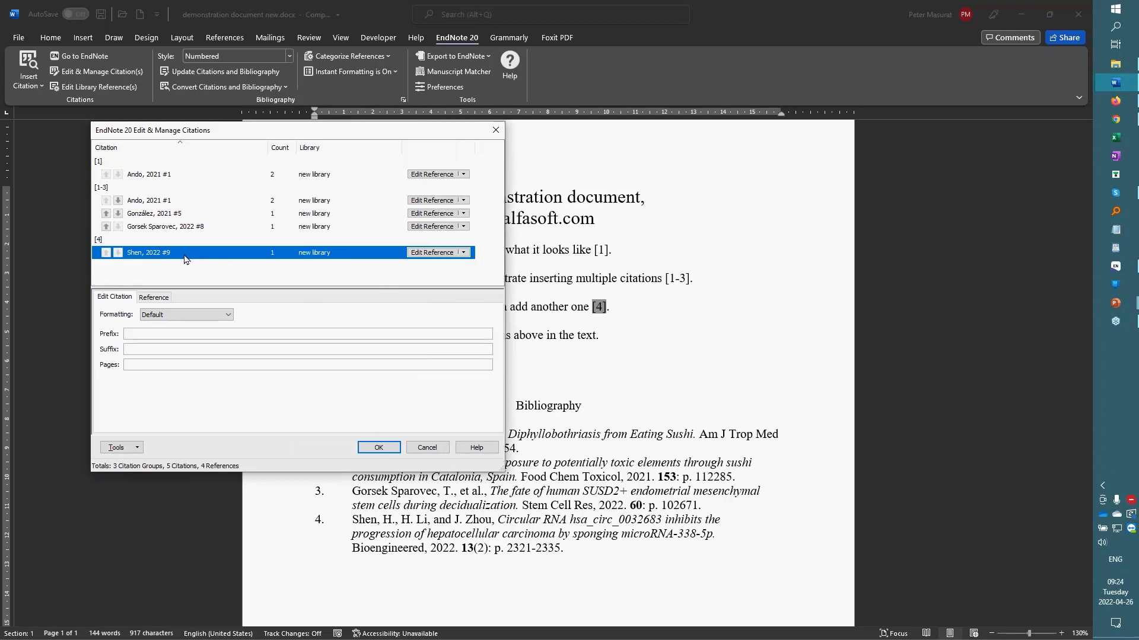
# Add the reference "mRNA Expression of the CUB and Sushi Multiple Domains 1" to the citation group ending the third sentence.
pyautogui.click(464, 253)
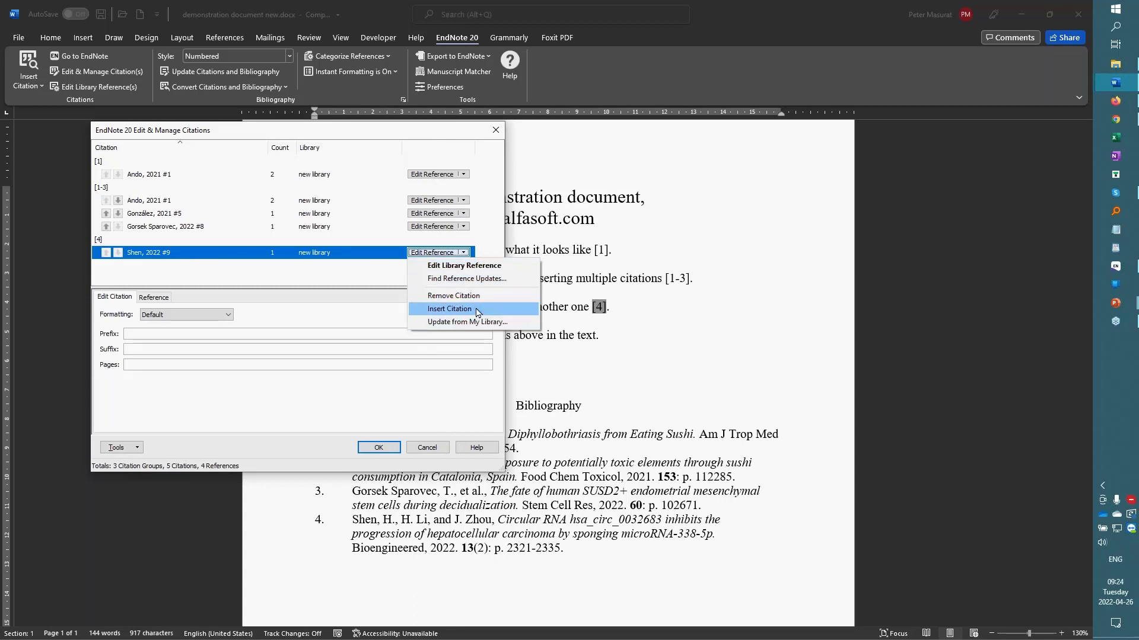
pyautogui.click(478, 310)
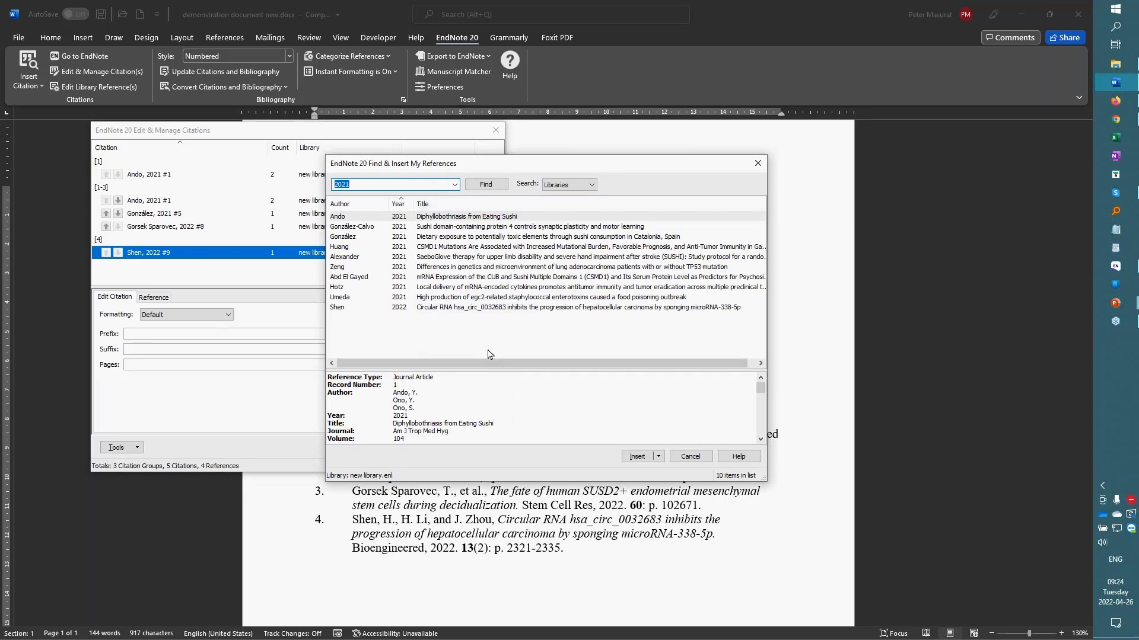
pyautogui.click(424, 277)
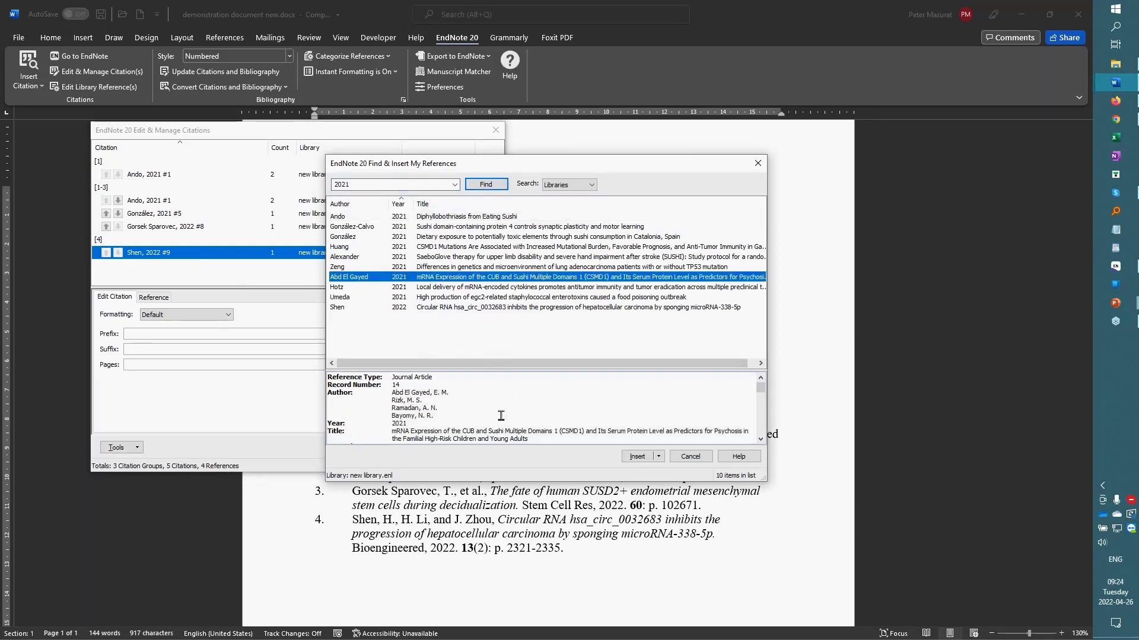
pyautogui.click(636, 457)
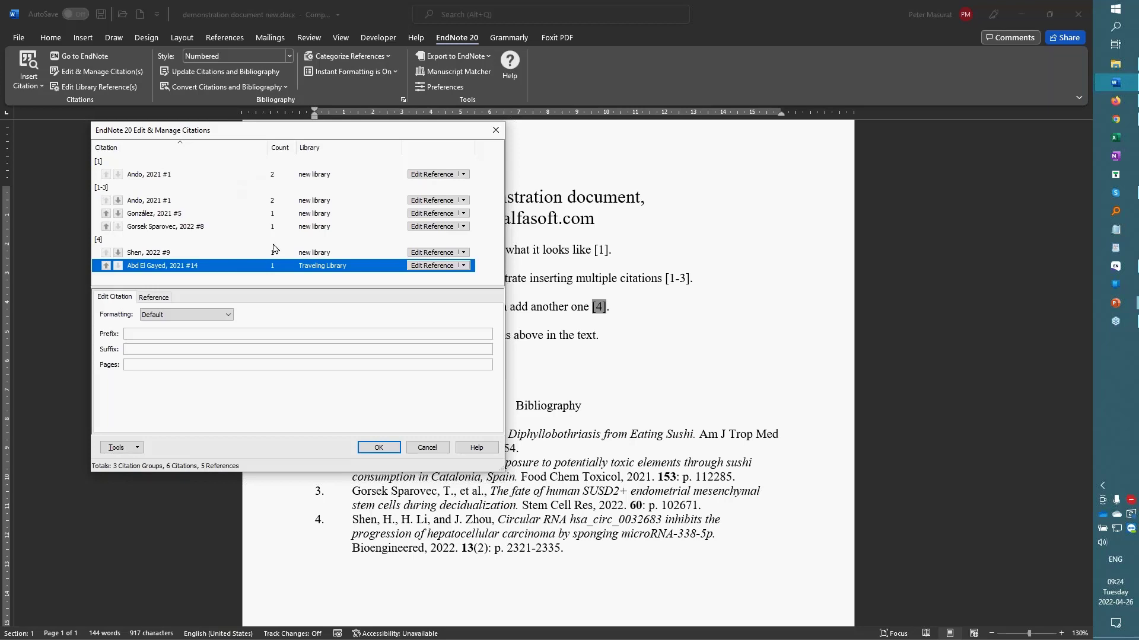
pyautogui.click(379, 448)
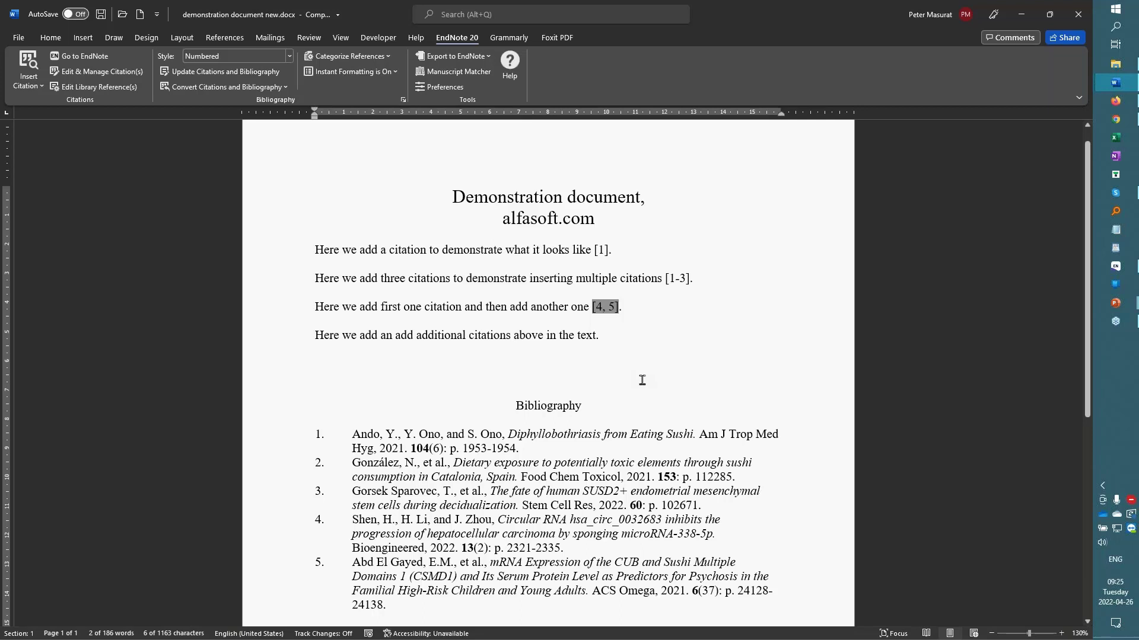
# Add two commas with a space between them after "Here" in the first sentence, keeping a single space before "we".
pyautogui.click(609, 341)
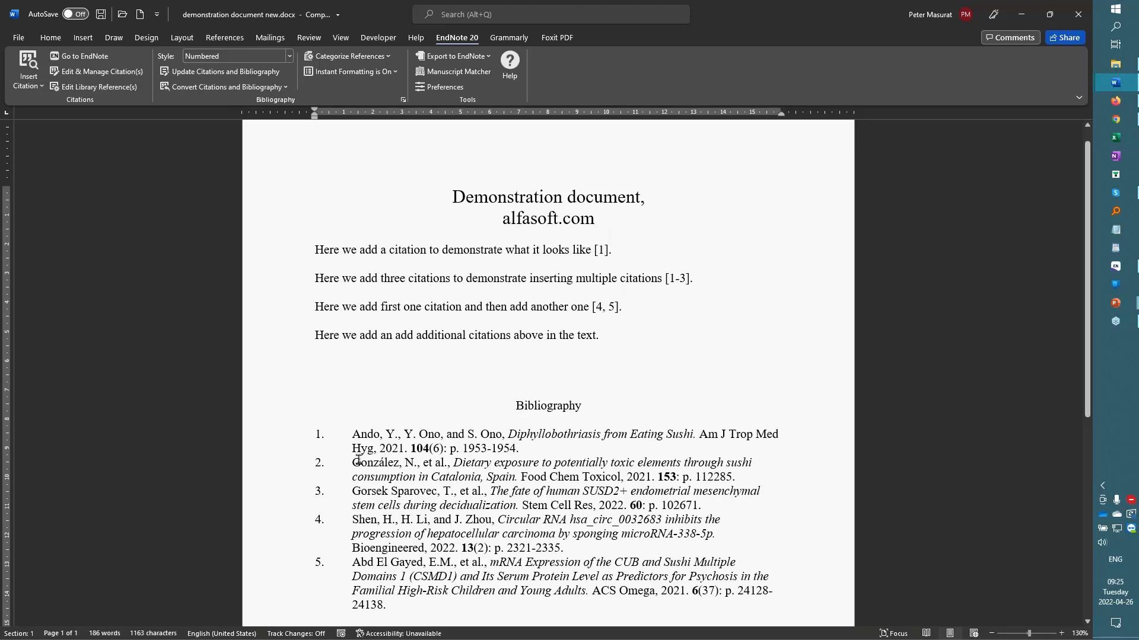
pyautogui.click(602, 251)
pyautogui.click(342, 250)
pyautogui.write(', ,')
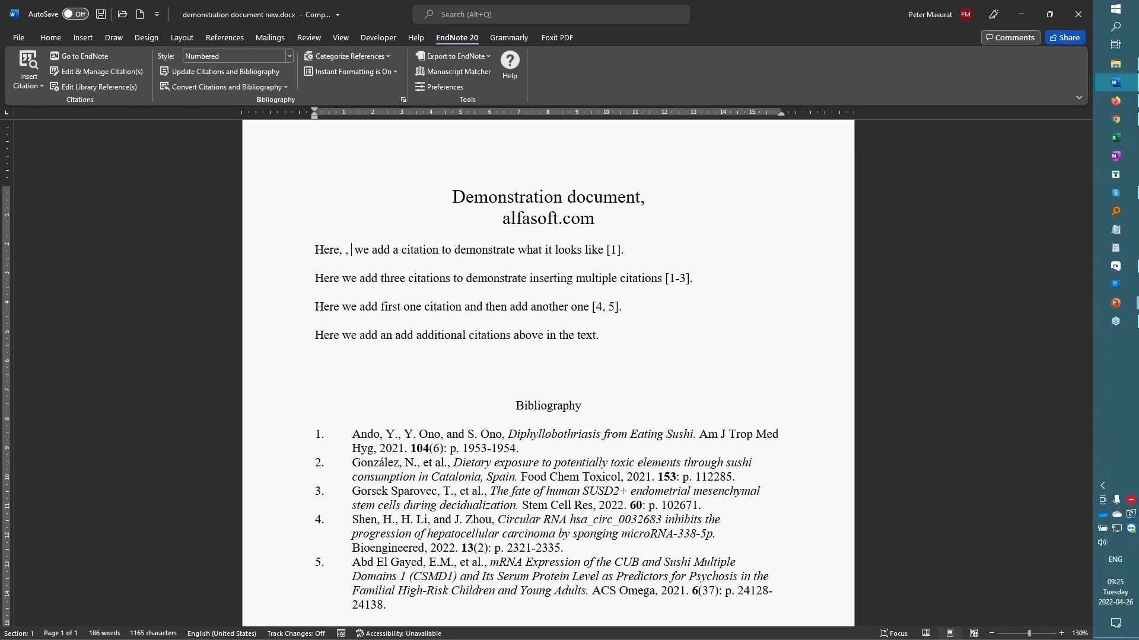
pyautogui.press('Left')
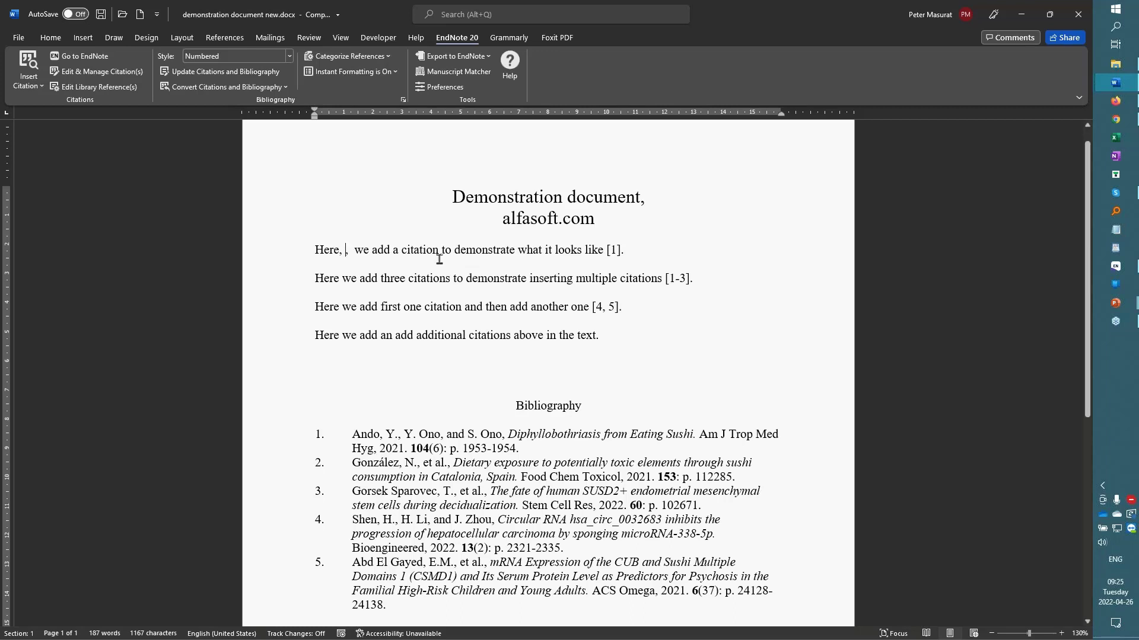
pyautogui.click(355, 256)
pyautogui.press('BackSpace')
pyautogui.press('BackSpace')
pyautogui.press('BackSpace')
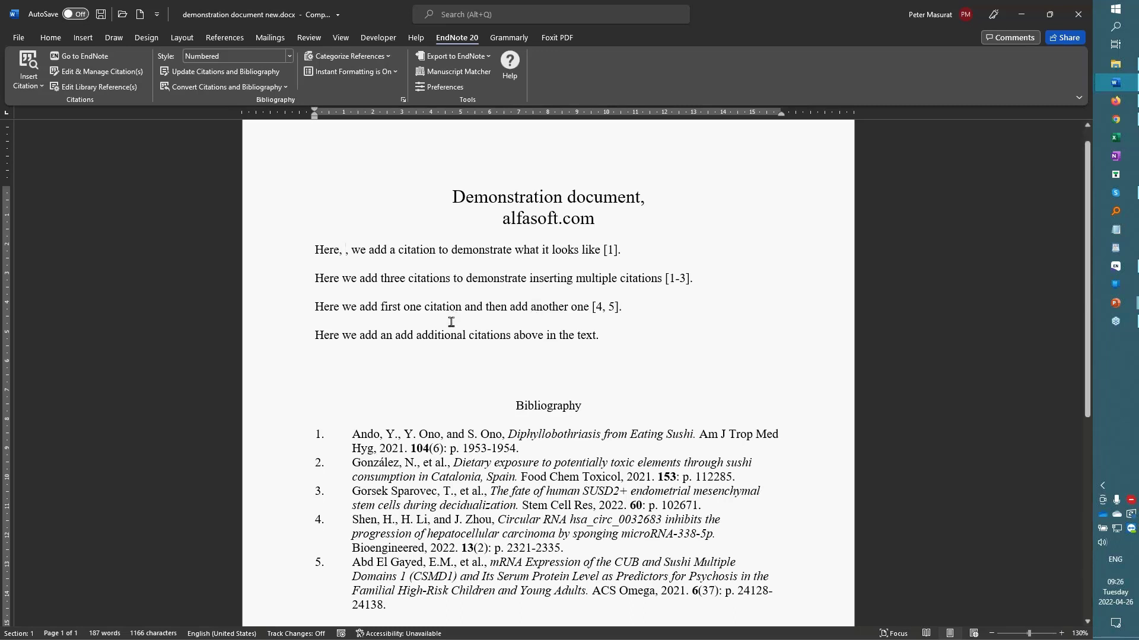
# Search the library for 2 and insert "Soluble interleukin-15 receptor alpha" as a citation between the commas after "Here".
pyautogui.click(34, 54)
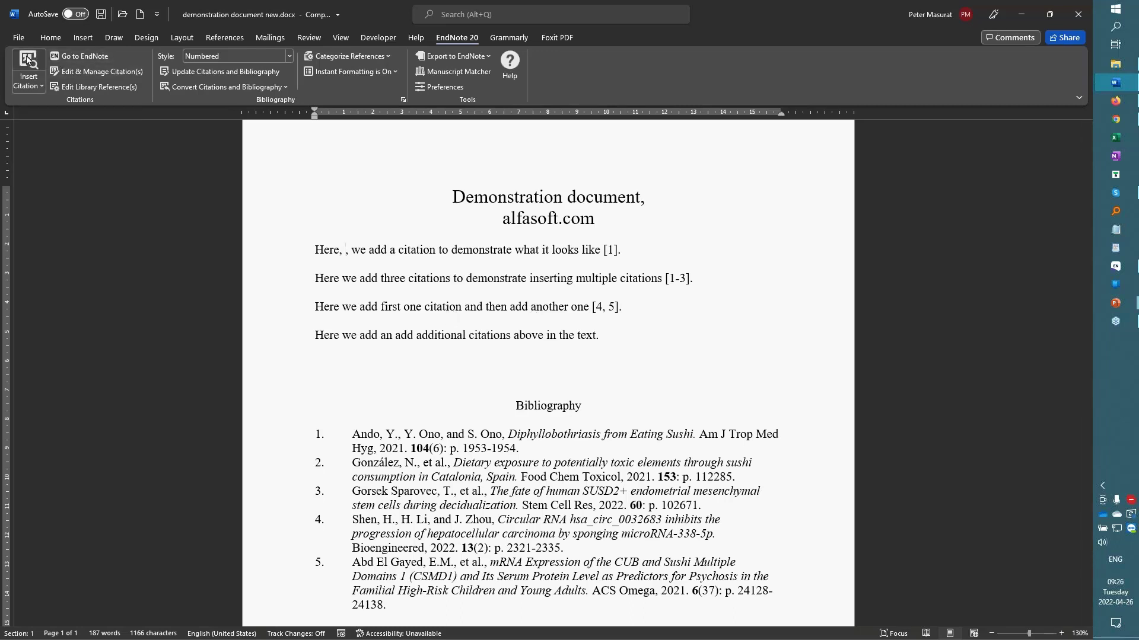
pyautogui.click(353, 186)
pyautogui.press('BackSpace')
pyautogui.press('BackSpace')
pyautogui.press('BackSpace')
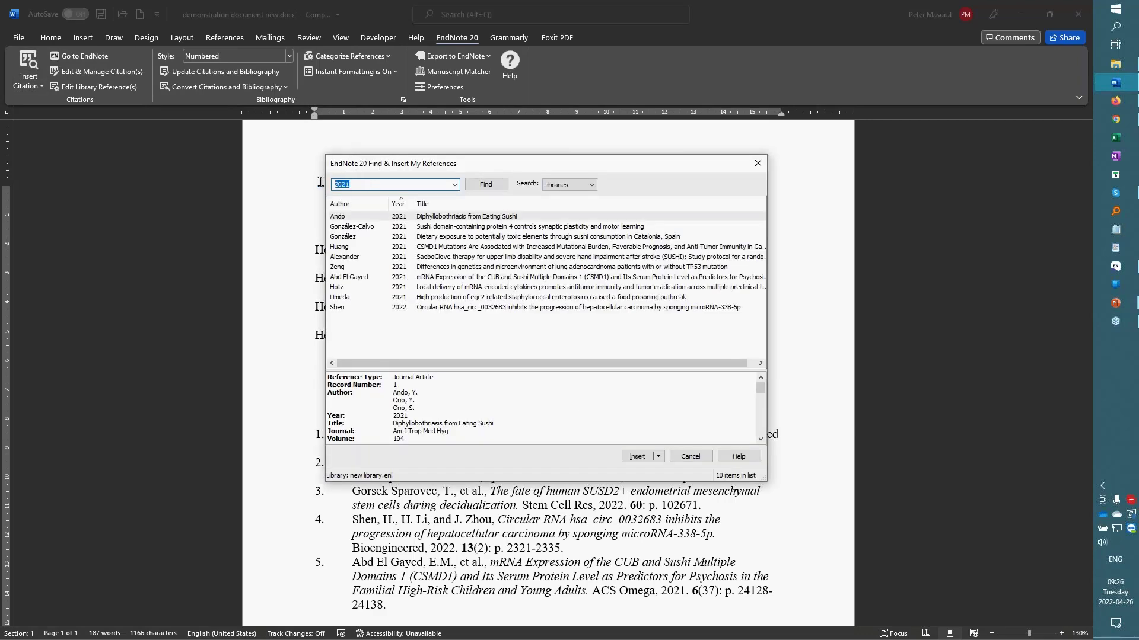
pyautogui.press('Return')
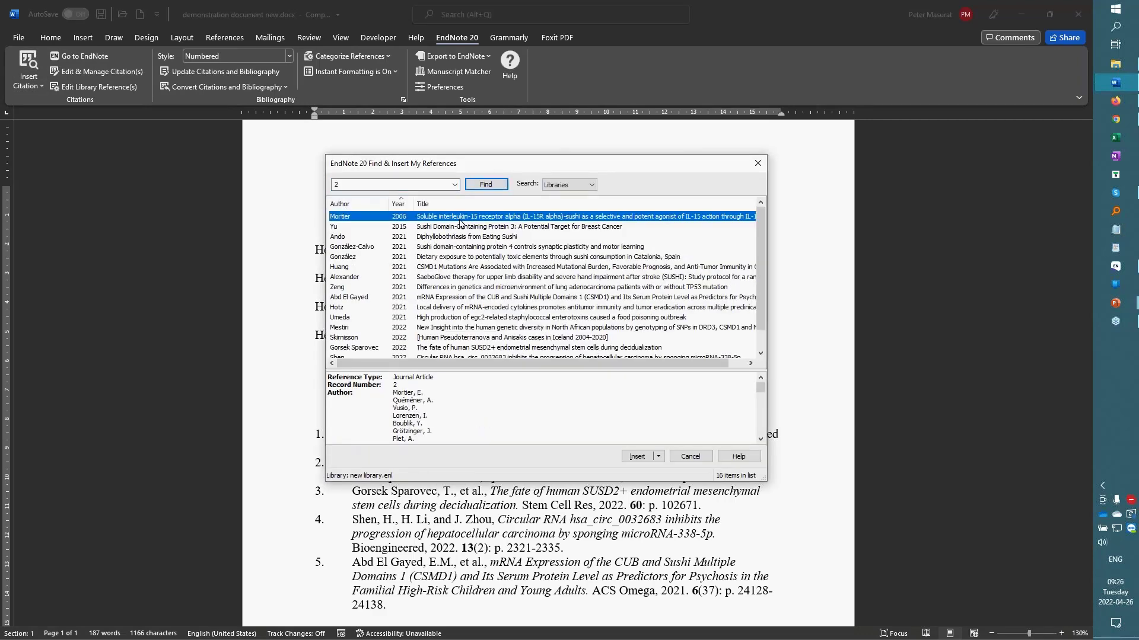
pyautogui.click(404, 229)
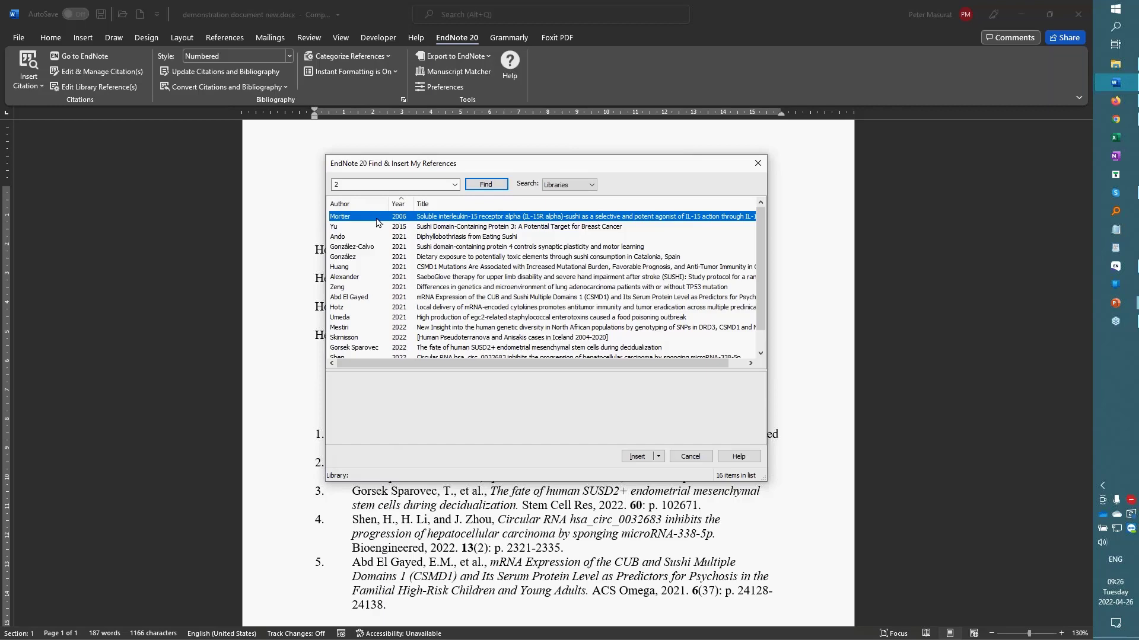
pyautogui.moveTo(612, 166); pyautogui.dragTo(982, 103)
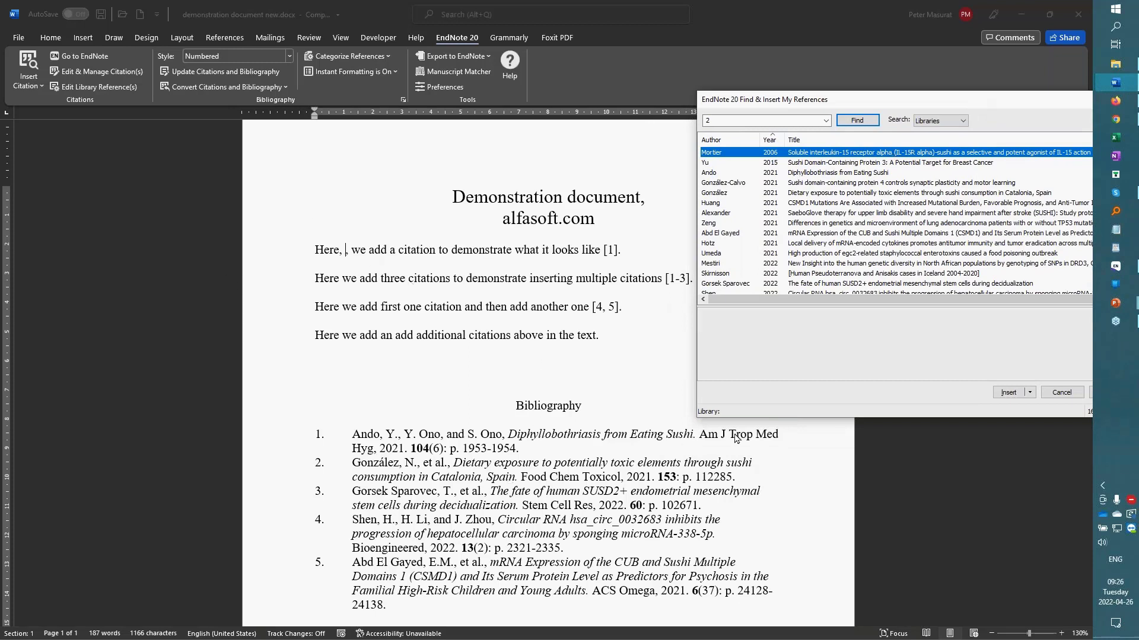
pyautogui.click(1013, 395)
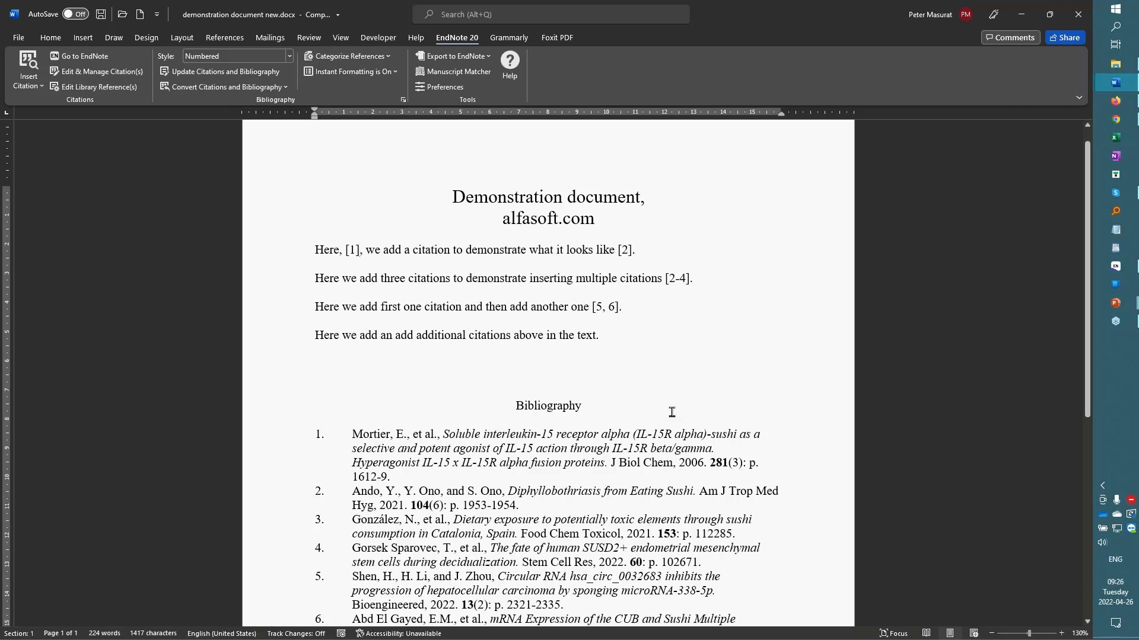
# Save the demonstration document with its updated citations.
pyautogui.hotkey('alt', 'Tab')
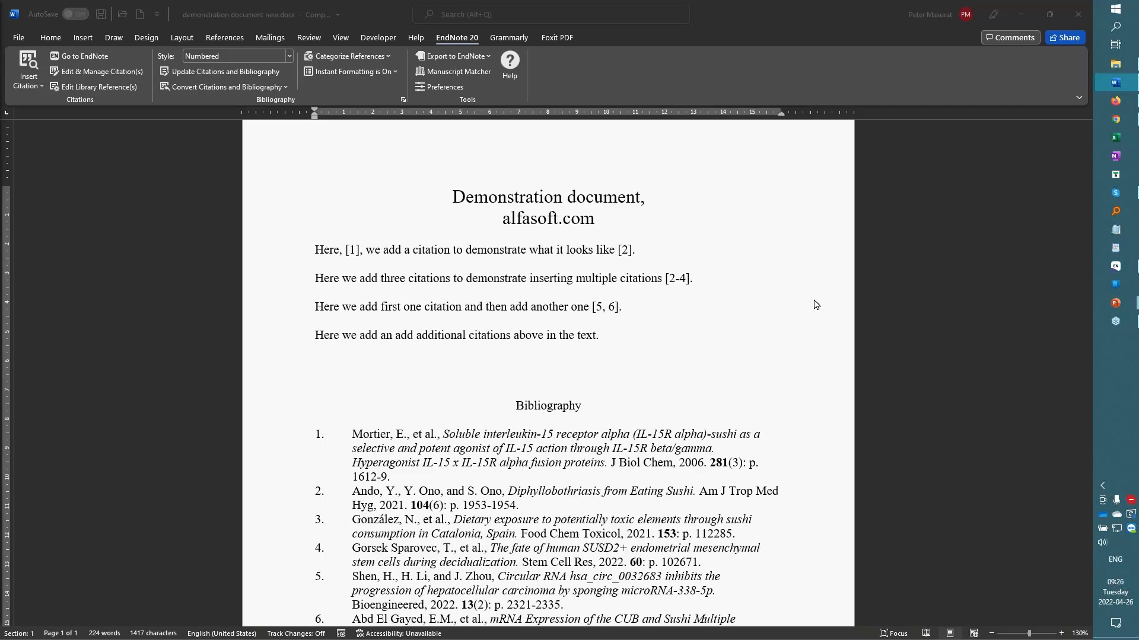
pyautogui.scroll(-1, 817, 306)
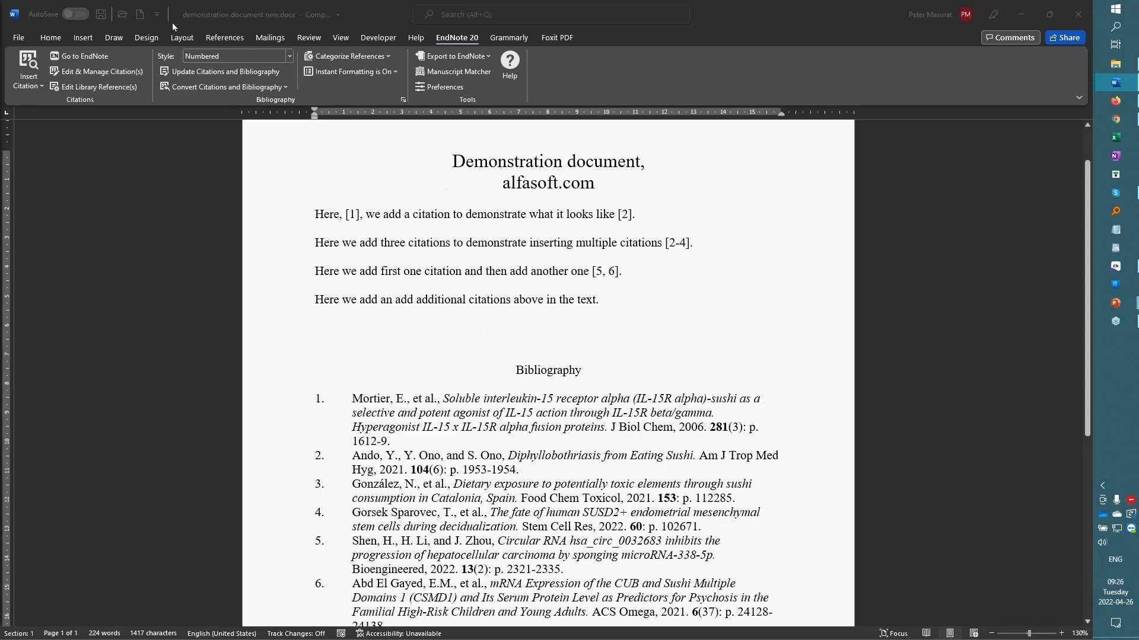
pyautogui.click(411, 223)
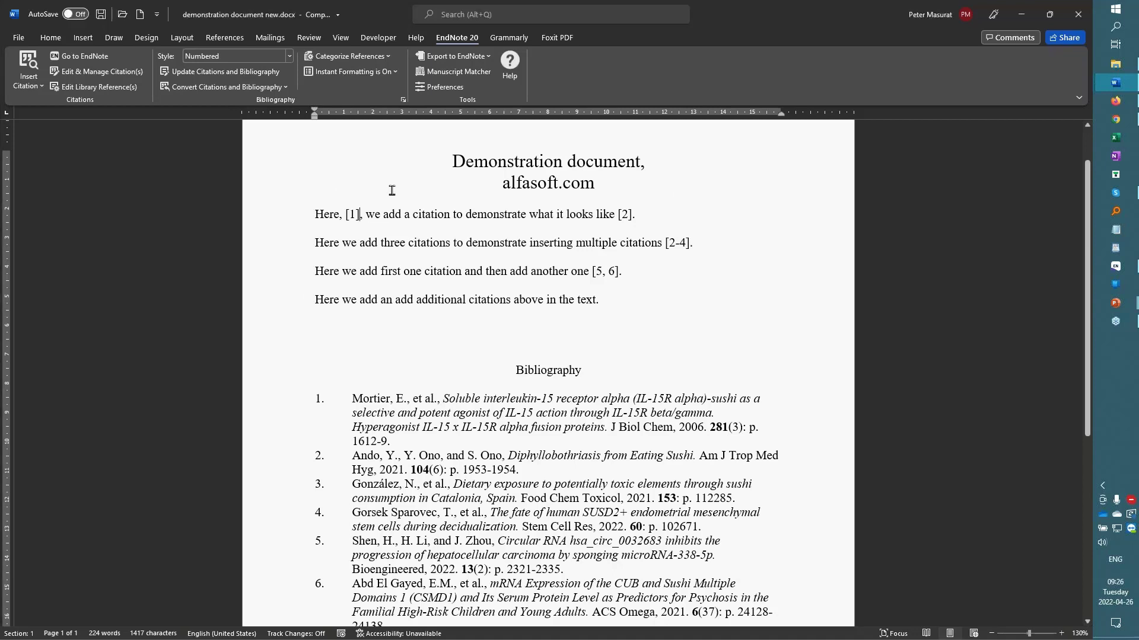
pyautogui.click(100, 14)
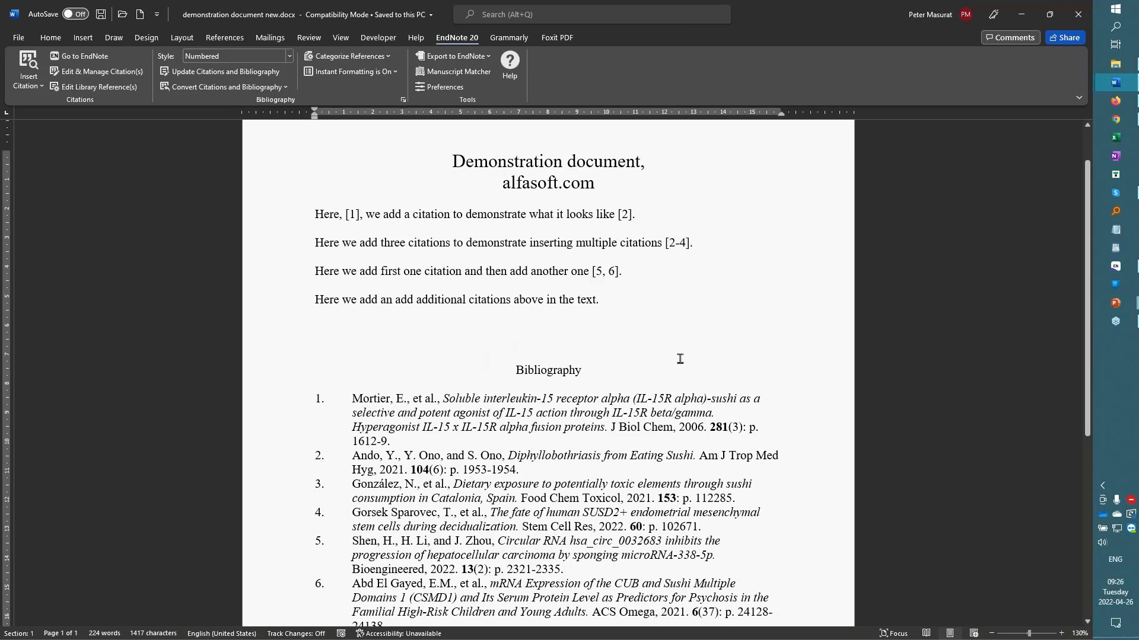
# Convert the citations and bibliography to plain text in a new copy of the document and inspect the copy's citations.
pyautogui.click(615, 273)
pyautogui.click(286, 88)
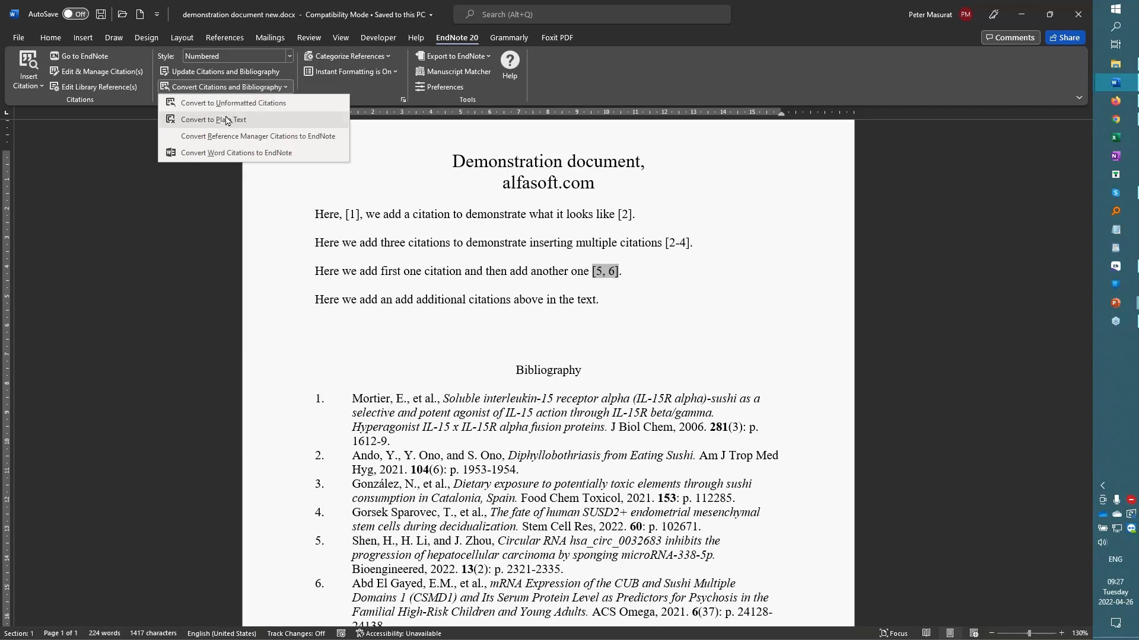
pyautogui.click(268, 121)
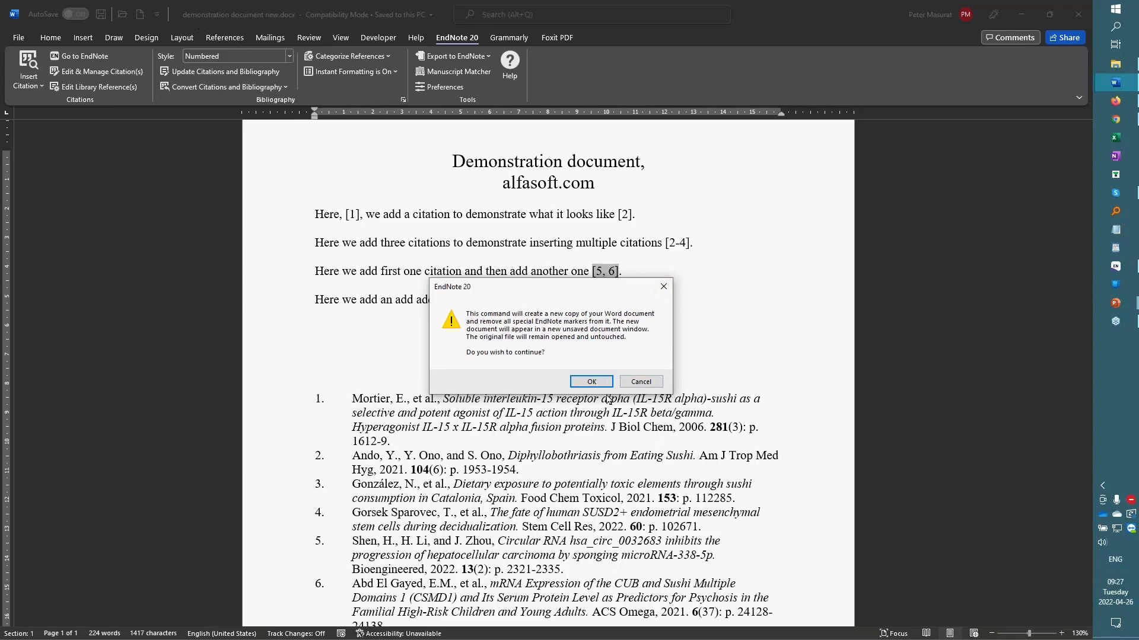
pyautogui.click(588, 382)
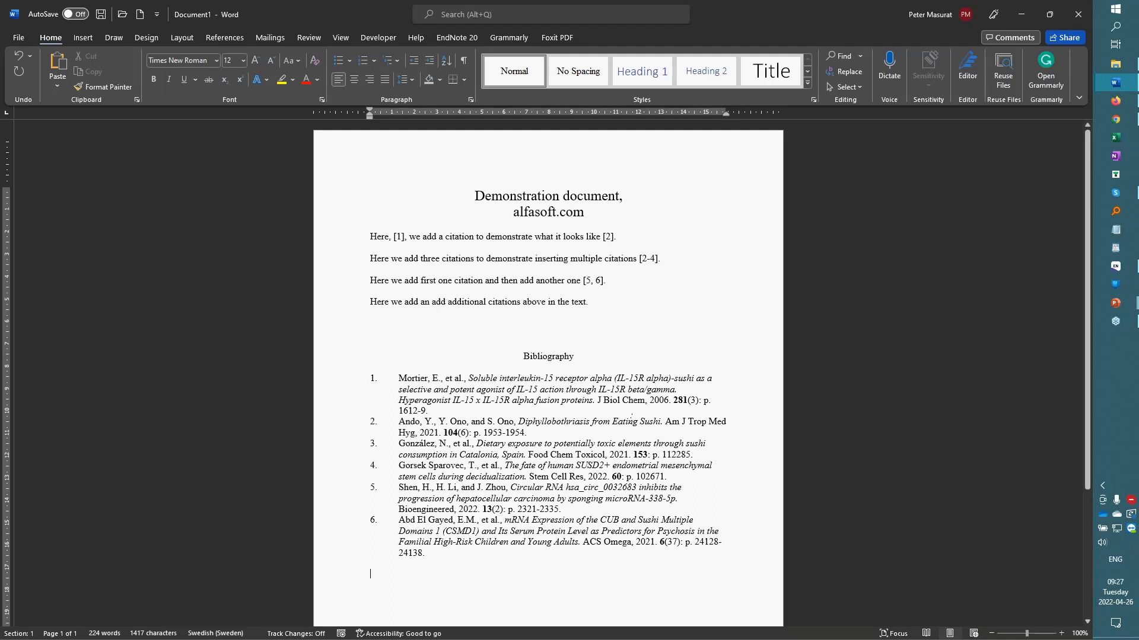
pyautogui.click(650, 259)
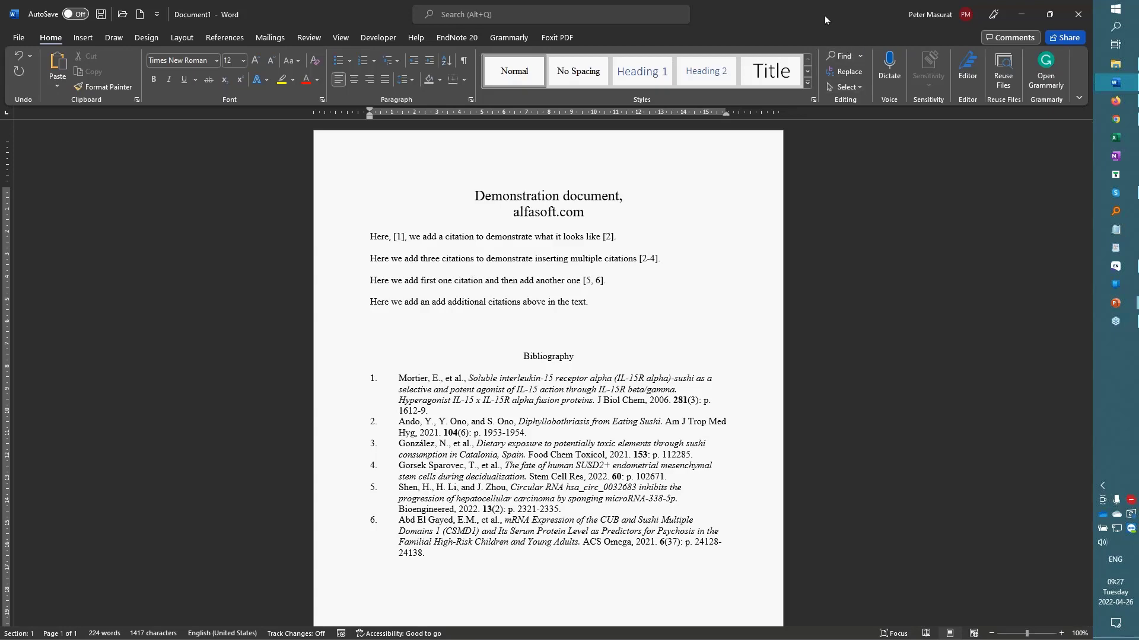
# Close the plain text copy without saving it and return to the original demonstration document's bibliography.
pyautogui.moveTo(759, 25); pyautogui.dragTo(382, 118)
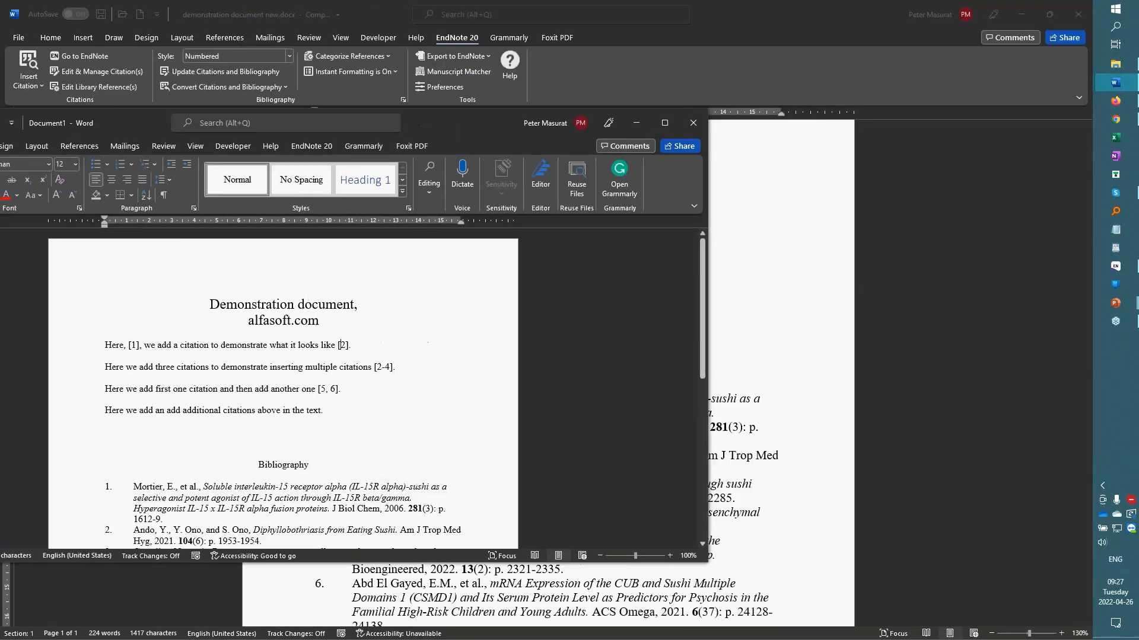
pyautogui.click(693, 123)
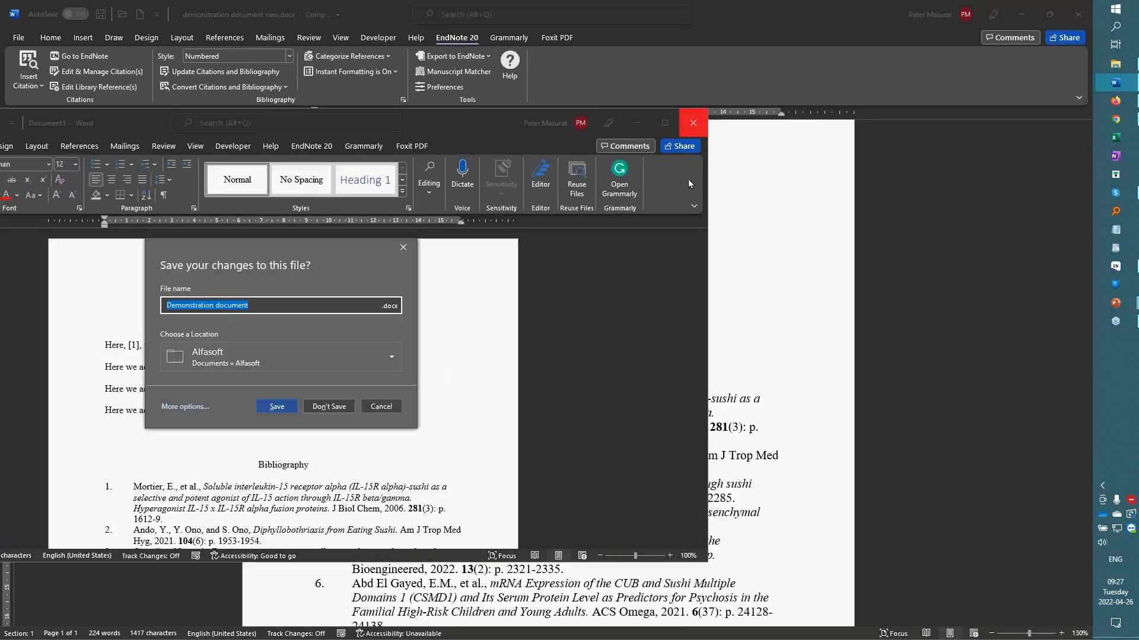
pyautogui.click(381, 407)
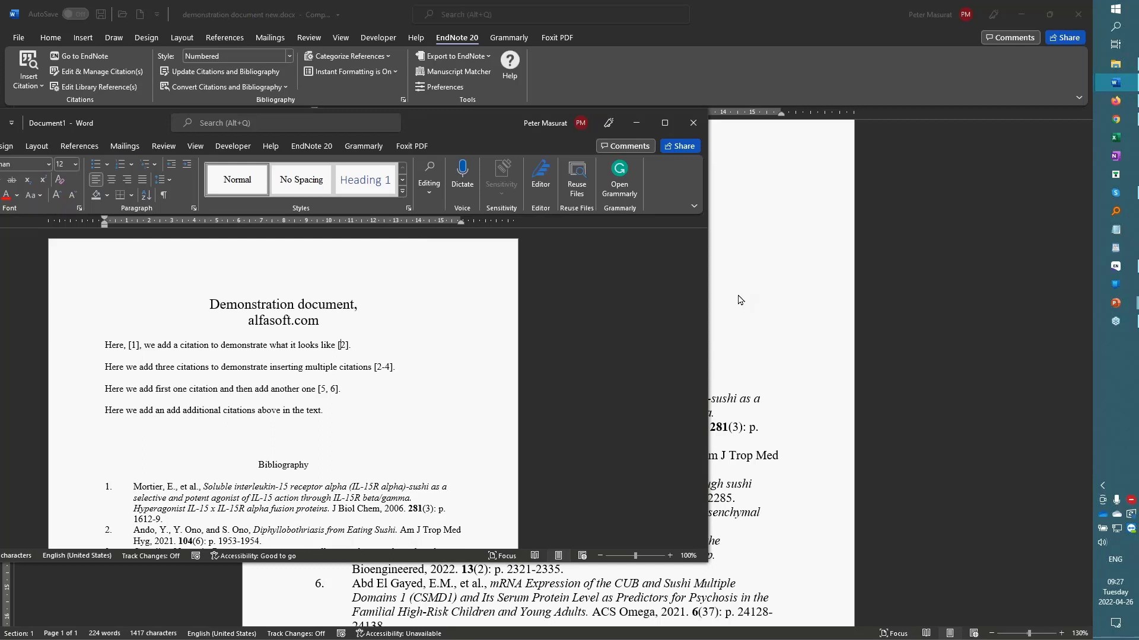
pyautogui.click(693, 124)
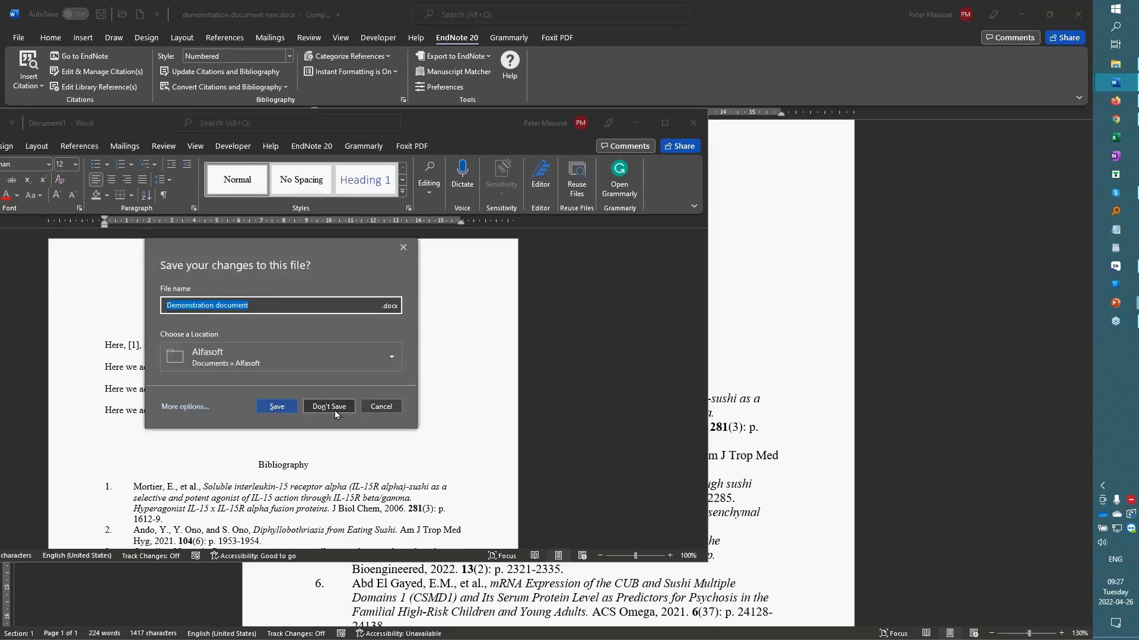
pyautogui.click(333, 408)
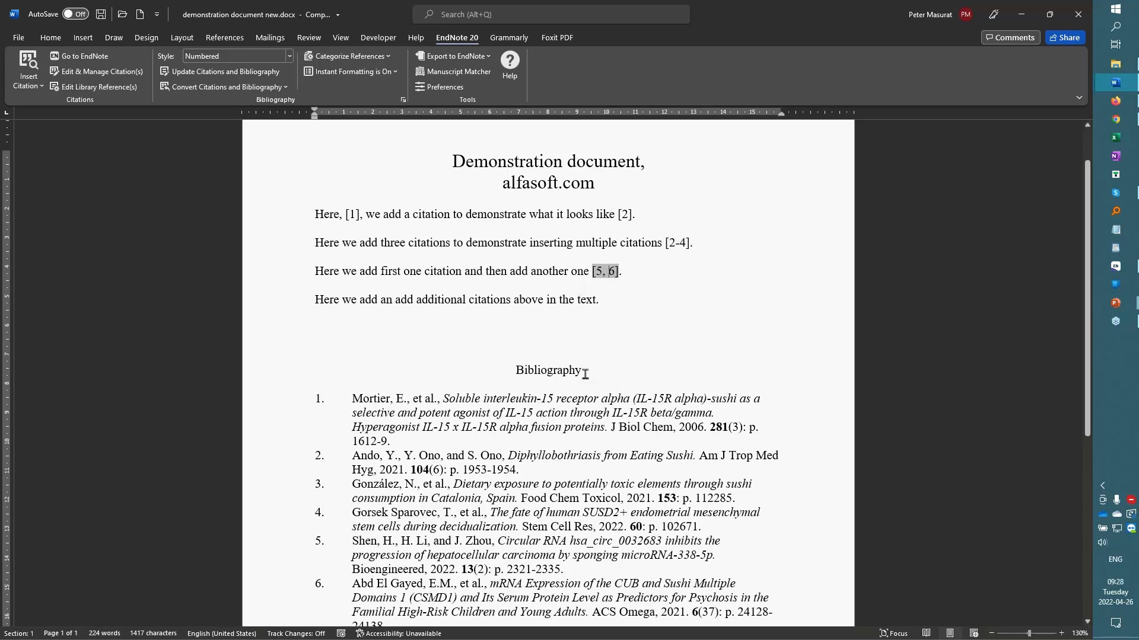
pyautogui.scroll(-1, 589, 374)
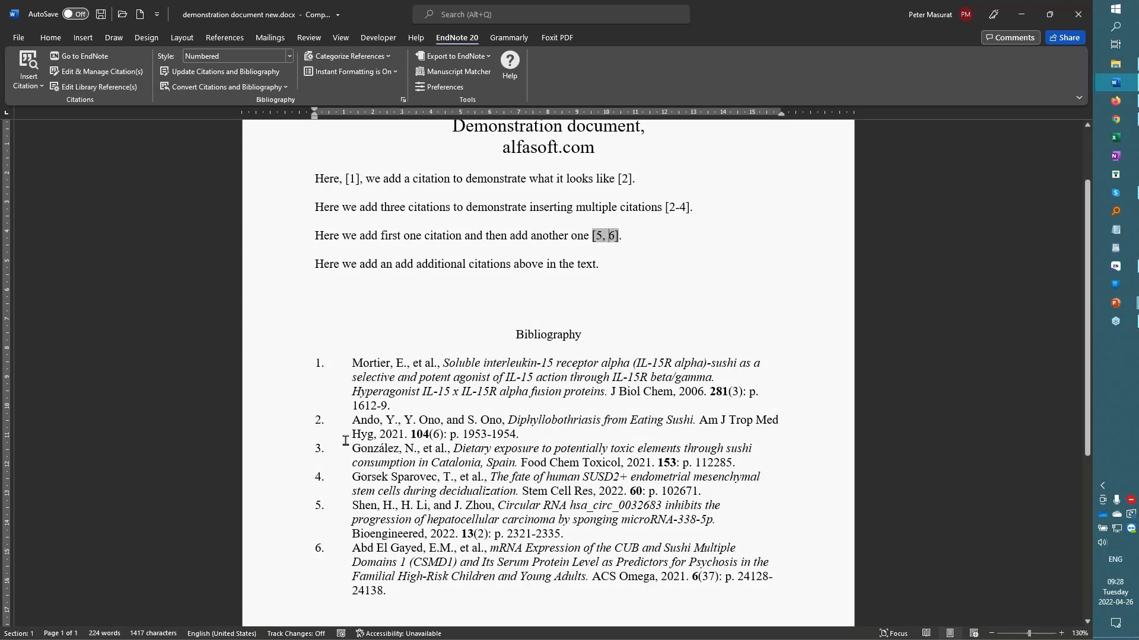
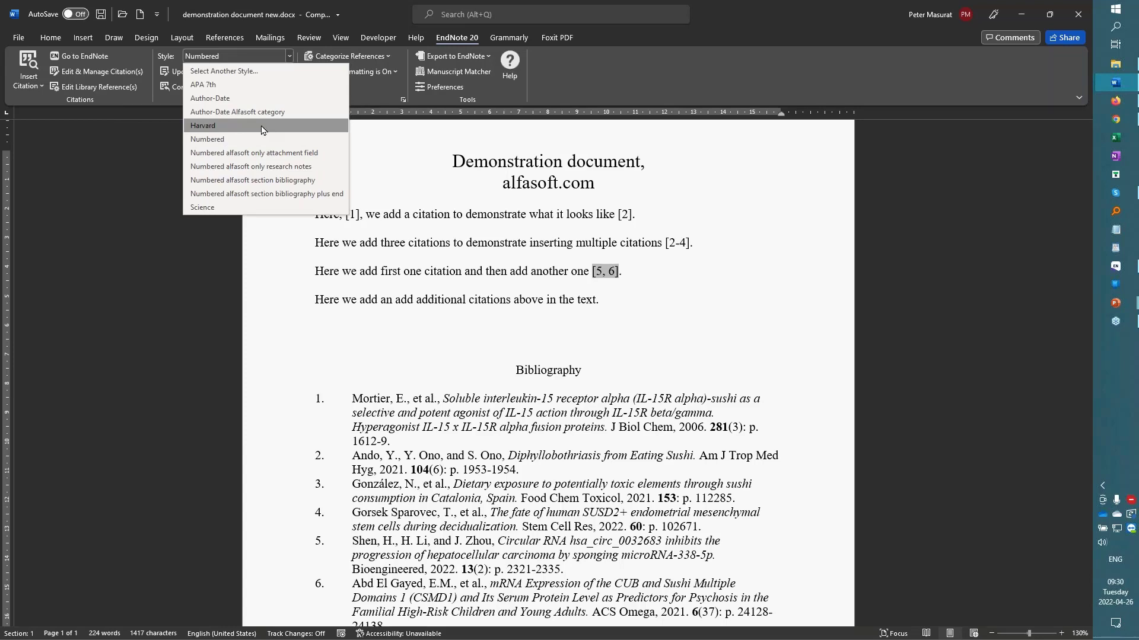
# Apply the Harvard style to the document's citations and bibliography and examine the journal name in the "Diphyllobothriasis from Eating Sushi" entry.
pyautogui.click(263, 130)
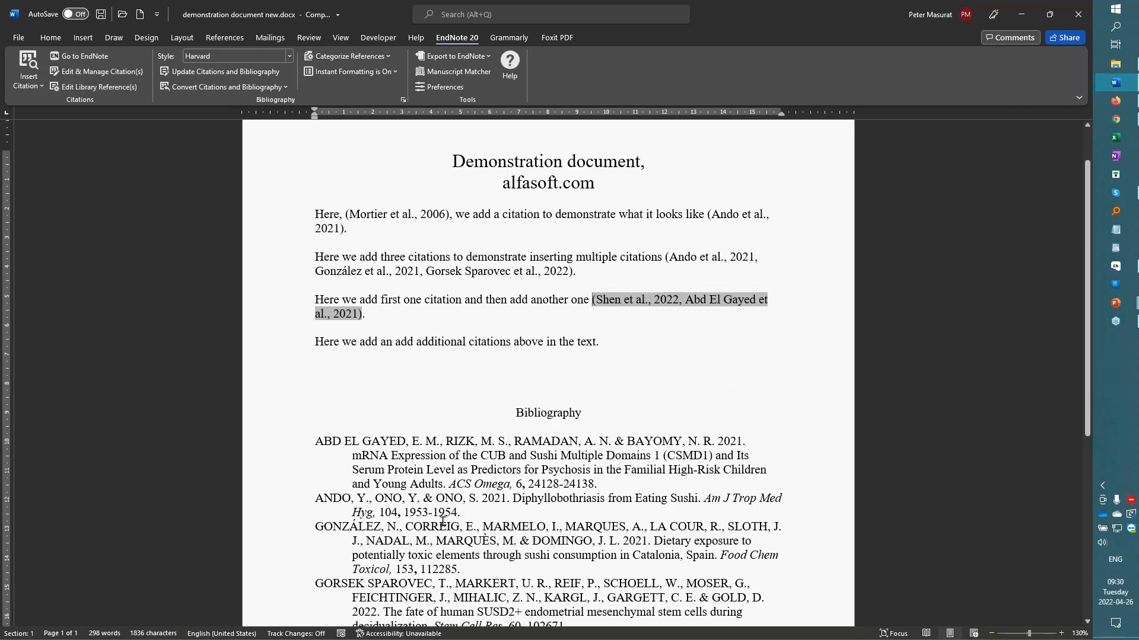
pyautogui.moveTo(380, 512); pyautogui.dragTo(707, 500)
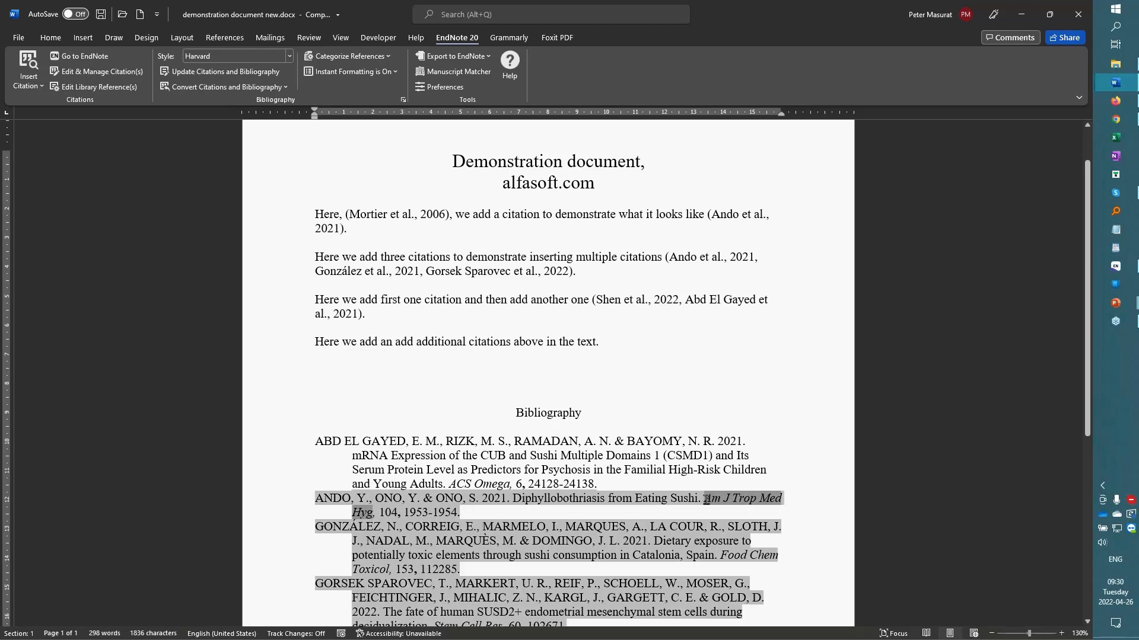
pyautogui.click(663, 455)
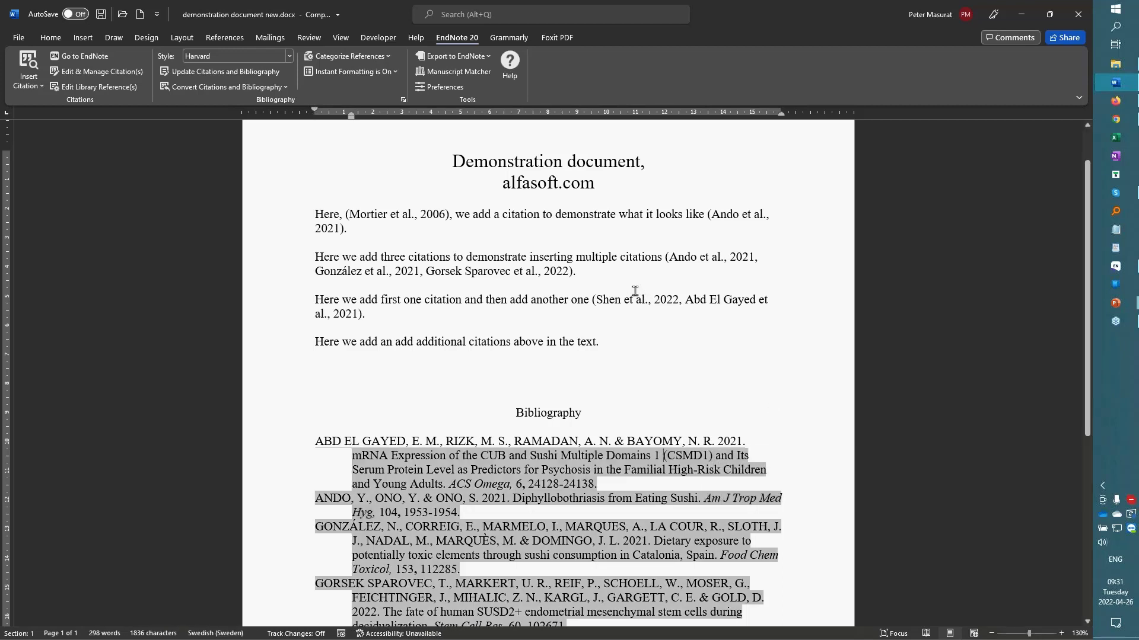
pyautogui.click(634, 290)
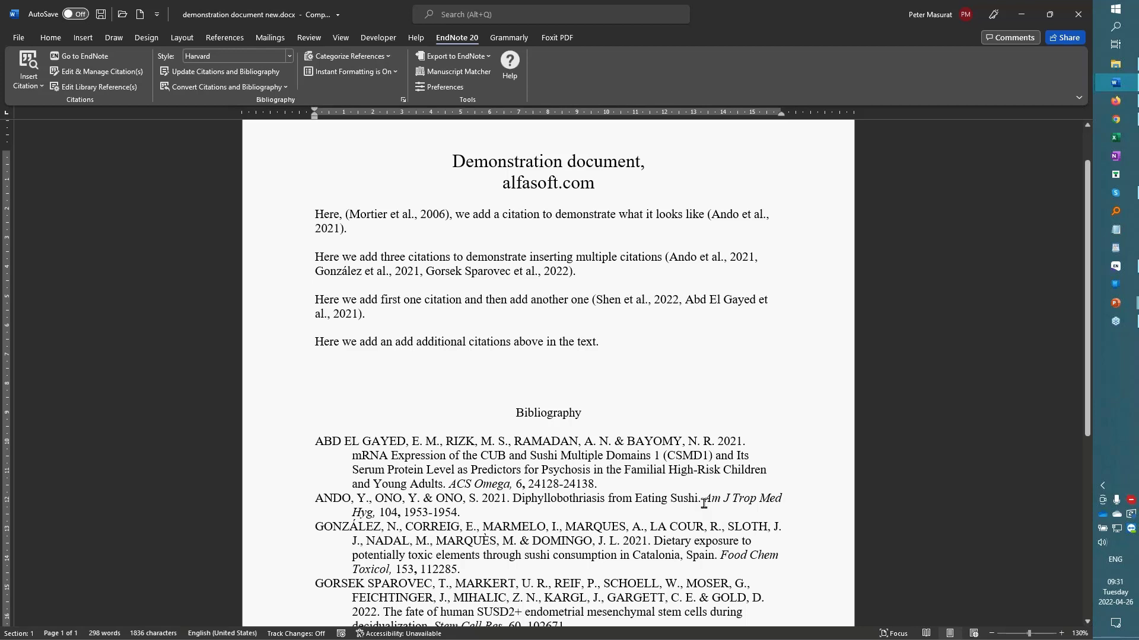
# Reformat the document's citations and bibliography in the APA 7th style.
pyautogui.moveTo(705, 501)
pyautogui.mouseDown()
pyautogui.moveTo(768, 502)
pyautogui.moveTo(365, 513)
pyautogui.moveTo(377, 513)
pyautogui.mouseUp()
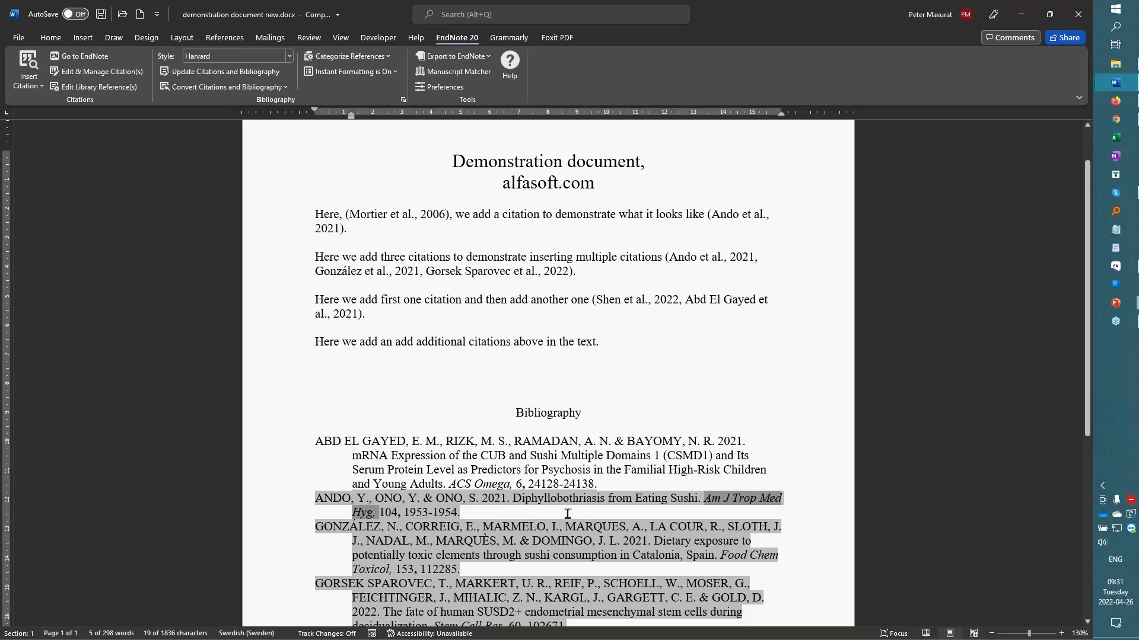
pyautogui.click(288, 56)
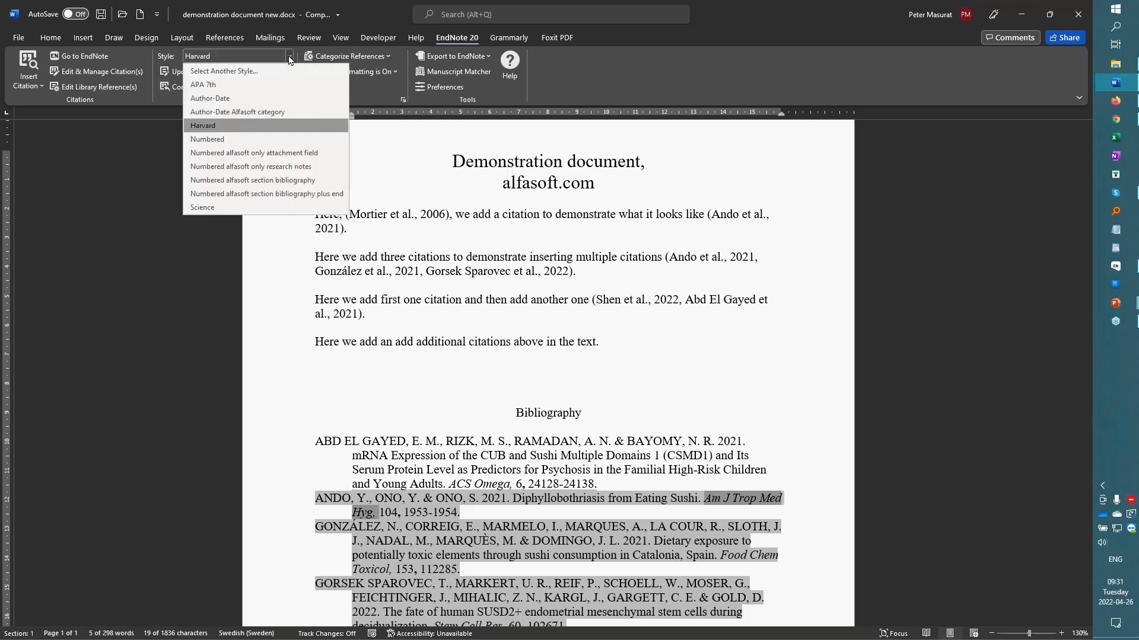
pyautogui.click(231, 87)
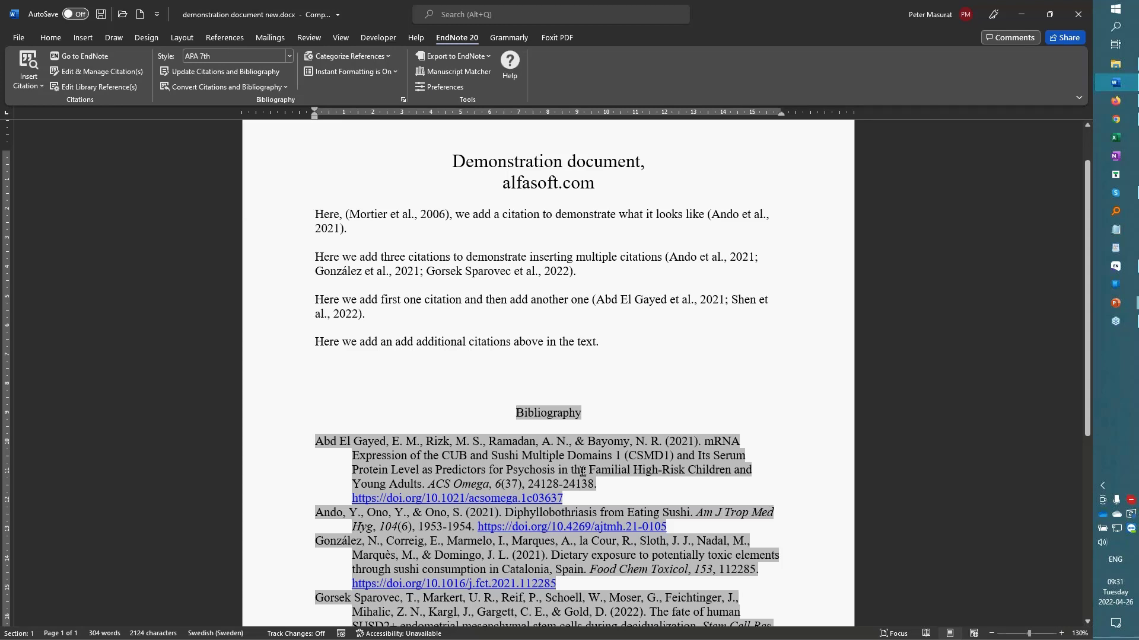
# Switch to the EndNote library and preview the sushi diphyllobothriasis, Catalonia dietary exposure and "Linkage mapping and QTL analysis" references in turn.
pyautogui.click(1125, 270)
pyautogui.click(436, 391)
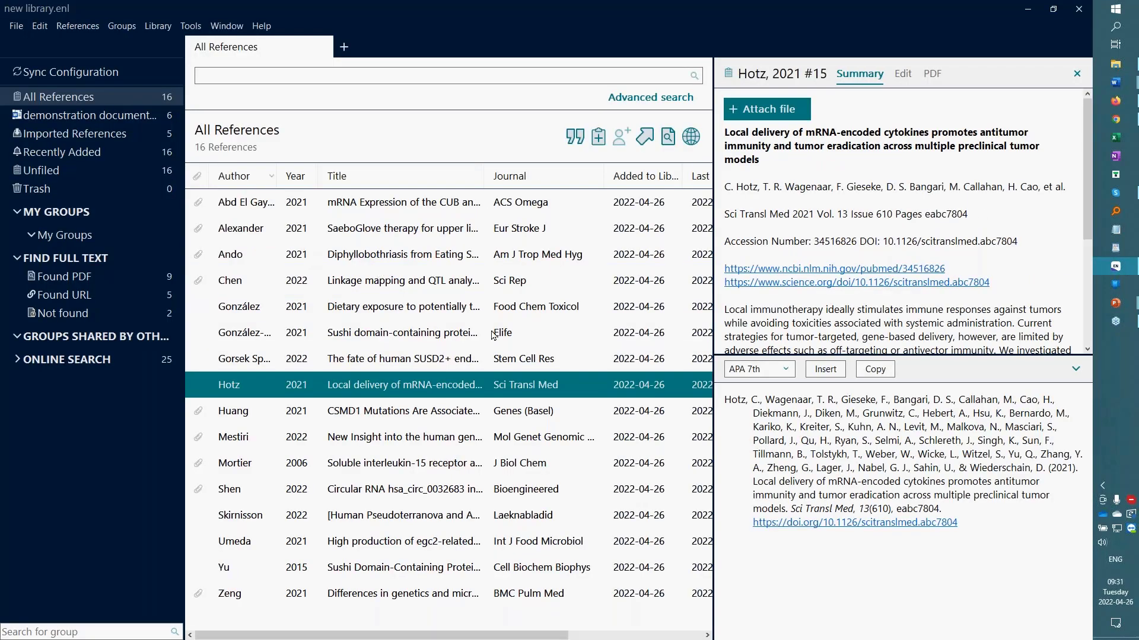
pyautogui.click(359, 260)
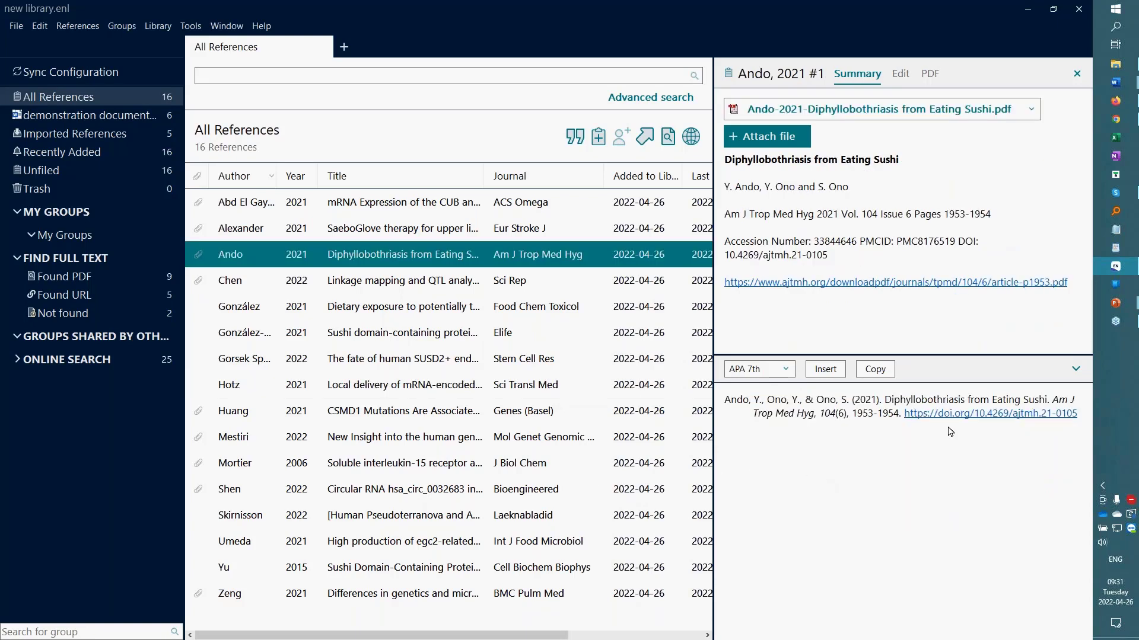
pyautogui.click(393, 312)
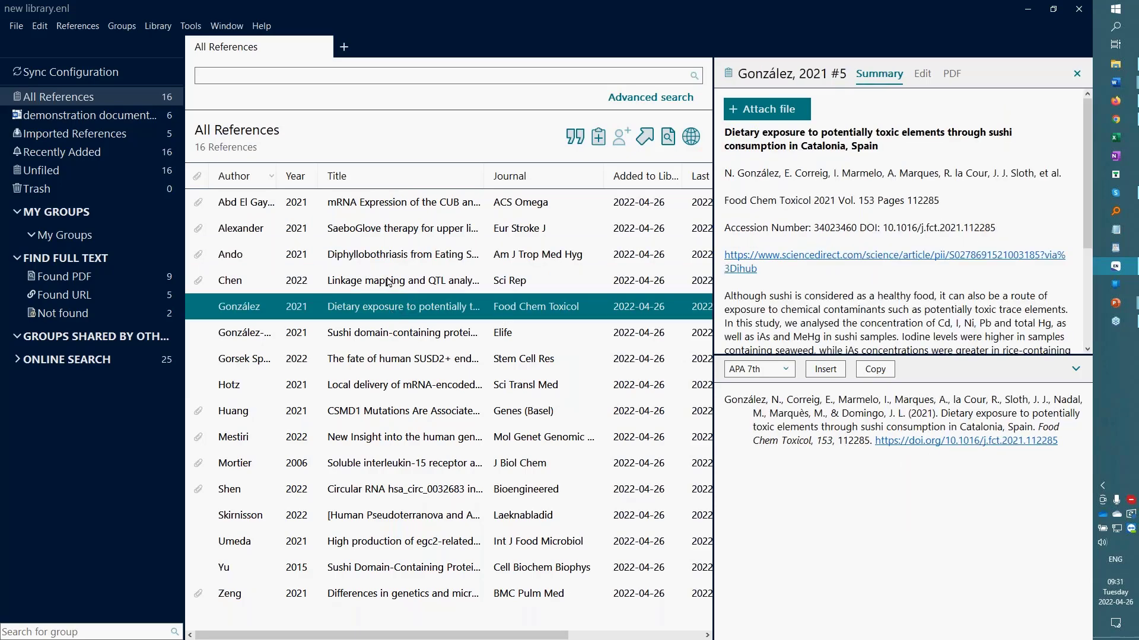
pyautogui.click(389, 282)
# Open the library's Journals term list, check its contents and close it.
pyautogui.click(158, 25)
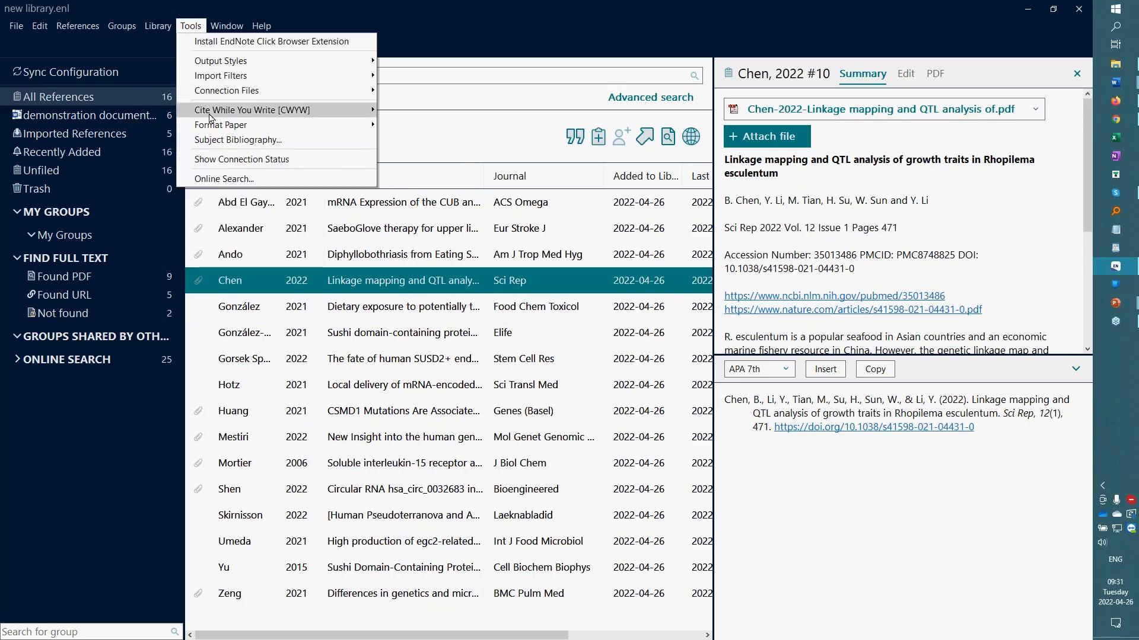
pyautogui.moveTo(261, 139)
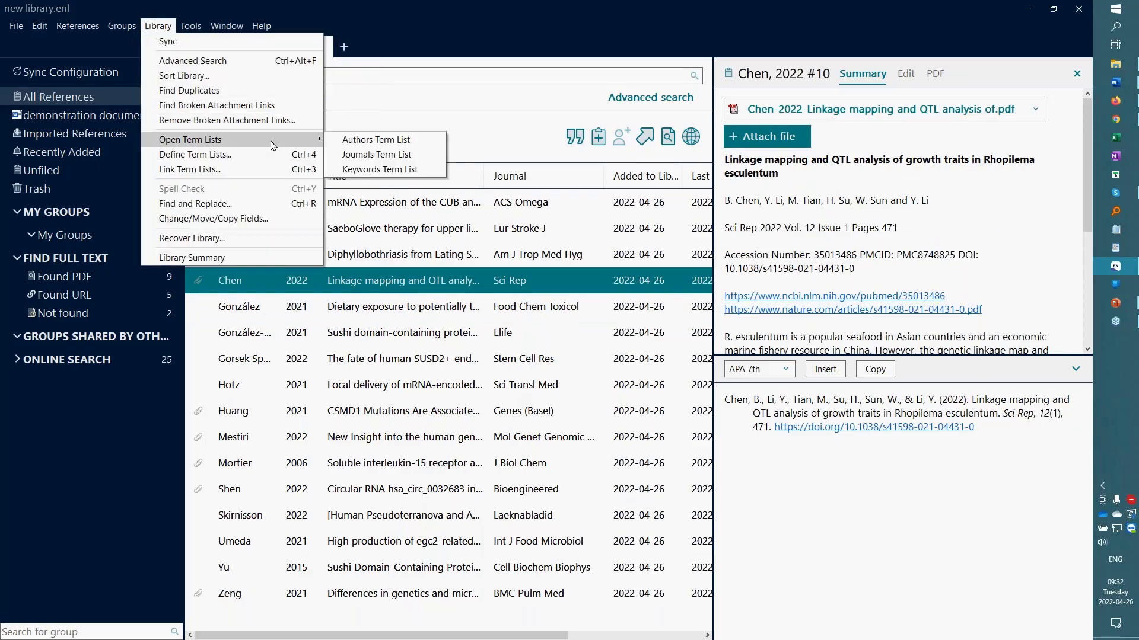
pyautogui.click(385, 155)
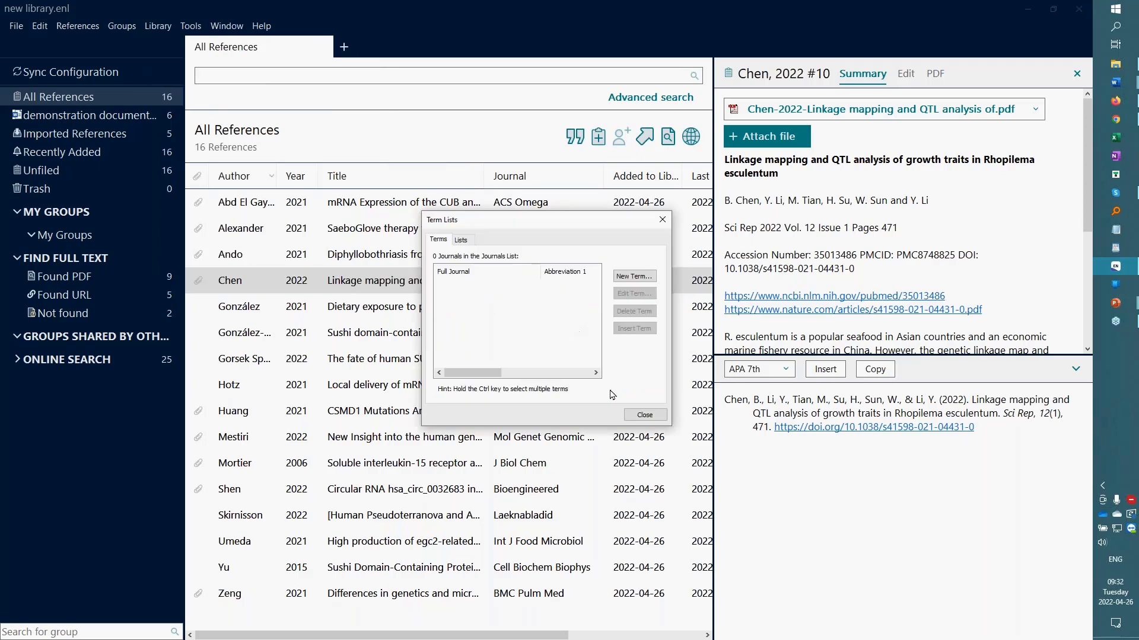
pyautogui.click(645, 415)
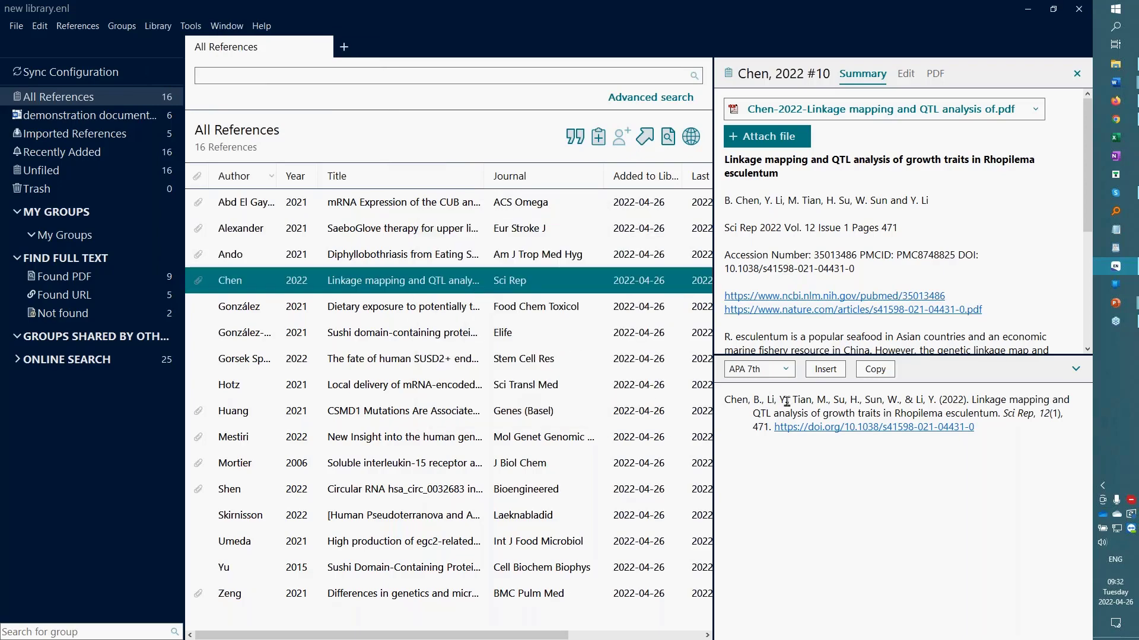
# Compare the journal name "Sci Rep" in the selected reference's summary with its APA 7th preview.
pyautogui.click(883, 261)
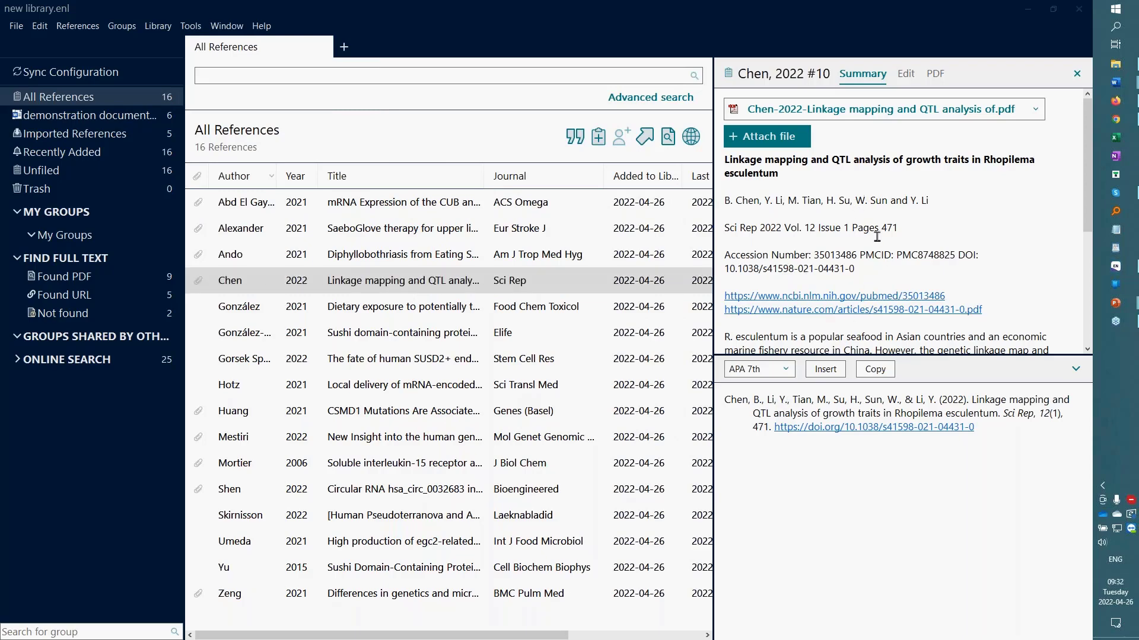
pyautogui.click(746, 225)
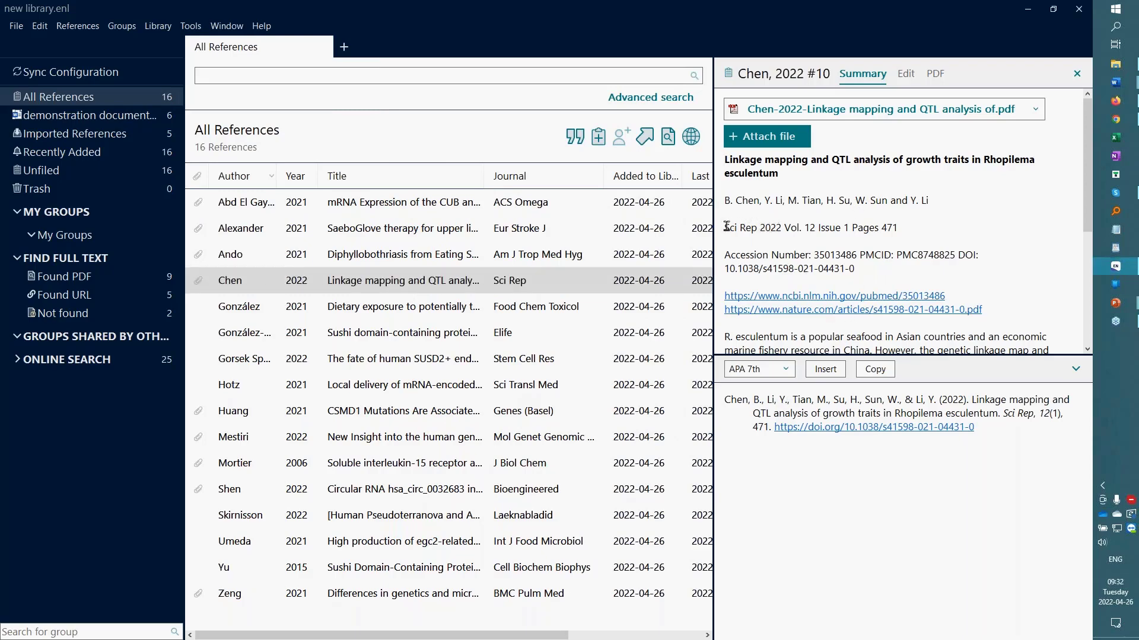
pyautogui.moveTo(726, 226); pyautogui.dragTo(755, 227)
pyautogui.moveTo(1003, 413); pyautogui.dragTo(1034, 418)
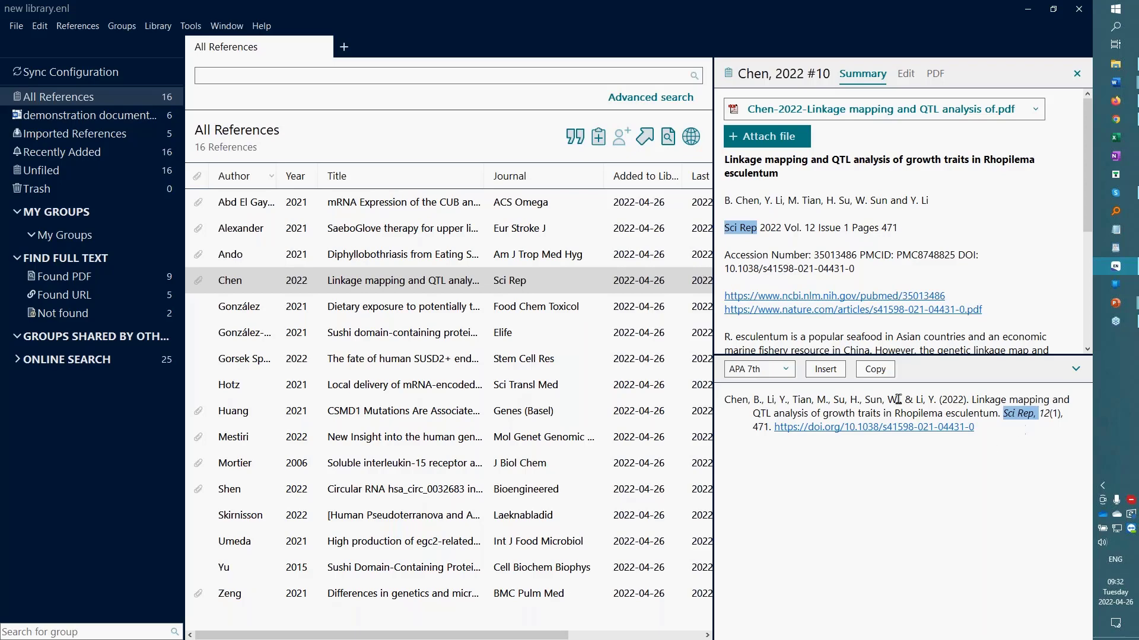
# Import the Medical.txt journal abbreviations into the library's Journals term list and close the term lists.
pyautogui.click(162, 28)
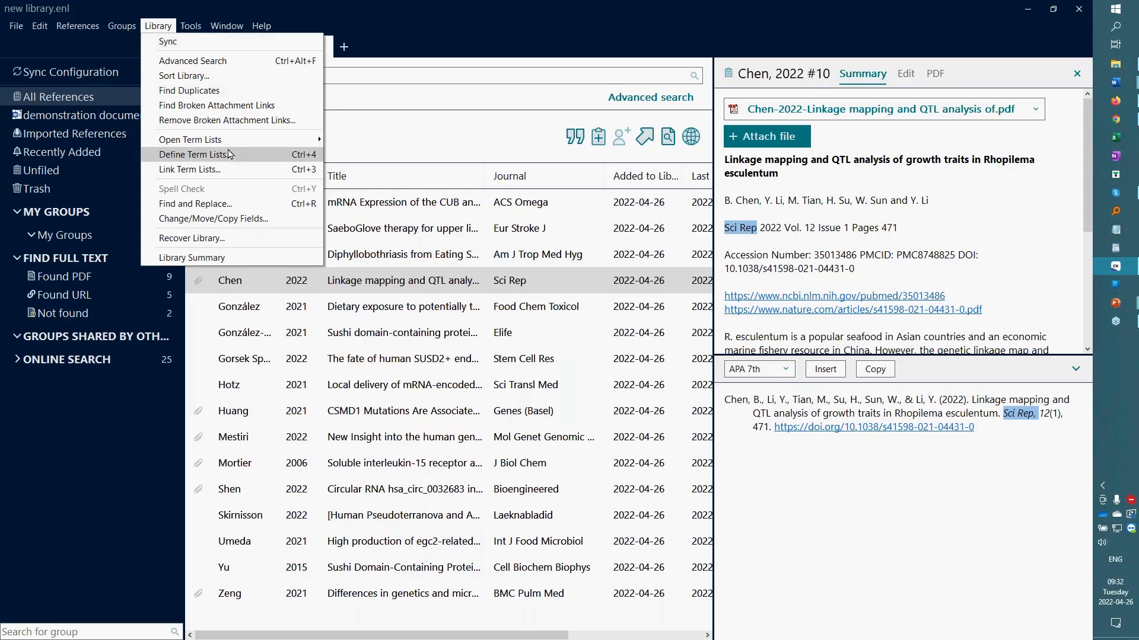
pyautogui.moveTo(245, 143)
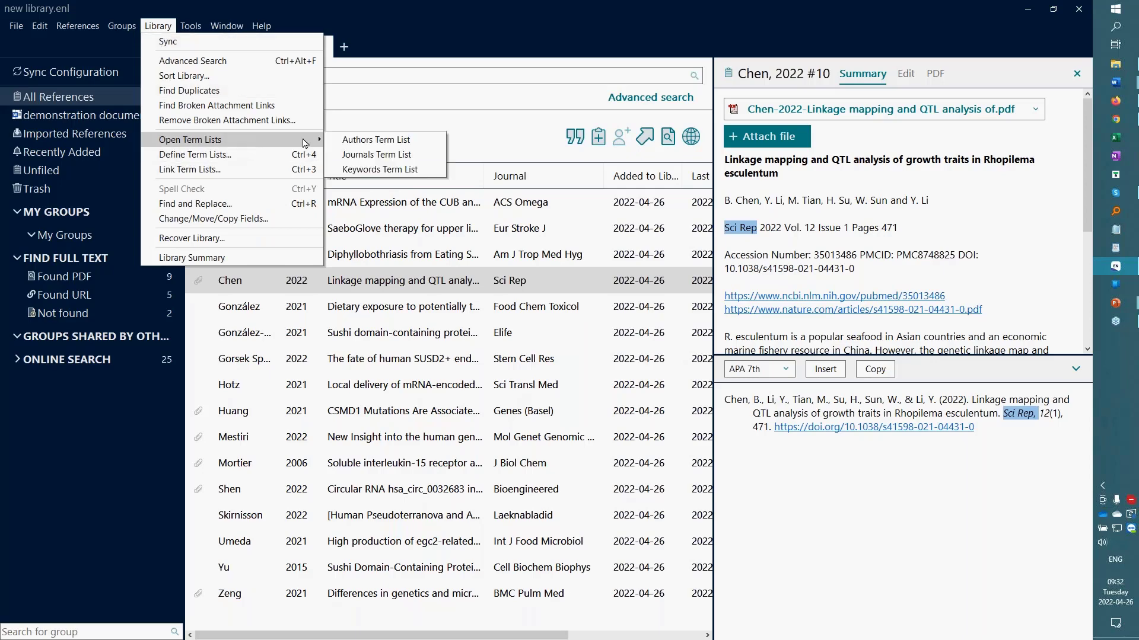
pyautogui.click(386, 155)
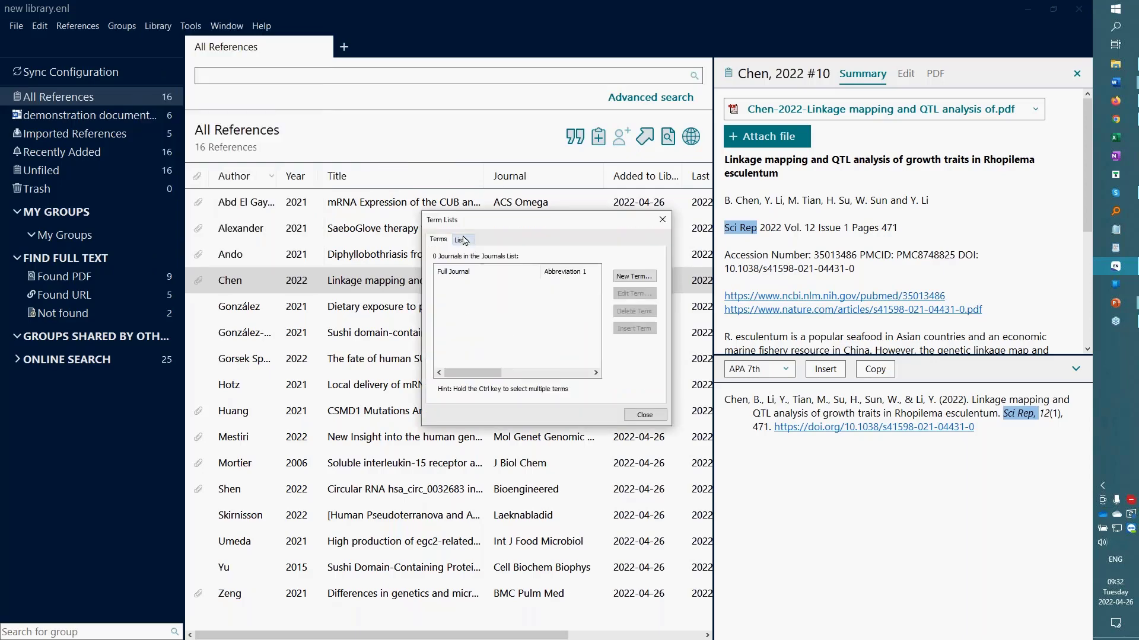
pyautogui.click(462, 240)
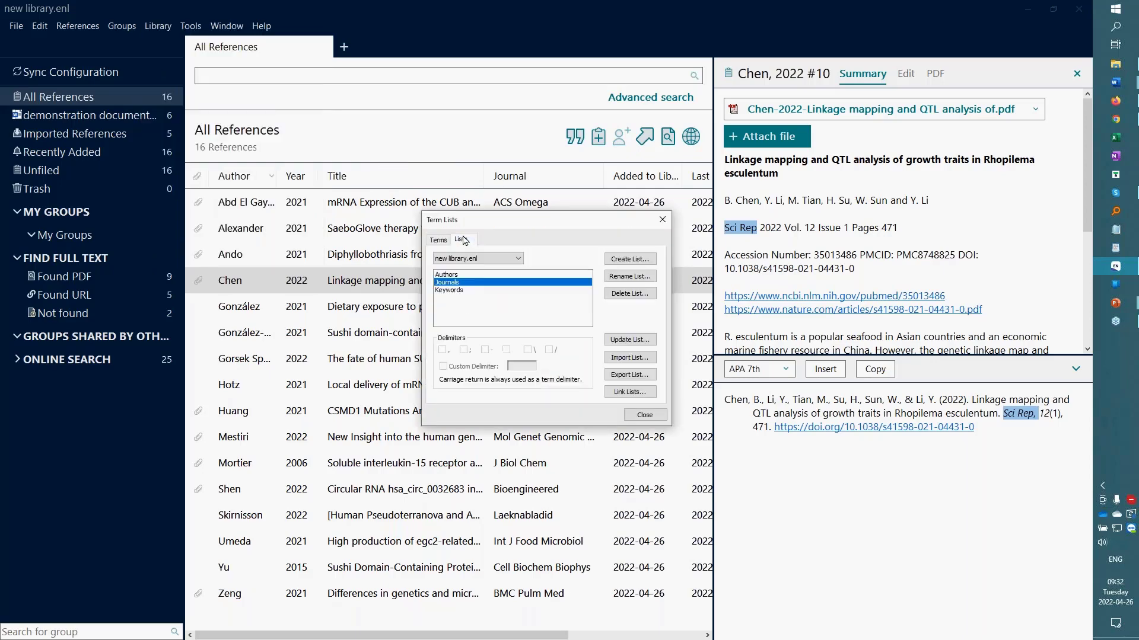
pyautogui.click(630, 358)
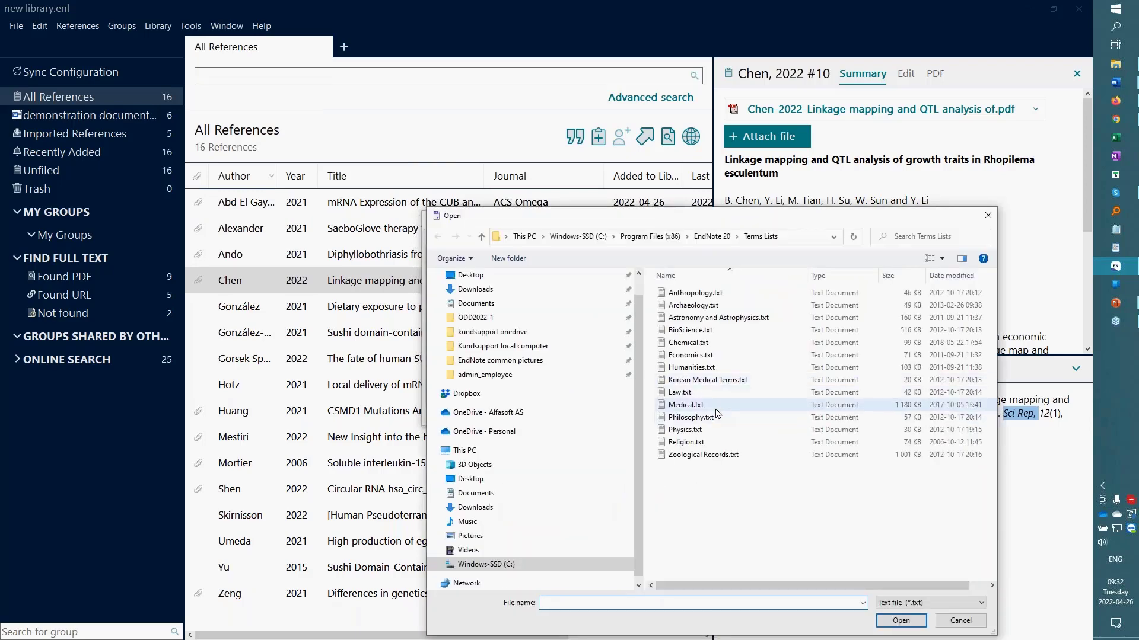
pyautogui.click(679, 406)
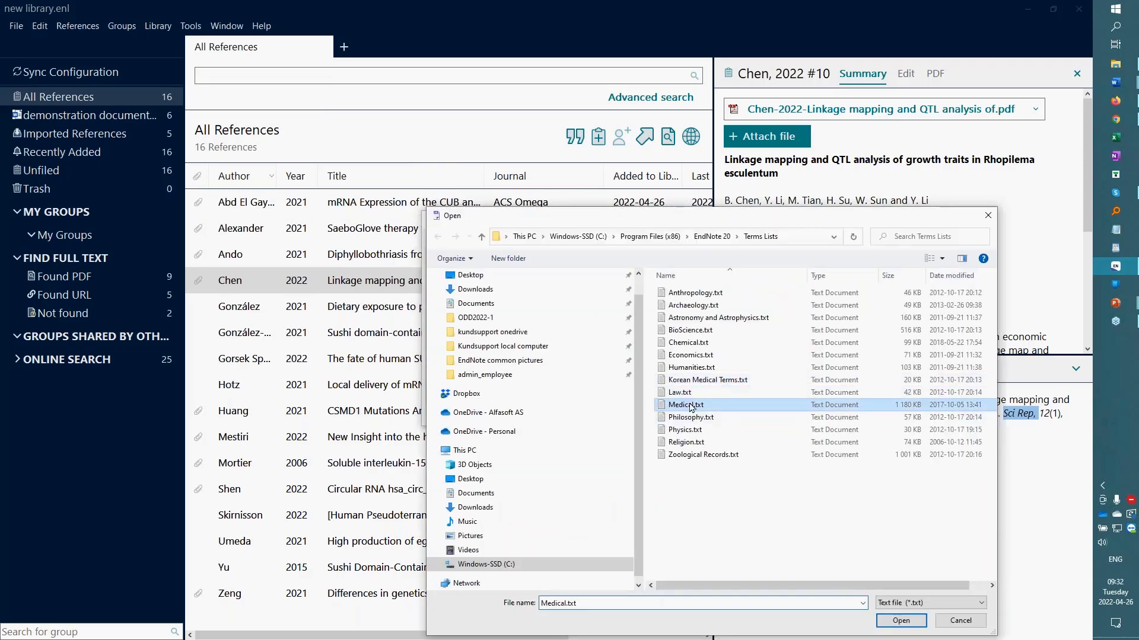
pyautogui.click(901, 621)
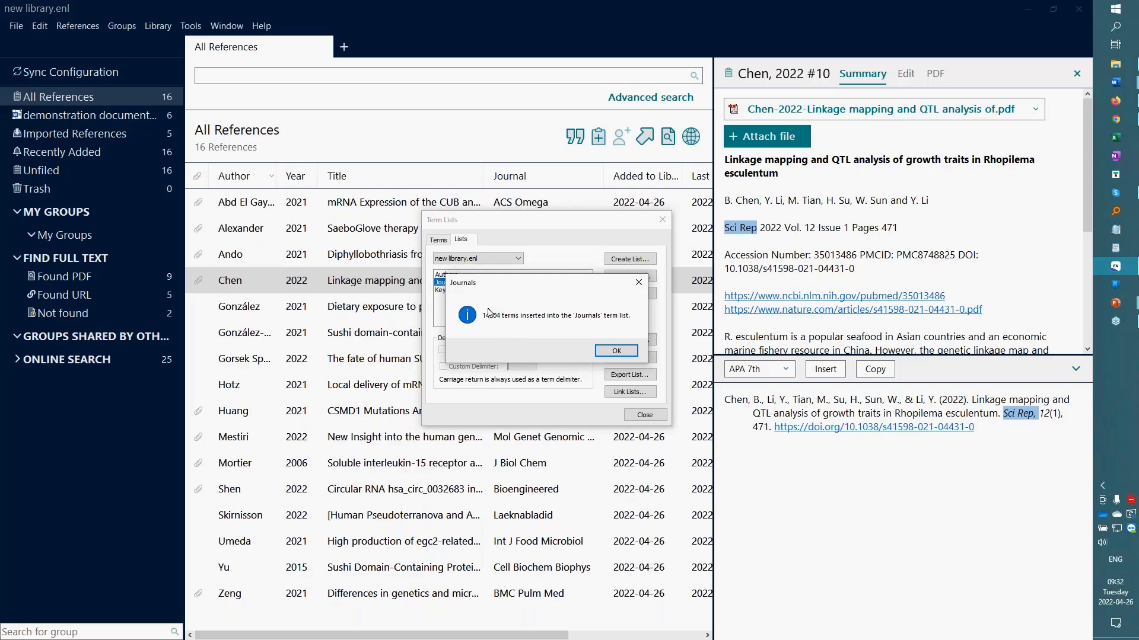
pyautogui.click(617, 351)
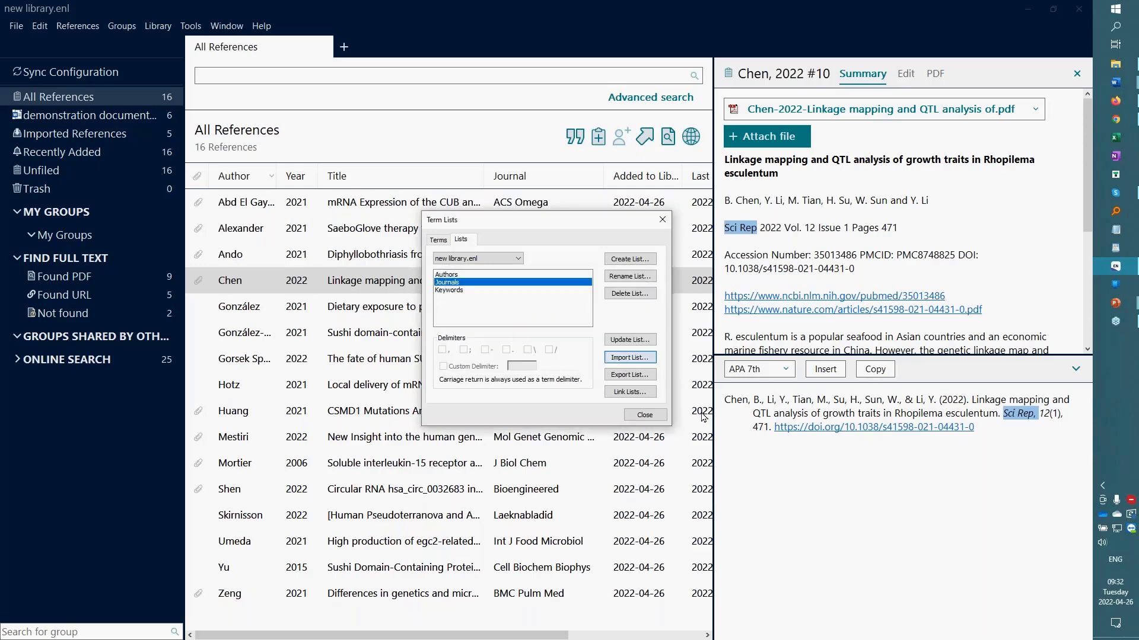
pyautogui.click(646, 415)
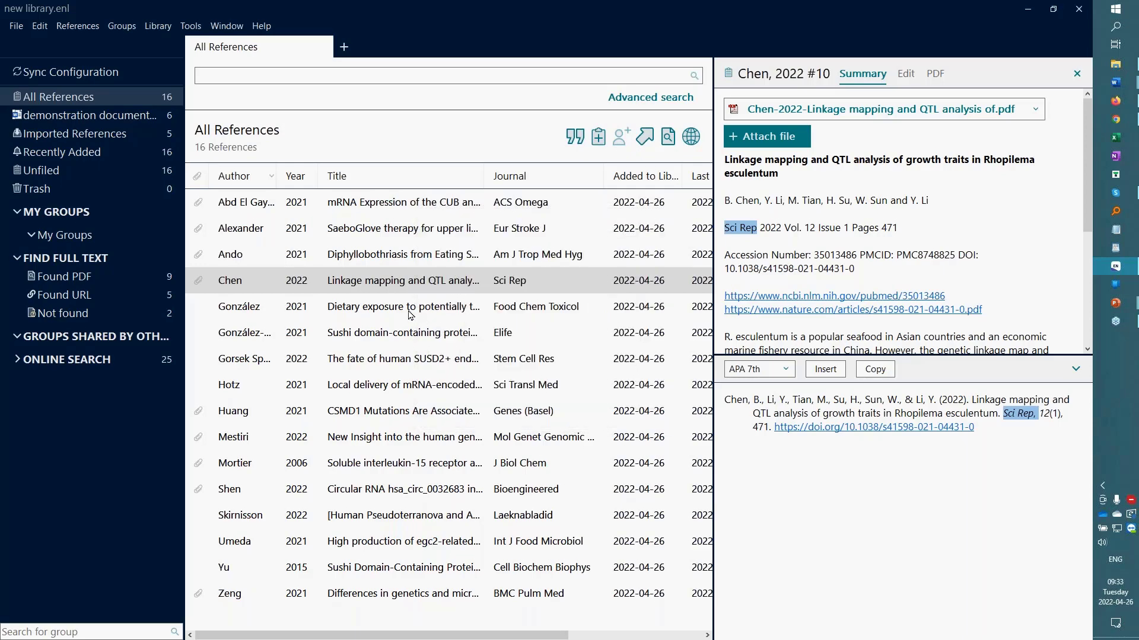
# Reselect the "Linkage mapping and QTL analysis" reference and examine the journal name in its refreshed APA 7th preview.
pyautogui.click(437, 300)
pyautogui.click(405, 287)
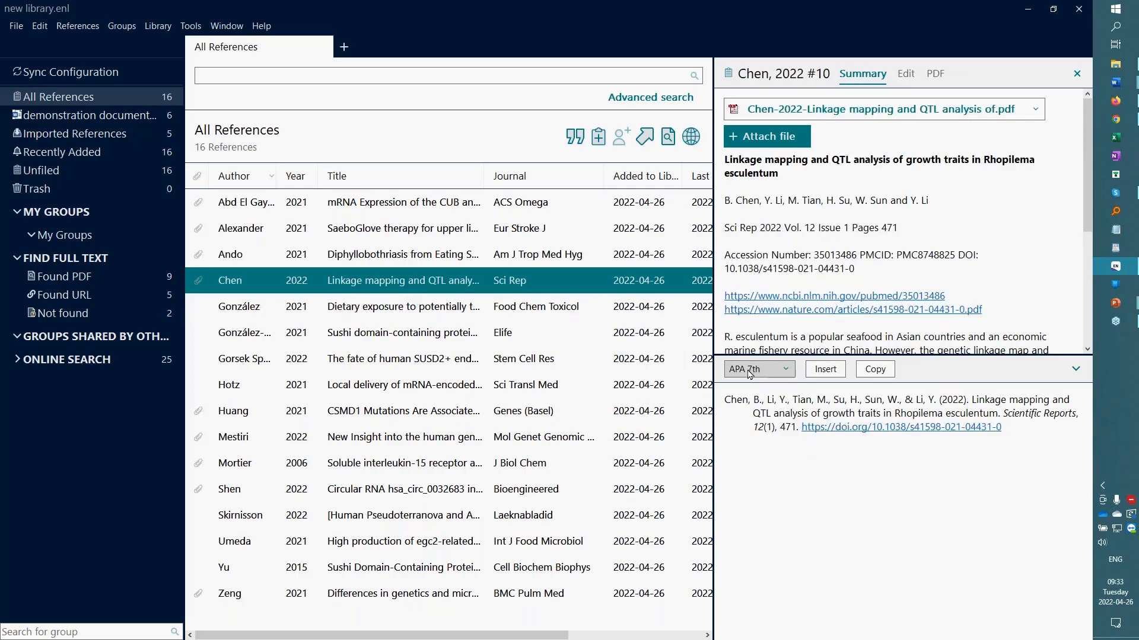
pyautogui.moveTo(1001, 413); pyautogui.dragTo(1071, 415)
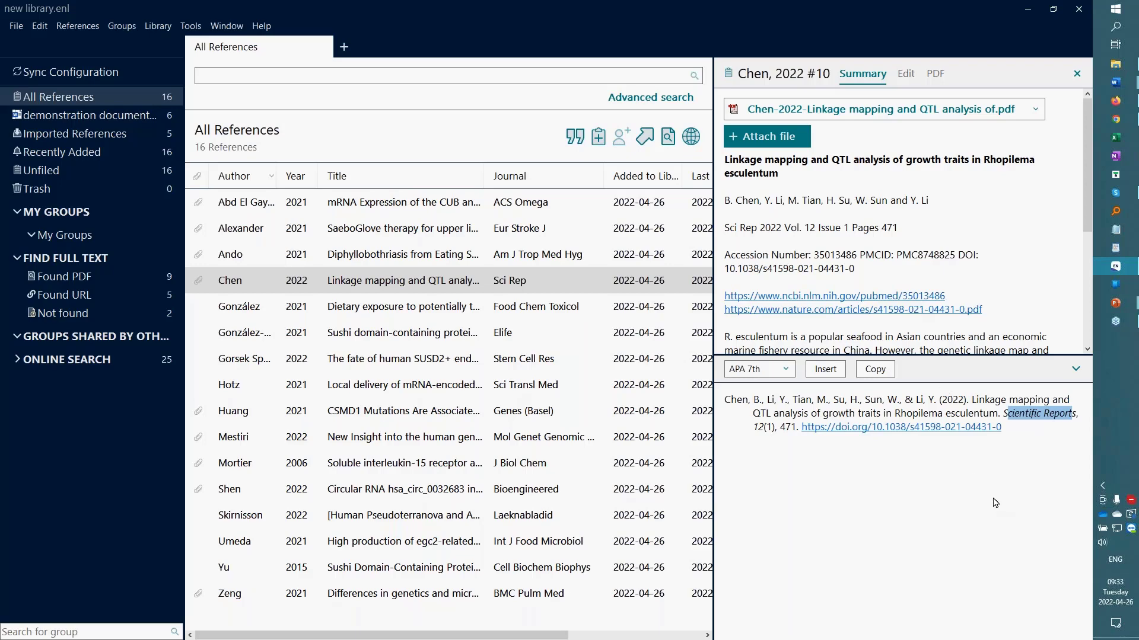
# Set the reference preview to the Harvard style and examine how it writes the journal name.
pyautogui.click(784, 374)
pyautogui.click(781, 455)
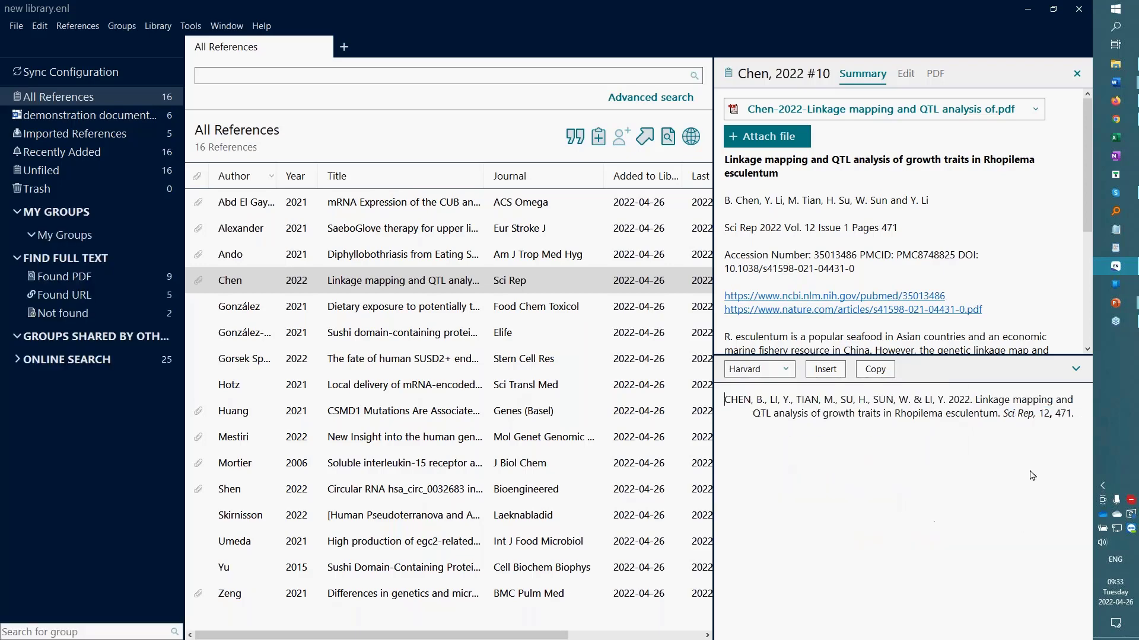
pyautogui.moveTo(1037, 417); pyautogui.dragTo(1000, 415)
# Collapse the Find Full Text group set and sort the library's references by year.
pyautogui.hotkey('alt', 'Tab')
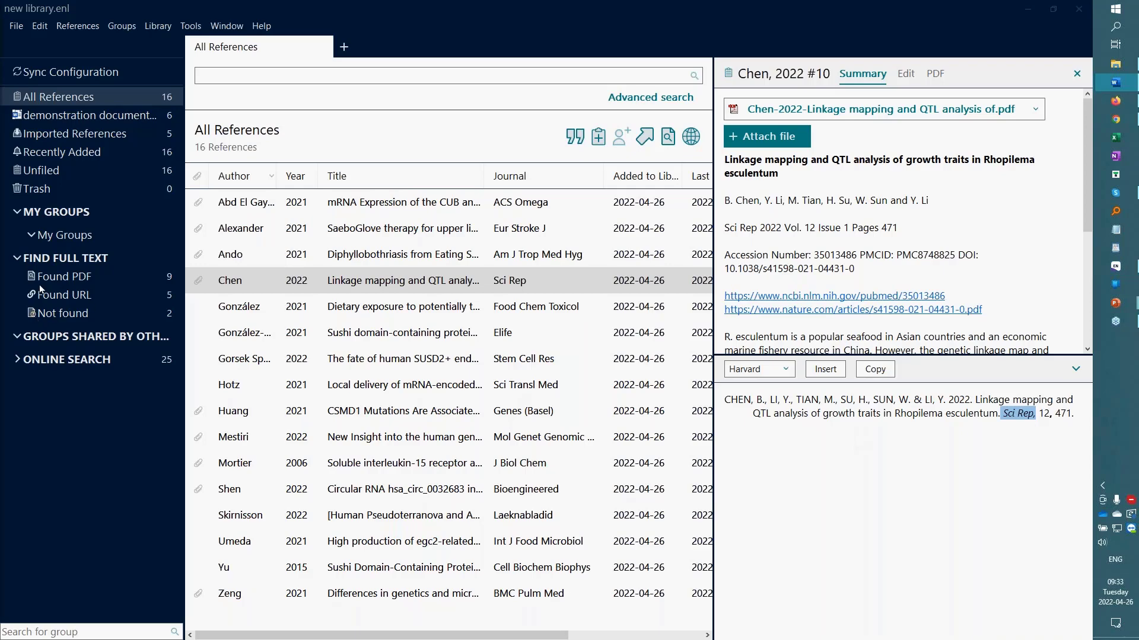
pyautogui.click(15, 261)
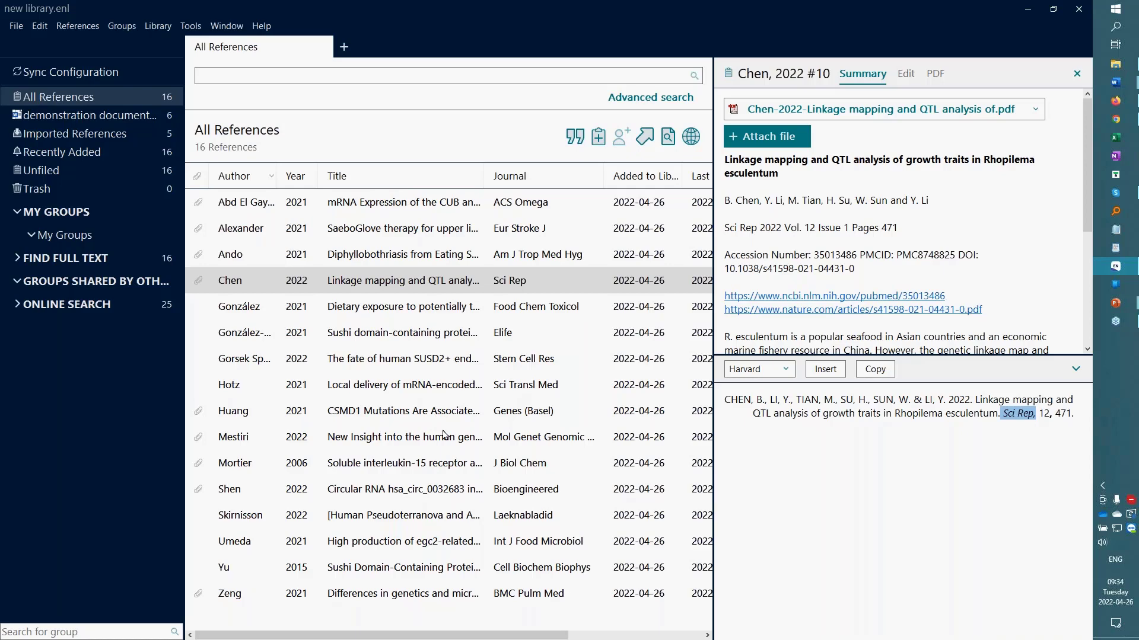
pyautogui.click(299, 176)
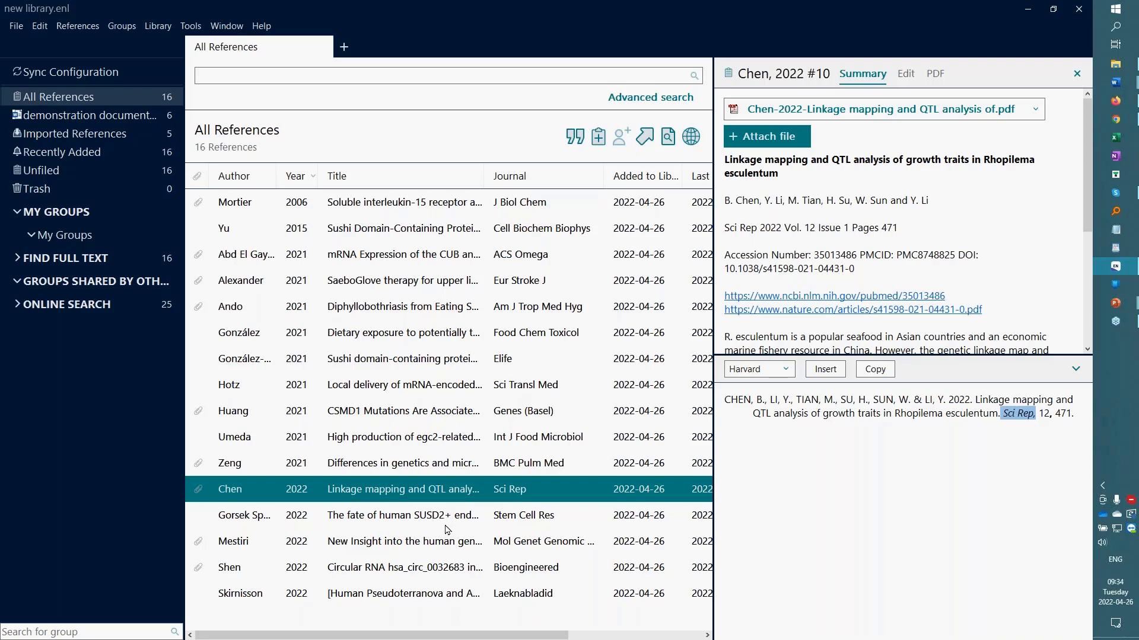
# Run an advanced search of all references for records whose Year contains 2021.
pyautogui.click(652, 97)
pyautogui.click(323, 78)
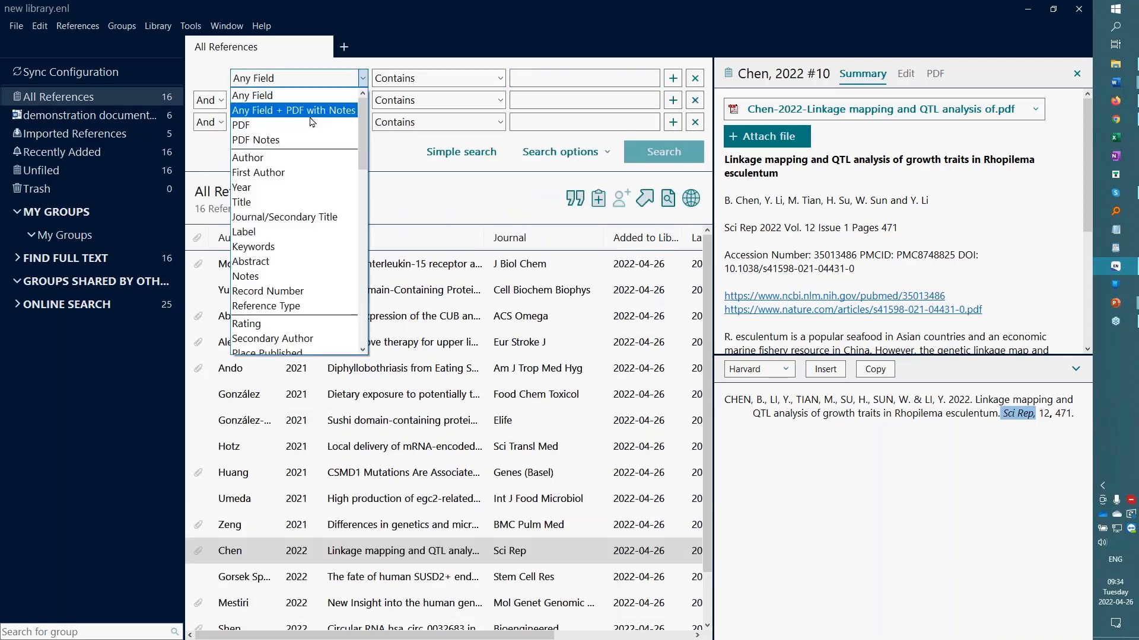
pyautogui.click(304, 188)
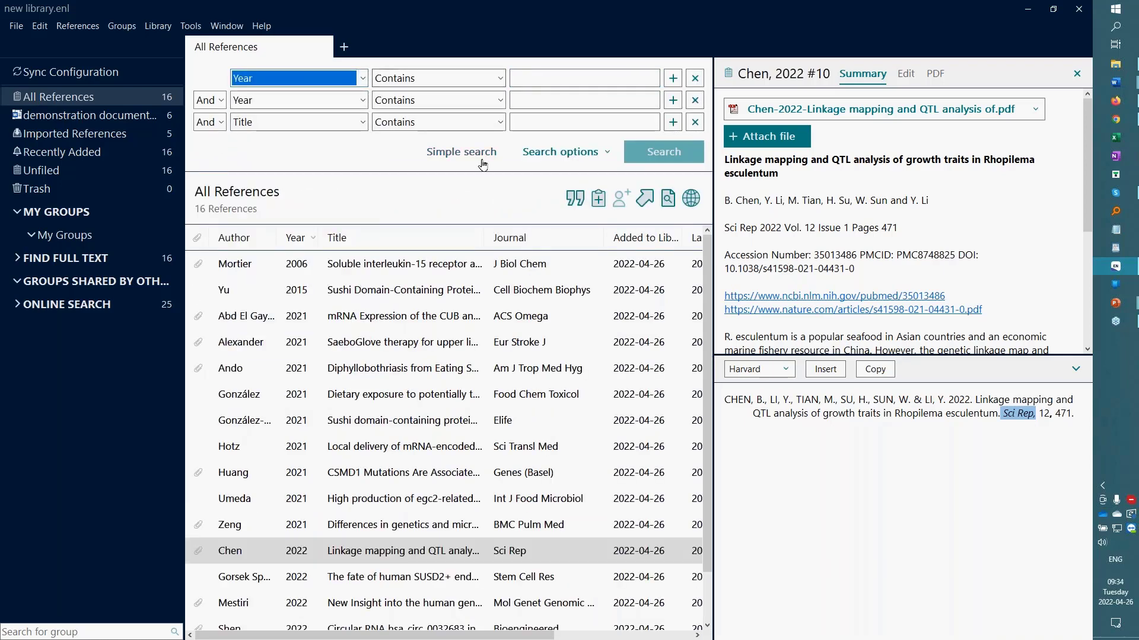
pyautogui.click(539, 77)
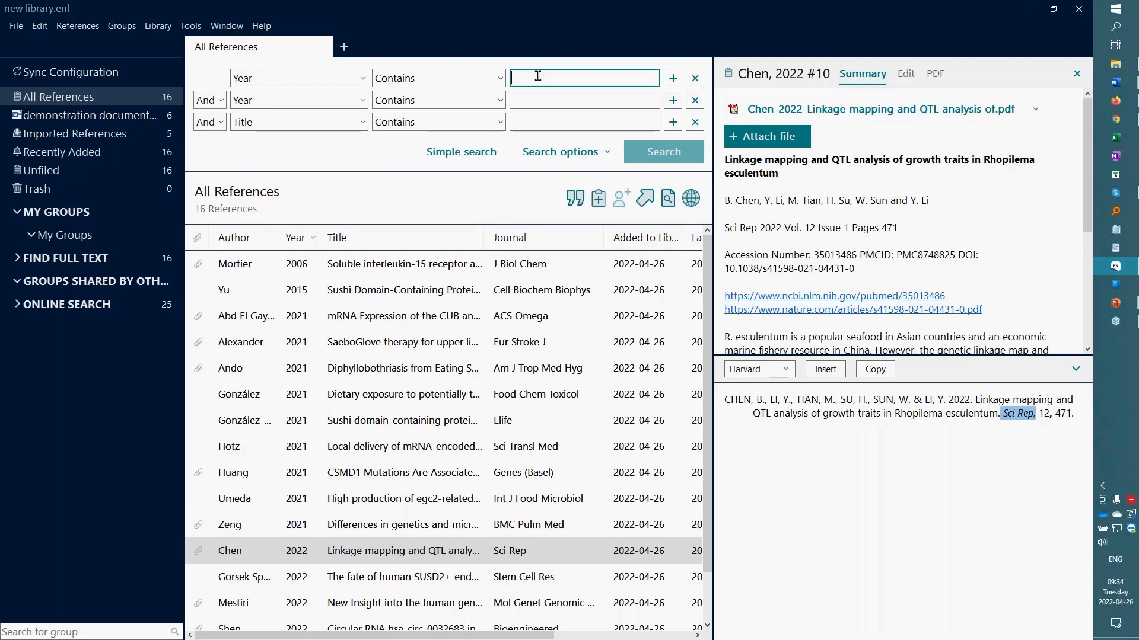
pyautogui.write('2021')
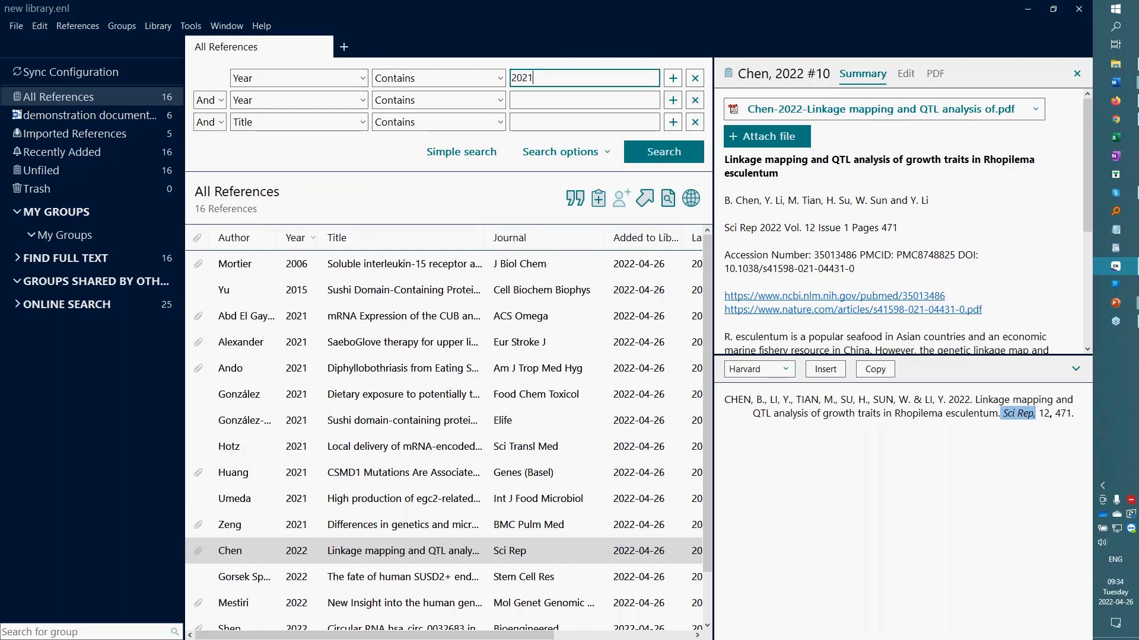
pyautogui.click(674, 155)
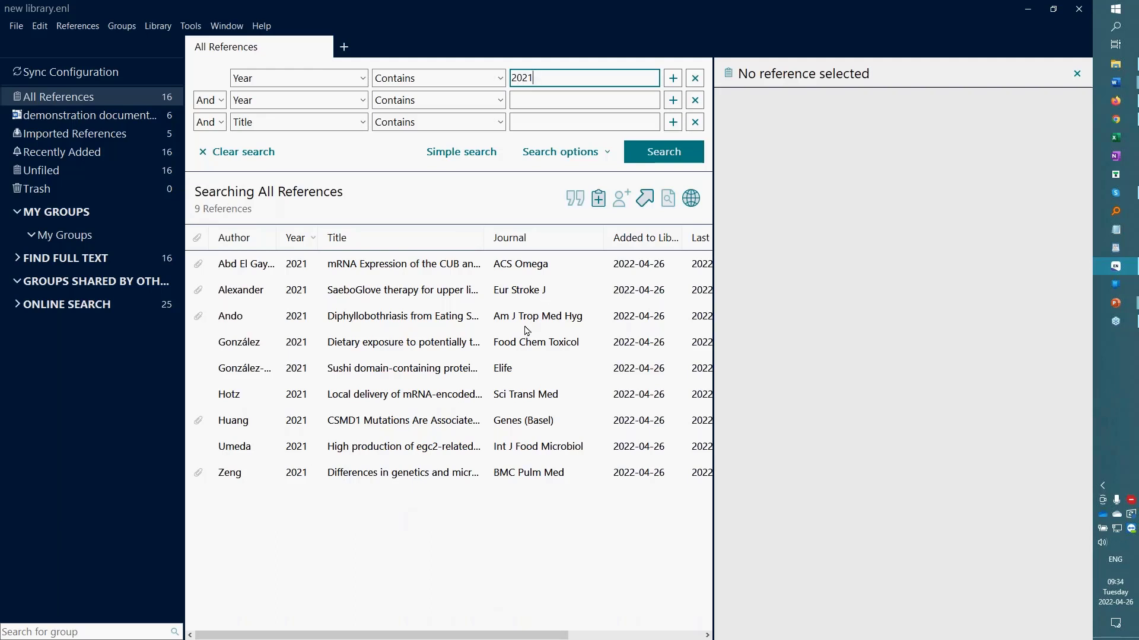
# Convert the 2021 search to a smart group and rename the group "2021 smart".
pyautogui.click(609, 155)
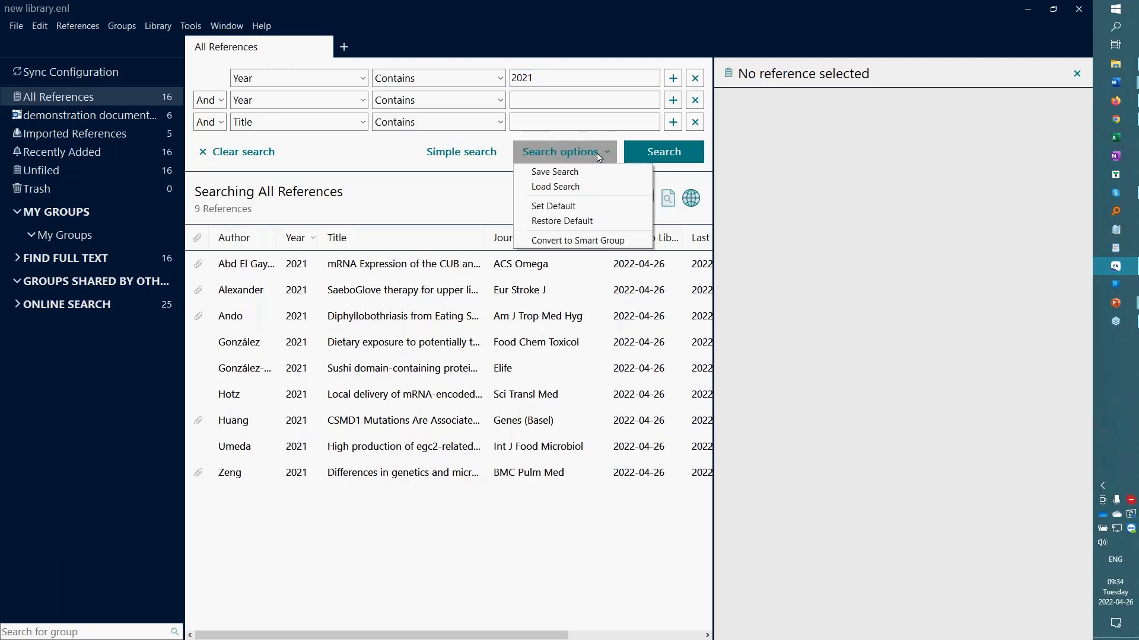
pyautogui.click(605, 241)
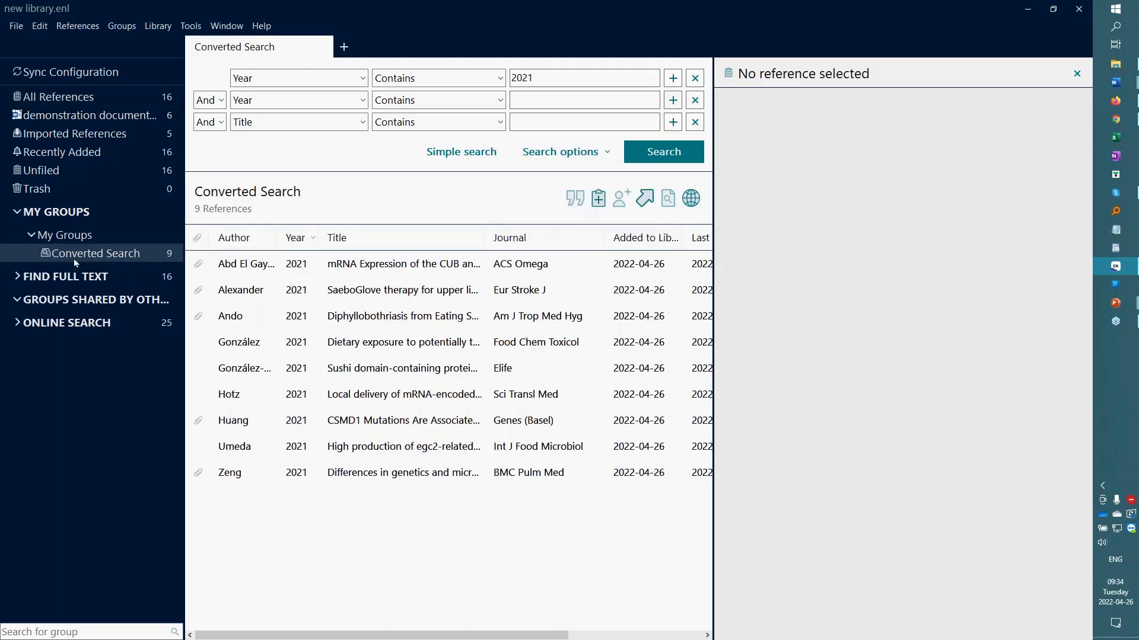
pyautogui.rightClick(89, 255)
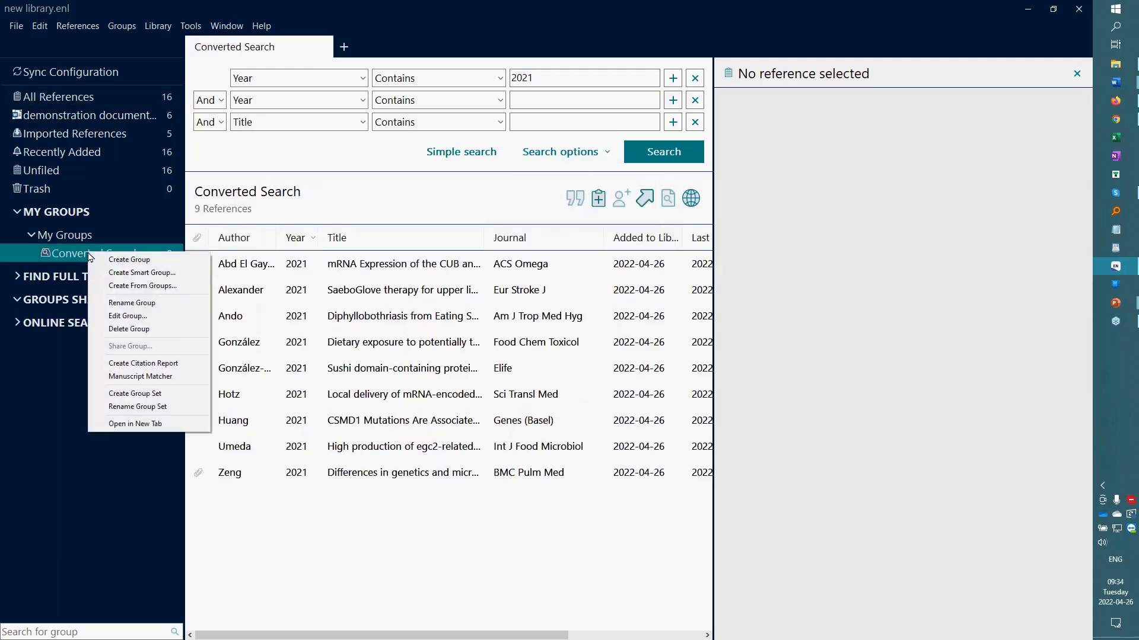
pyautogui.click(161, 304)
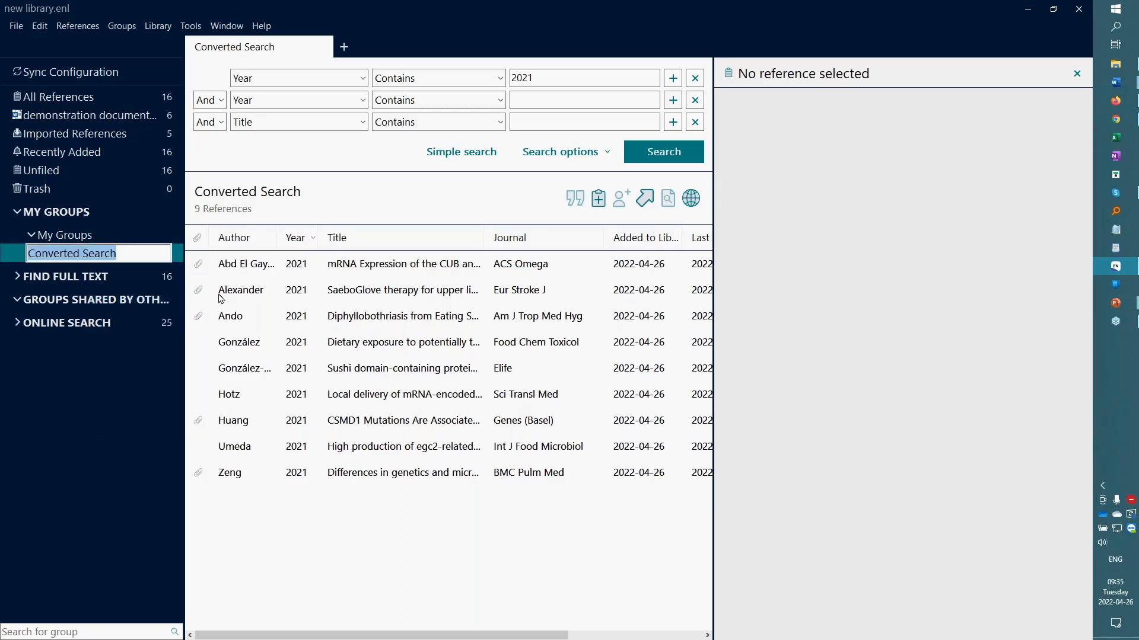
pyautogui.write('2021 smart')
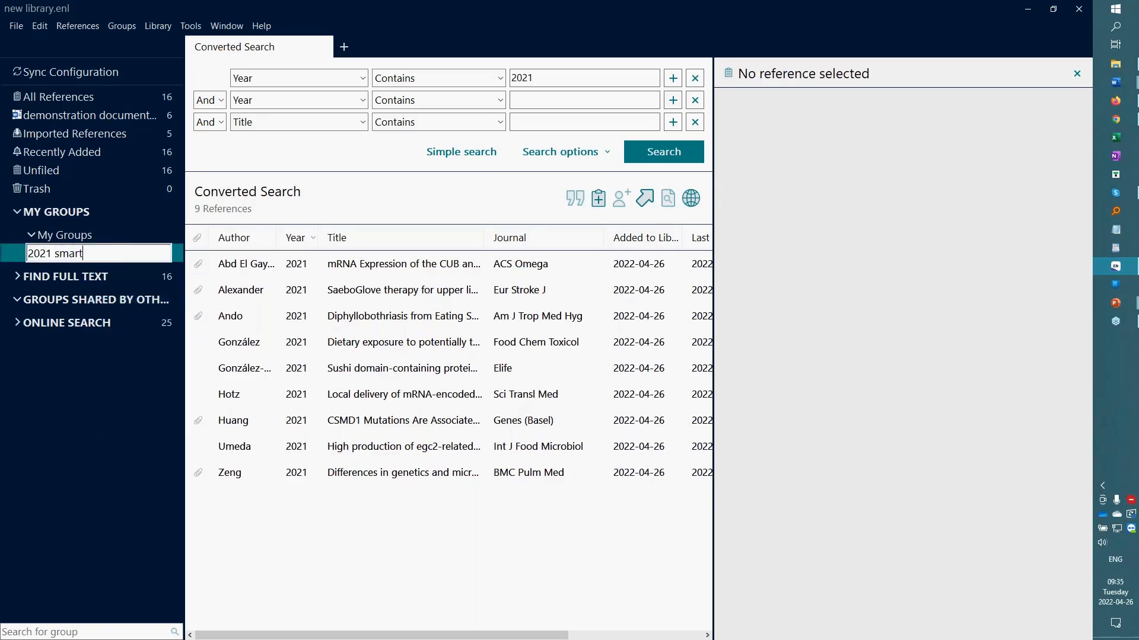
pyautogui.press('Return')
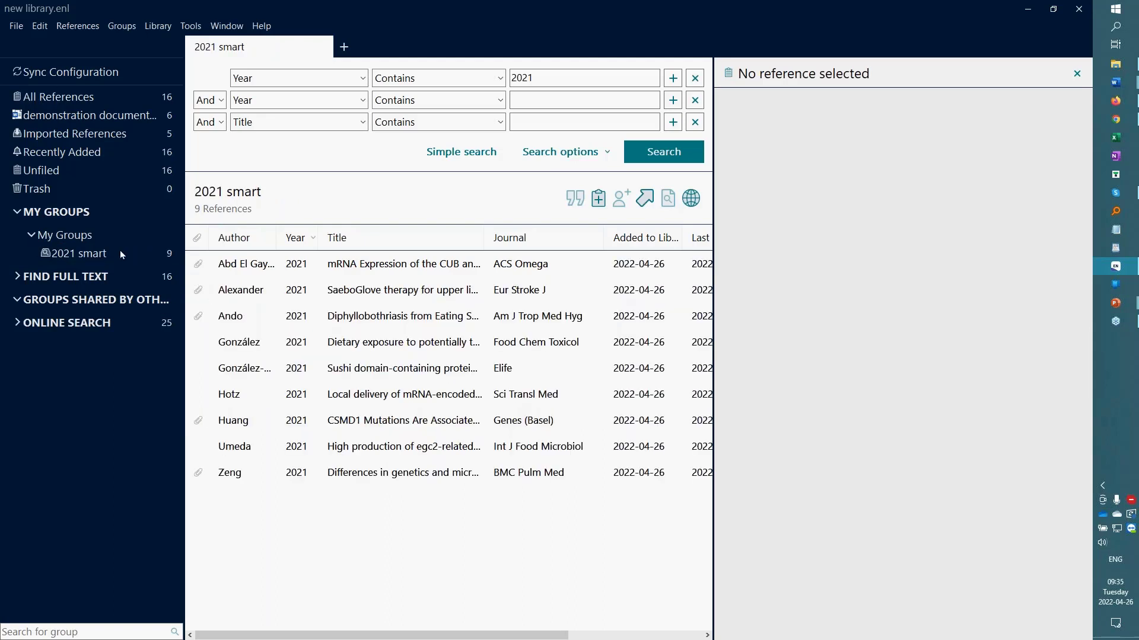
# Examine the search criteria of the "2021 smart" group and close them without changes.
pyautogui.rightClick(76, 259)
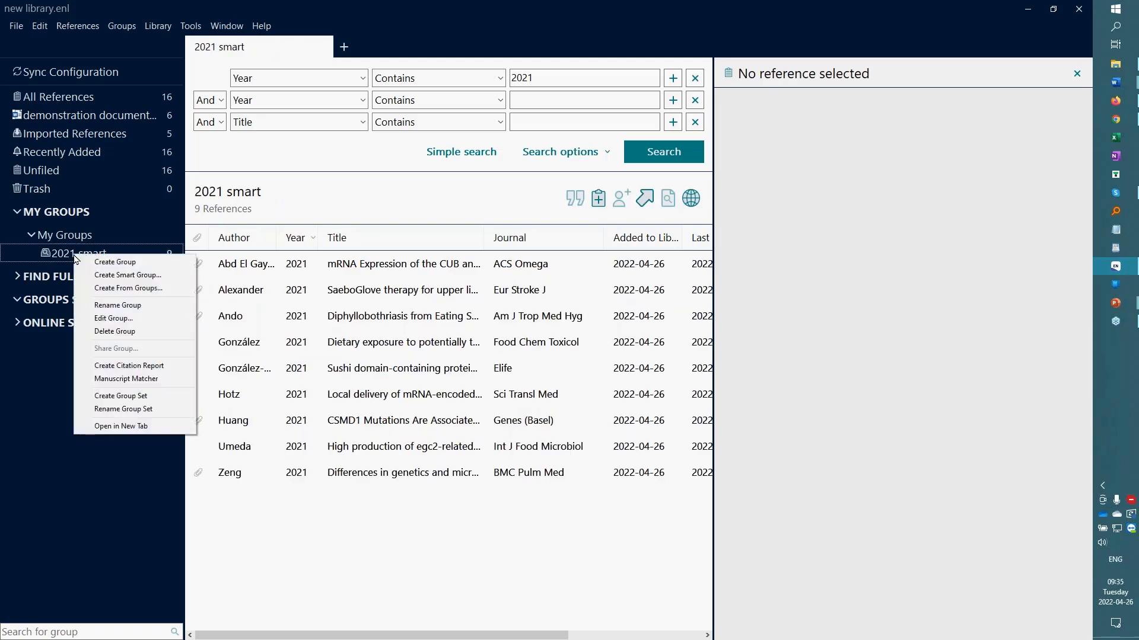
pyautogui.click(142, 319)
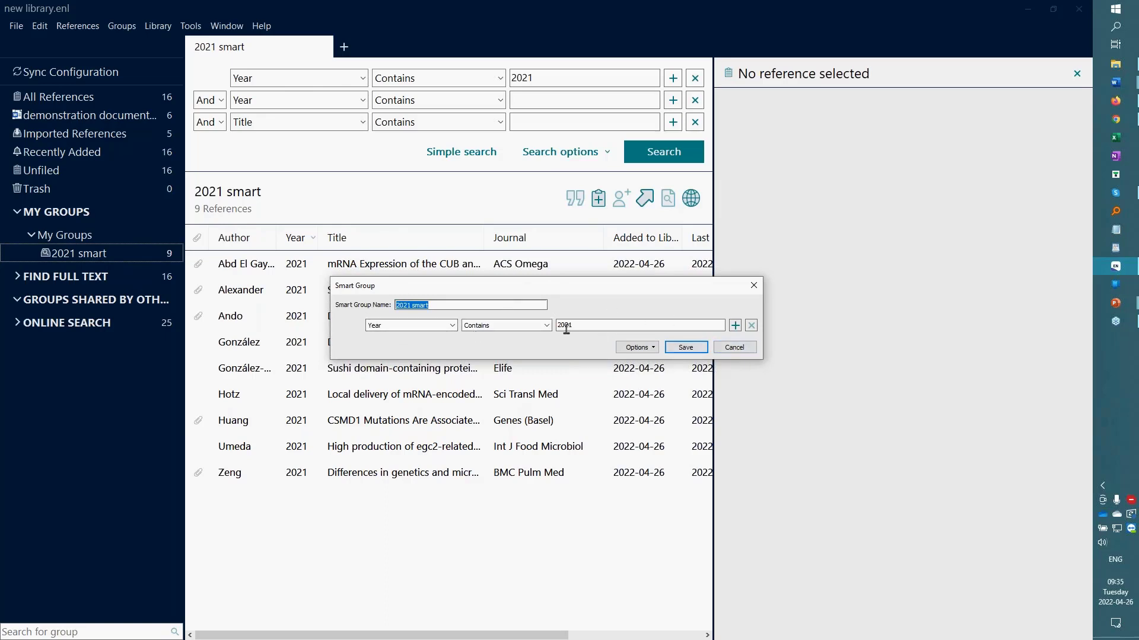
pyautogui.click(735, 348)
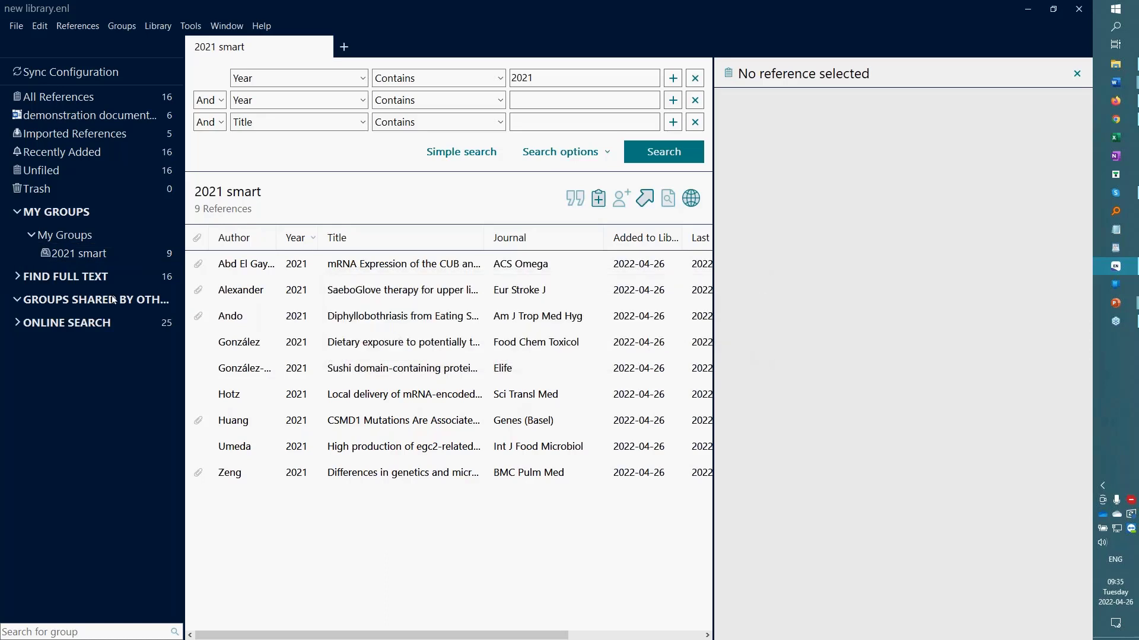
# Create a regular group named "to be used" in the My Groups set.
pyautogui.rightClick(72, 235)
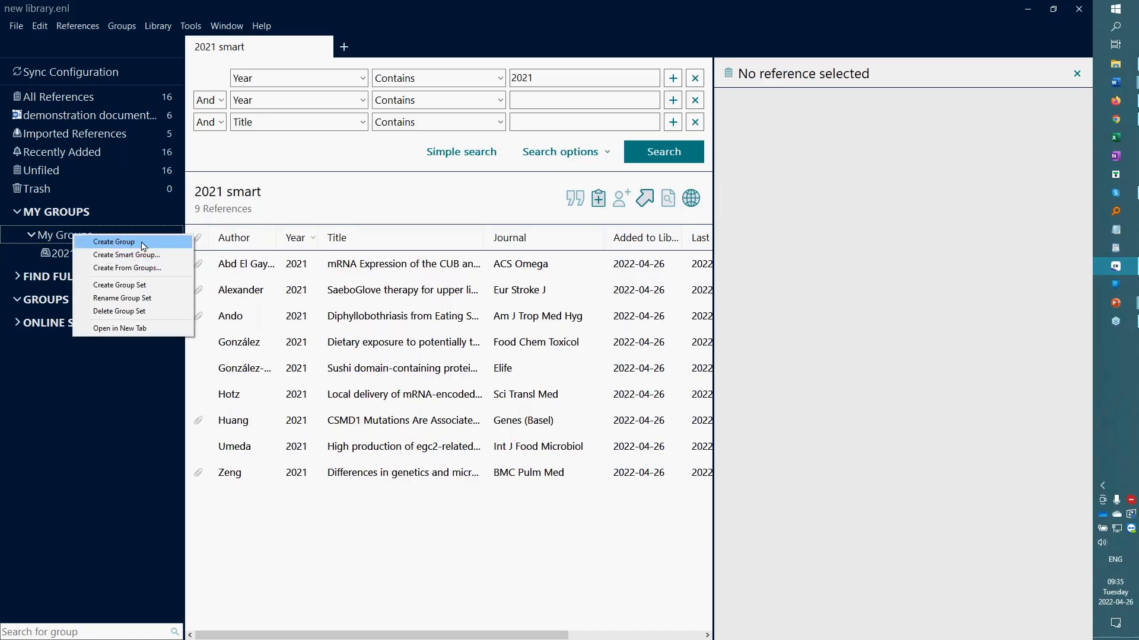
pyautogui.click(139, 242)
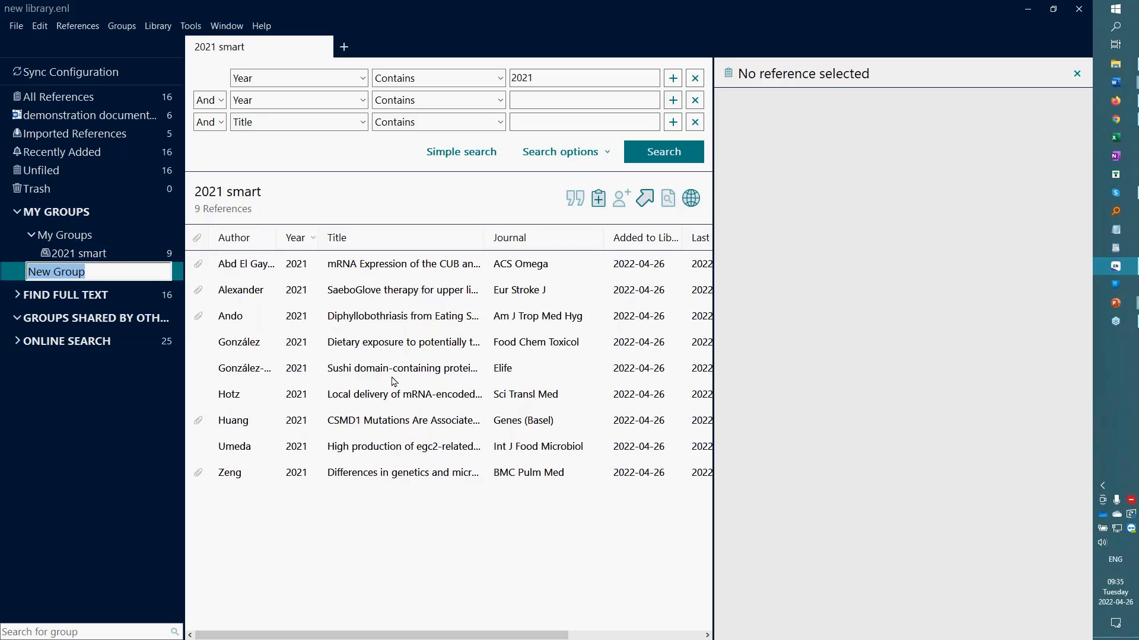
pyautogui.write('to be used')
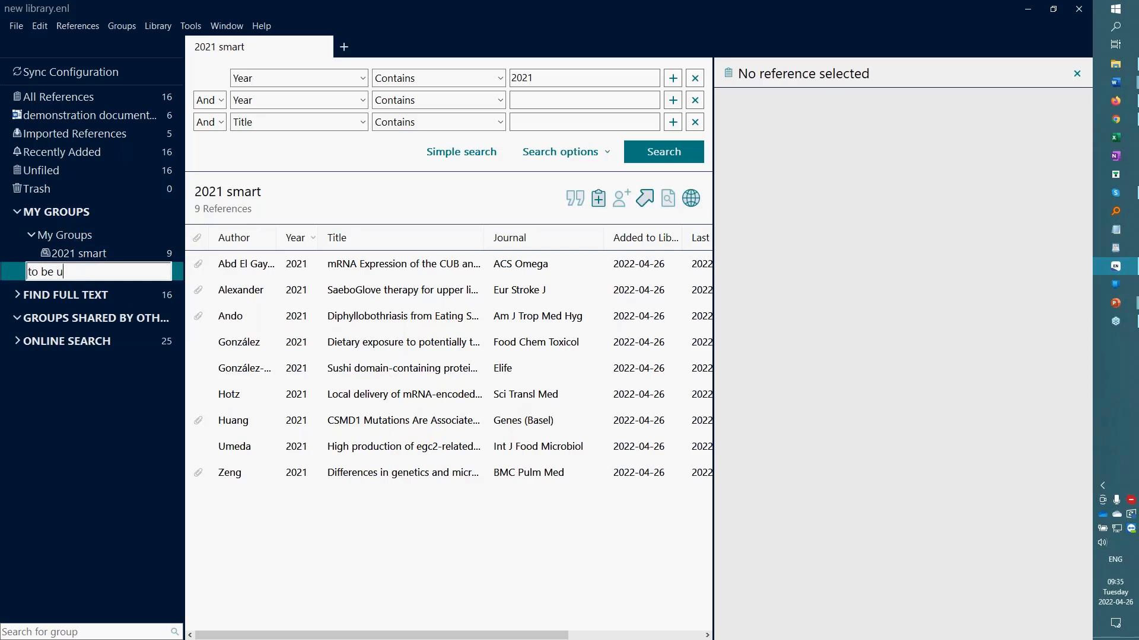
pyautogui.press('Return')
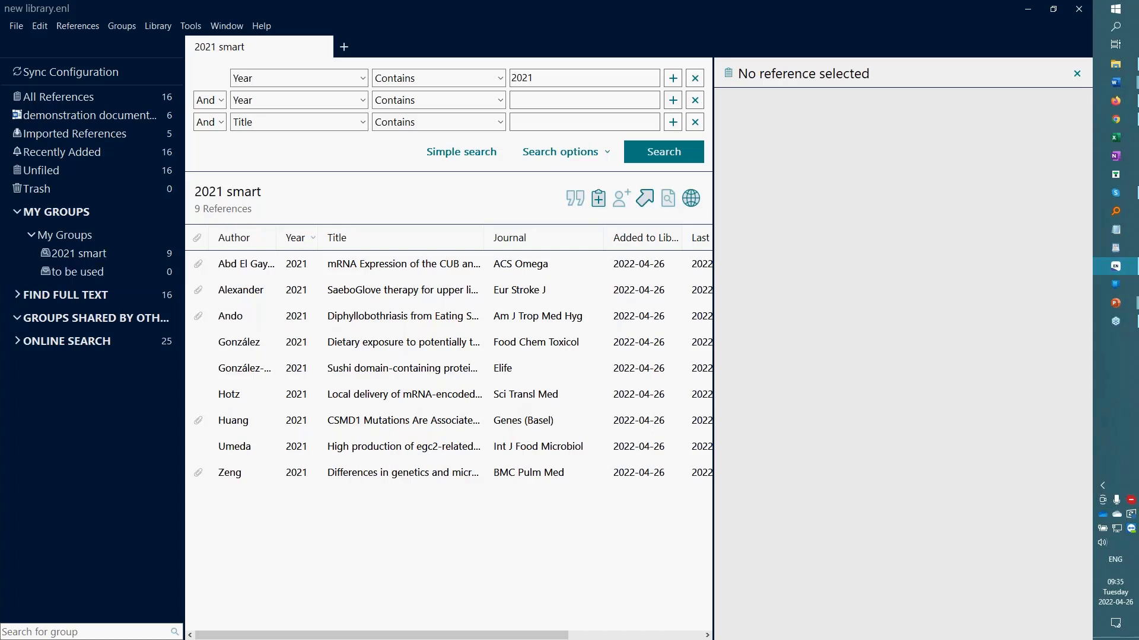
# Add the "SaeboGlove therapy" and "Sushi domain-containing protein 4" references from the "2021 smart" group to the "to be used" group.
pyautogui.click(104, 256)
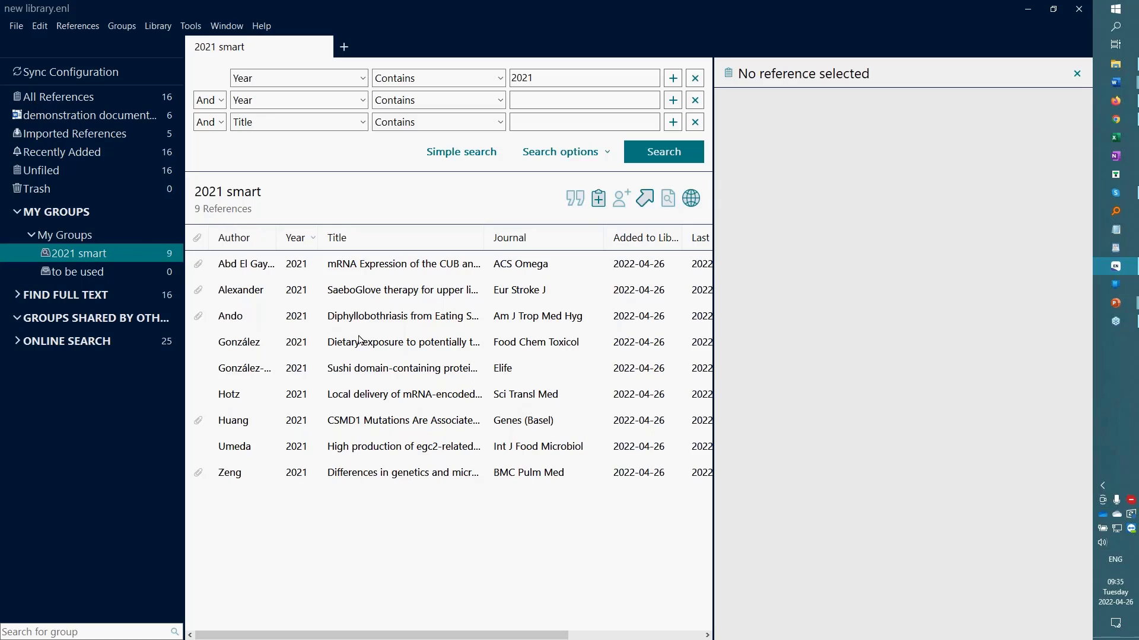
pyautogui.click(345, 302)
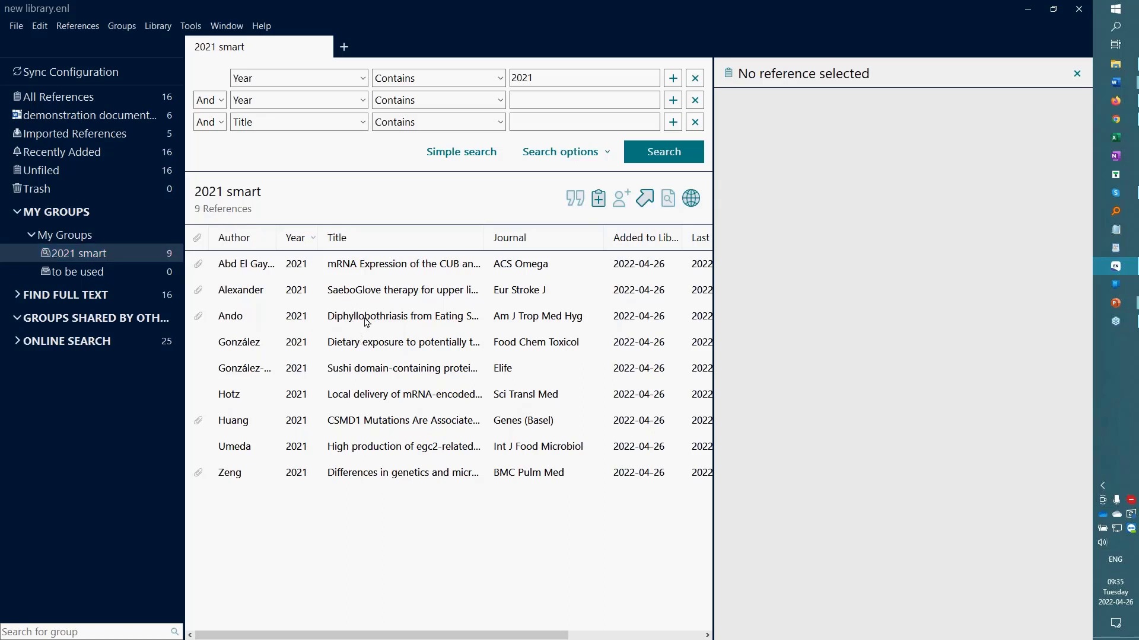
pyautogui.click(306, 300)
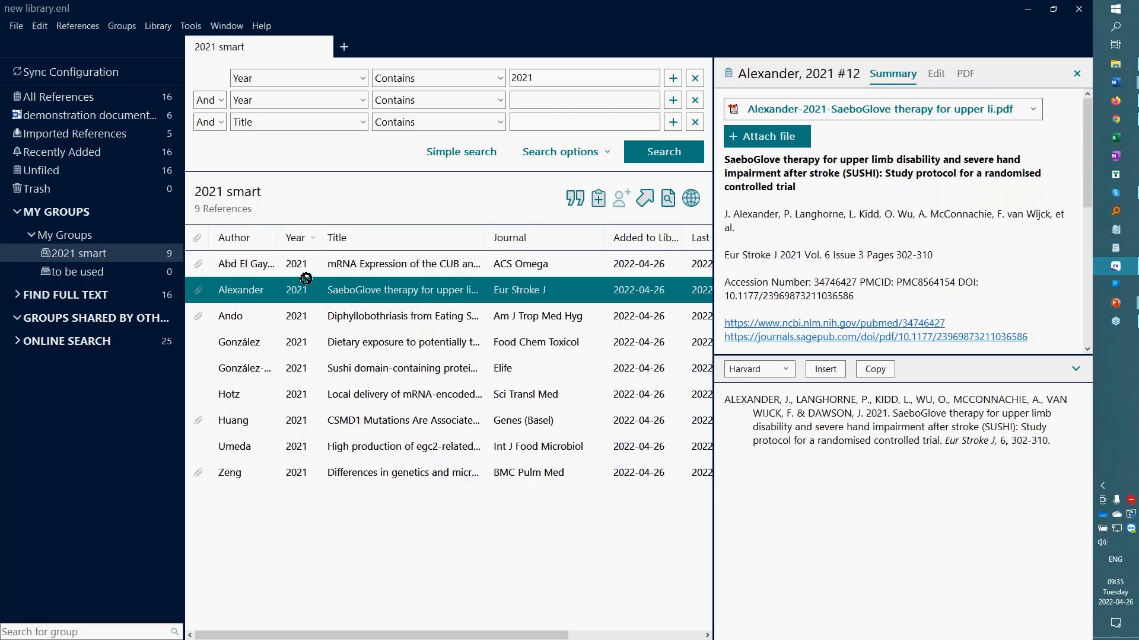
pyautogui.moveTo(306, 279); pyautogui.dragTo(98, 275)
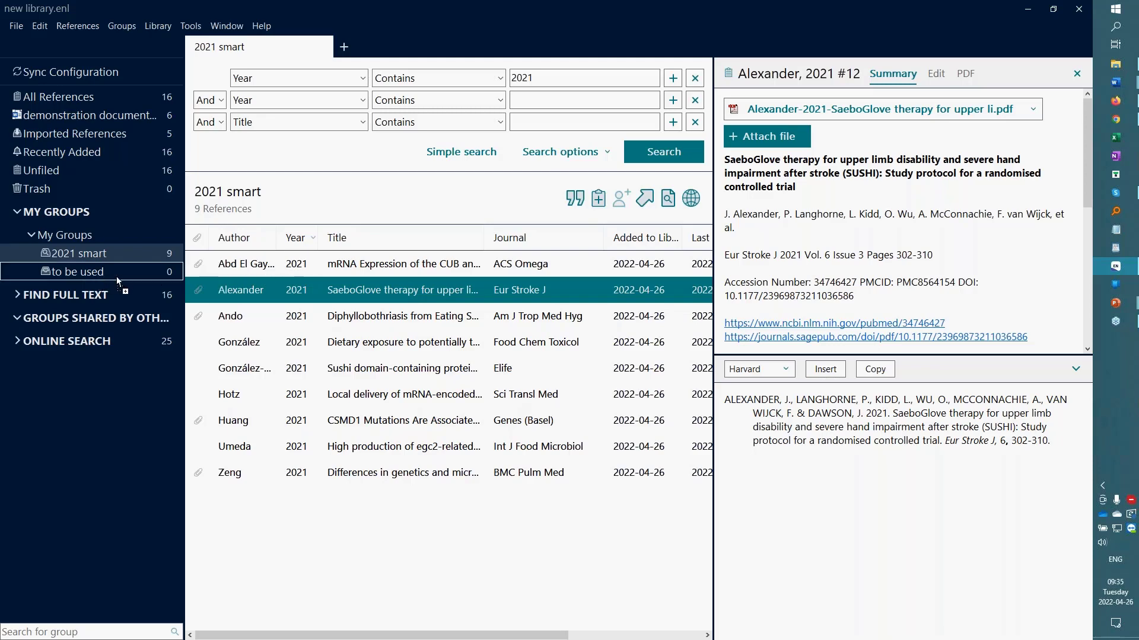
pyautogui.moveTo(120, 274); pyautogui.dragTo(120, 274)
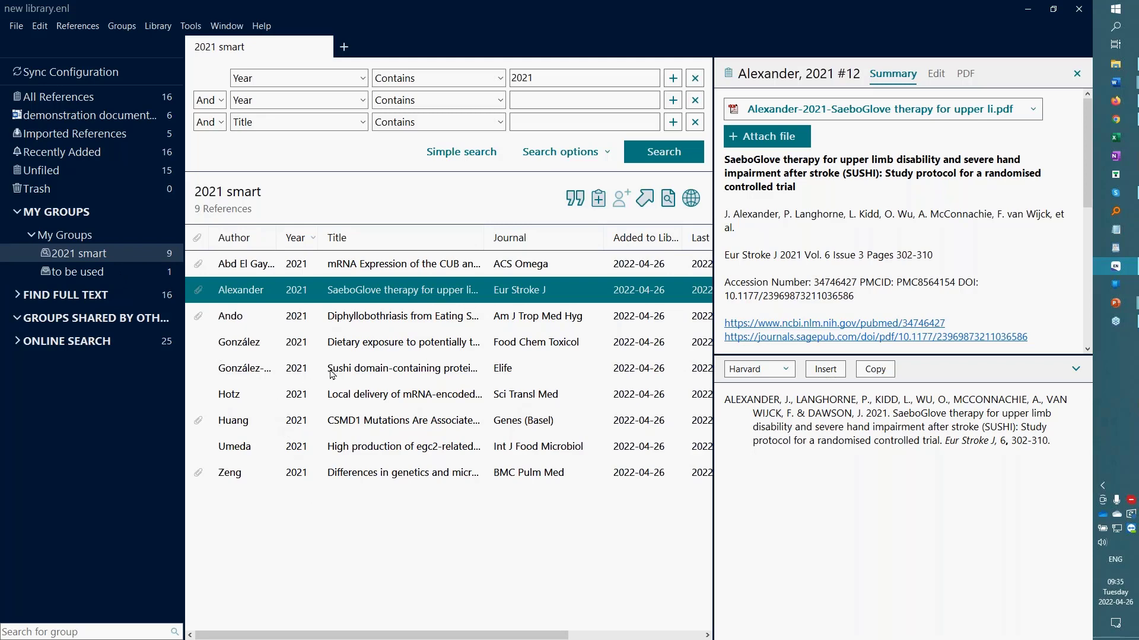
pyautogui.click(354, 372)
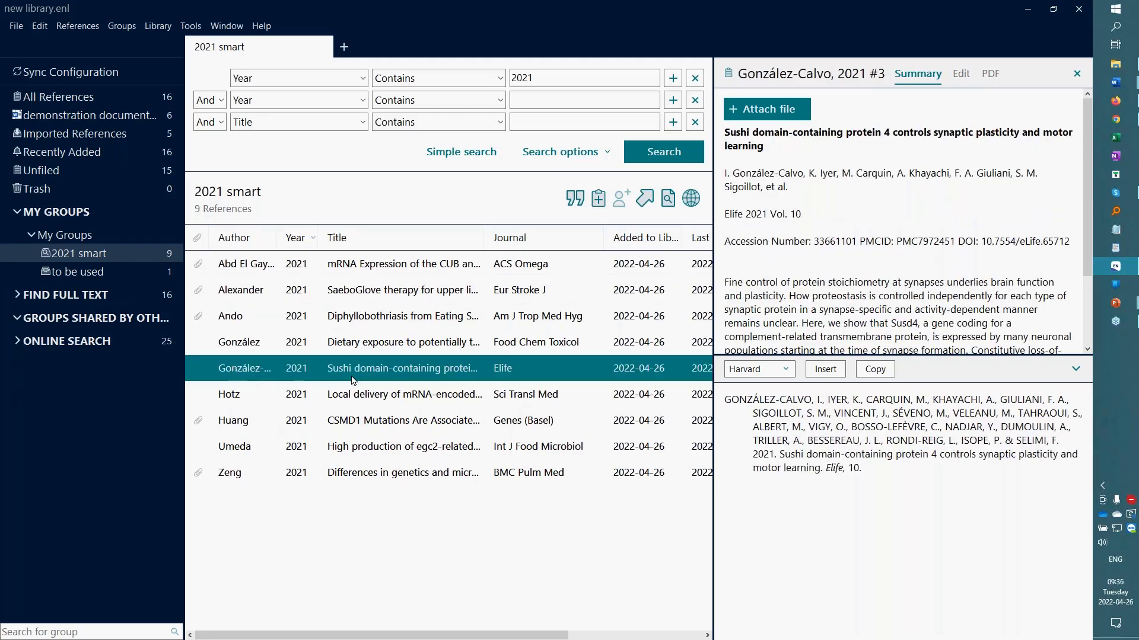
pyautogui.moveTo(350, 368); pyautogui.dragTo(116, 273)
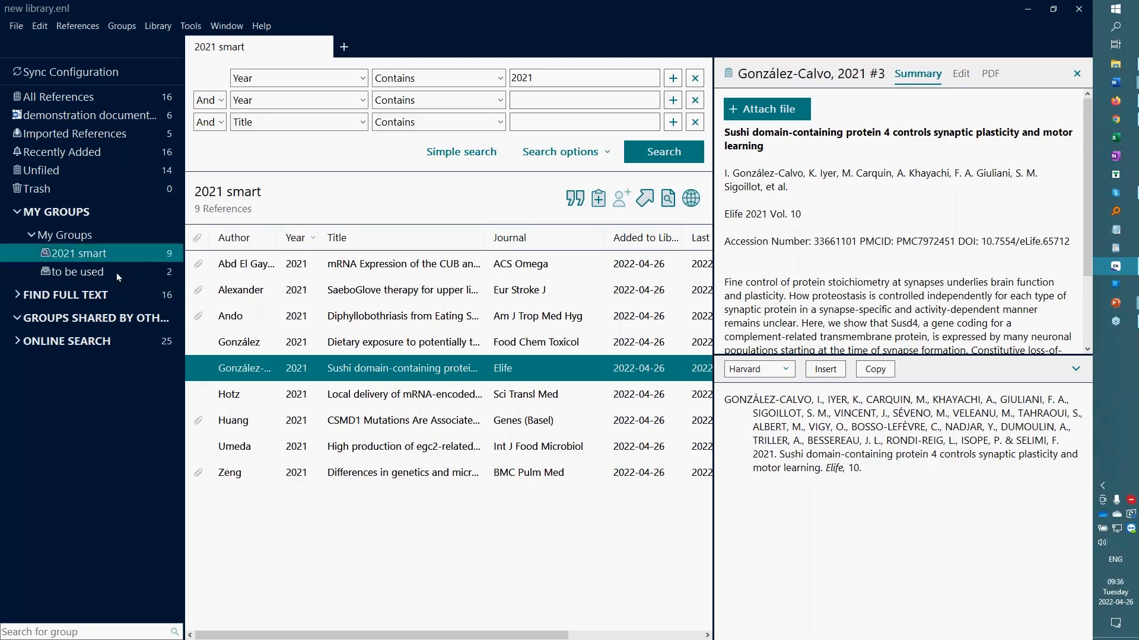
# Review the references in the "to be used" group and compare them with those in the "2021 smart" group.
pyautogui.click(116, 273)
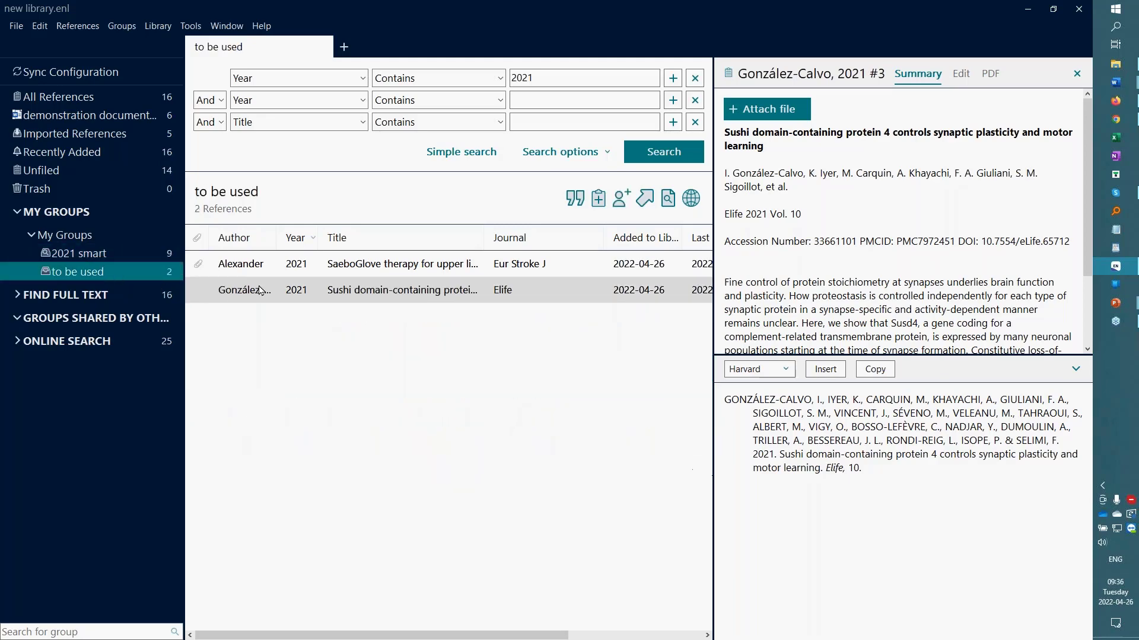
pyautogui.click(109, 254)
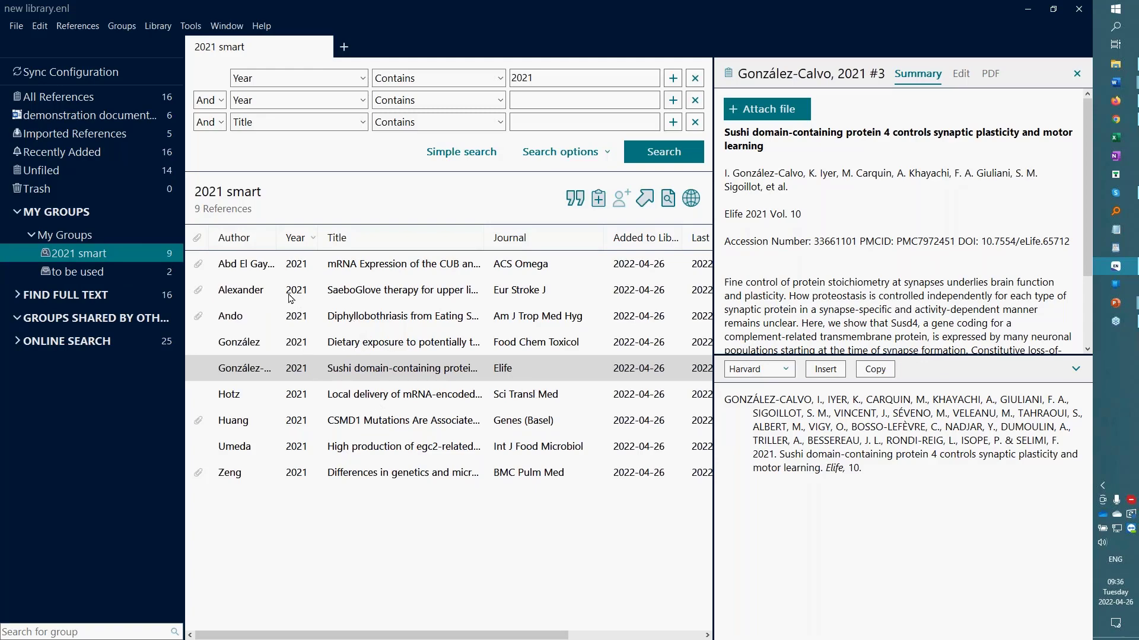
pyautogui.click(248, 295)
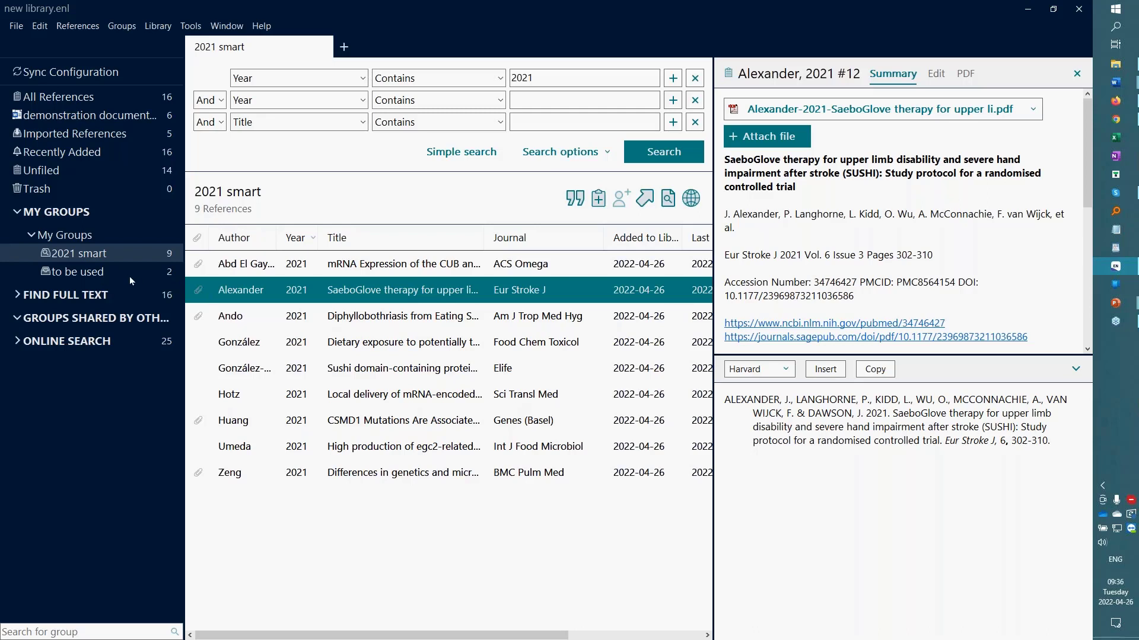
pyautogui.click(100, 254)
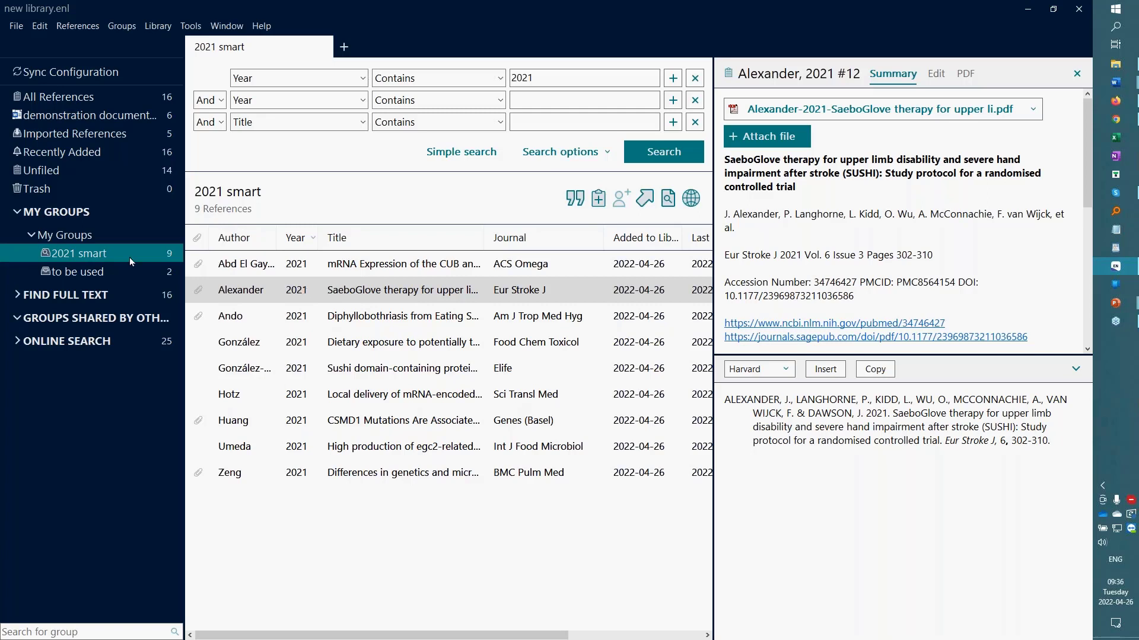
# Create a combined group "To be checked" in My Groups from the references in "2021 smart" but Not in "to be used".
pyautogui.rightClick(83, 238)
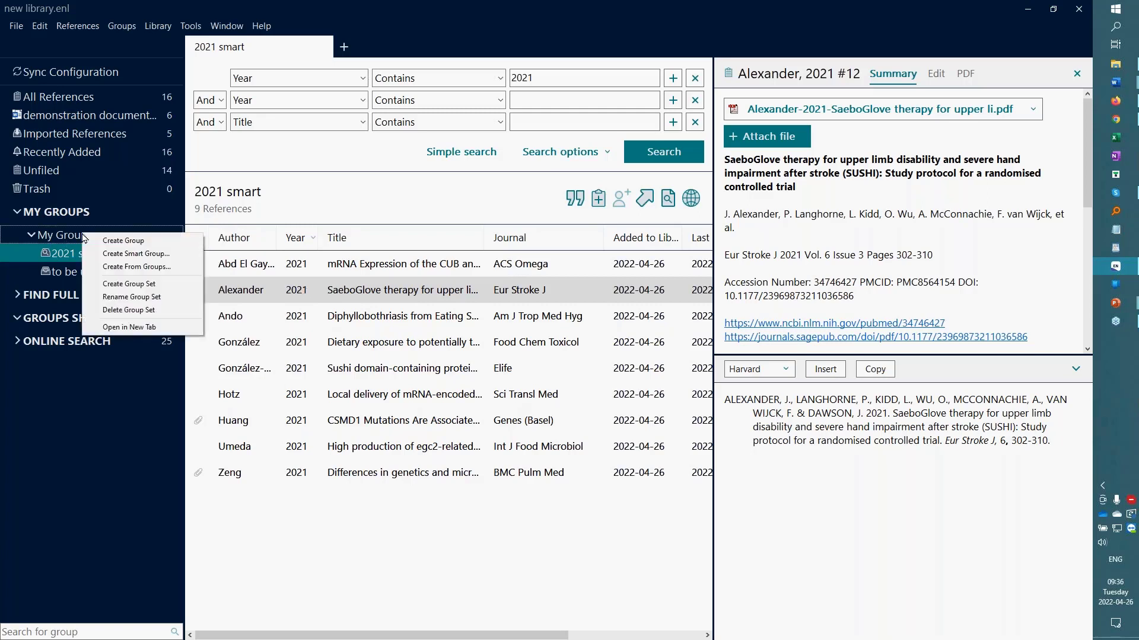
pyautogui.click(162, 274)
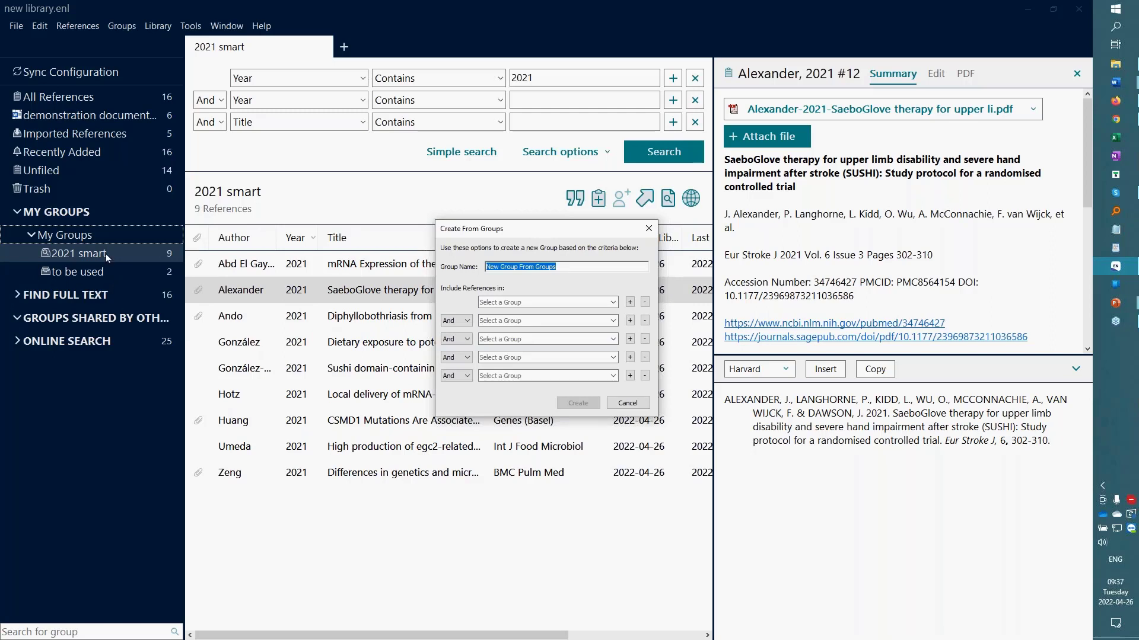
pyautogui.moveTo(571, 265); pyautogui.dragTo(465, 264)
pyautogui.write('To be checked')
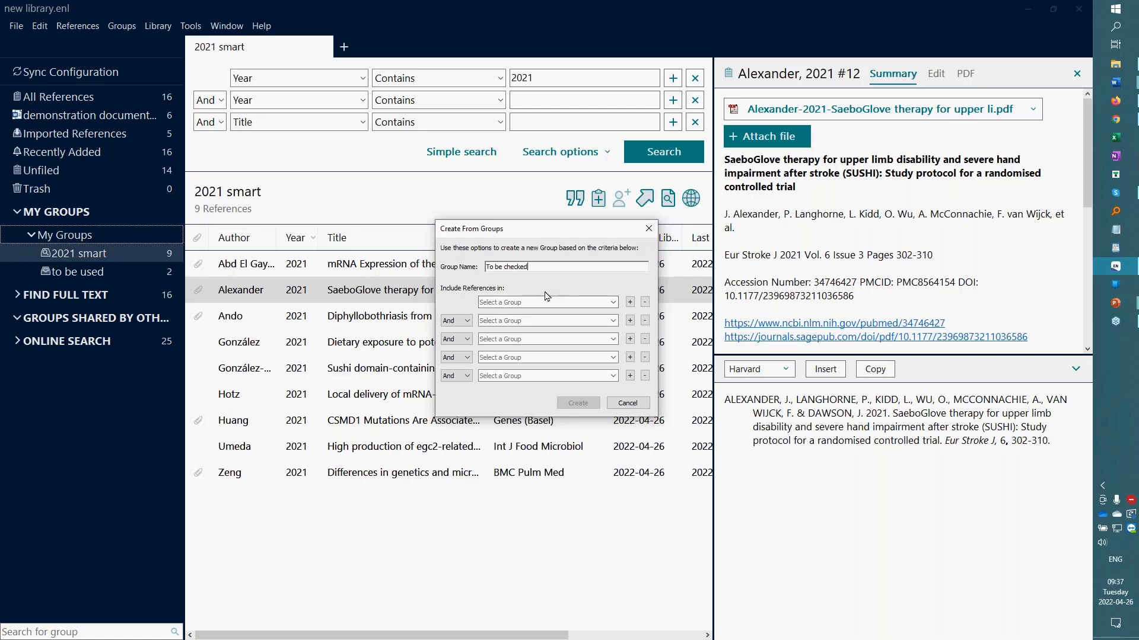
pyautogui.click(600, 304)
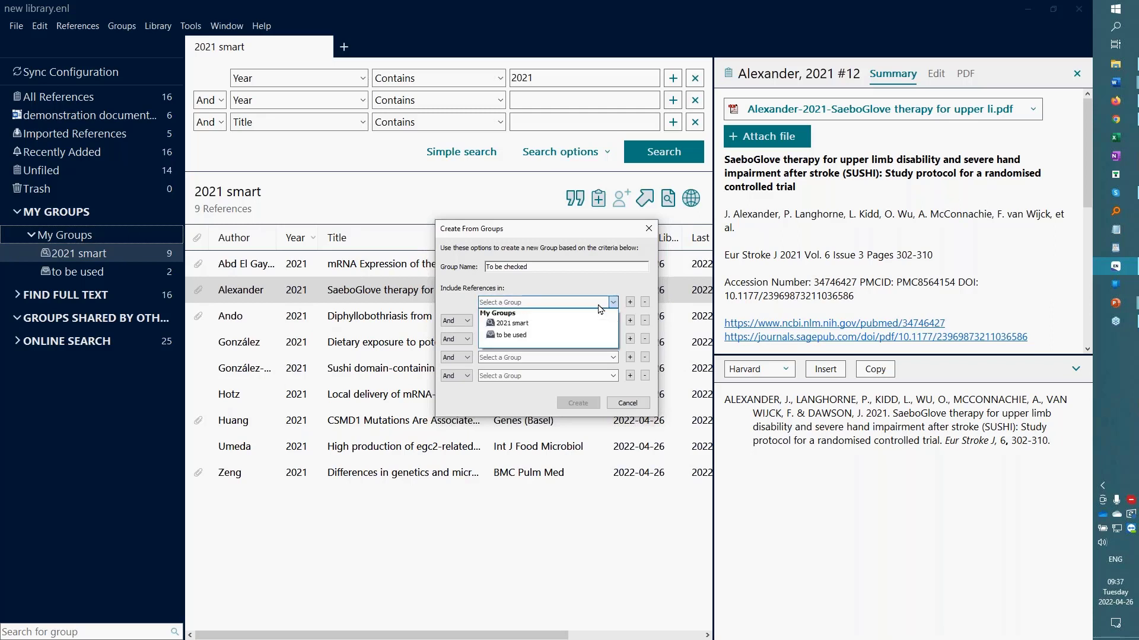
pyautogui.click(536, 327)
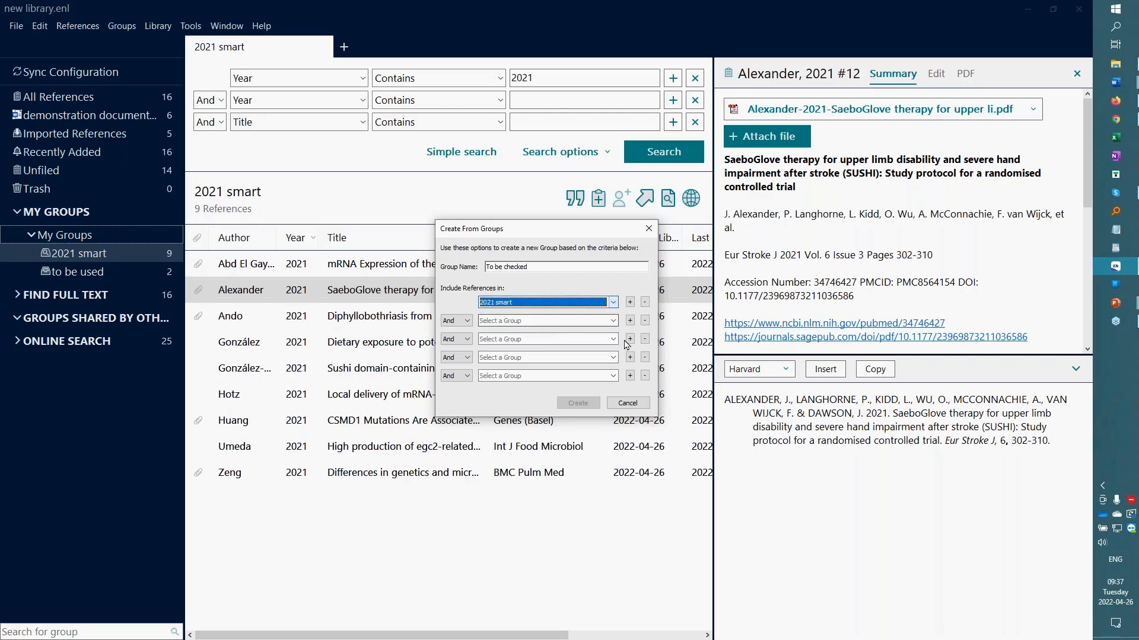
pyautogui.click(468, 321)
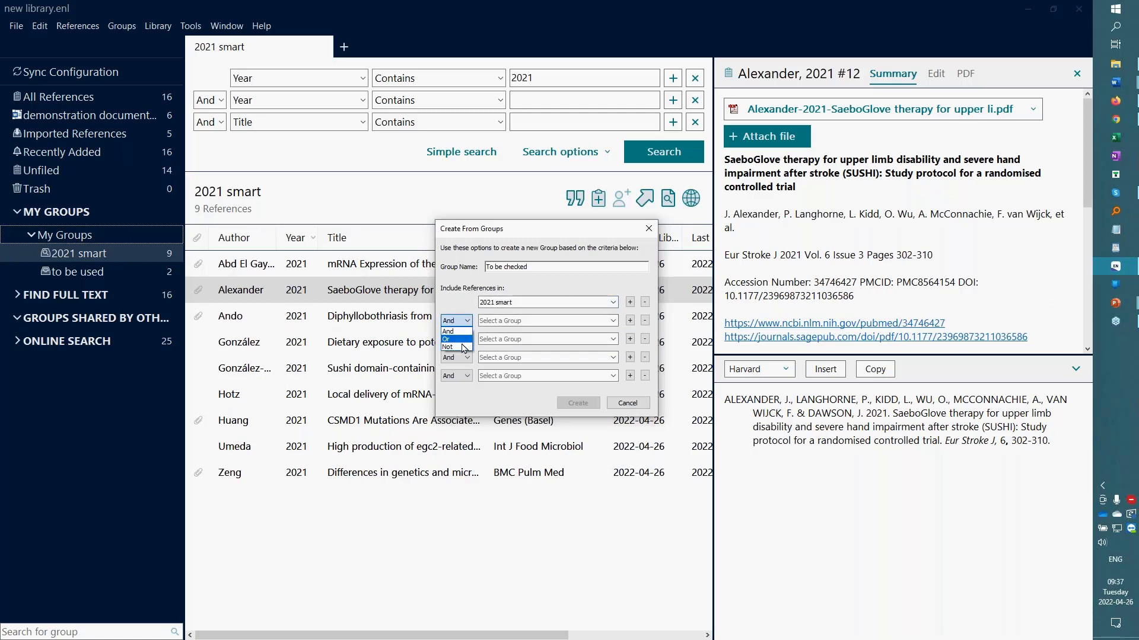
pyautogui.click(463, 348)
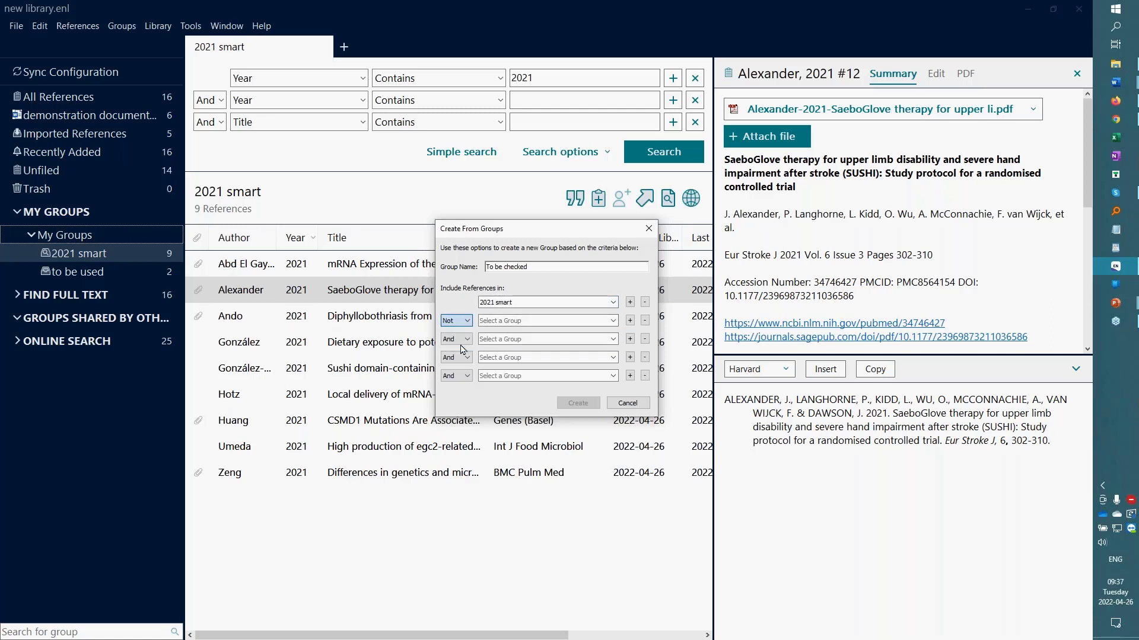
pyautogui.click(602, 322)
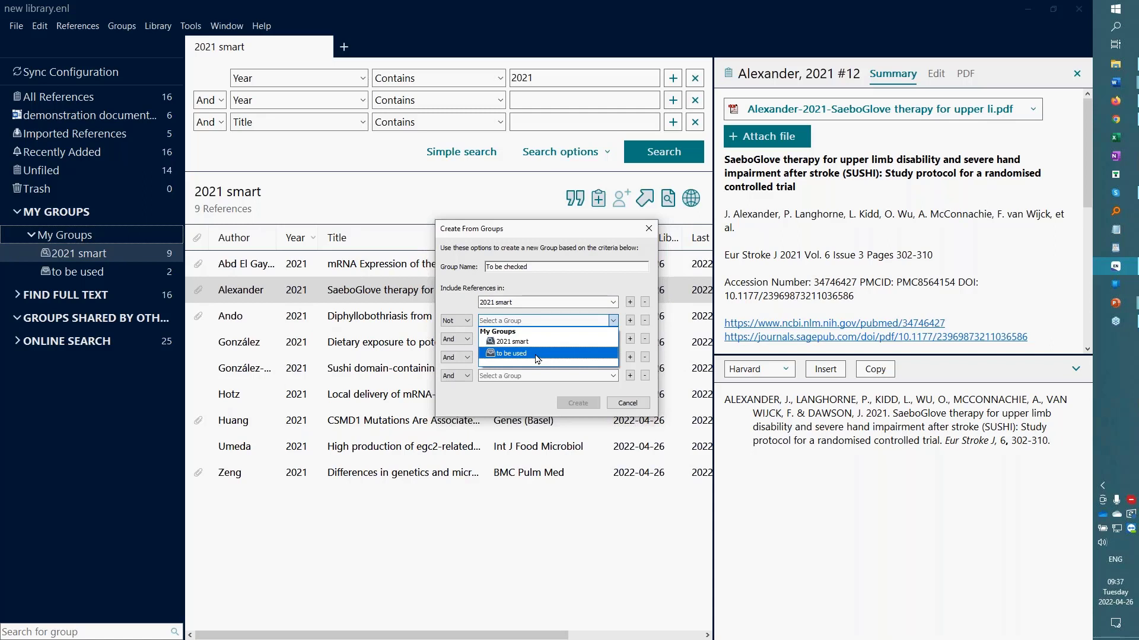
pyautogui.click(537, 354)
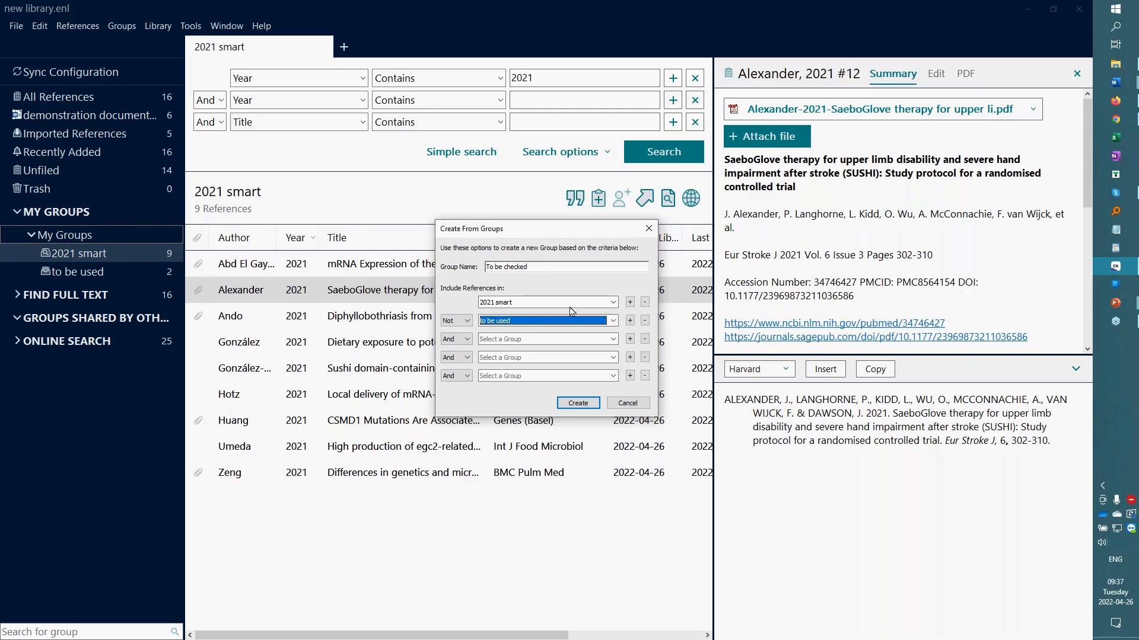
pyautogui.click(578, 403)
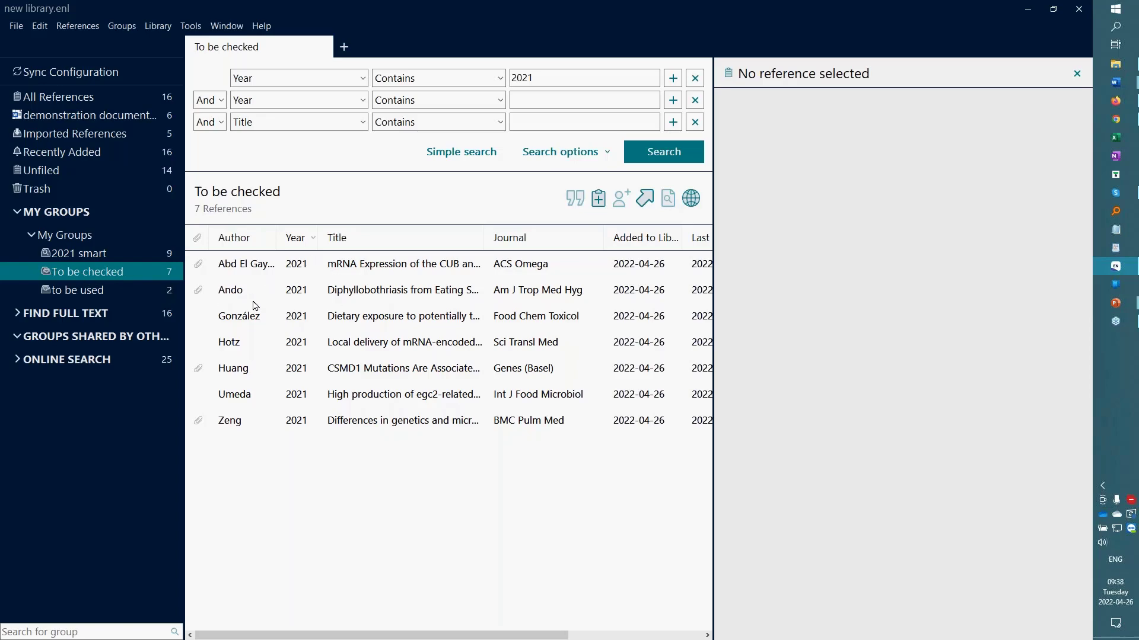
# Add the "Dietary exposure to potentially toxic elements" reference from "To be checked" to the "to be used" group.
pyautogui.click(350, 326)
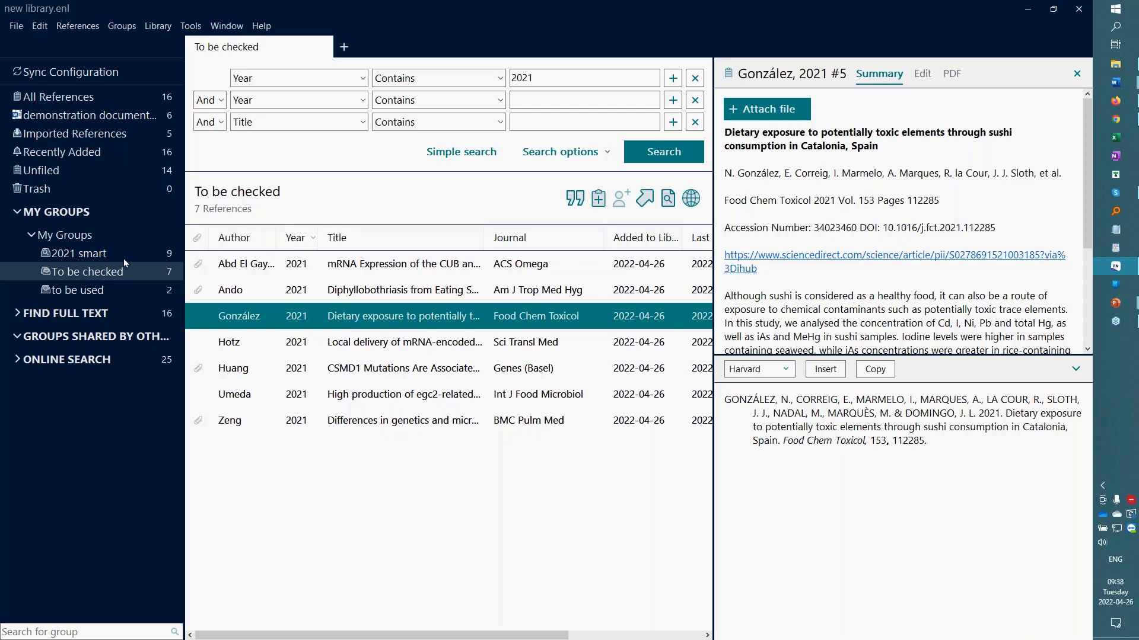
pyautogui.moveTo(348, 319); pyautogui.dragTo(118, 295)
pyautogui.moveTo(118, 295); pyautogui.dragTo(119, 294)
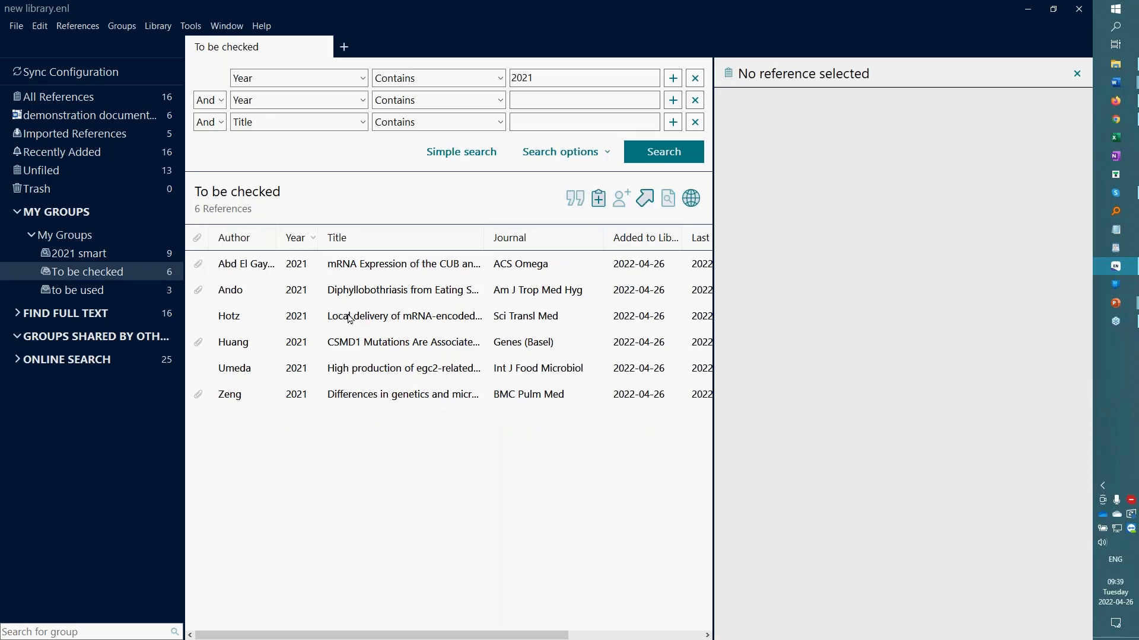
# Set the year of the "Sushi Domain-Containing Protein 3" reference in All References to 2021 and save it.
pyautogui.click(80, 97)
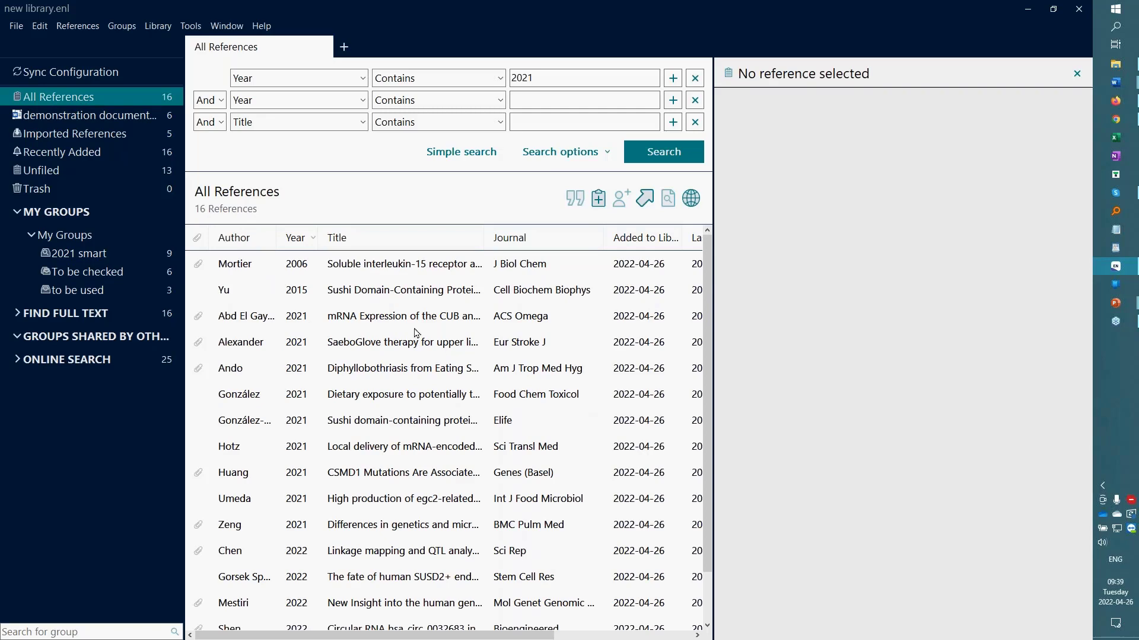
pyautogui.click(356, 296)
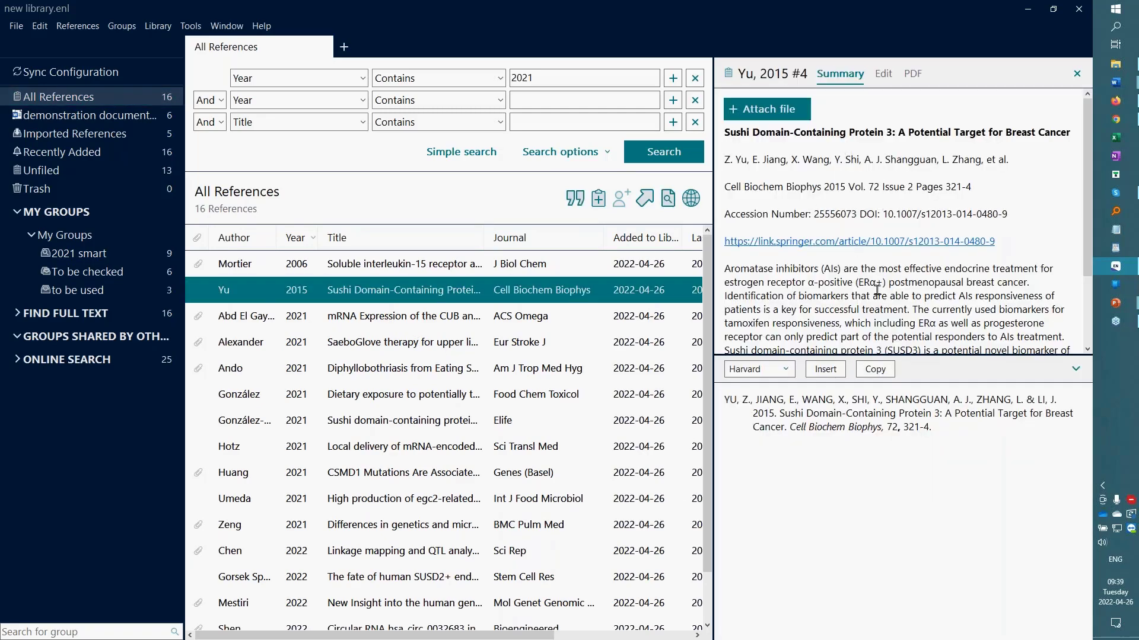
pyautogui.click(884, 76)
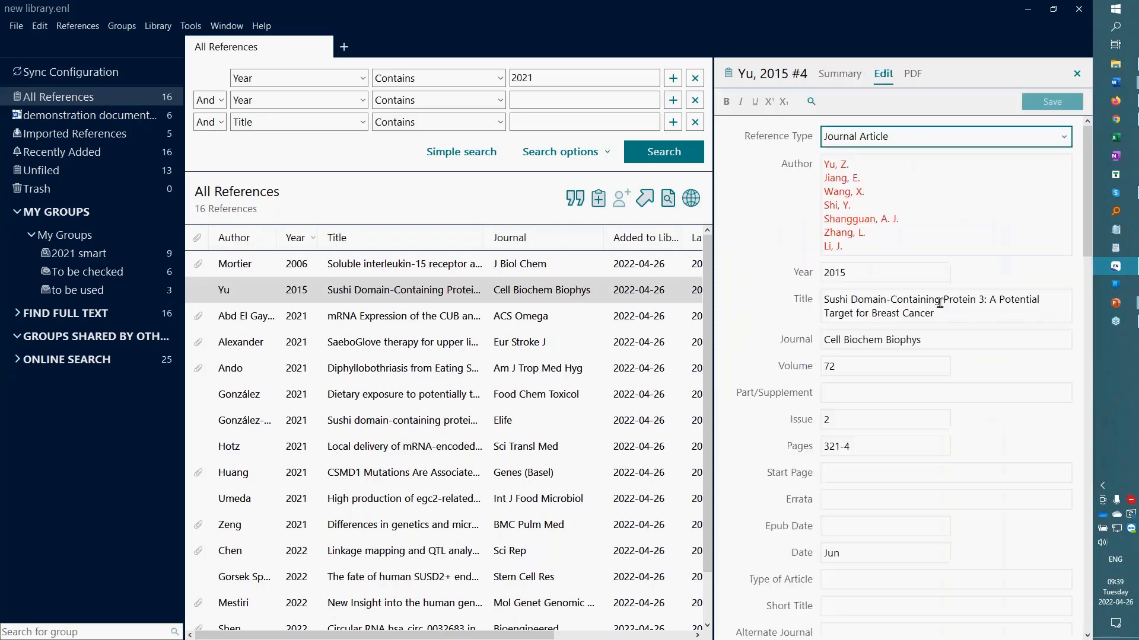
pyautogui.click(882, 270)
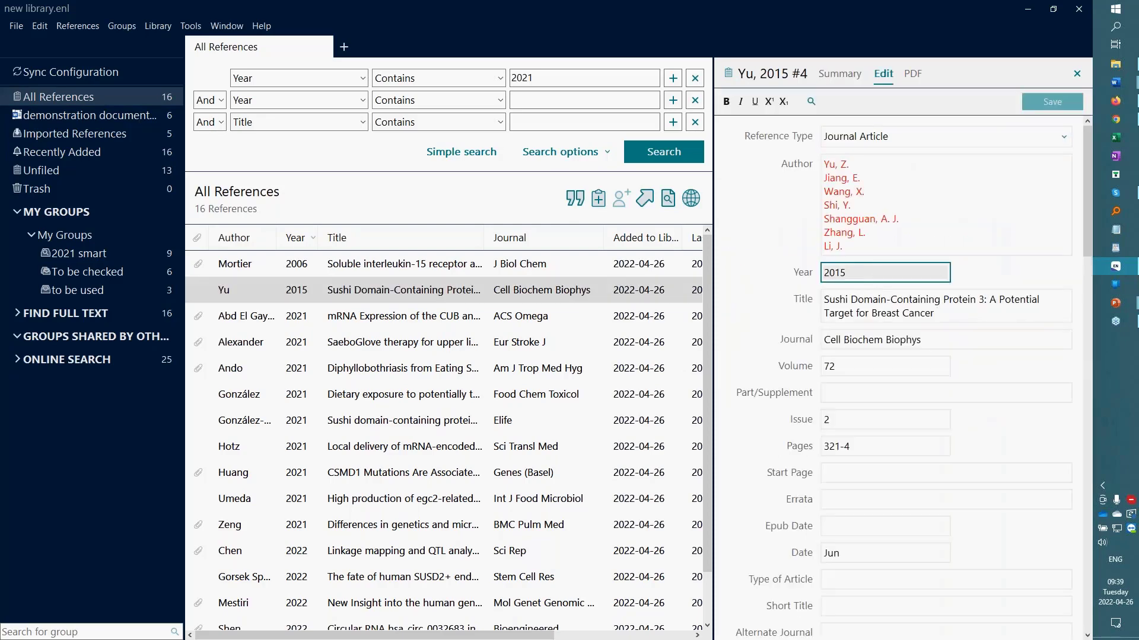
pyautogui.press('BackSpace')
pyautogui.press('BackSpace')
pyautogui.write('21')
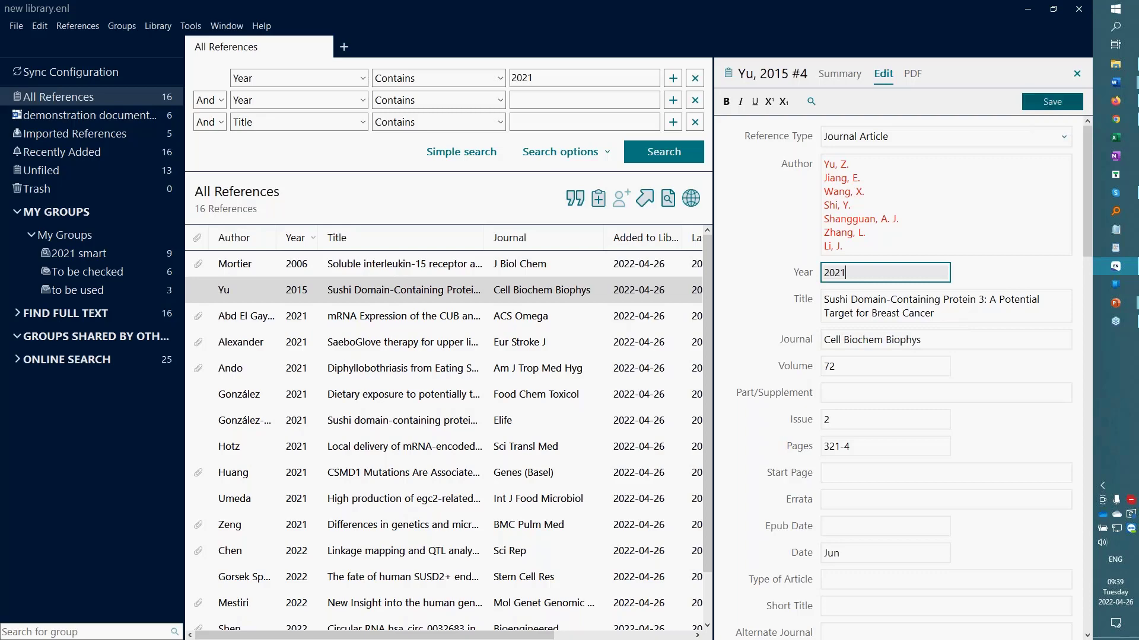
pyautogui.click(1040, 102)
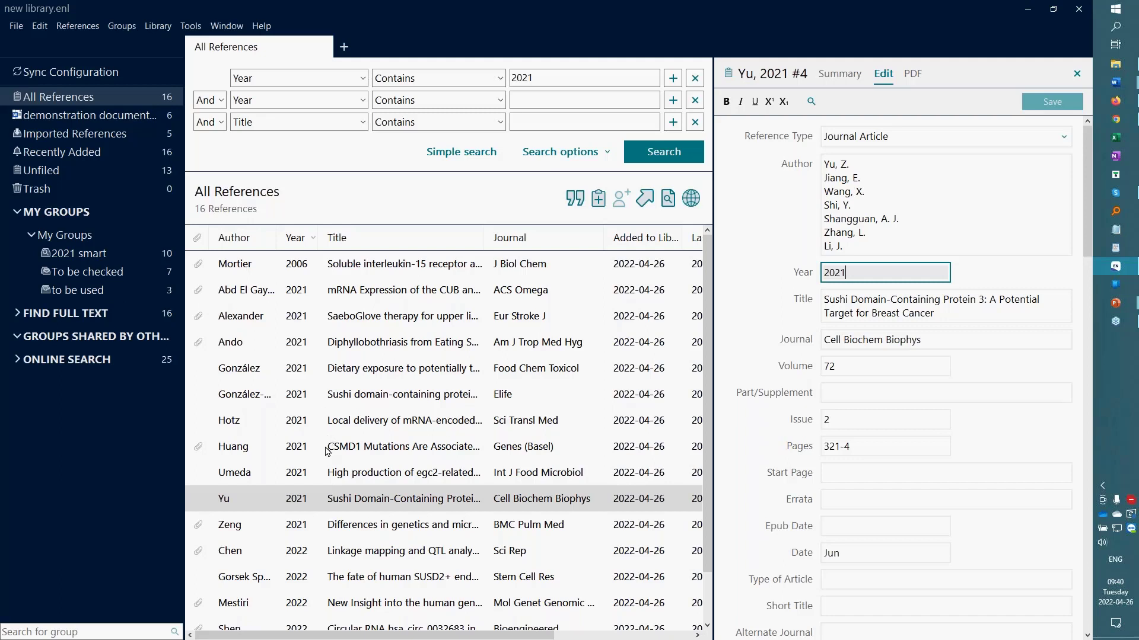
# Add the "Differences in genetics and microenvironment of lung adenocarcinoma" reference from All References to the "to be used" group.
pyautogui.click(261, 524)
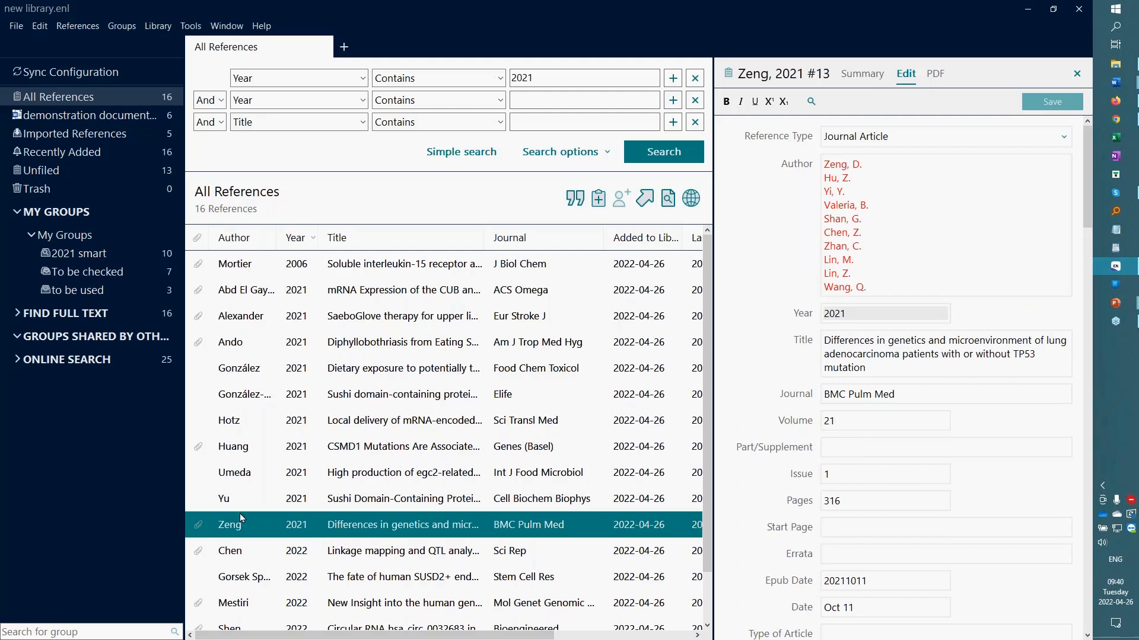
pyautogui.click(97, 289)
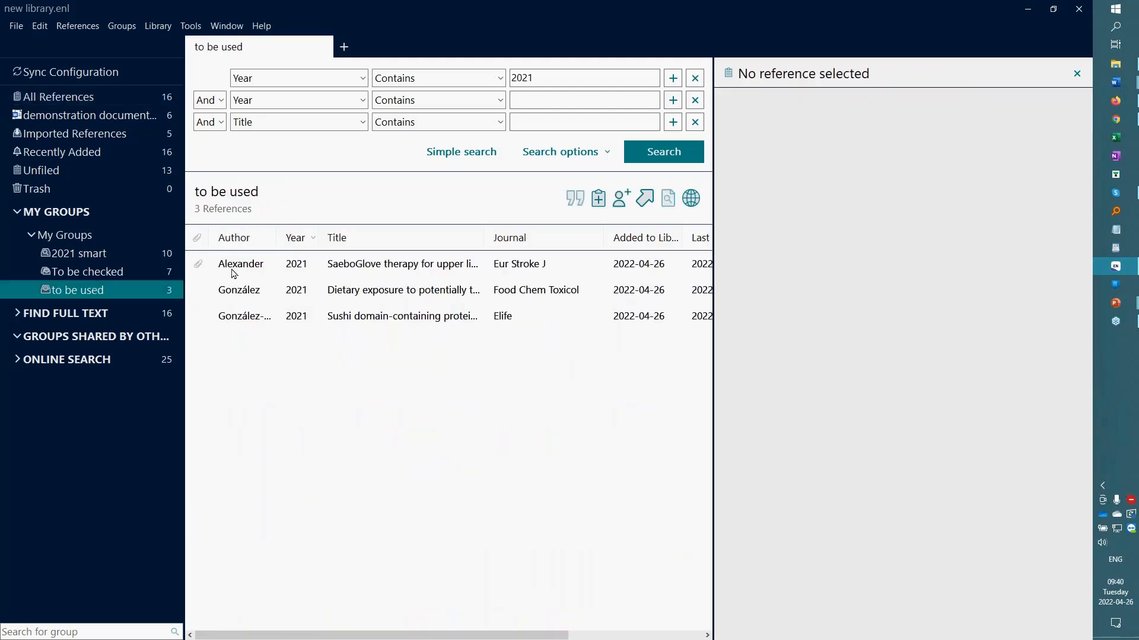
pyautogui.click(89, 95)
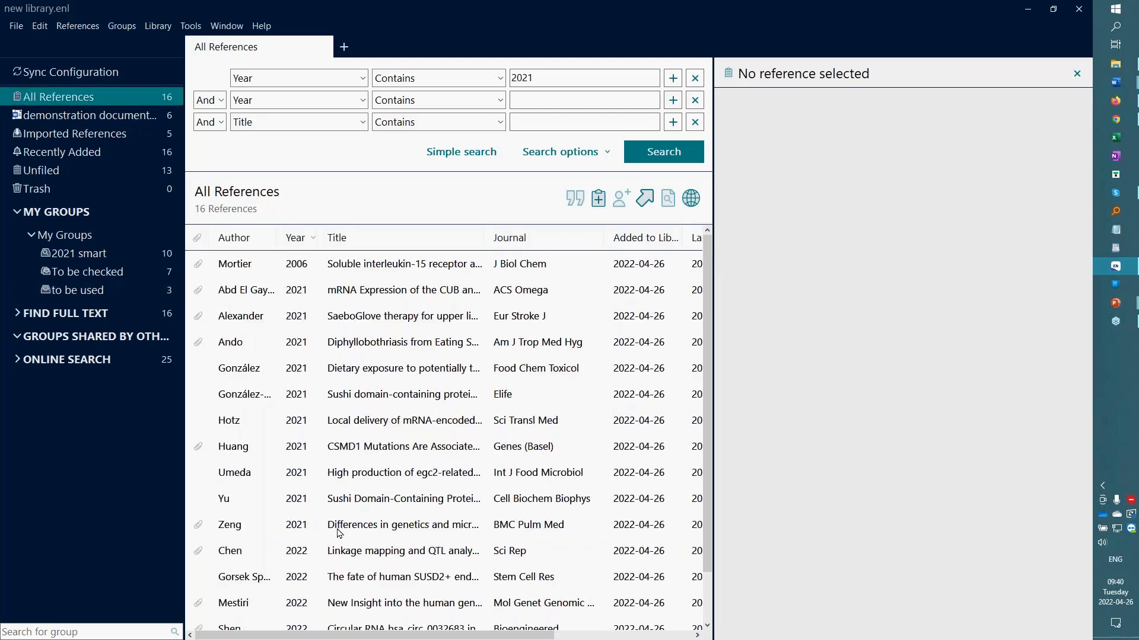
pyautogui.click(300, 533)
pyautogui.moveTo(383, 525); pyautogui.dragTo(133, 288)
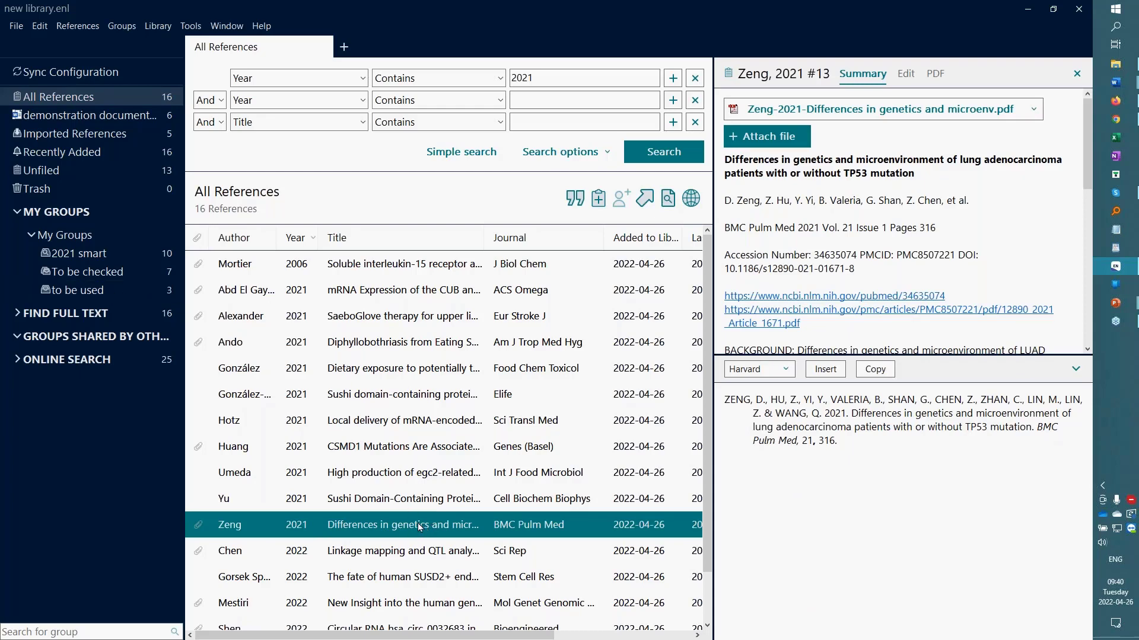
pyautogui.moveTo(417, 523); pyautogui.dragTo(128, 293)
pyautogui.press('super+e')
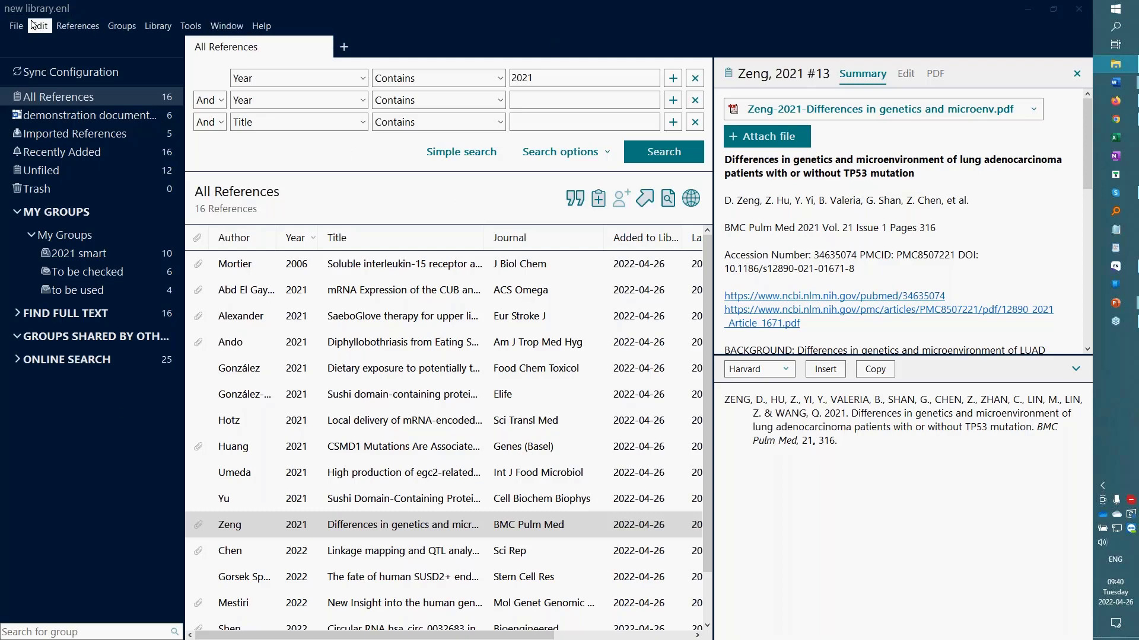
# Create a new EndNote library named "sync2" in the Library_bibliotek folder and maximise its window.
pyautogui.click(13, 26)
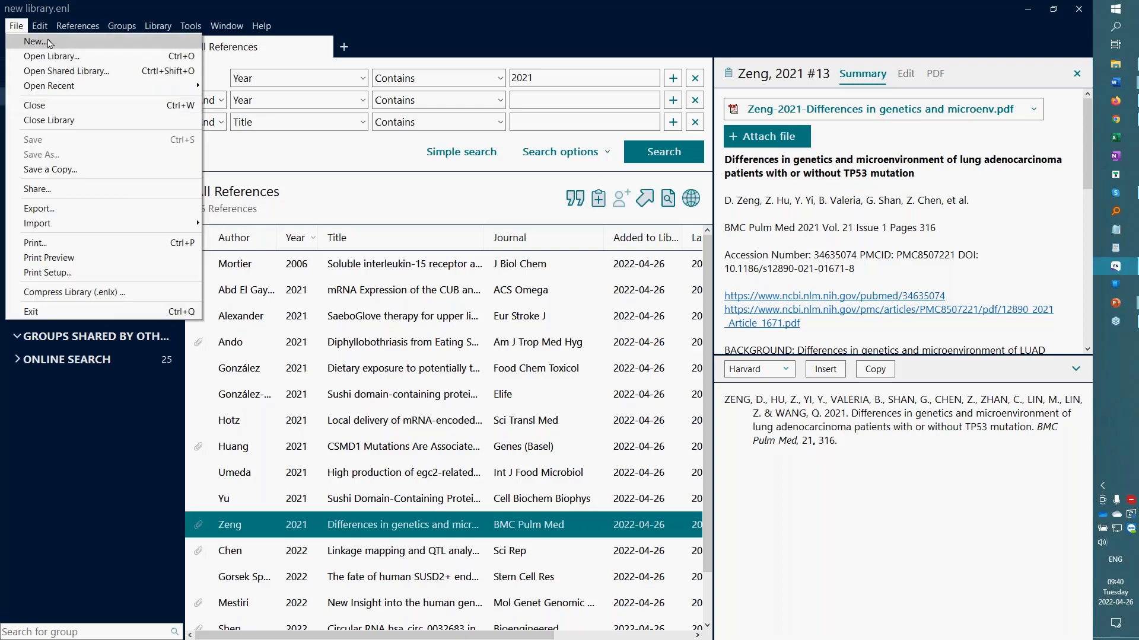
pyautogui.click(49, 43)
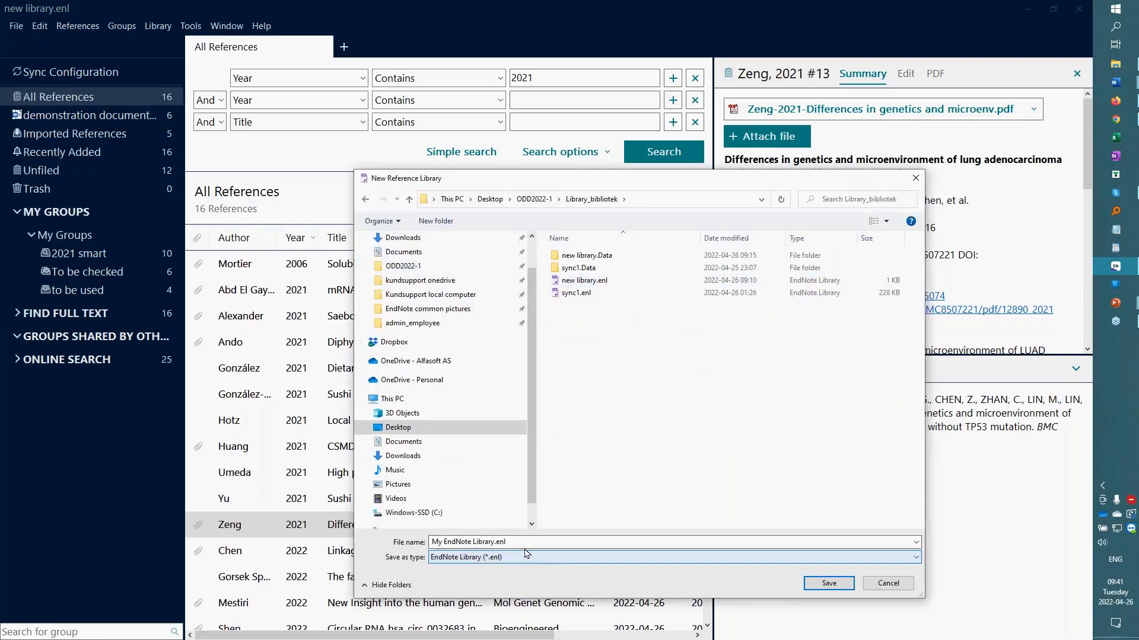
pyautogui.click(541, 541)
pyautogui.write('sync2')
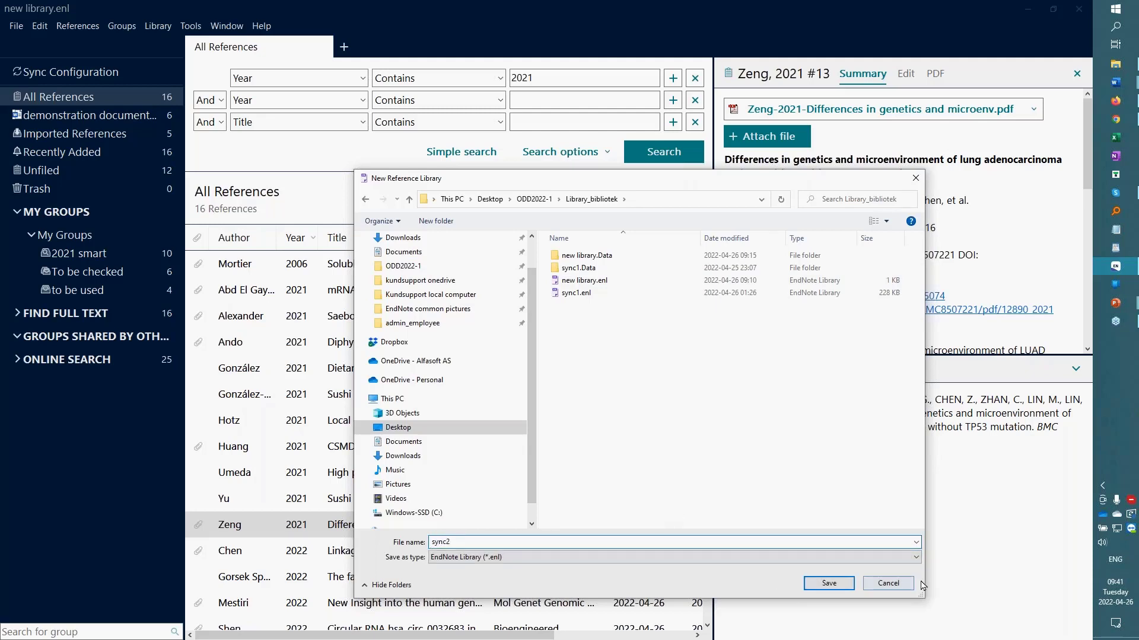
pyautogui.click(844, 587)
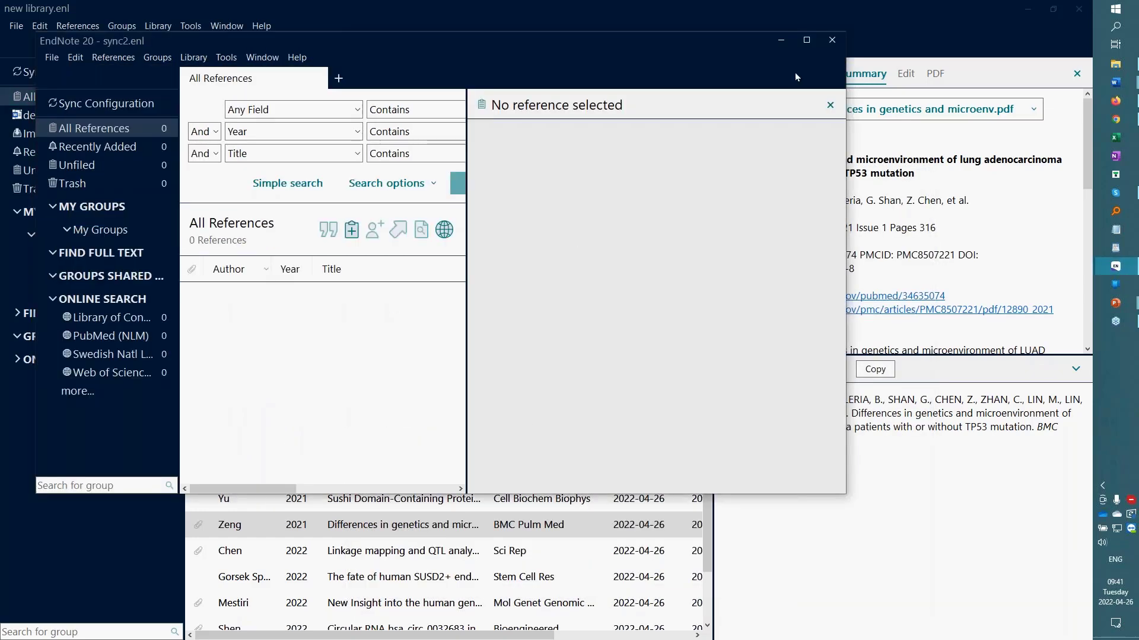
pyautogui.click(808, 40)
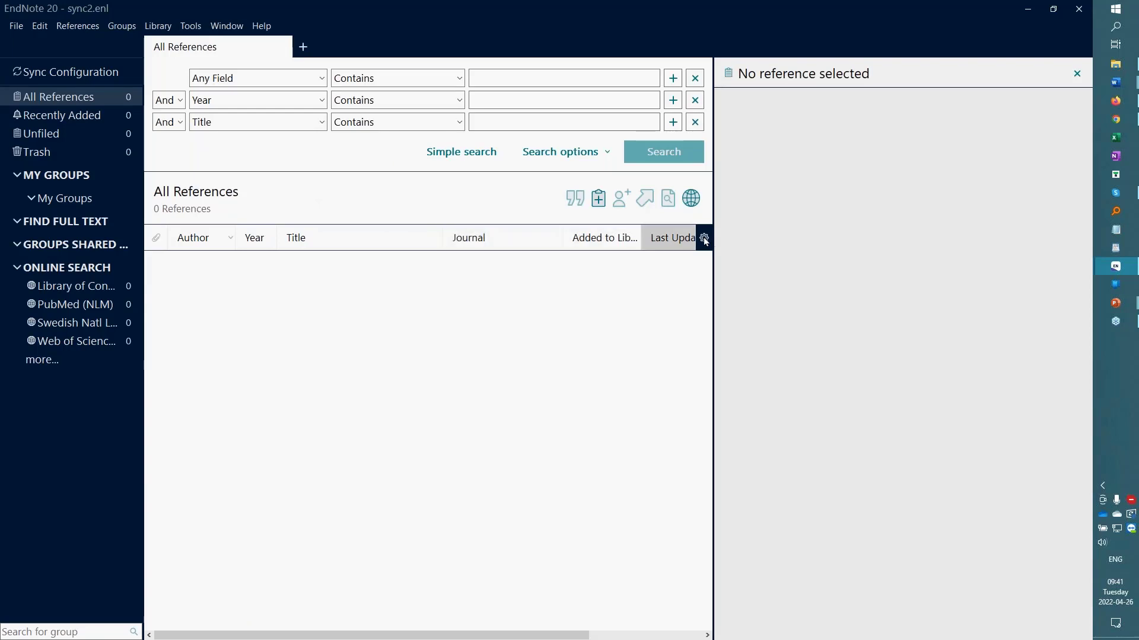
# Examine the Sync settings in the EndNote preferences and close them without changes.
pyautogui.click(705, 238)
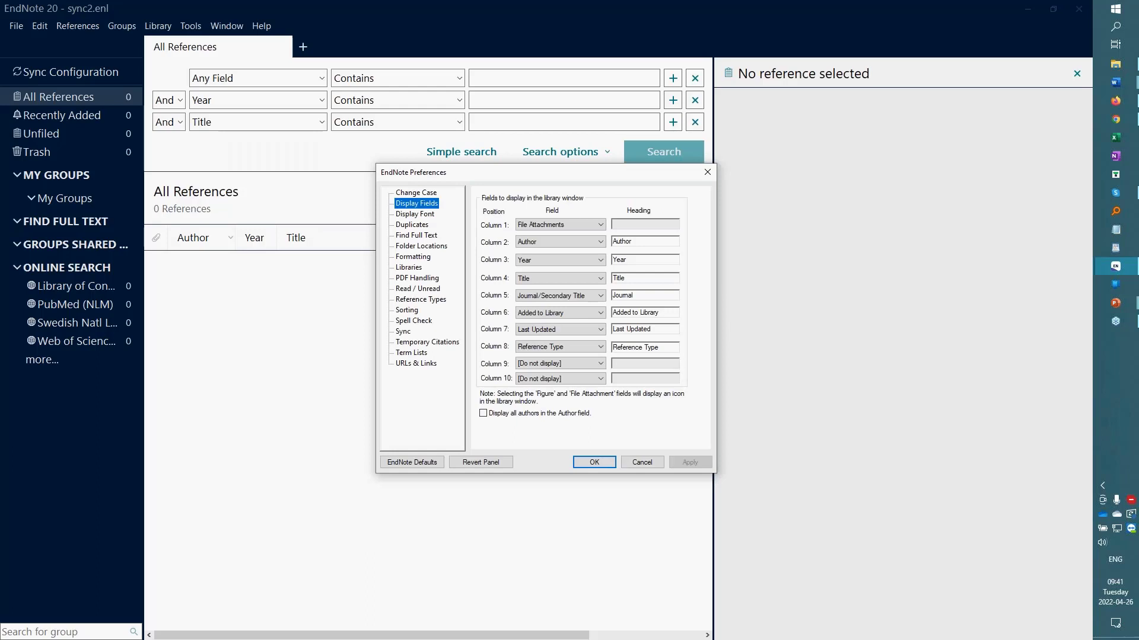
pyautogui.click(403, 332)
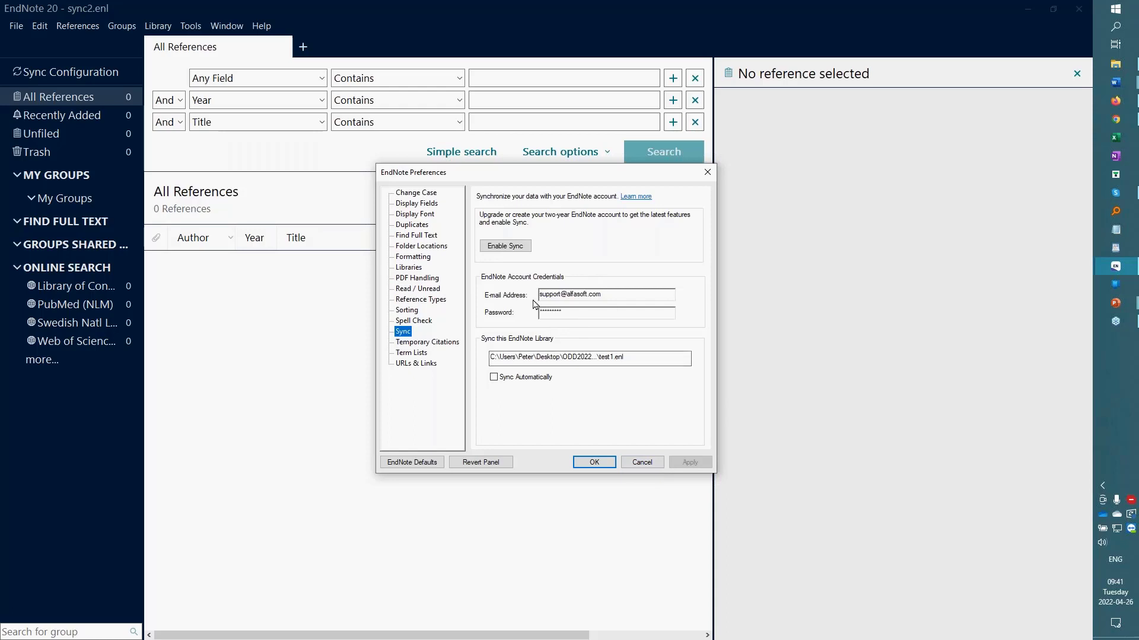
pyautogui.click(645, 470)
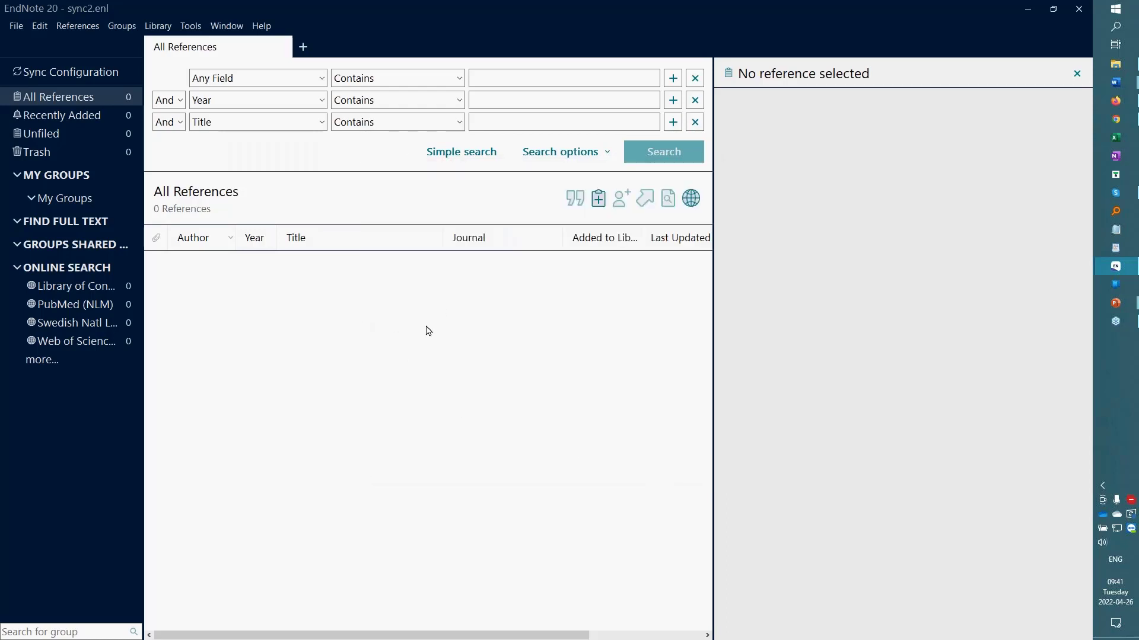
# Switch the sync2 library to simple search and sync it with the EndNote account, accepting the merge of libraries.
pyautogui.click(464, 155)
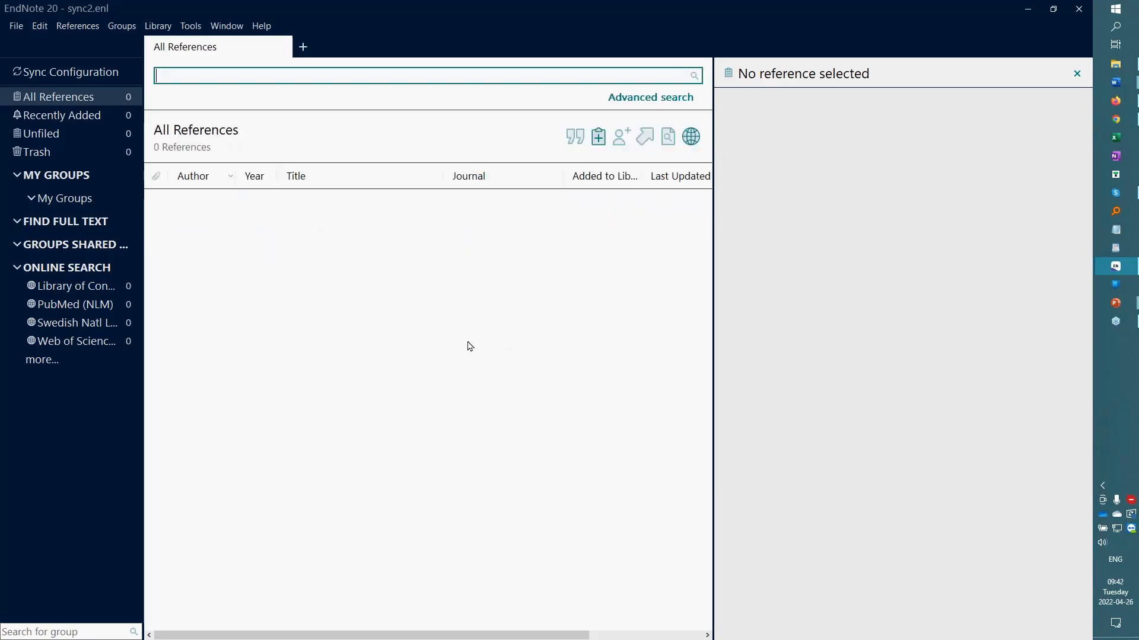
pyautogui.click(159, 29)
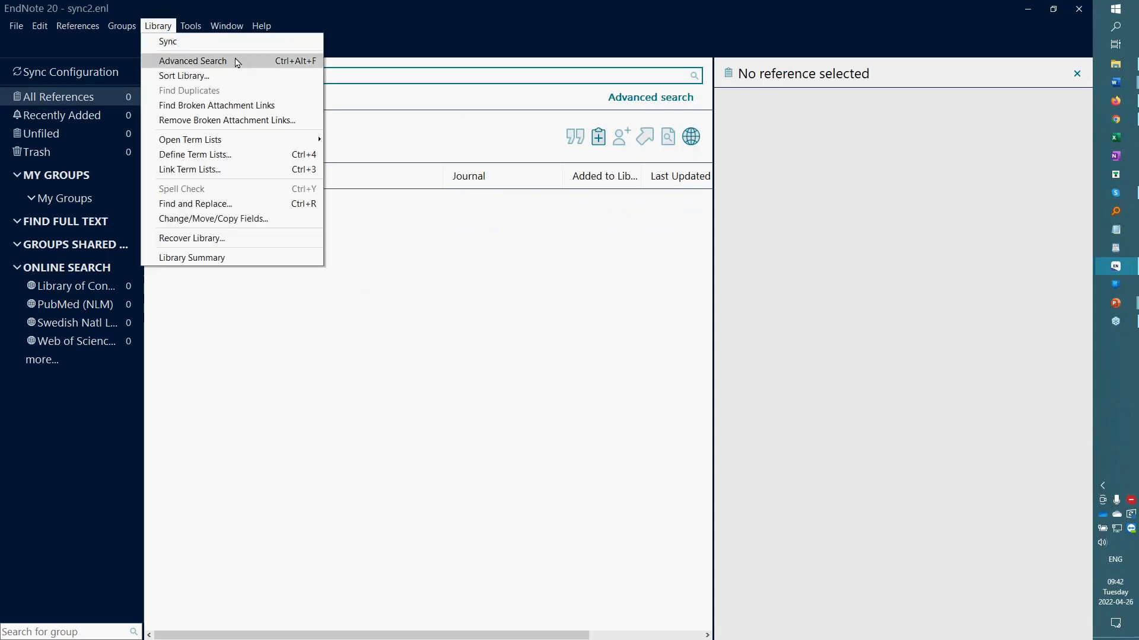
pyautogui.click(202, 46)
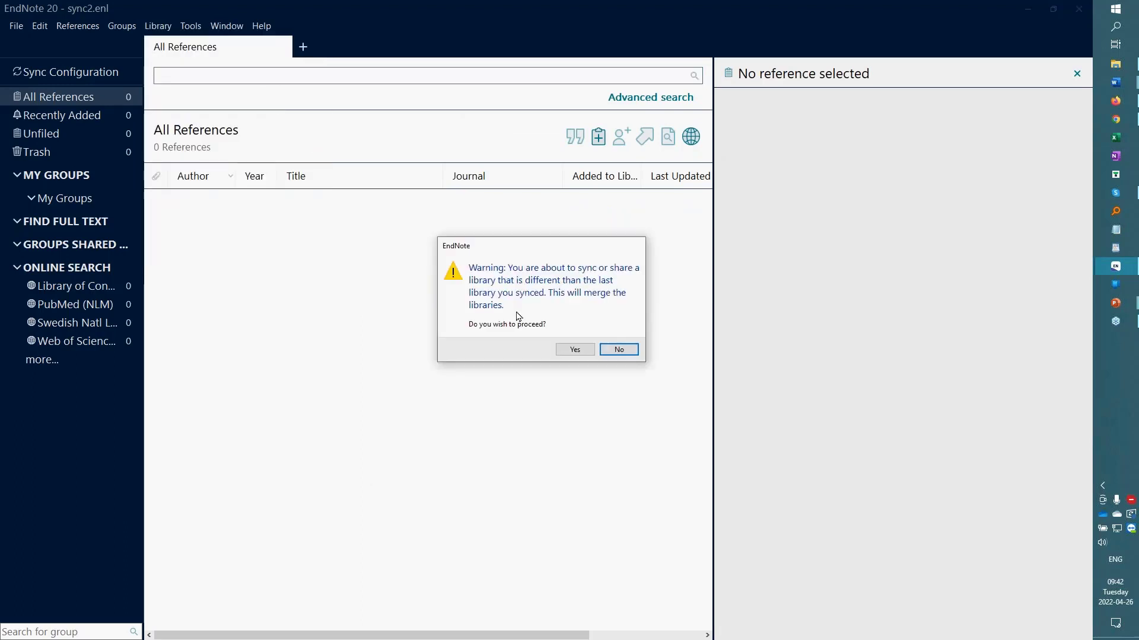
pyautogui.click(573, 350)
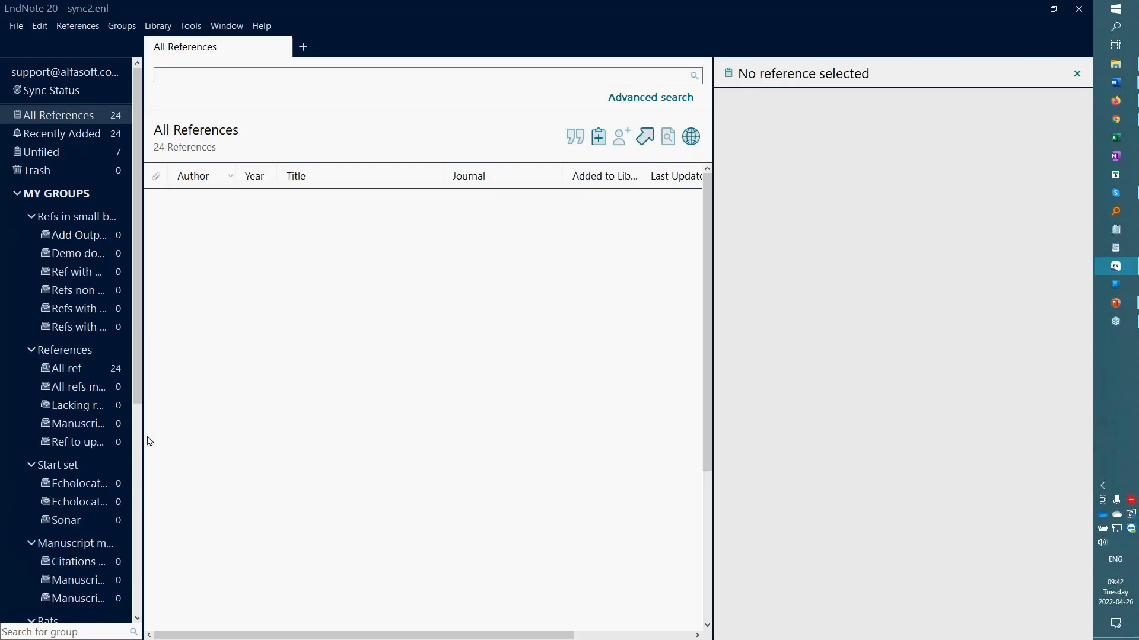
# Widen the groups pane and compare the local and online library details in the sync status.
pyautogui.moveTo(141, 462); pyautogui.dragTo(430, 431)
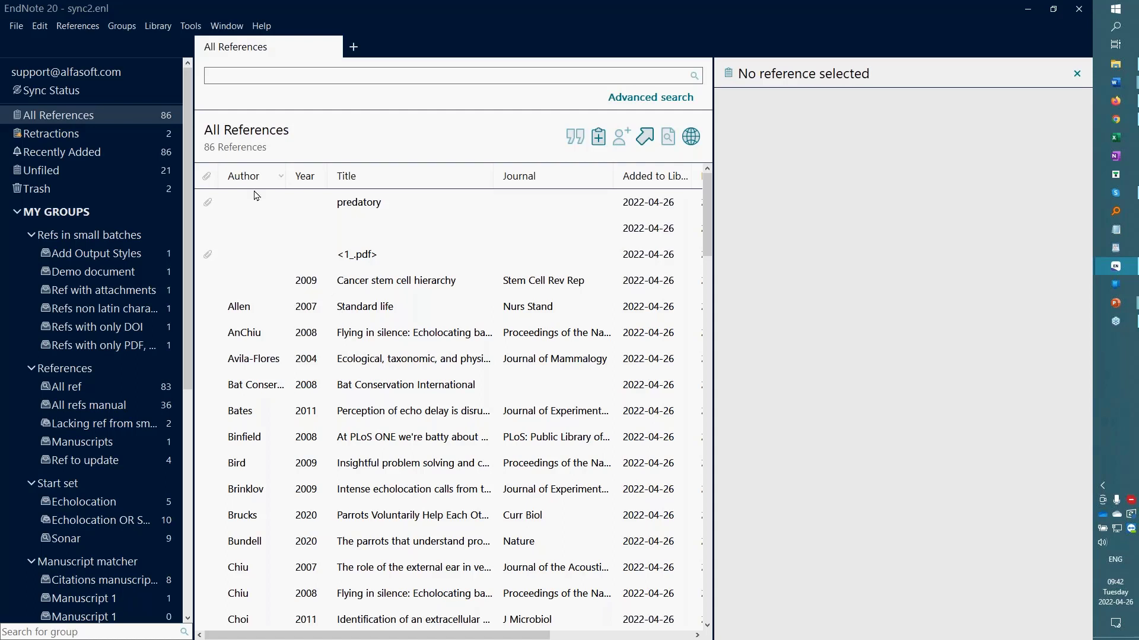
pyautogui.click(65, 94)
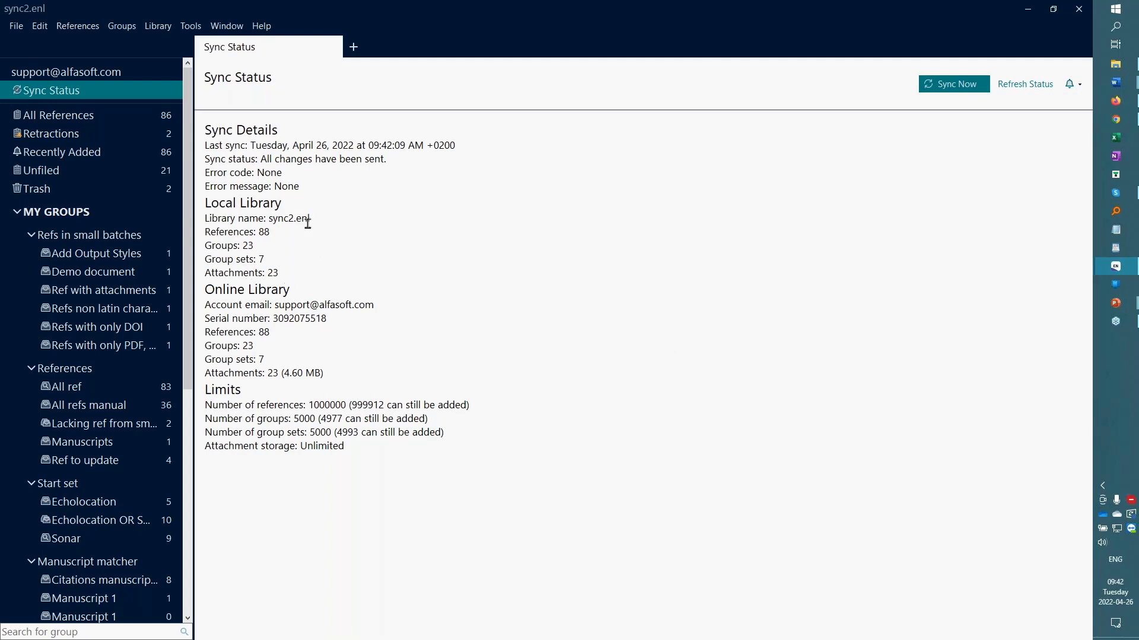
pyautogui.moveTo(293, 275); pyautogui.dragTo(204, 199)
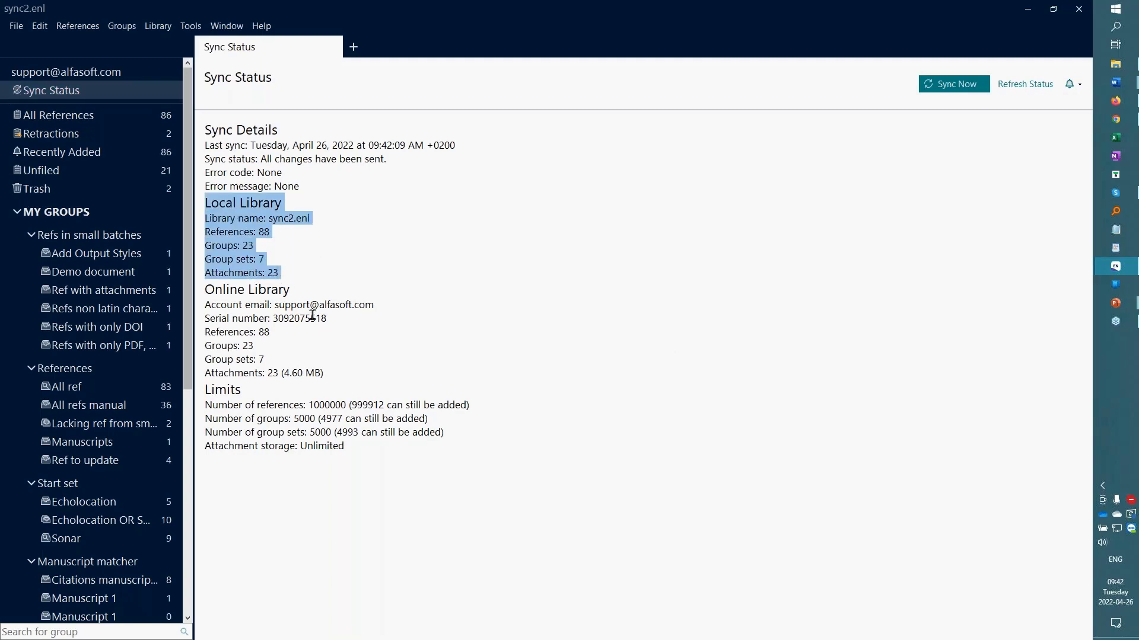
pyautogui.moveTo(339, 370); pyautogui.dragTo(199, 290)
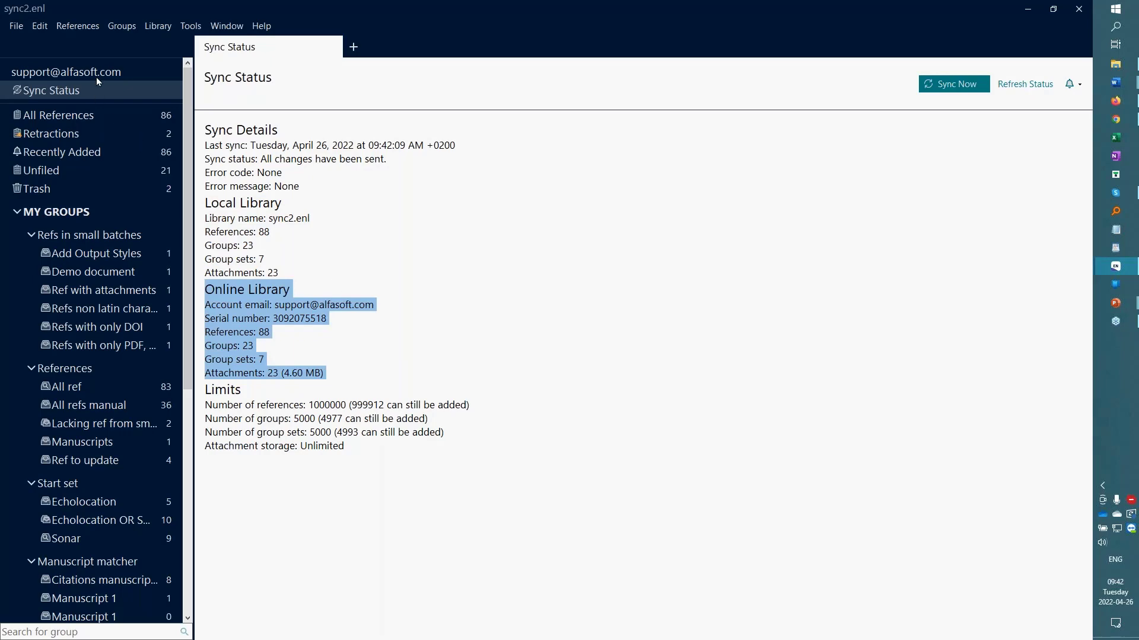
# Open the Retractions group and examine the retraction reasons for the "Cancer stem cell hierarchy" reference.
pyautogui.click(95, 115)
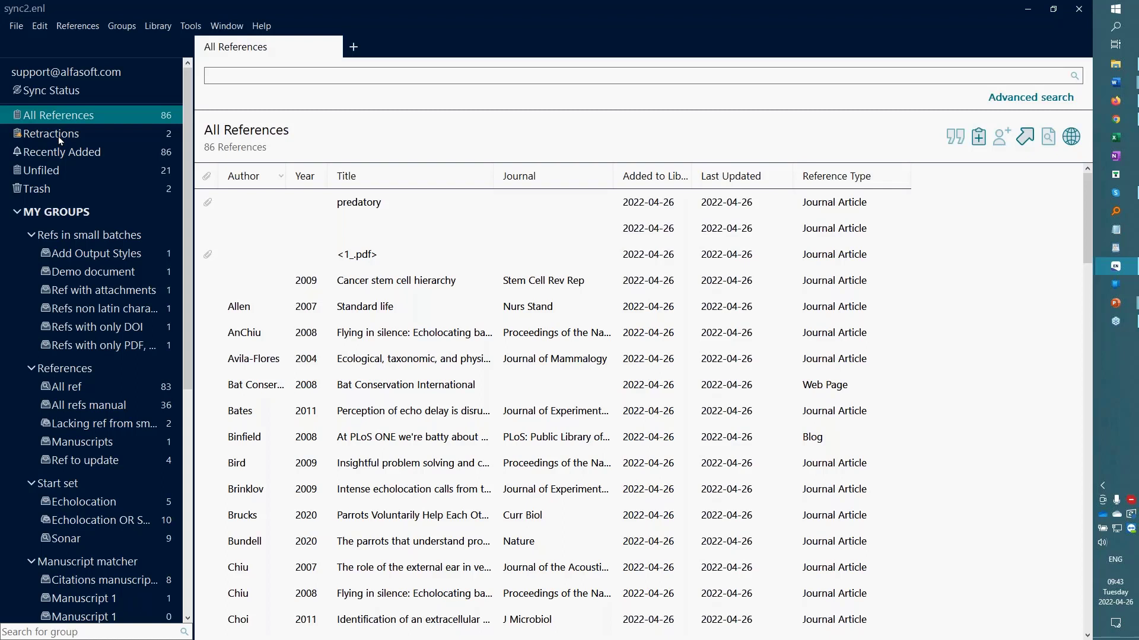
pyautogui.click(37, 136)
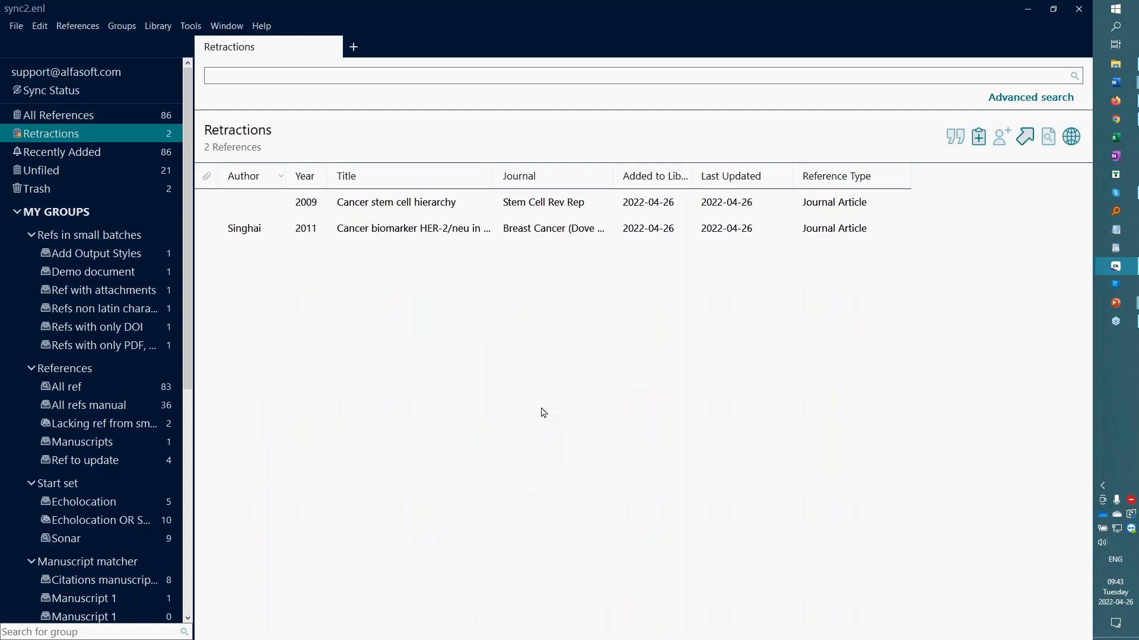
pyautogui.click(380, 208)
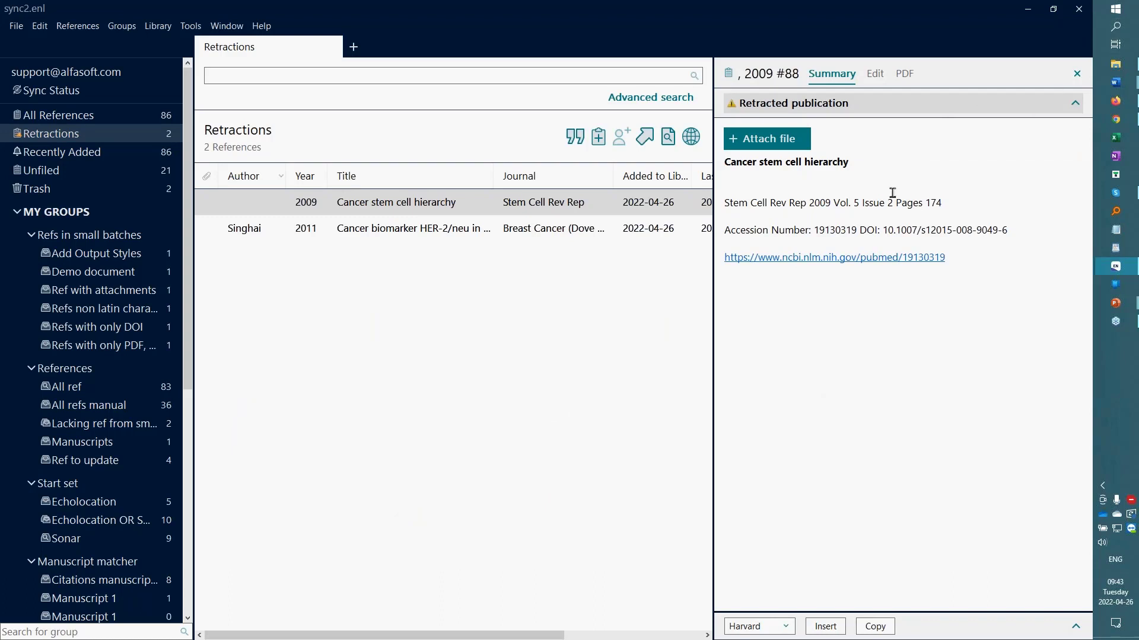
pyautogui.click(1075, 110)
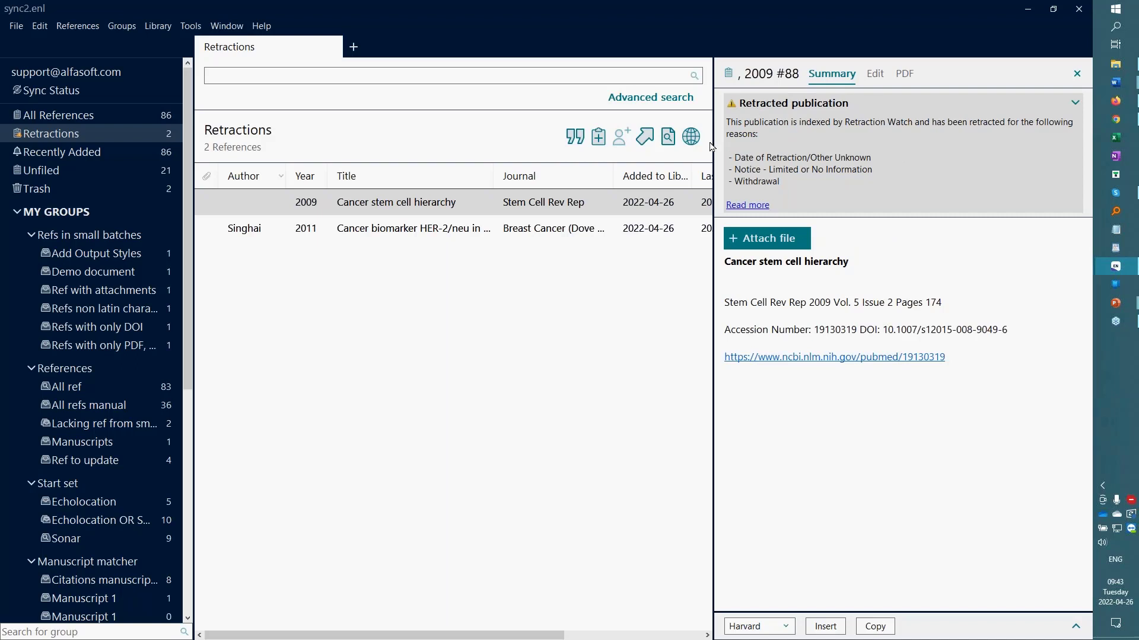
pyautogui.moveTo(800, 183); pyautogui.dragTo(728, 158)
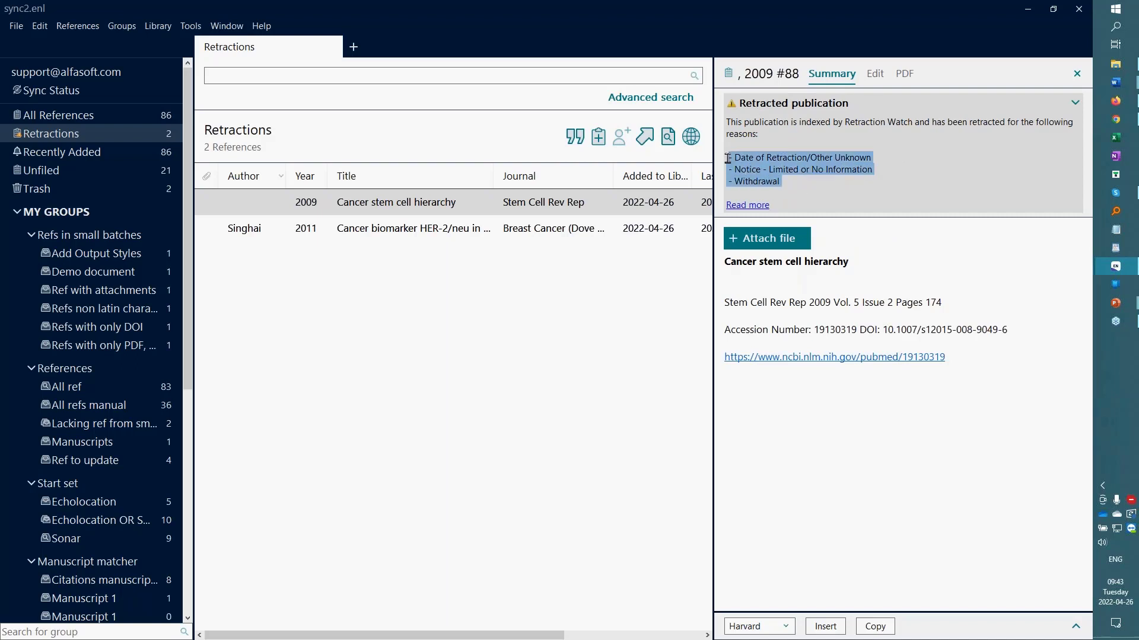
# Read the retraction statement on the article's web page, return to EndNote and highlight the reference's DOI.
pyautogui.click(749, 206)
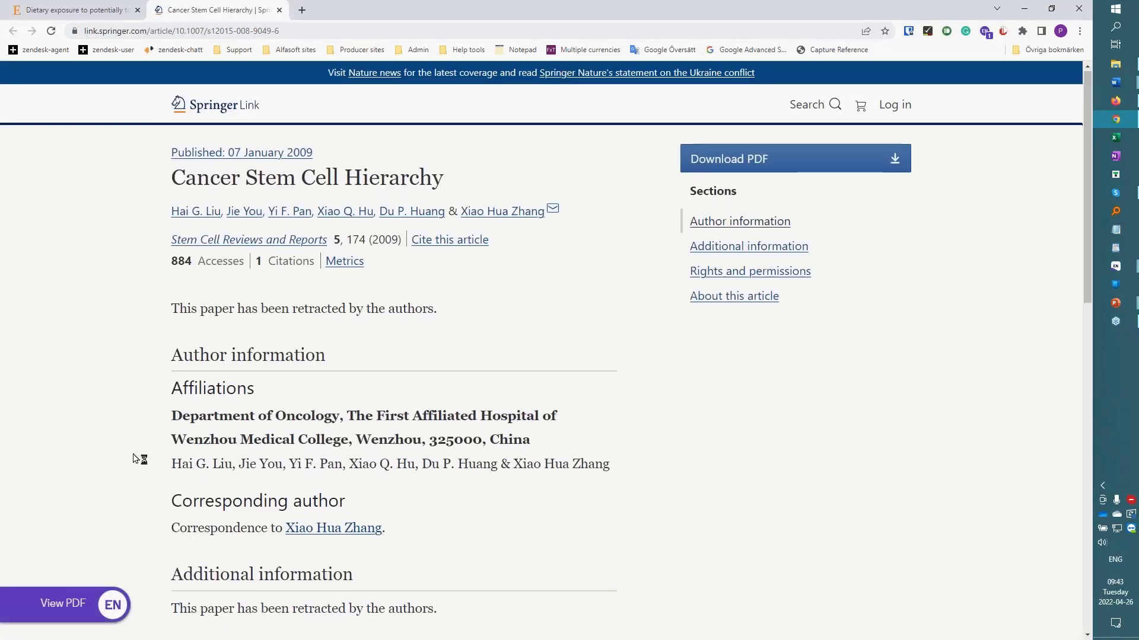
pyautogui.scroll(-5, 140, 460)
pyautogui.moveTo(456, 309); pyautogui.dragTo(163, 321)
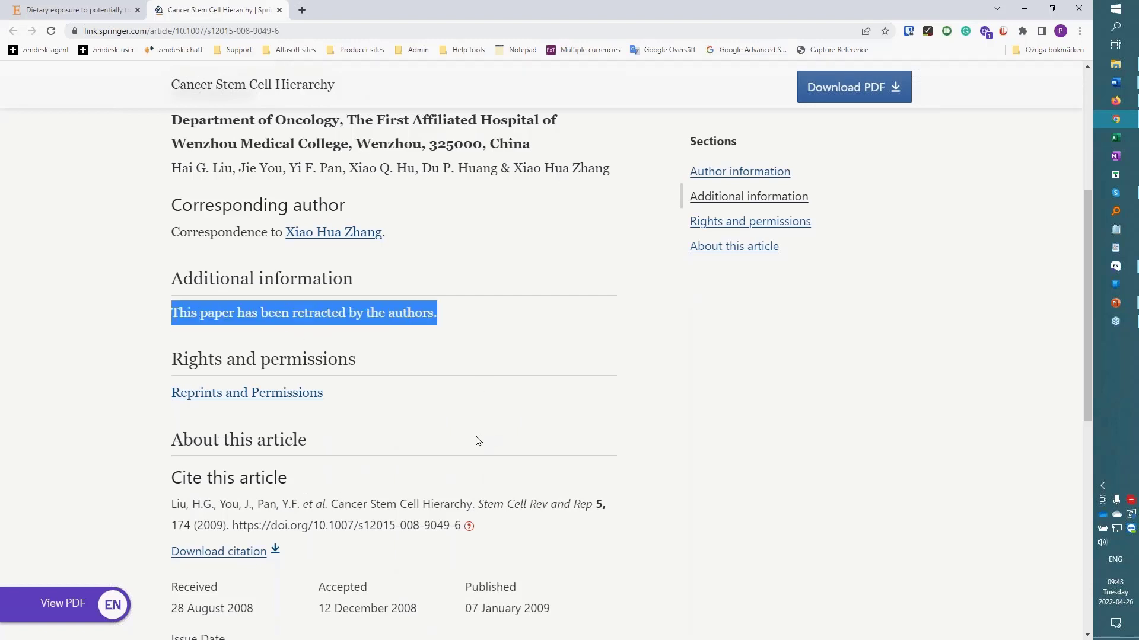
pyautogui.click(1028, 10)
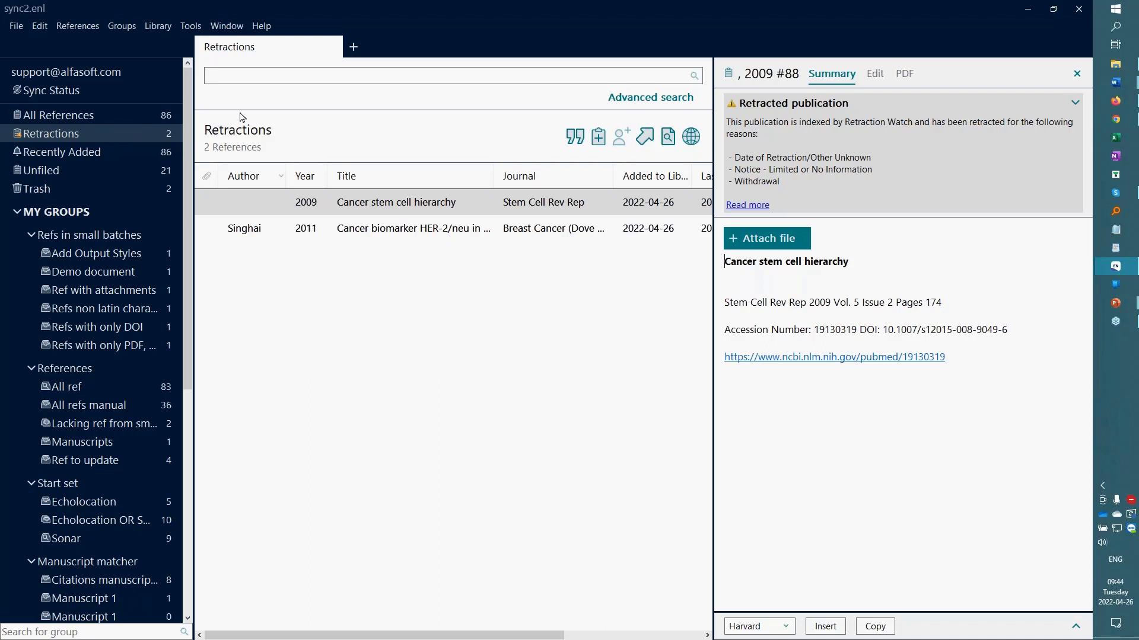
pyautogui.moveTo(1011, 329); pyautogui.dragTo(886, 329)
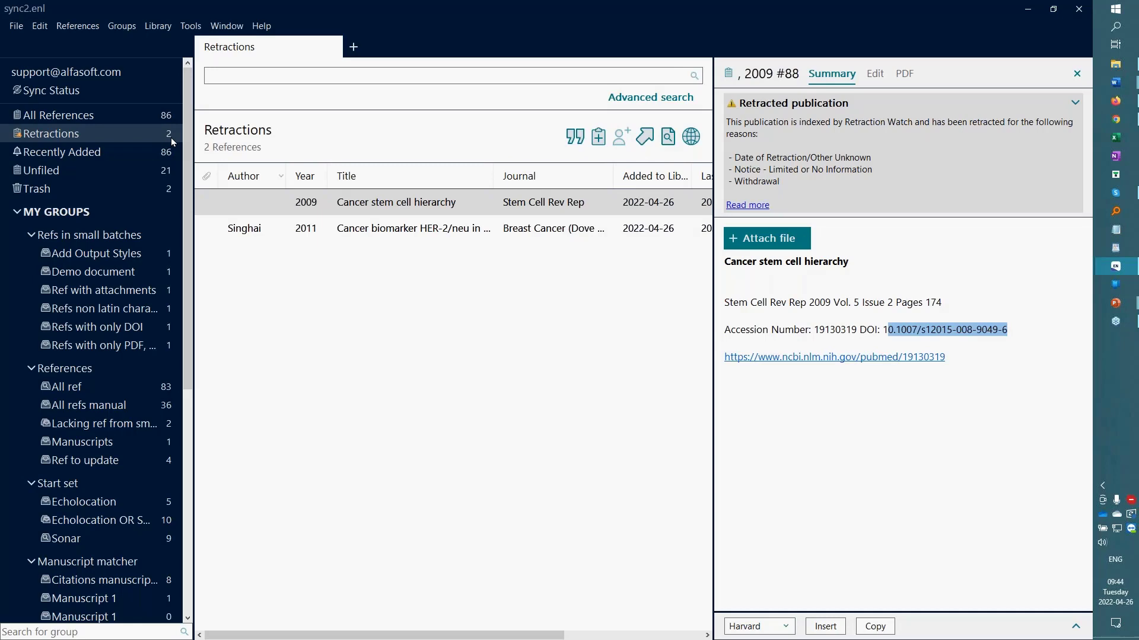
# Examine the retraction reasons for the "Cancer biomarker HER-2/neu in breast cancer in Indian women" reference.
pyautogui.click(416, 229)
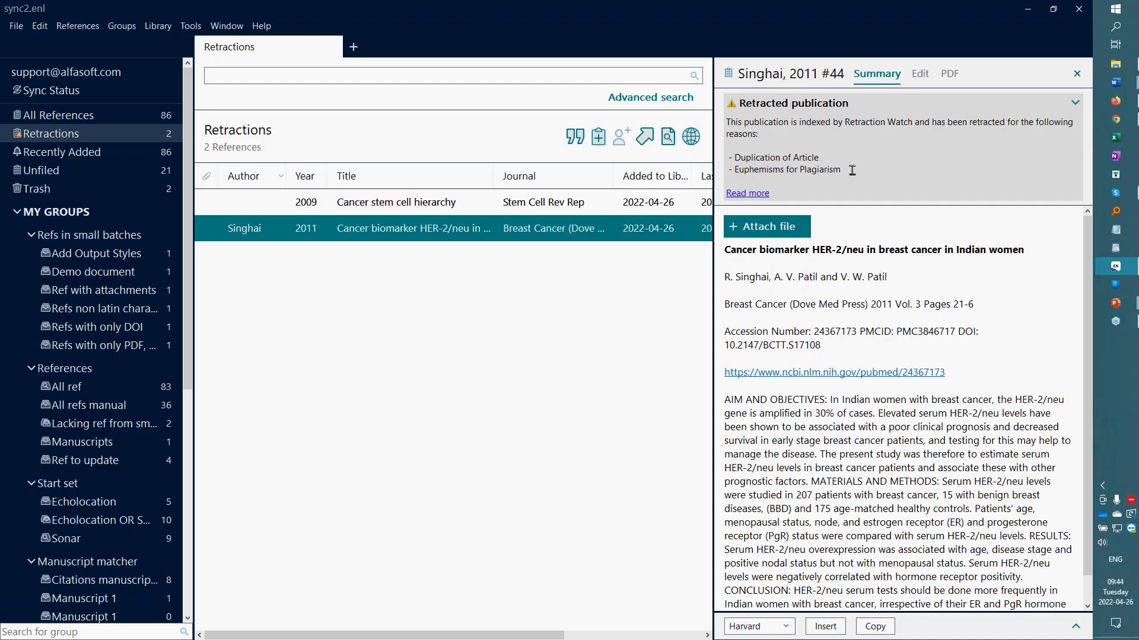
pyautogui.moveTo(843, 170); pyautogui.dragTo(727, 155)
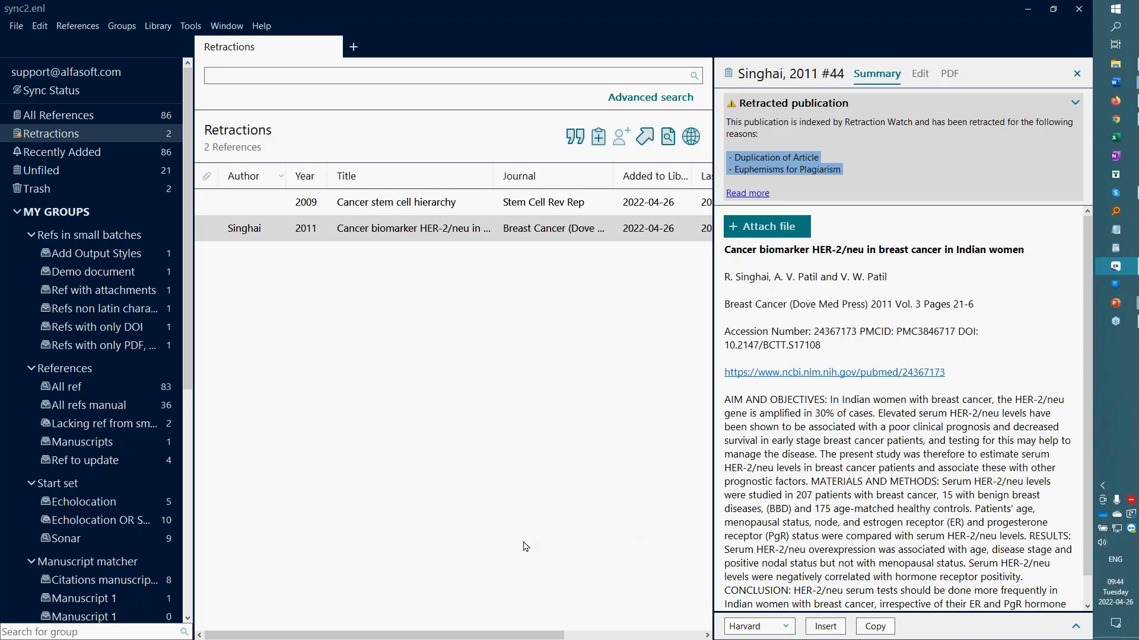
pyautogui.hotkey('alt', 'Tab')
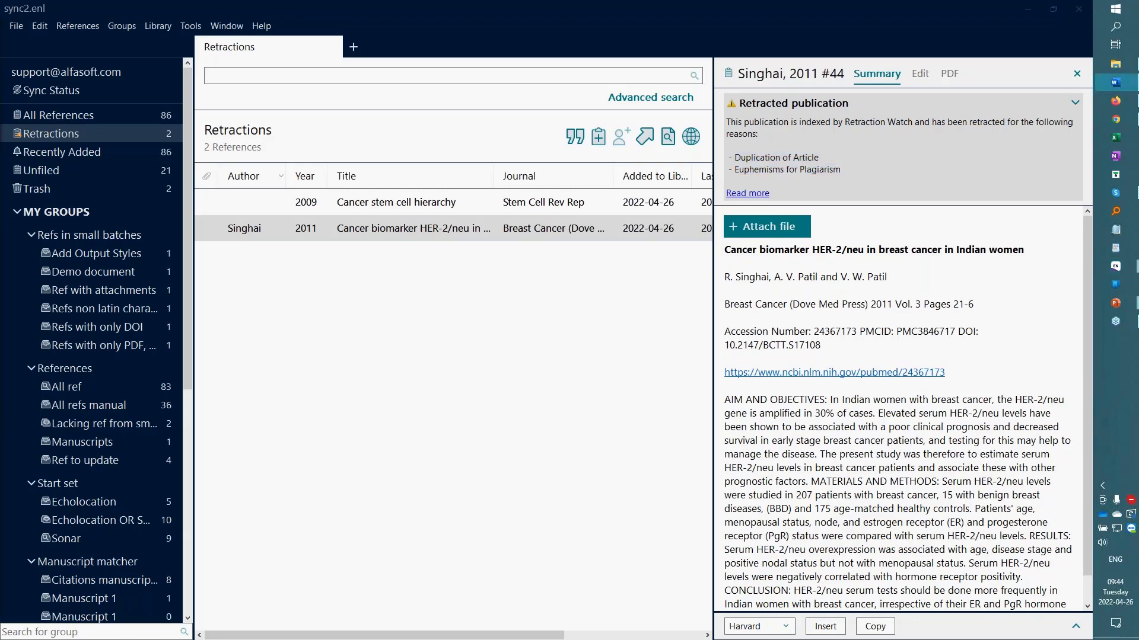
# Widen the groups pane further and list all references in the library.
pyautogui.moveTo(193, 303); pyautogui.dragTo(219, 305)
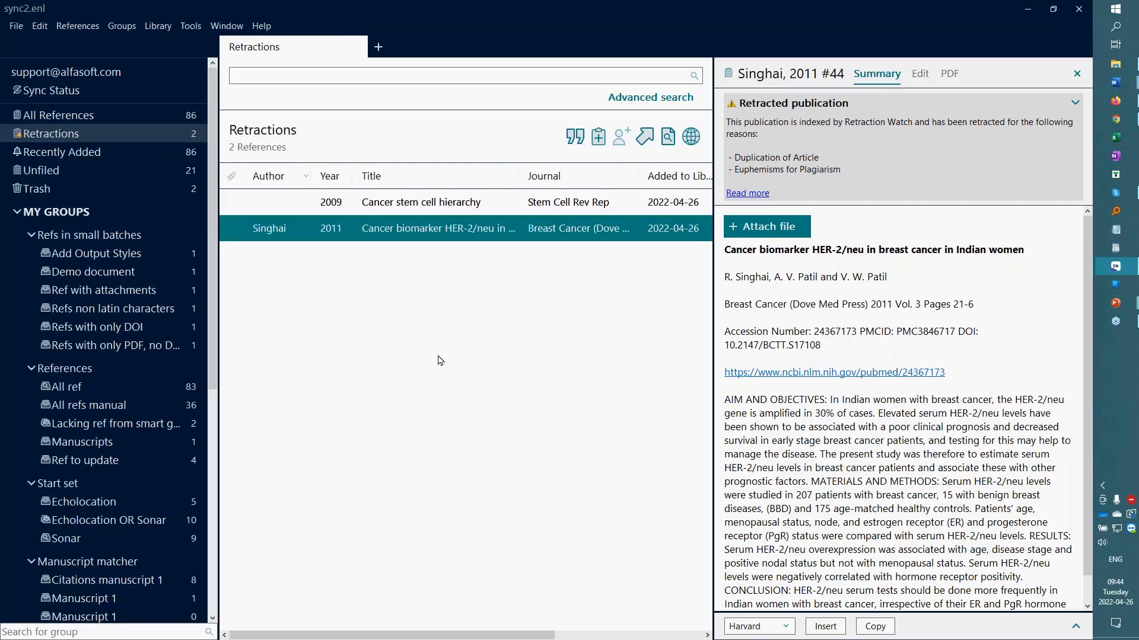
pyautogui.click(113, 117)
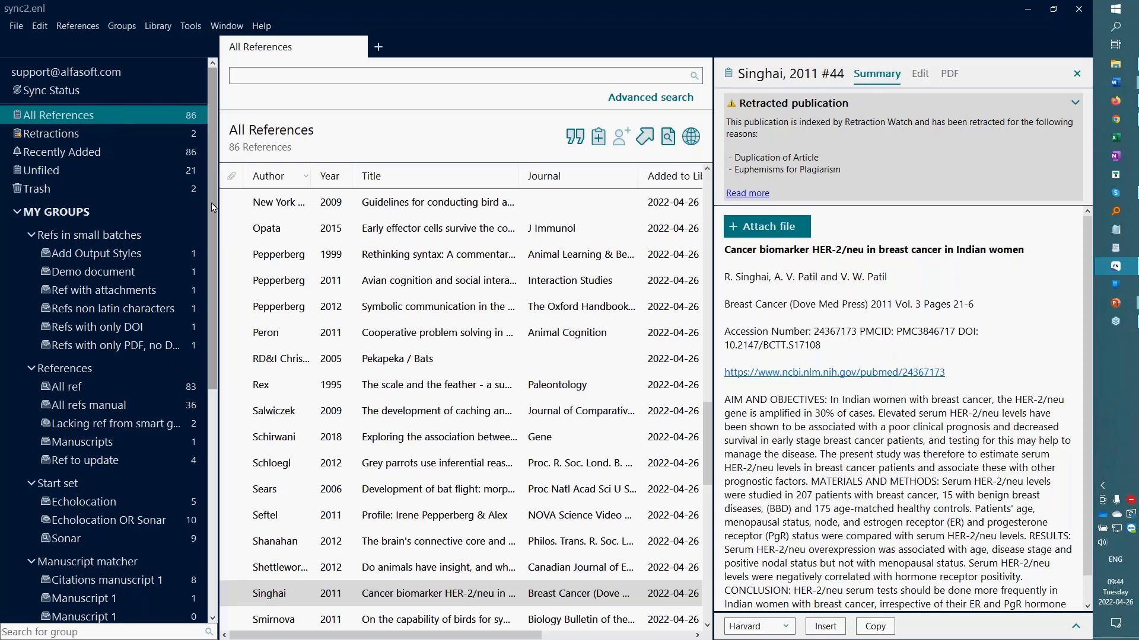
pyautogui.moveTo(214, 213); pyautogui.dragTo(214, 284)
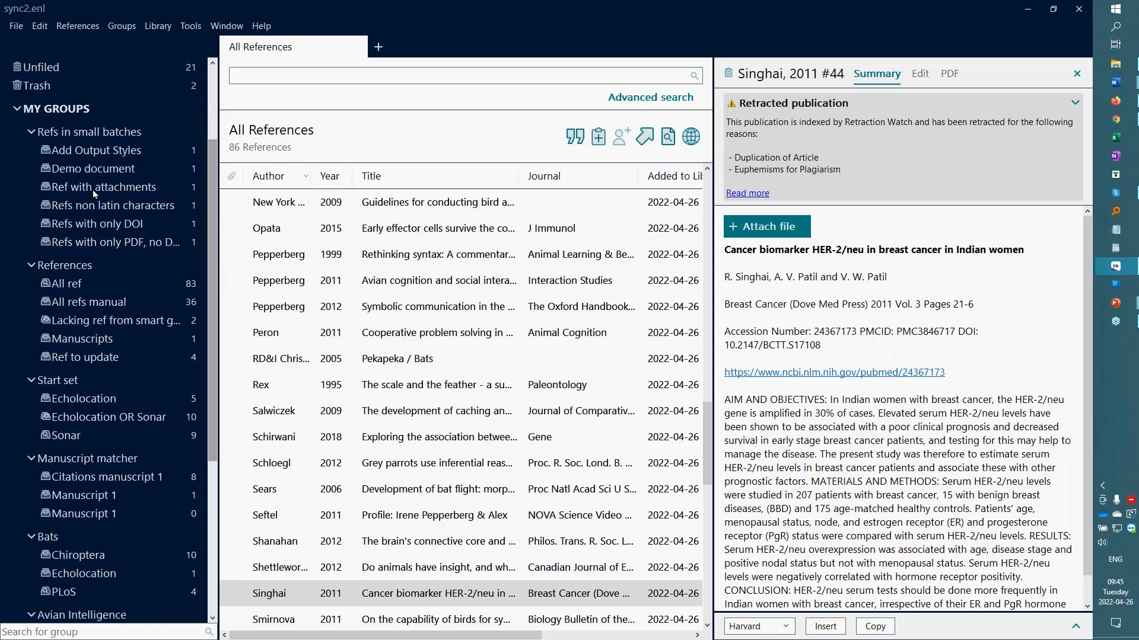
# Collapse the "Refs in small batches" and "References" group sets, expand them again and look through the group list.
pyautogui.click(26, 132)
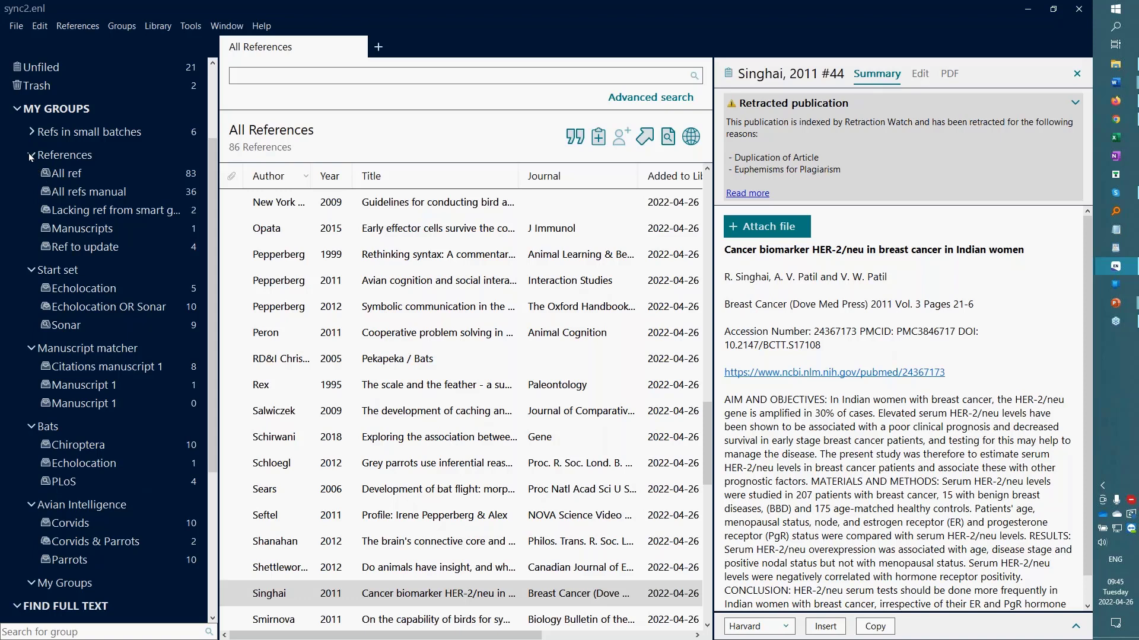
pyautogui.click(29, 154)
pyautogui.click(31, 178)
pyautogui.click(31, 178)
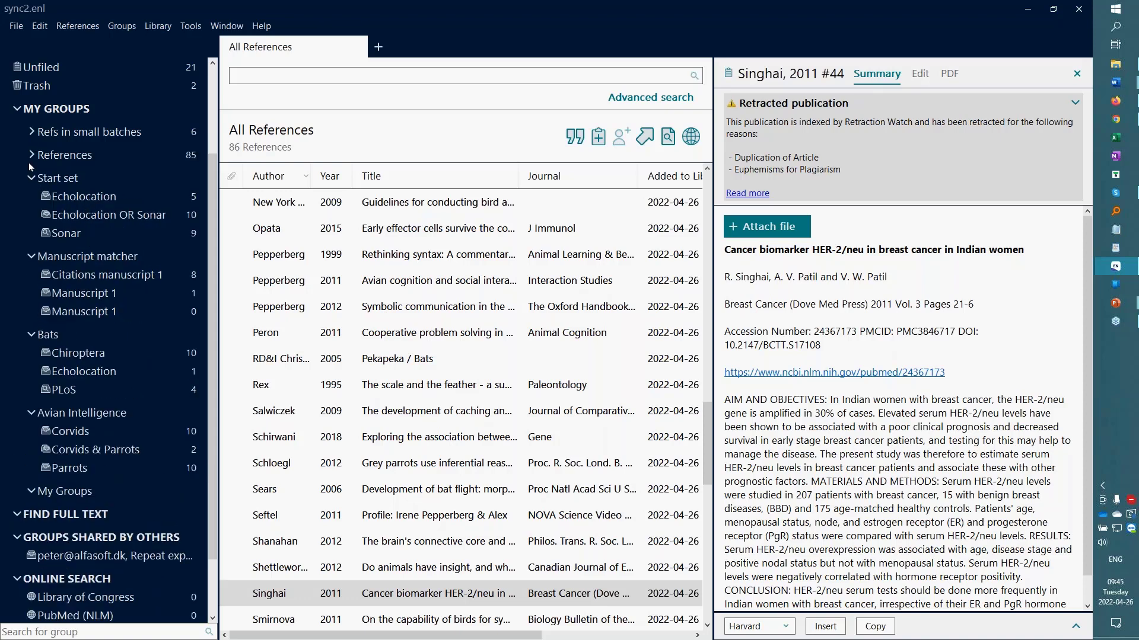
pyautogui.click(29, 154)
pyautogui.click(27, 134)
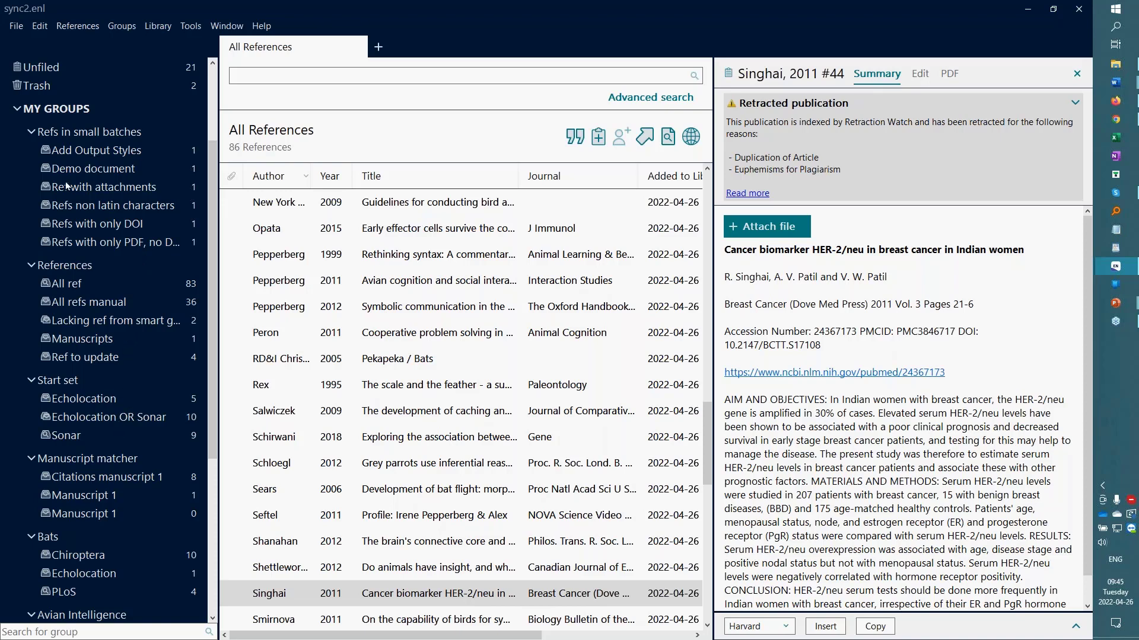
pyautogui.scroll(-3, 218, 256)
pyautogui.moveTo(217, 256); pyautogui.dragTo(199, 149)
pyautogui.scroll(1, 150, 411)
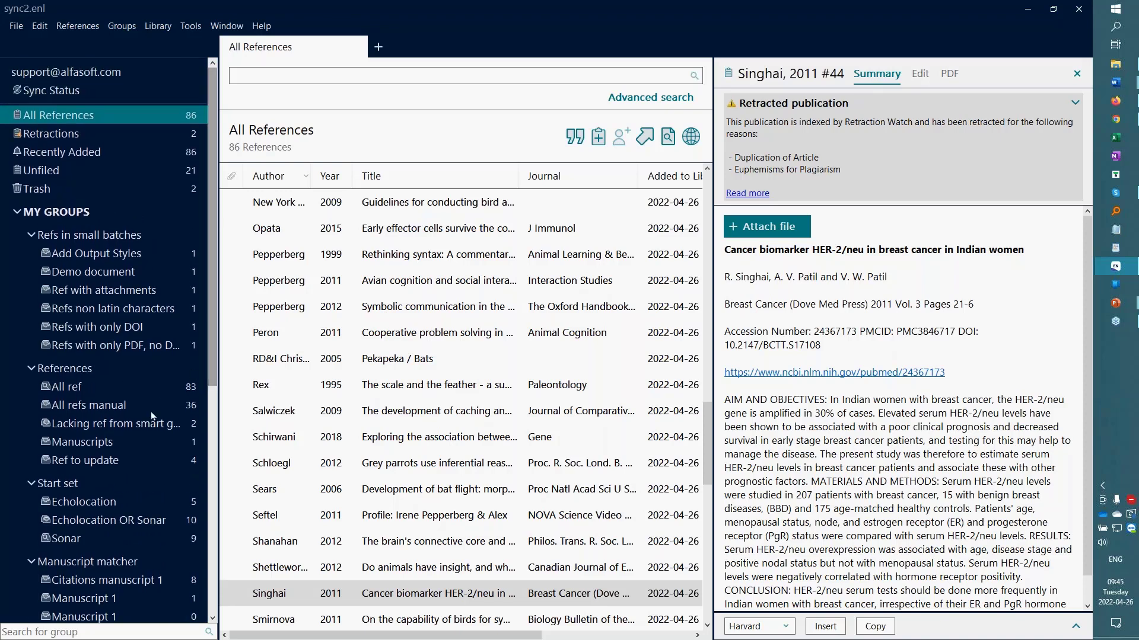
# Search the groups for "ref", show the references in the "Refs in small batches" group set, and clear the search.
pyautogui.click(86, 633)
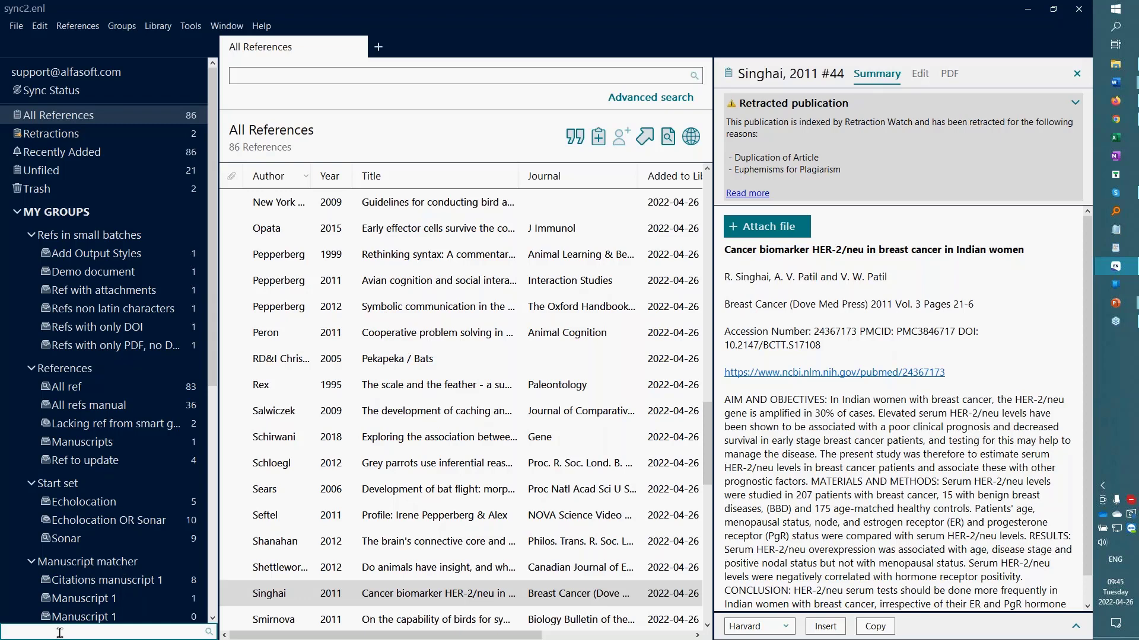
pyautogui.write('ref')
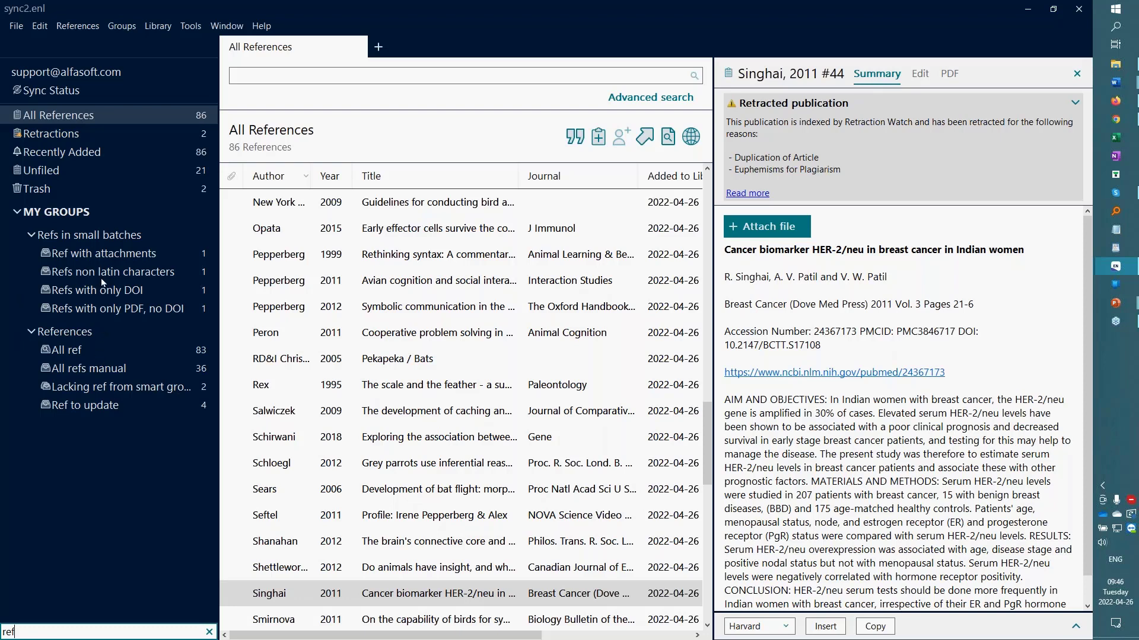
pyautogui.click(76, 235)
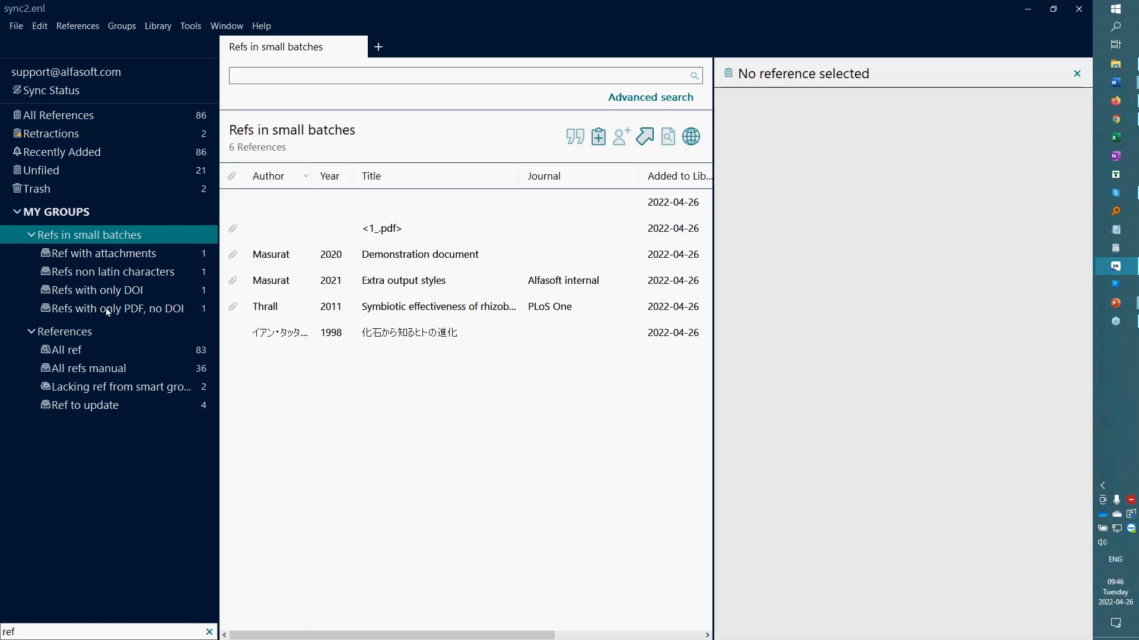
pyautogui.click(210, 632)
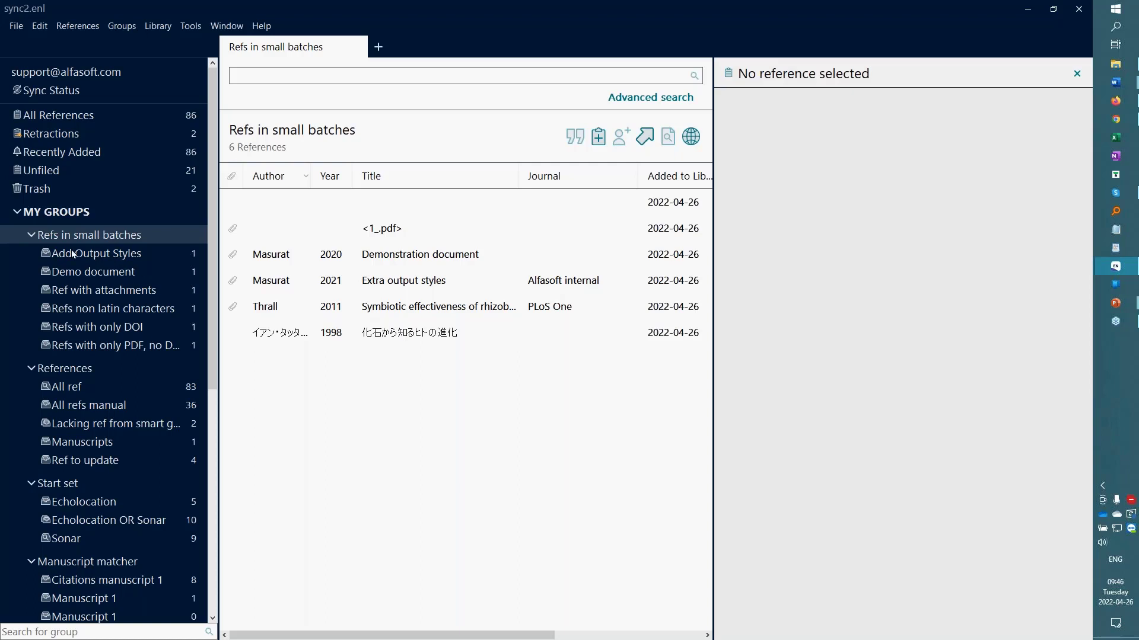
# Search the groups for "ad" and for "sty", and clear the group search.
pyautogui.click(28, 632)
pyautogui.write('a')
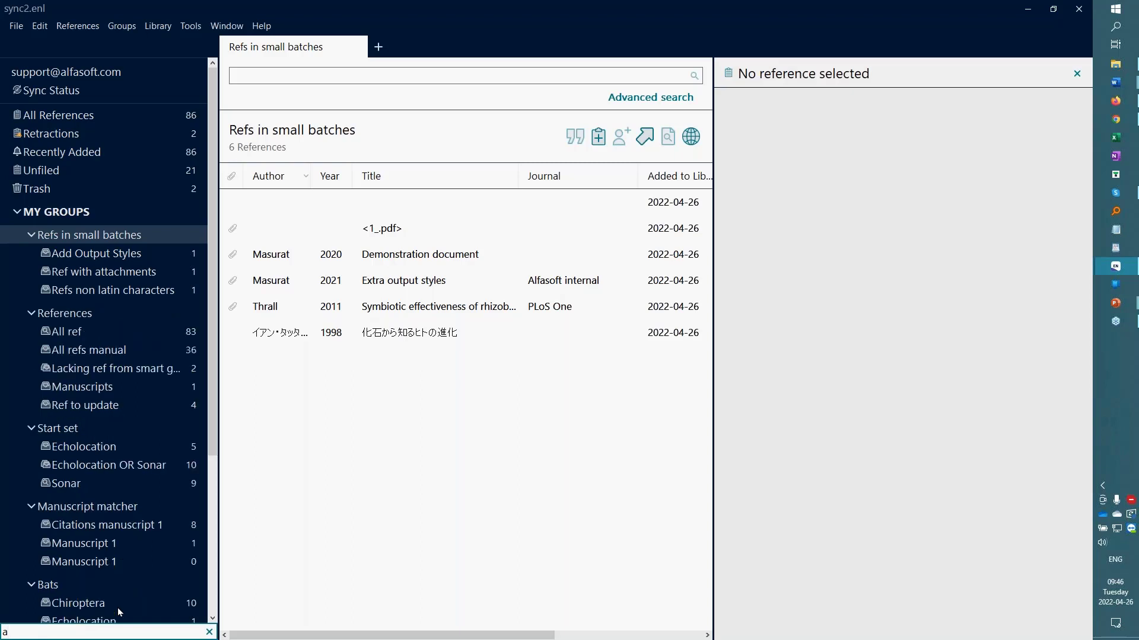
pyautogui.write('d')
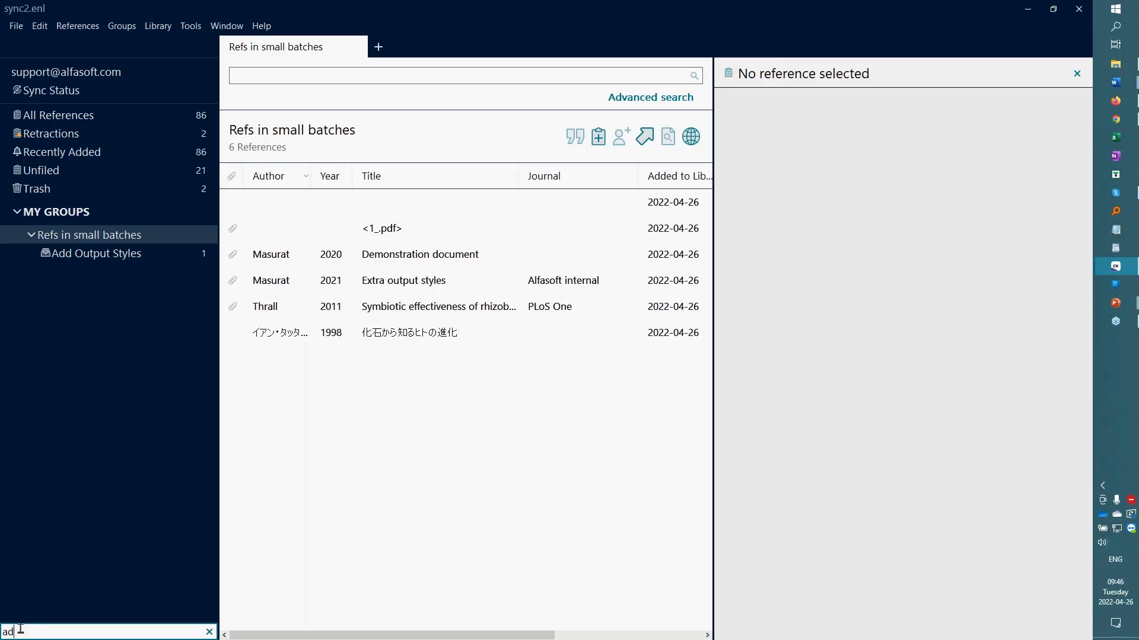
pyautogui.press('BackSpace')
pyautogui.press('BackSpace')
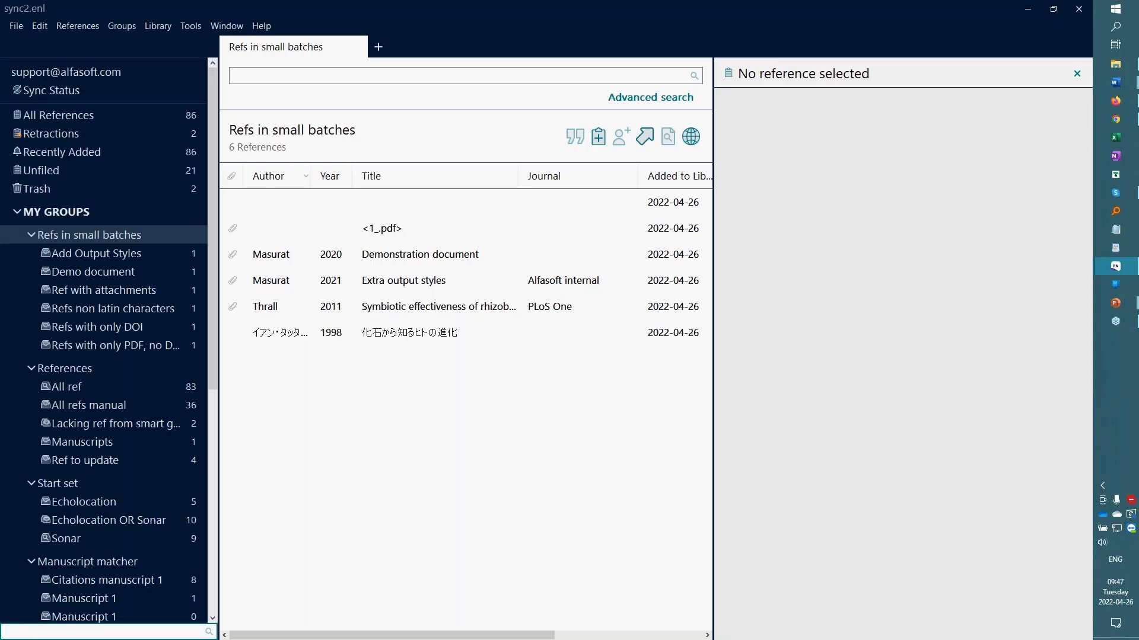
pyautogui.write('sty')
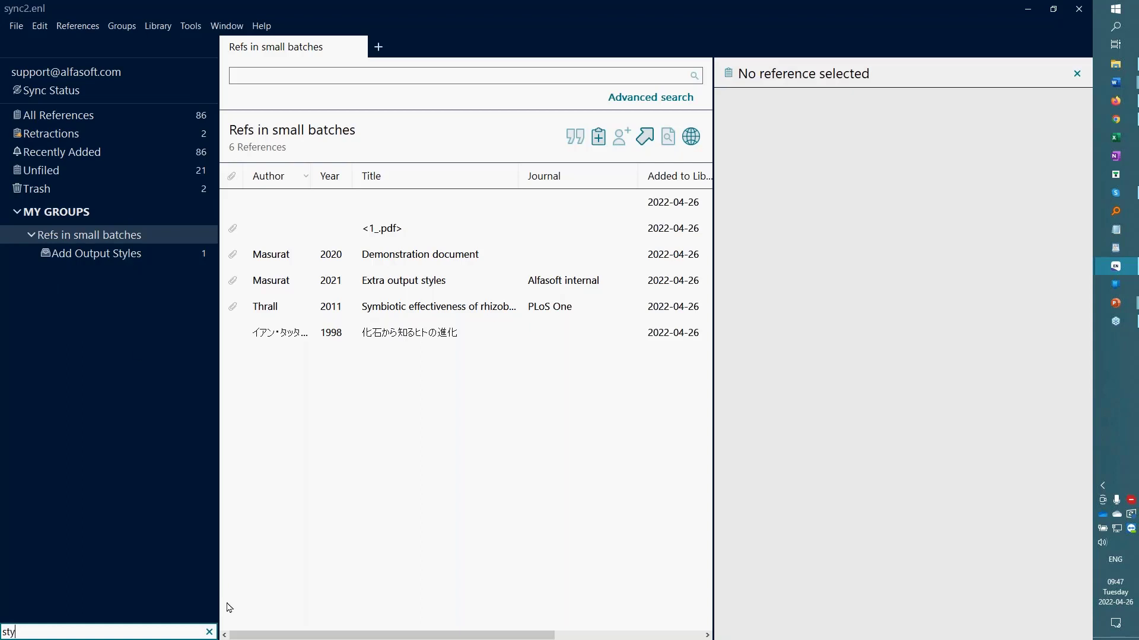
pyautogui.click(208, 632)
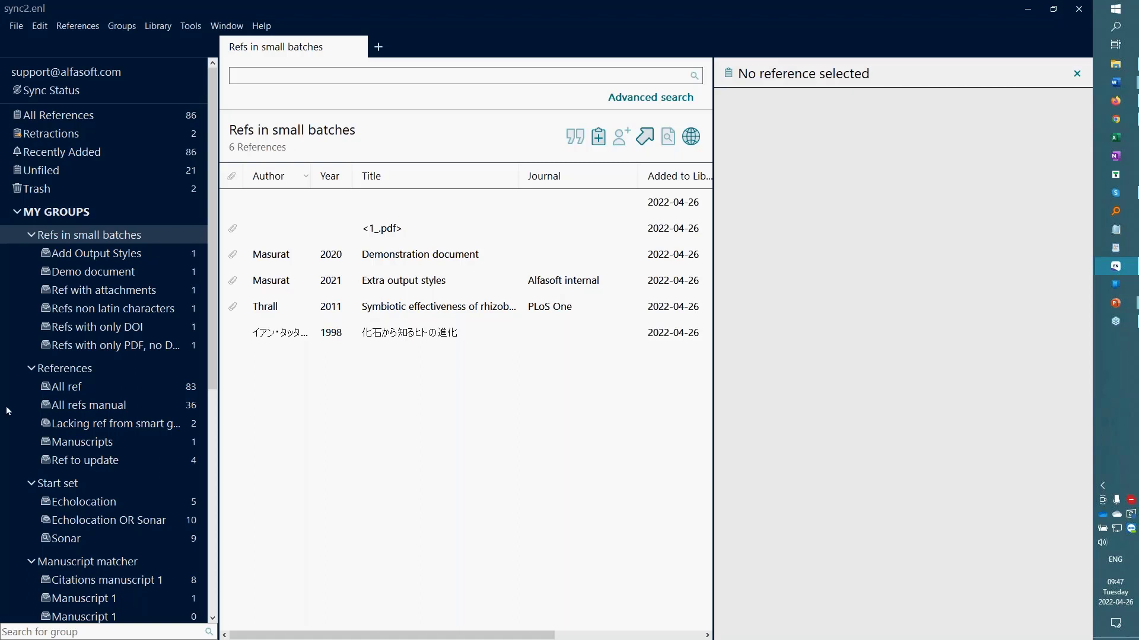
pyautogui.hotkey('alt', 'Tab')
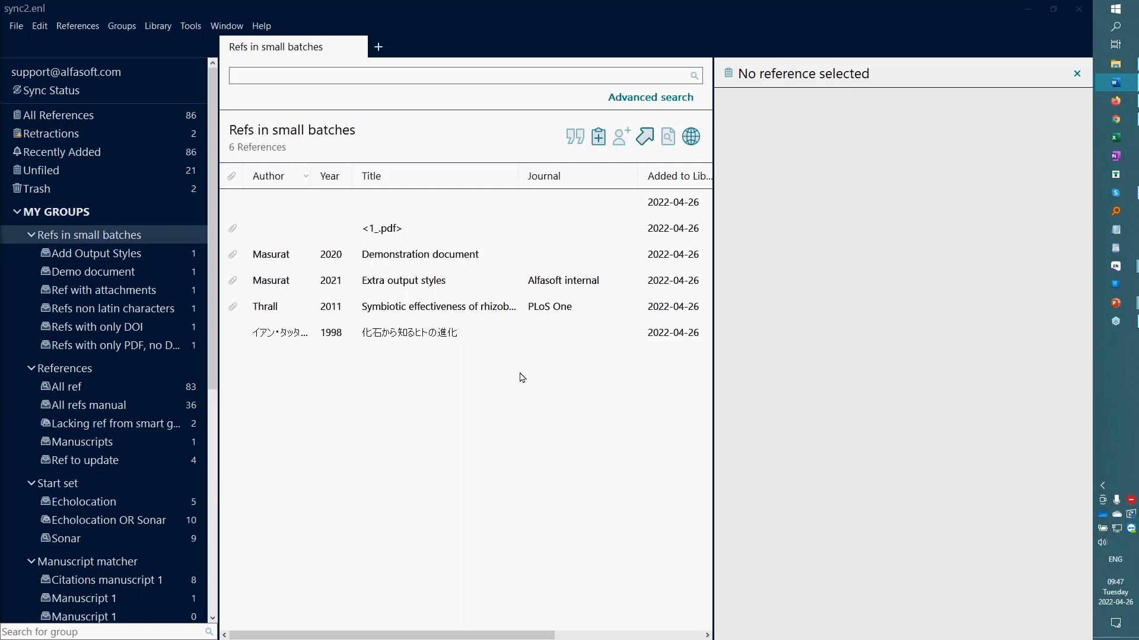
# List all references and open the 2008 "Flying in silence" reference by the first listed author in a new tab.
pyautogui.click(84, 120)
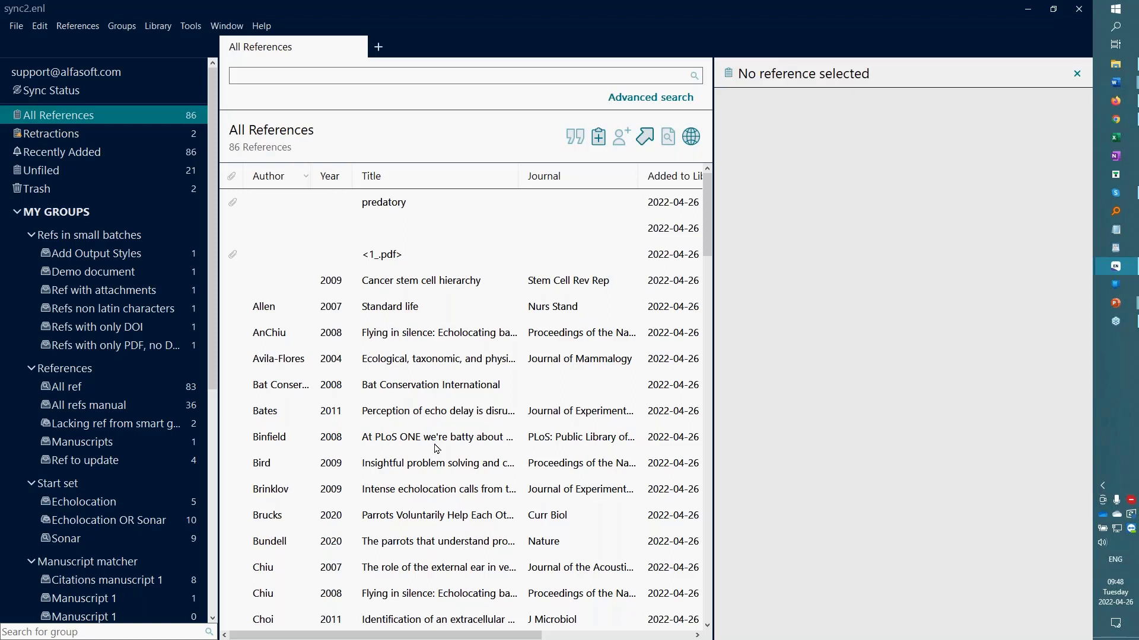
pyautogui.rightClick(396, 337)
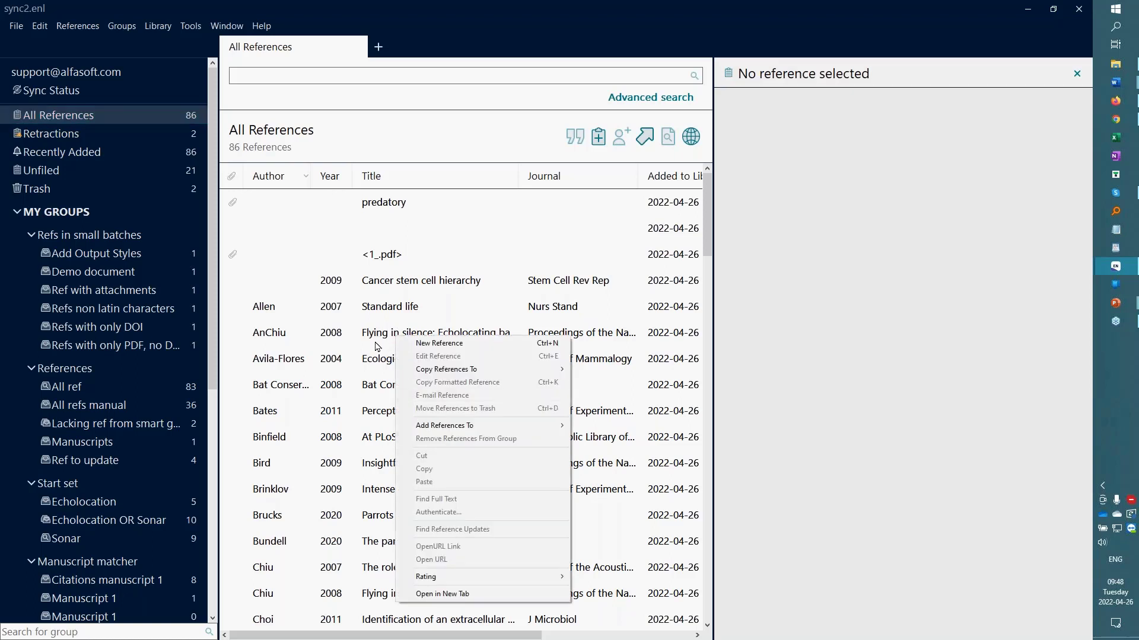
pyautogui.press('Escape')
pyautogui.click(380, 342)
pyautogui.rightClick(386, 339)
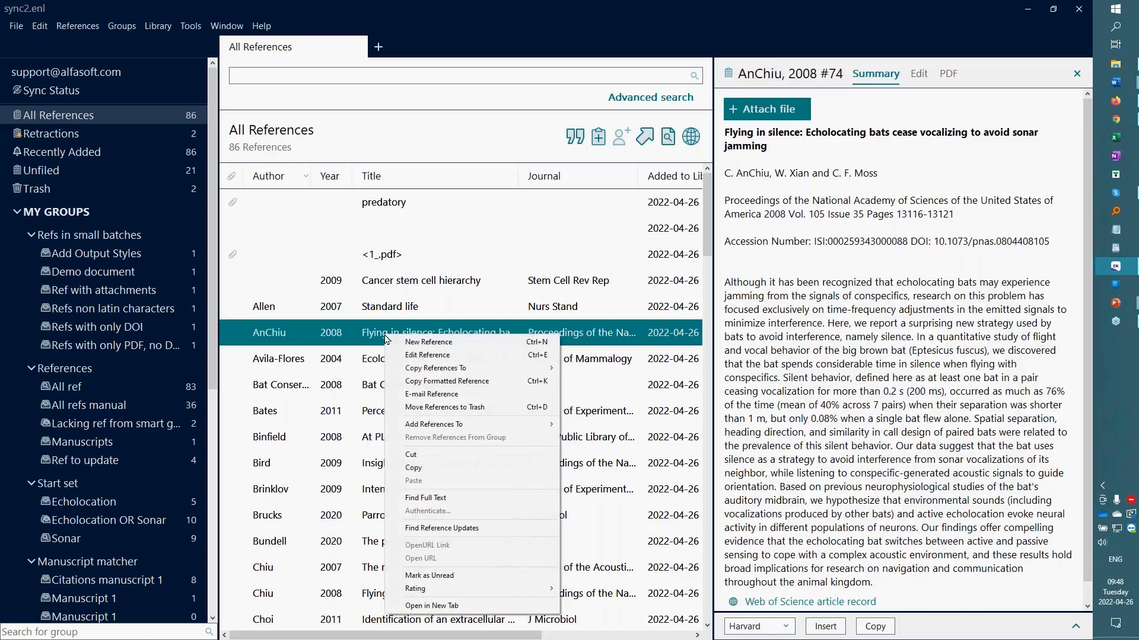
pyautogui.click(474, 606)
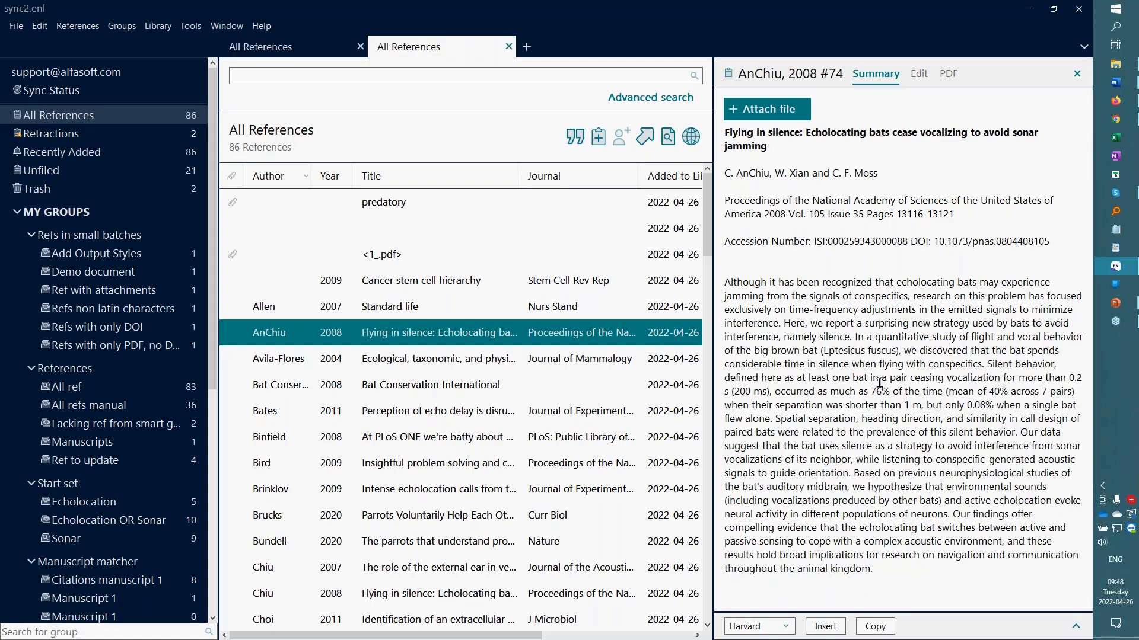
# Show the reference's editable fields in the new tab, compare it with the original tab, and close the new tab.
pyautogui.click(925, 81)
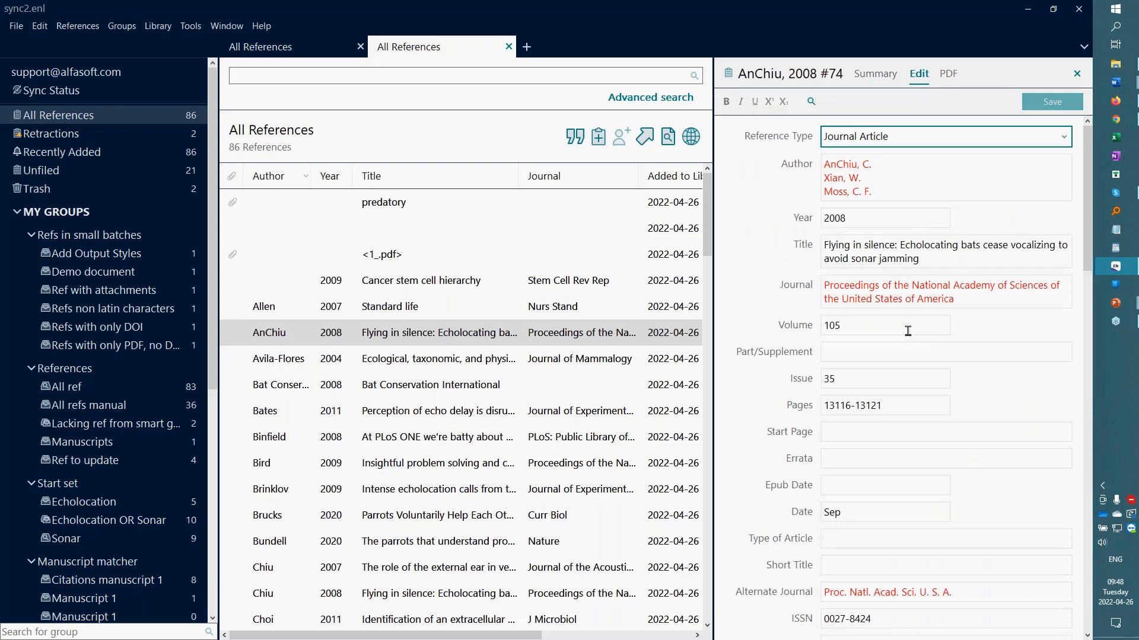
pyautogui.click(299, 47)
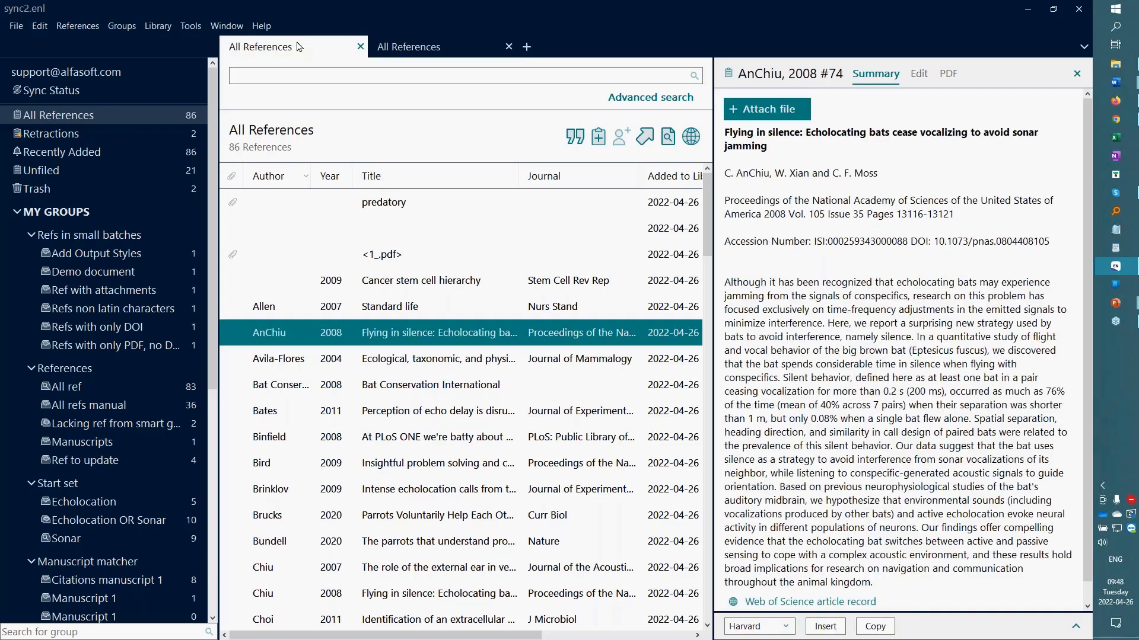
pyautogui.click(414, 43)
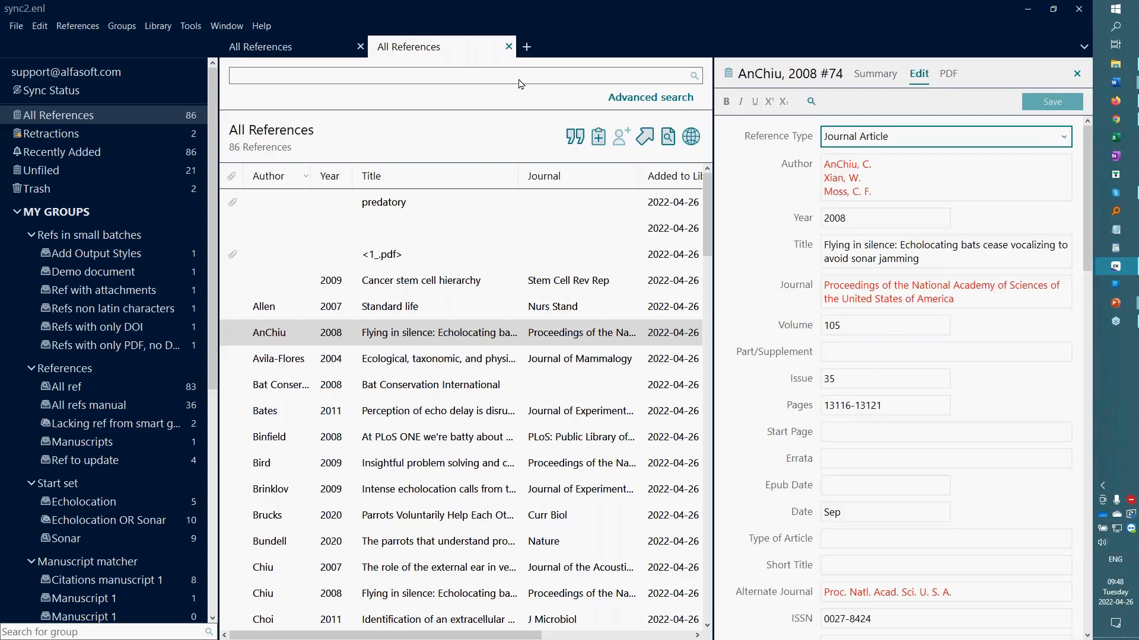
pyautogui.click(509, 46)
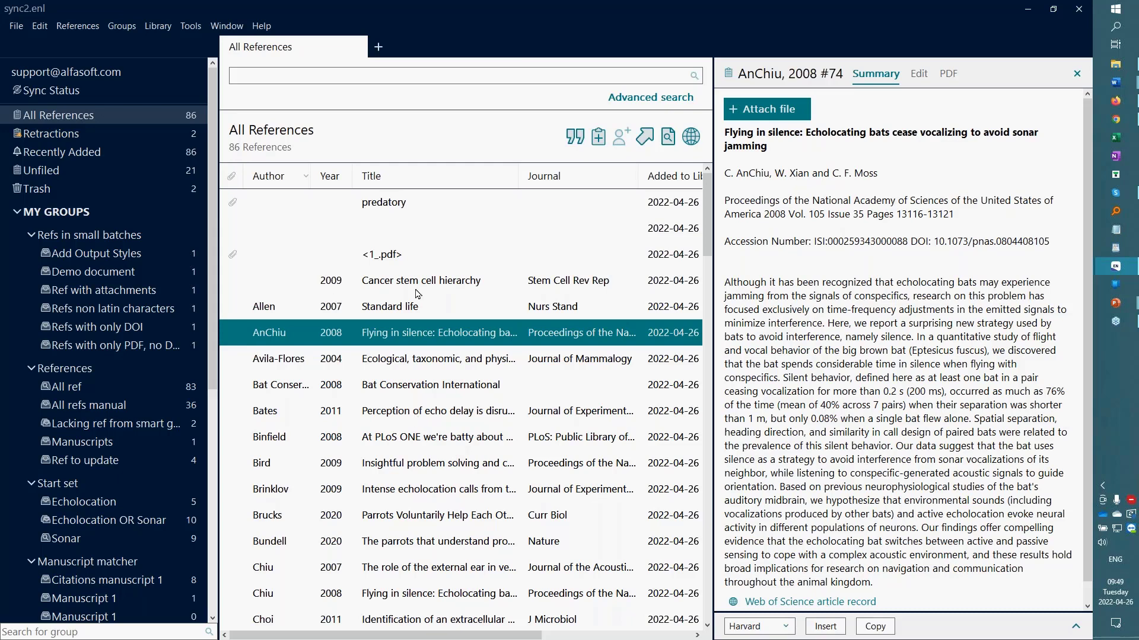
# Open the selected "Flying in silence" reference in a new tab once more and close that tab.
pyautogui.rightClick(411, 335)
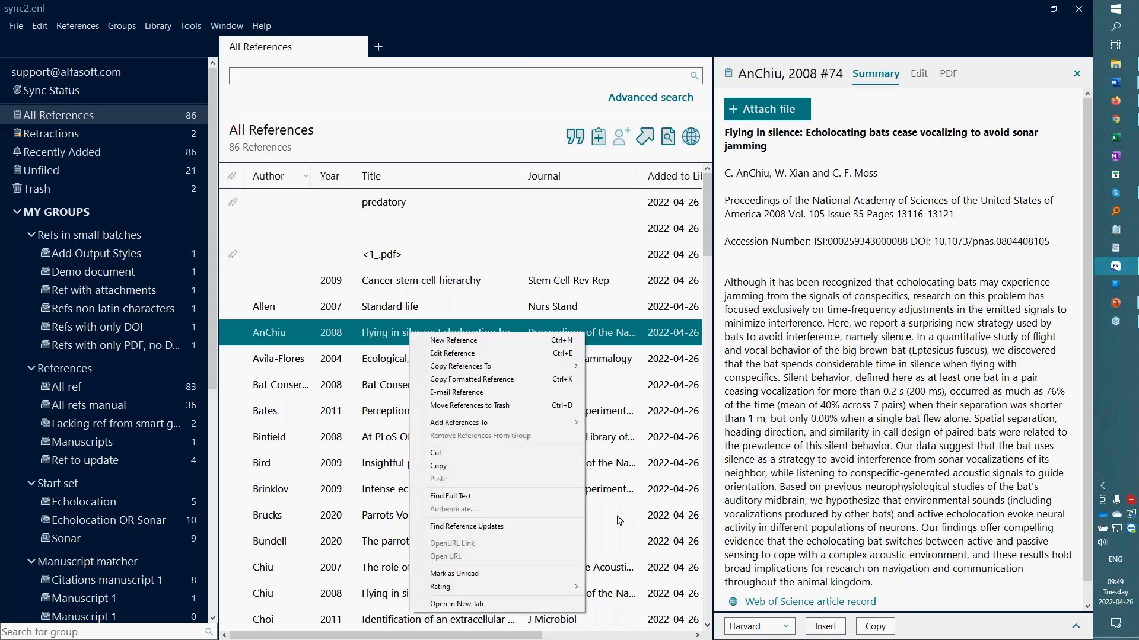
pyautogui.click(501, 605)
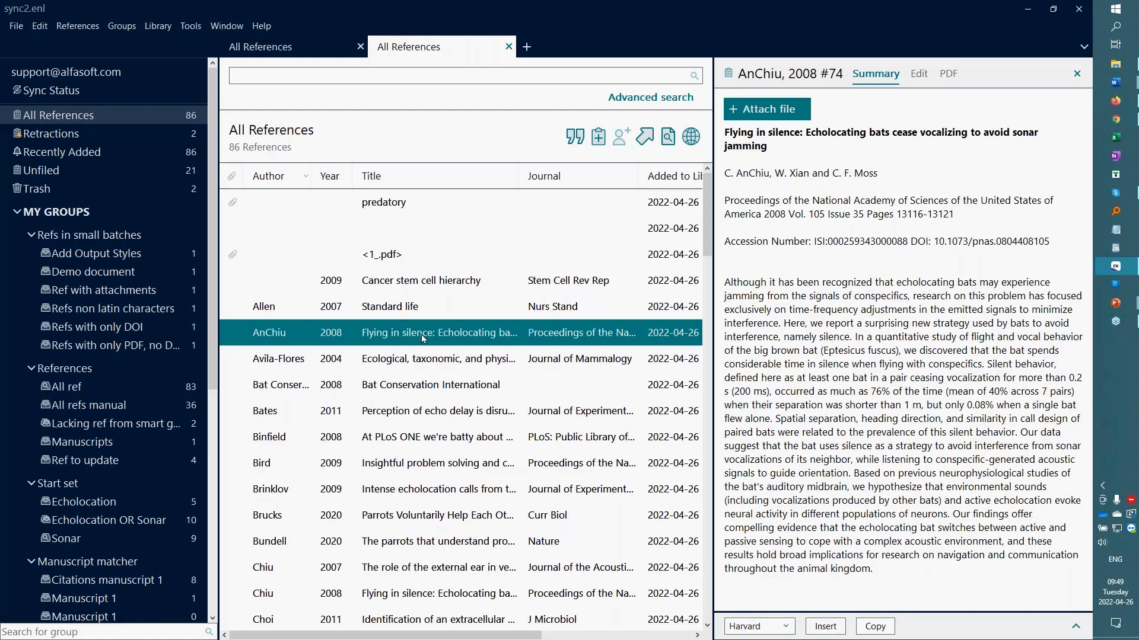
pyautogui.click(508, 47)
pyautogui.click(596, 330)
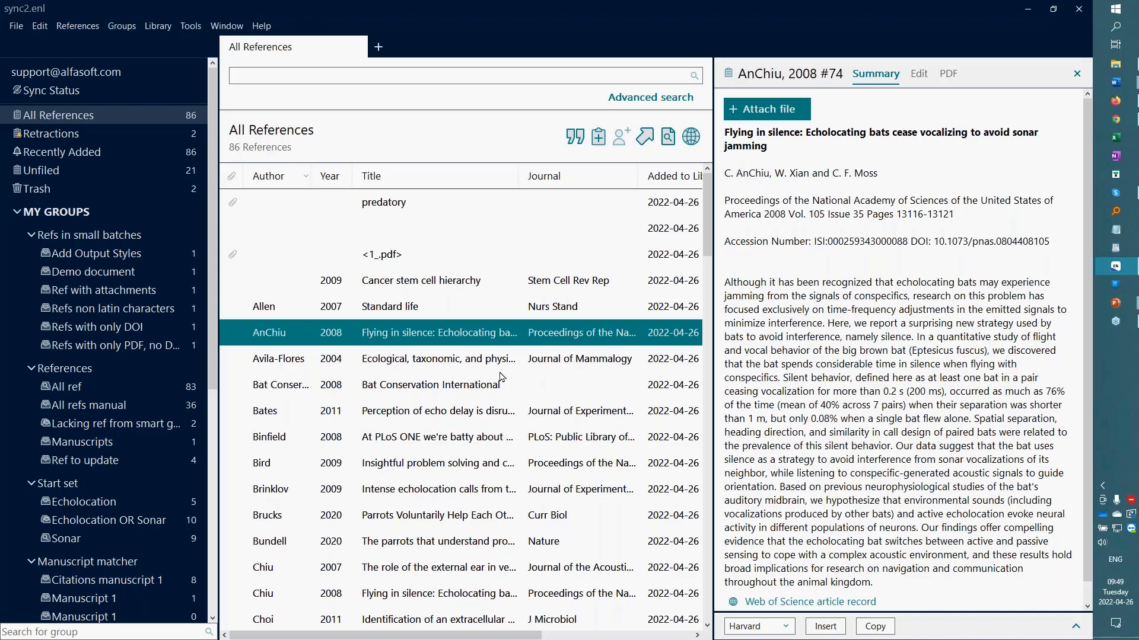
# View the editable fields of the "Flying in silence" reference, including Short Title, and return to its summary.
pyautogui.click(921, 74)
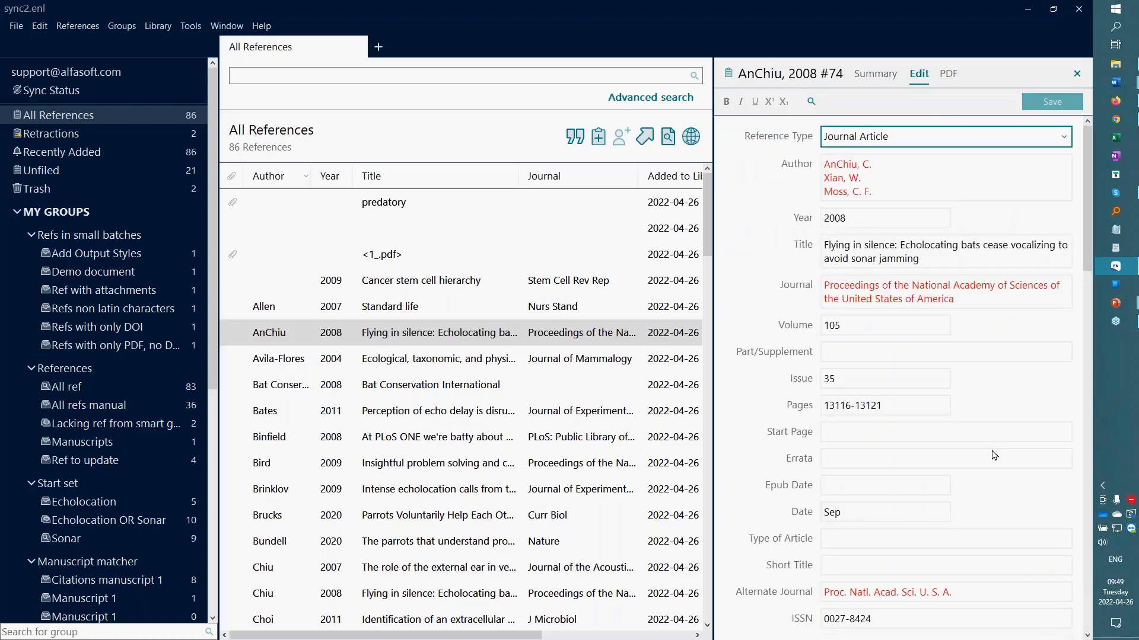
pyautogui.click(835, 568)
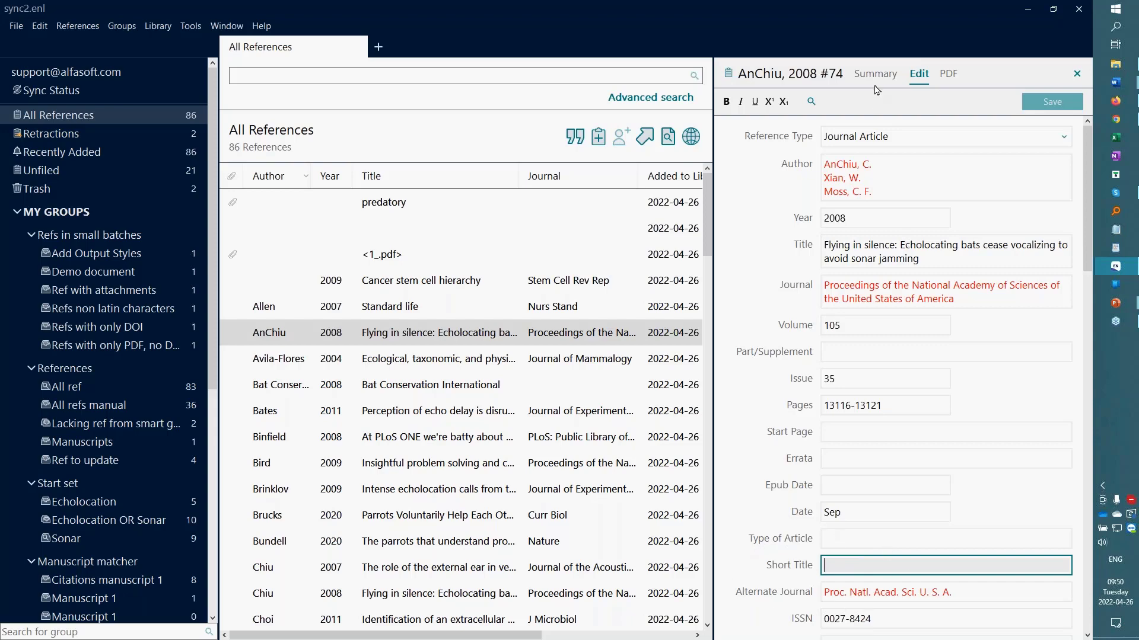
pyautogui.click(889, 75)
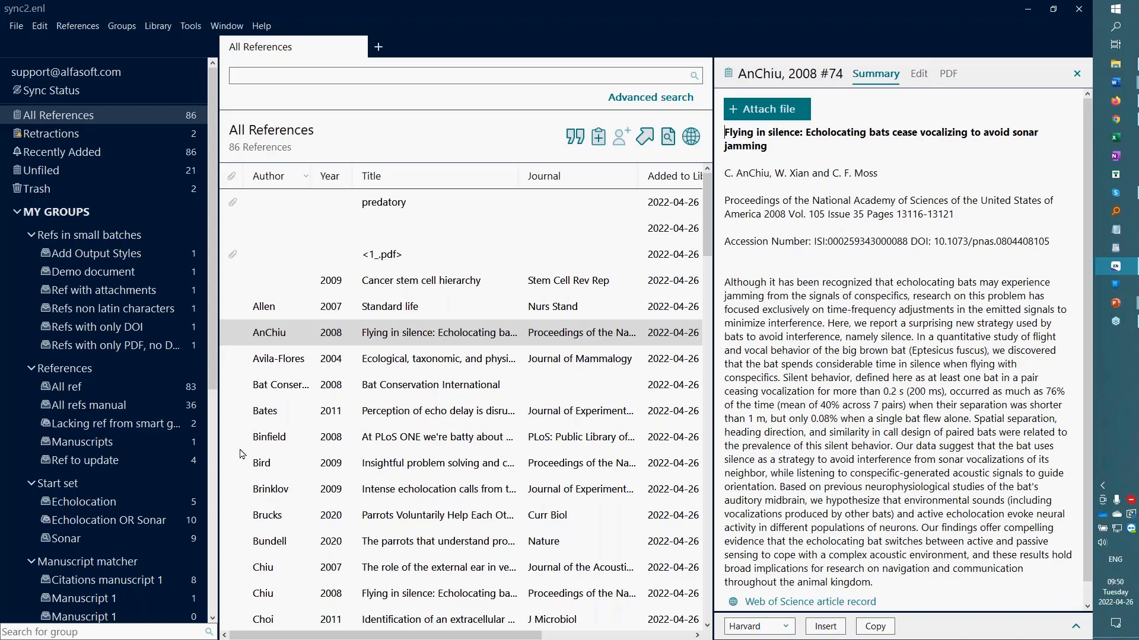
# View the reference in the Manuscripts group and the one in the first "Manuscript 1" group.
pyautogui.click(69, 444)
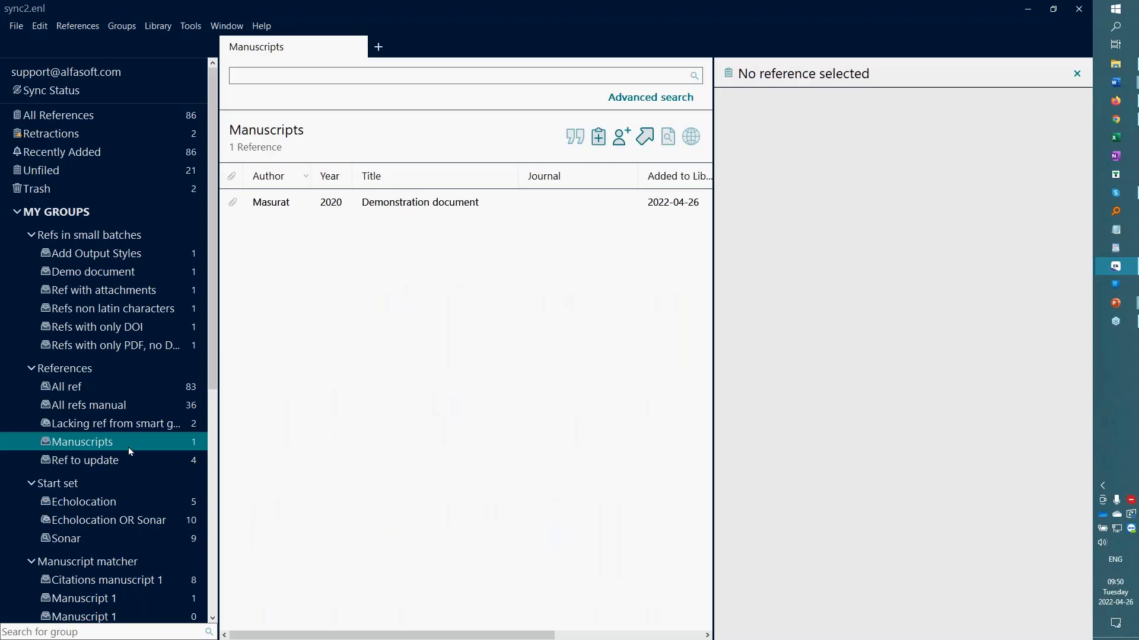
pyautogui.click(389, 210)
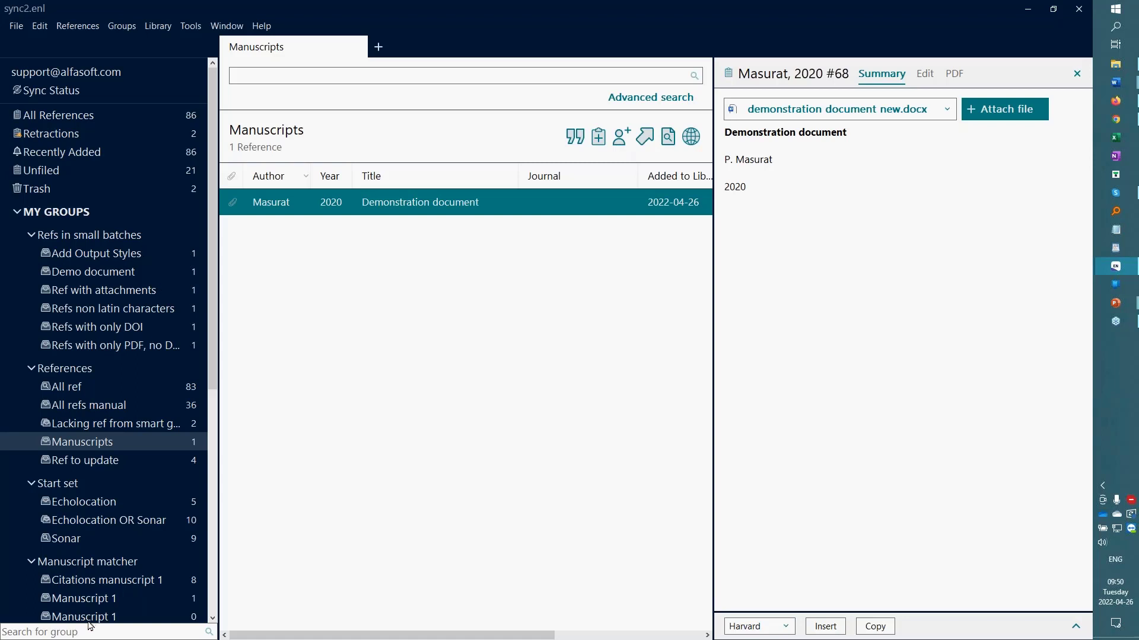
pyautogui.click(140, 598)
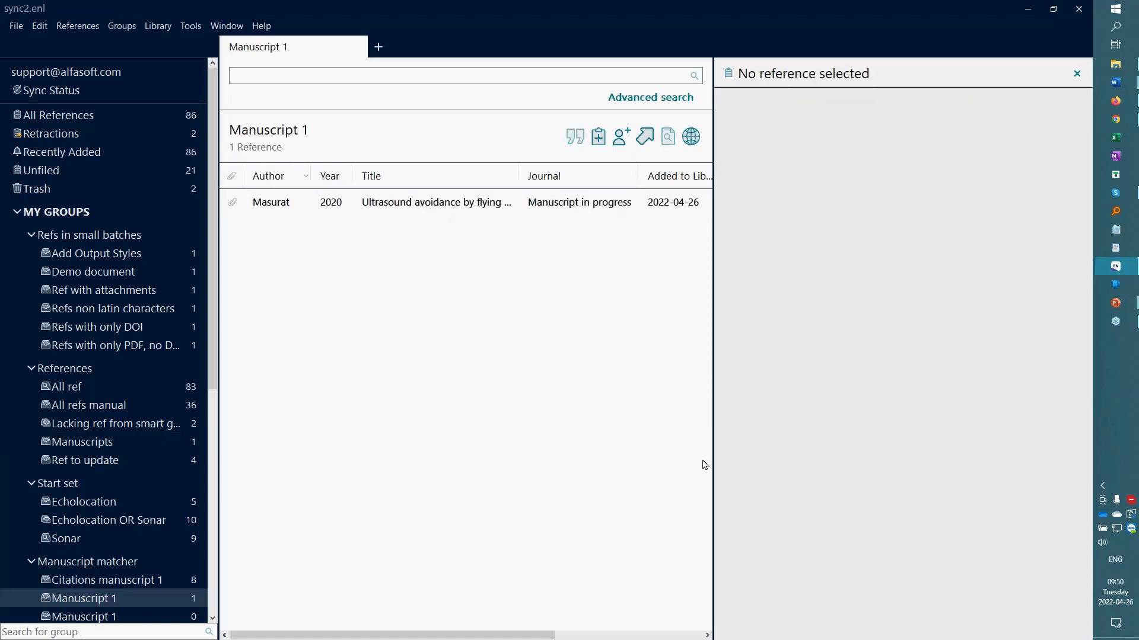
pyautogui.click(452, 211)
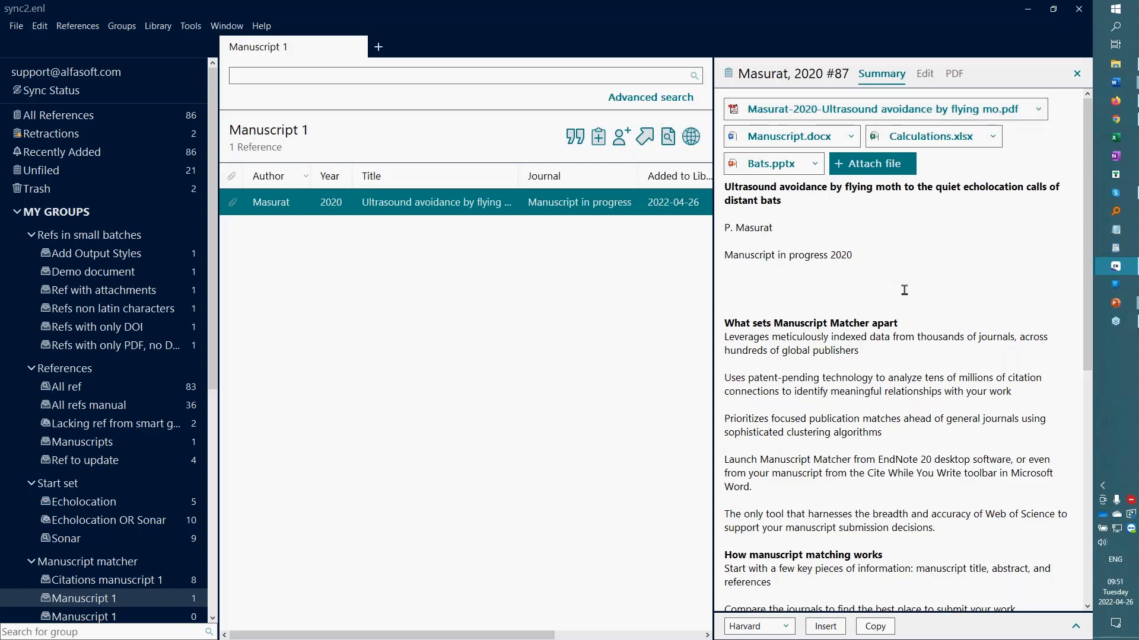
# View the attached Bats.pptx and Calculations.xlsx files, closing each and returning to the sync2.enl library in EndNote.
pyautogui.click(767, 168)
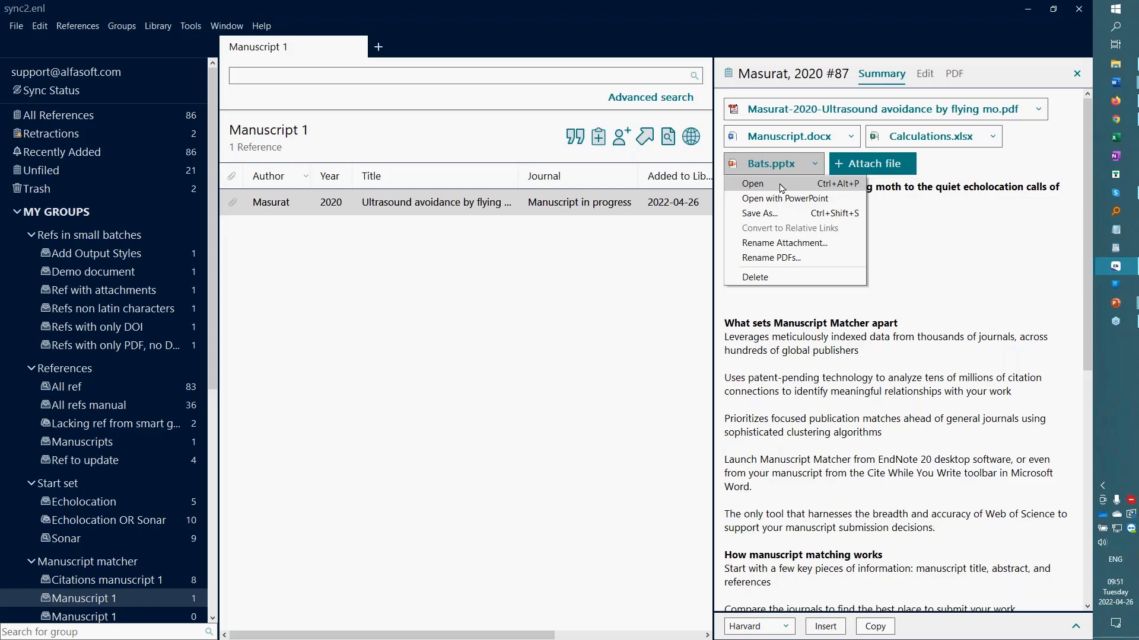
pyautogui.click(782, 186)
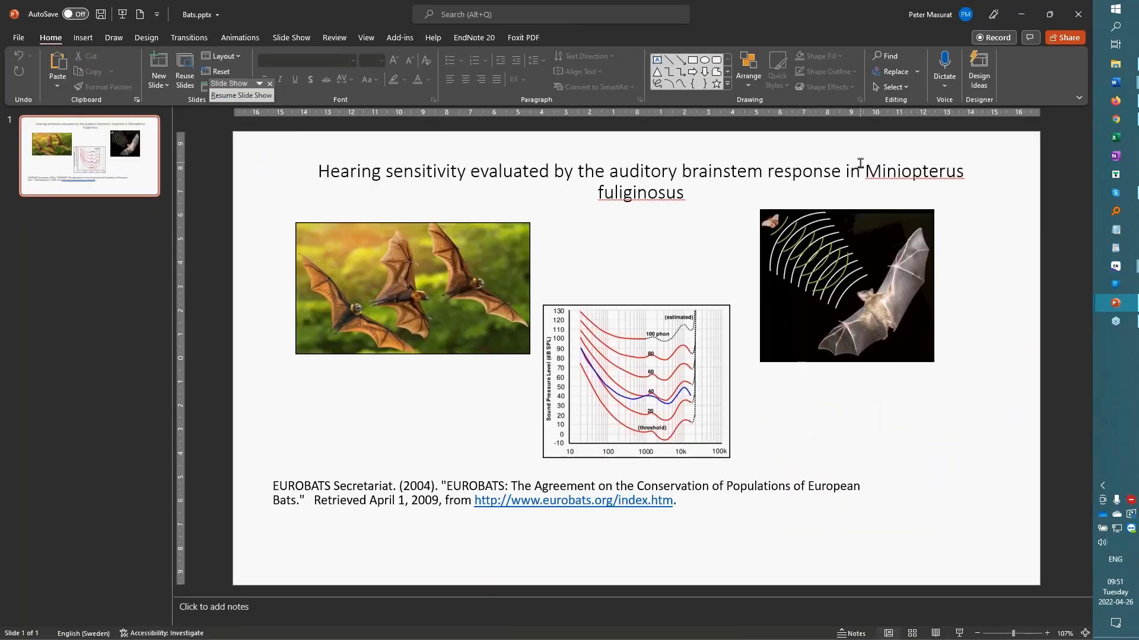
pyautogui.click(1080, 16)
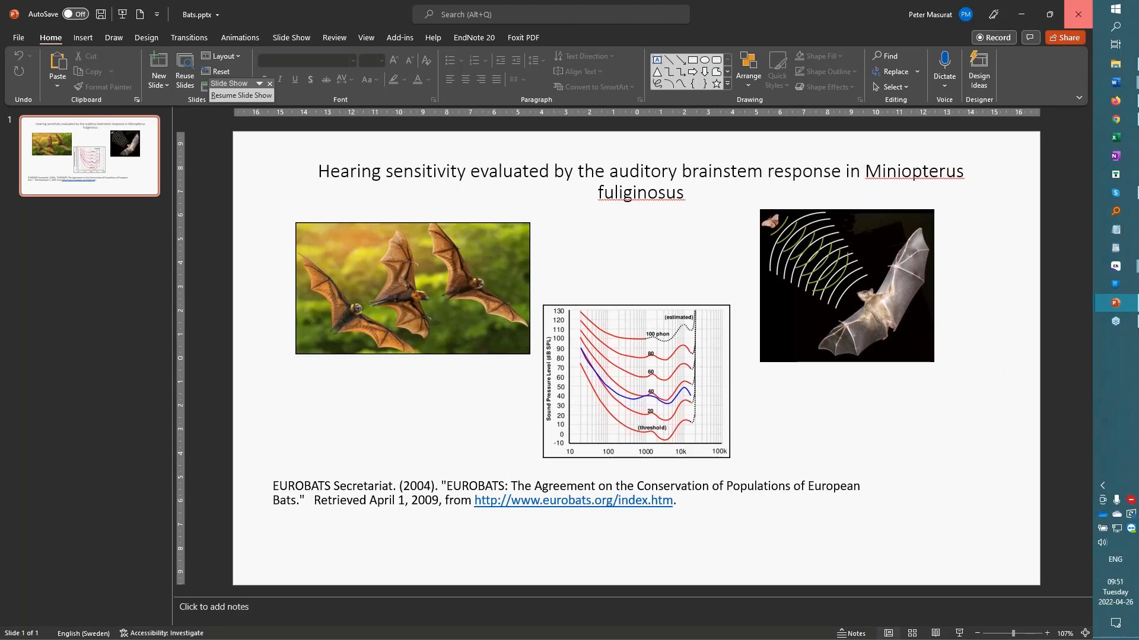
pyautogui.click(1115, 266)
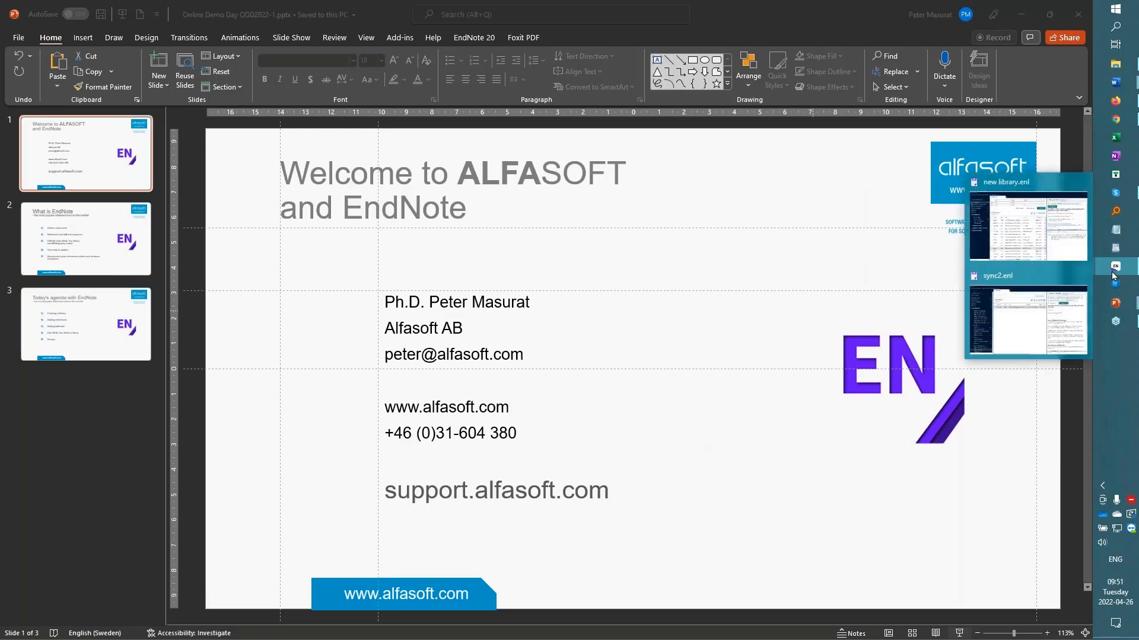
pyautogui.click(1028, 320)
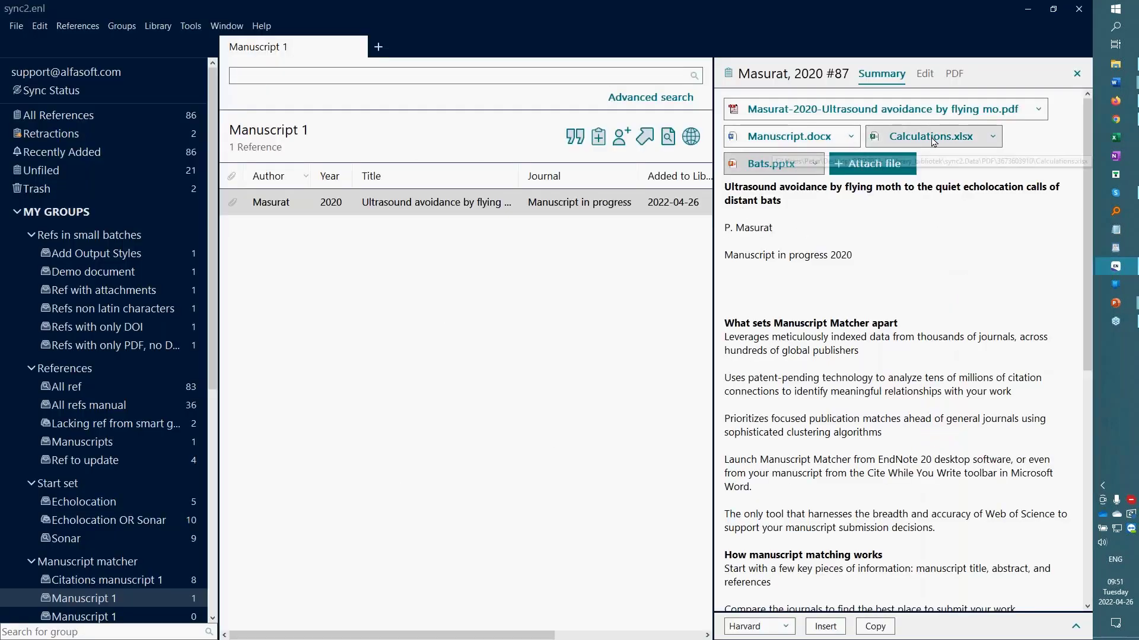
pyautogui.click(899, 137)
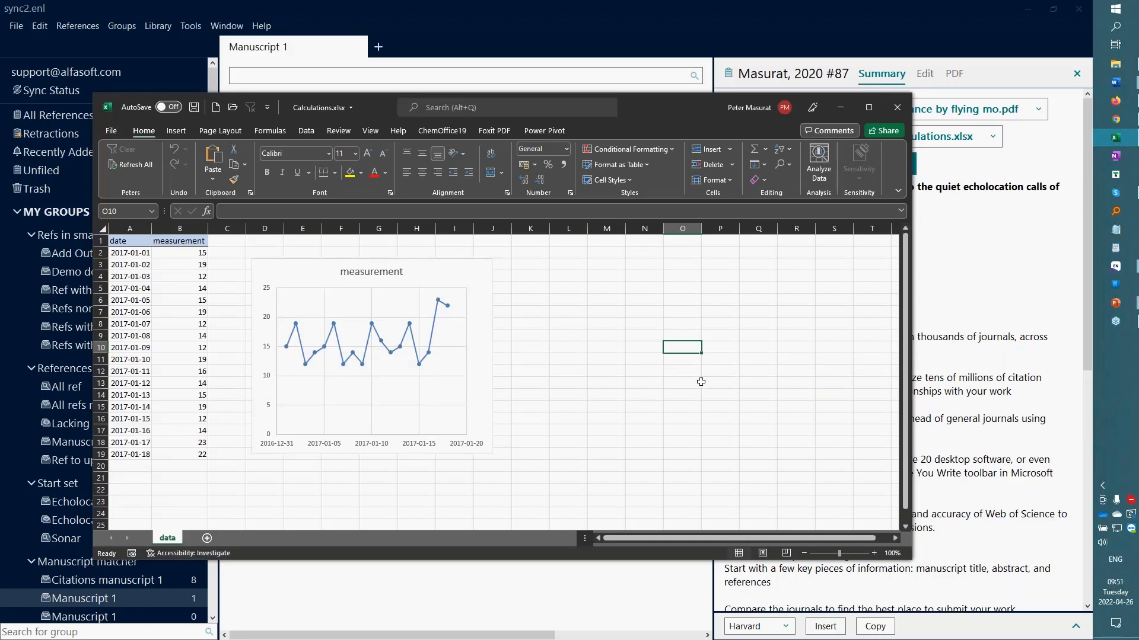
pyautogui.click(899, 112)
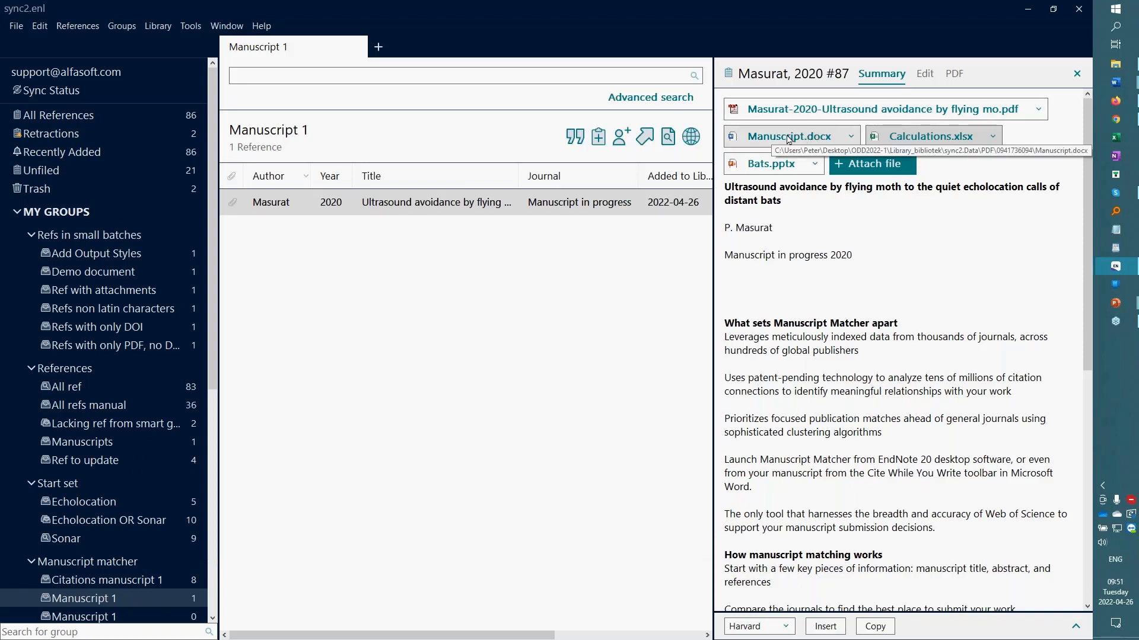
# Open the attached Manuscript.docx in Word and look through its text, citations and bibliography.
pyautogui.click(788, 137)
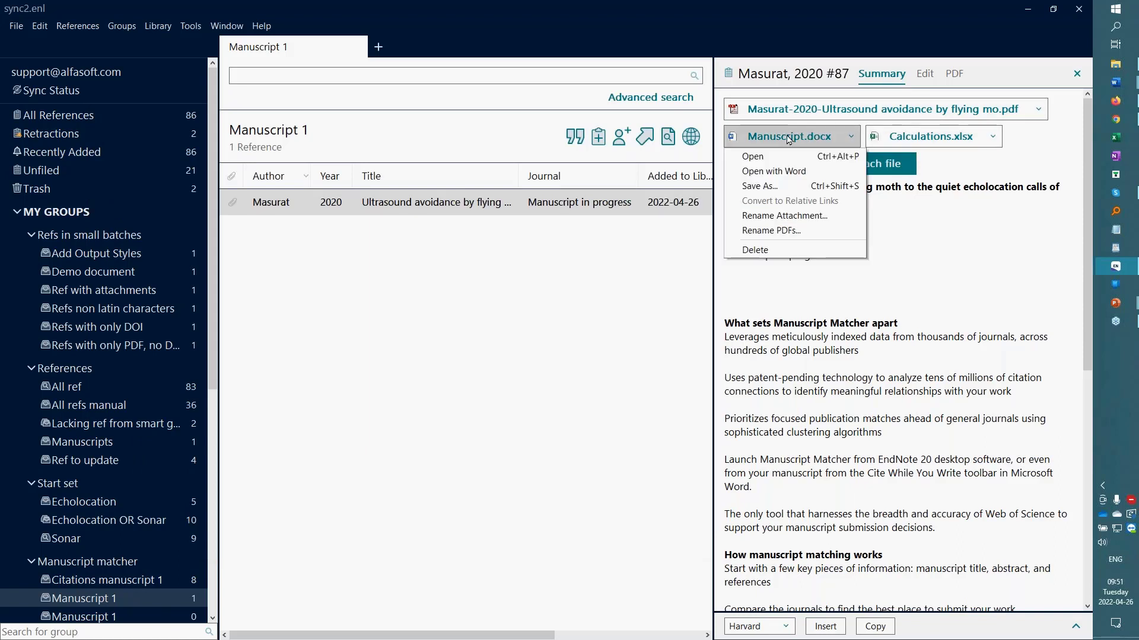
pyautogui.click(765, 157)
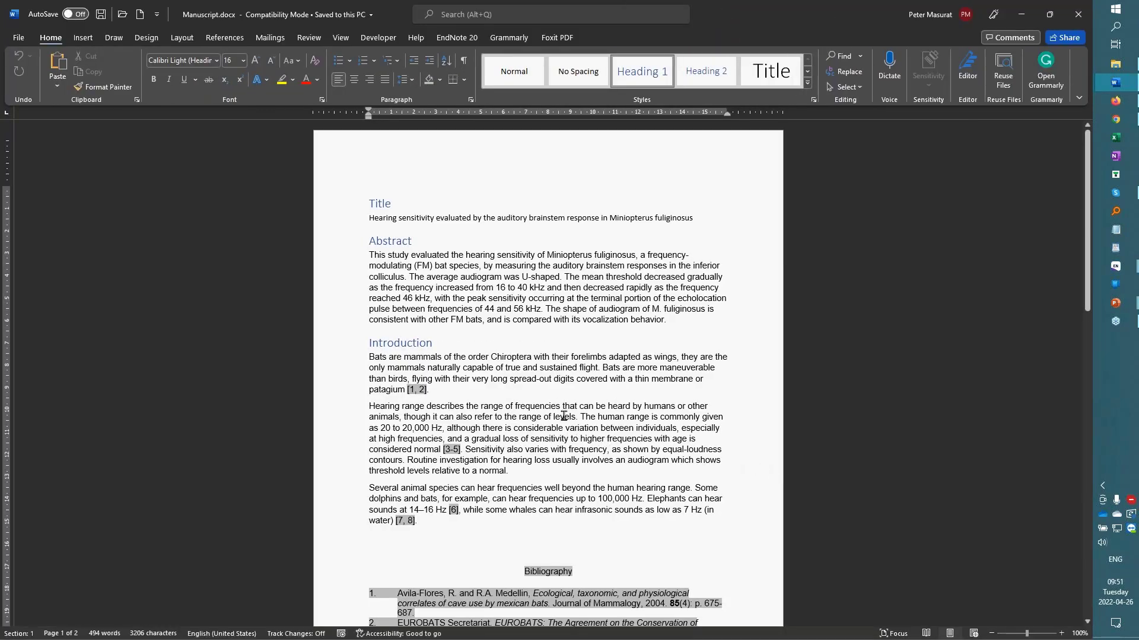
pyautogui.scroll(-7, 555, 404)
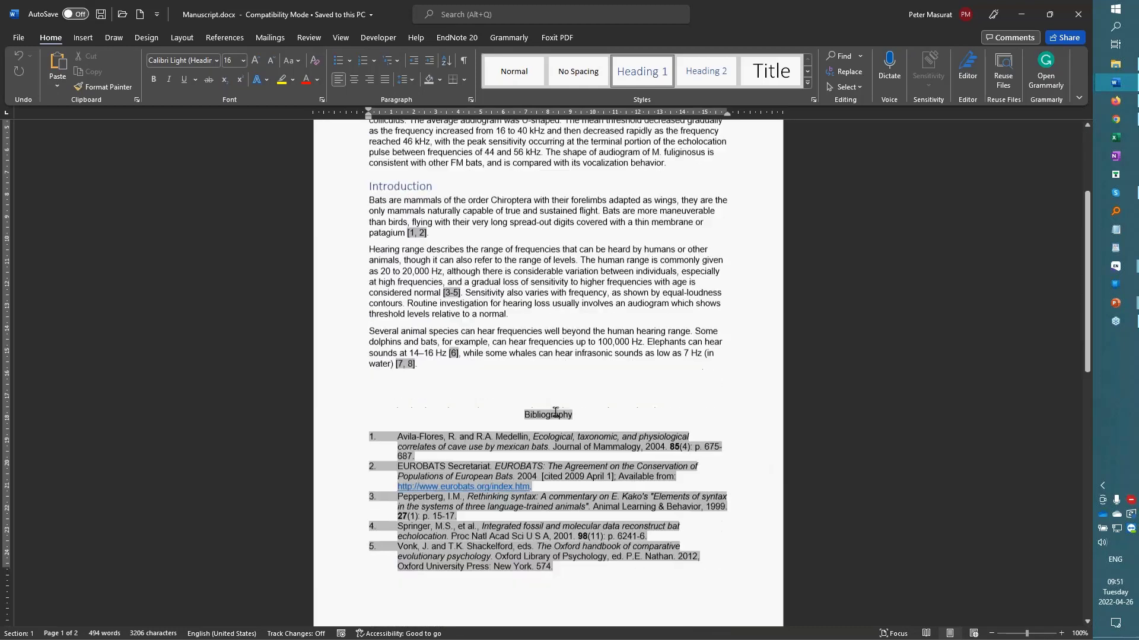
pyautogui.scroll(-5, 555, 417)
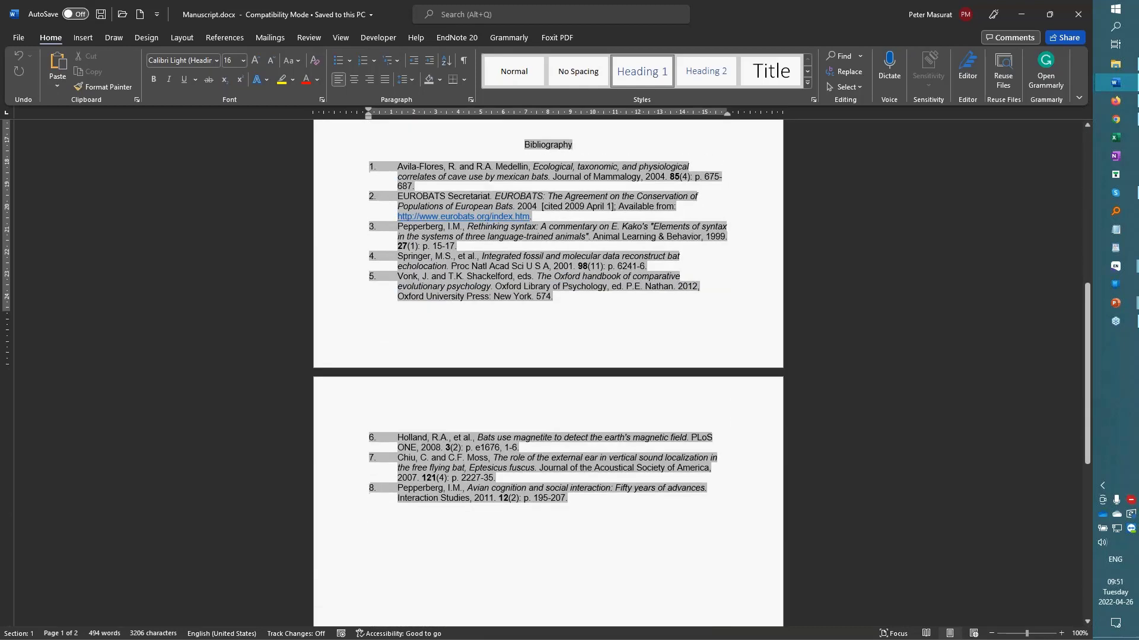
pyautogui.scroll(7, 548, 368)
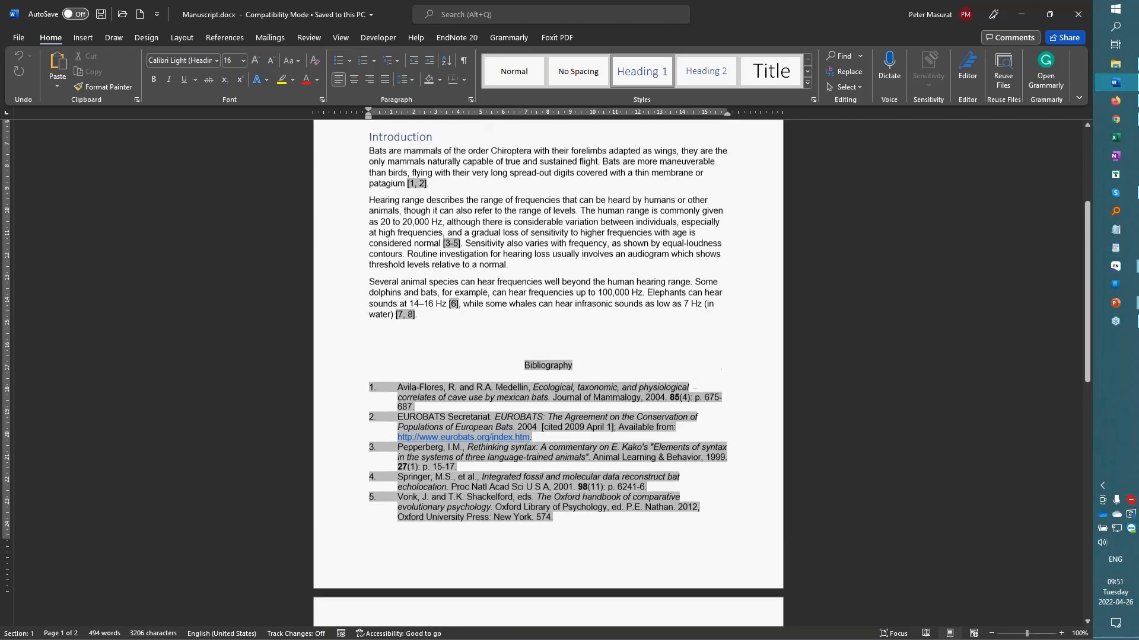
pyautogui.scroll(6, 547, 419)
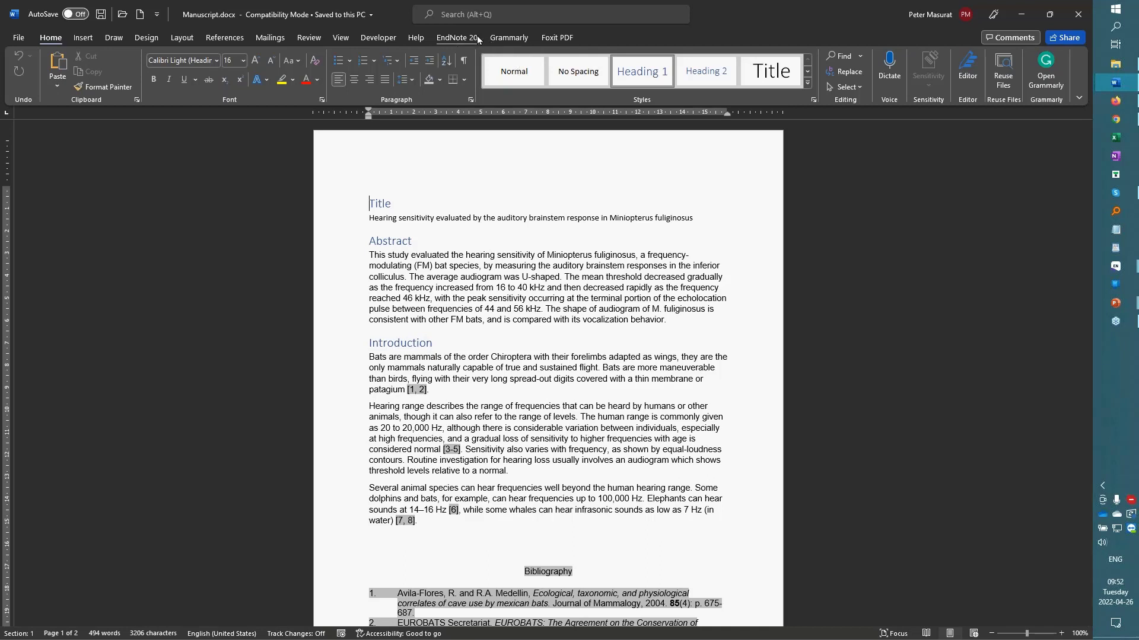
# Launch Manuscript Matcher from Manuscript.docx, revisit the document in Word, and return to the journal matching form in the browser.
pyautogui.click(457, 37)
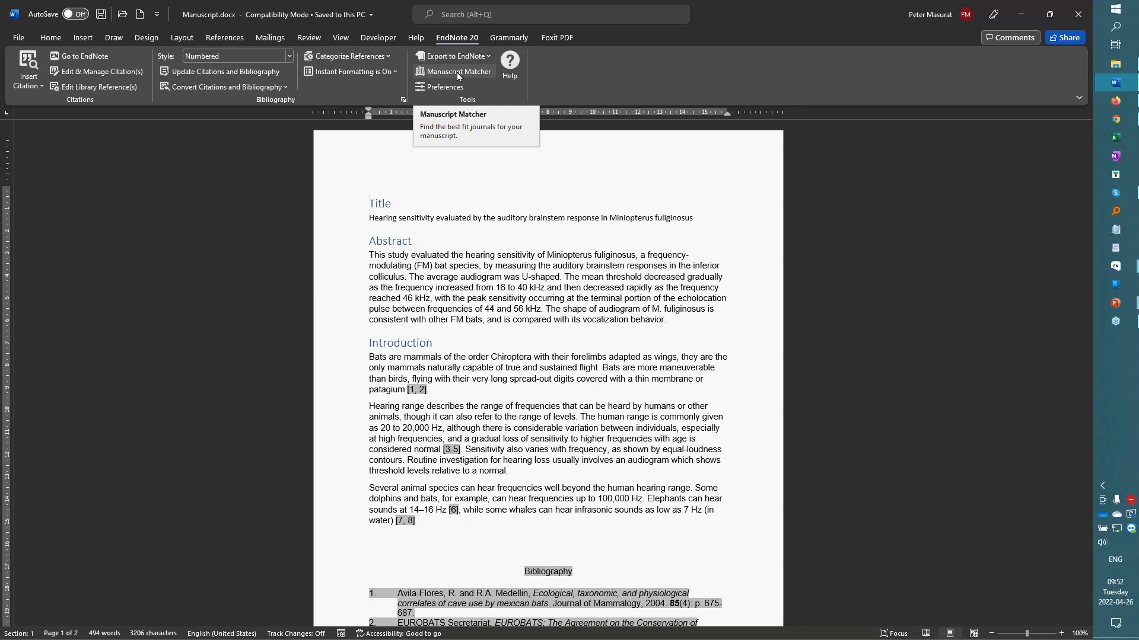
pyautogui.click(458, 72)
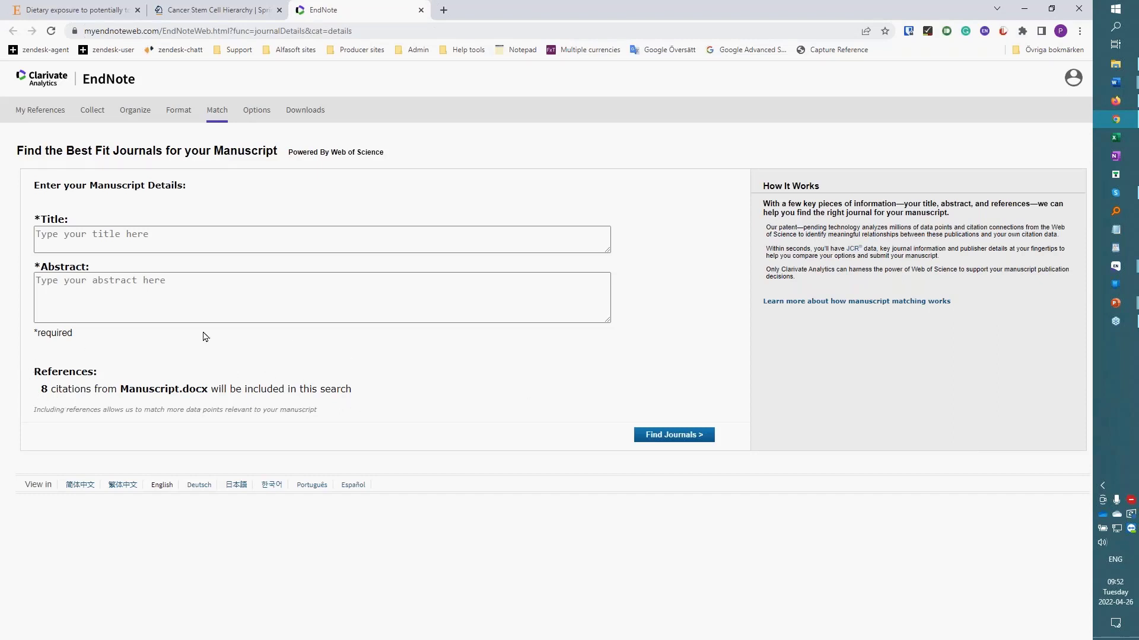
pyautogui.click(1115, 83)
pyautogui.click(1037, 201)
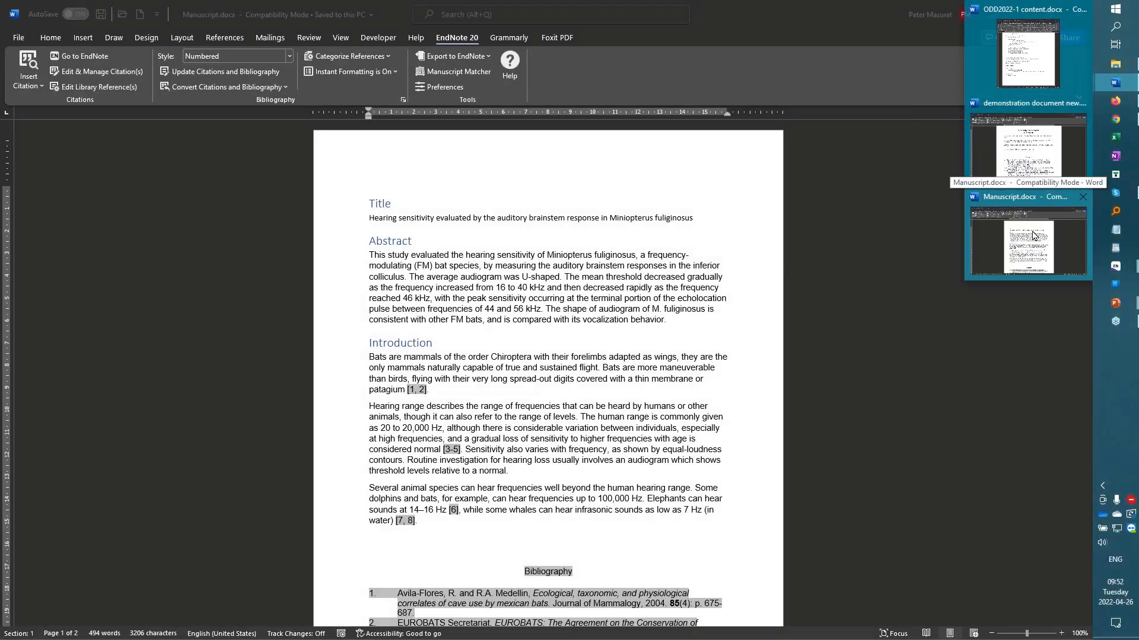
pyautogui.click(1022, 15)
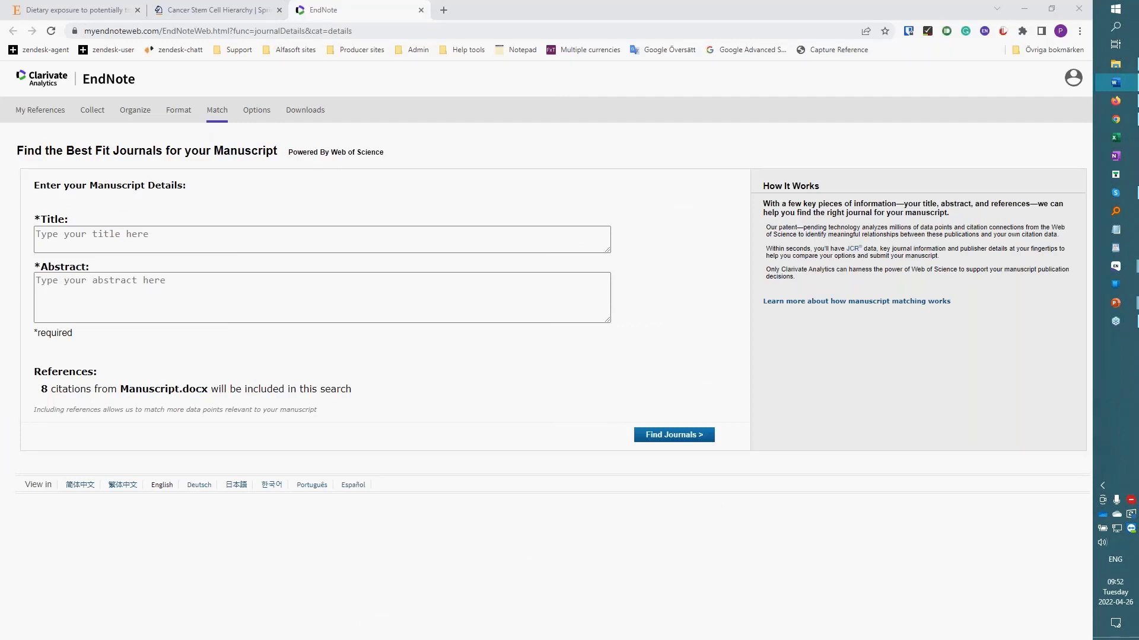
# Find matching journals for the manuscript titled "Hearing sensitivity evaluated by the auditory brainstem response in Miniopterus fuliginosus", with its abstract pasted from Manuscript.docx.
pyautogui.click(170, 236)
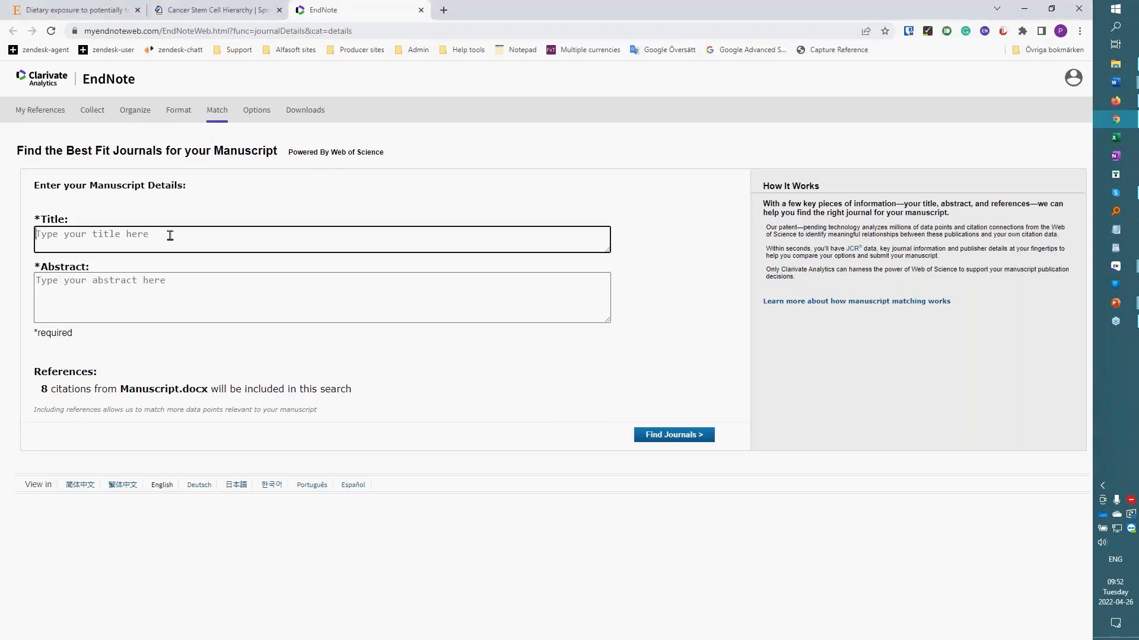
pyautogui.write('Hearing sensitivity evaluated by the auditory brainstem response in Miniopterus fuliginosus')
pyautogui.hotkey('alt', 'Tab')
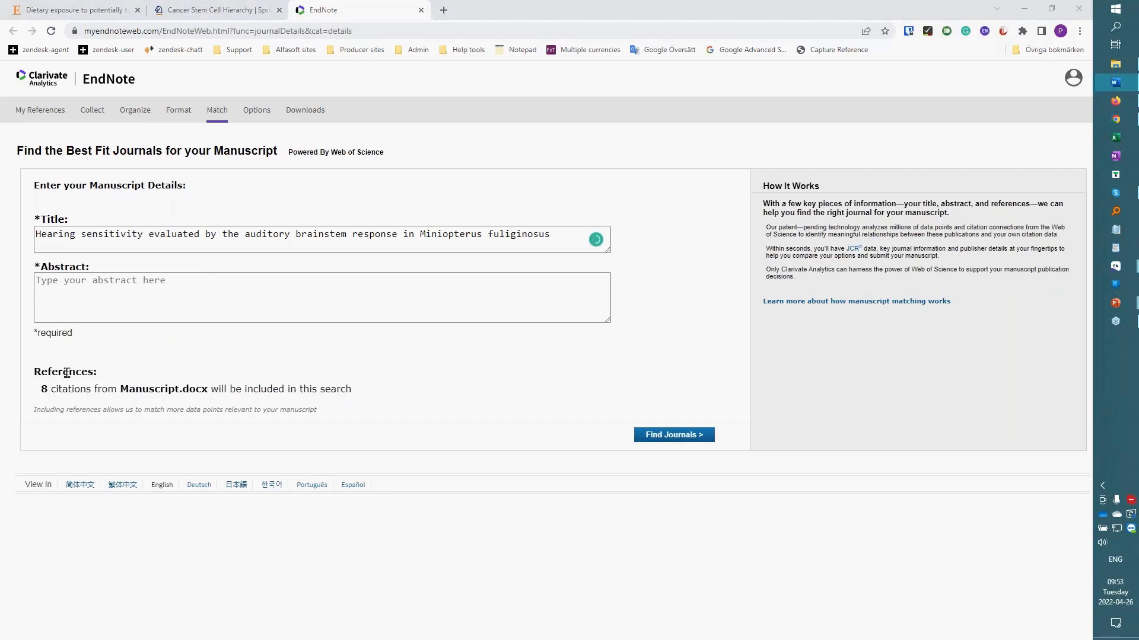
pyautogui.click(160, 294)
pyautogui.hotkey('ctrl', 'v')
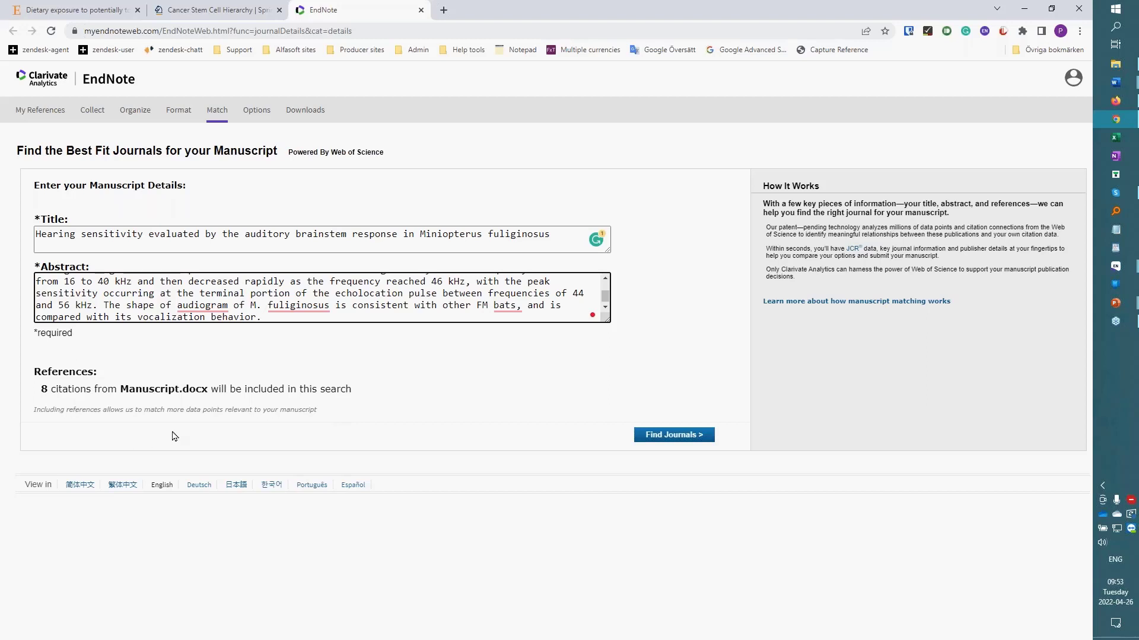
pyautogui.click(684, 437)
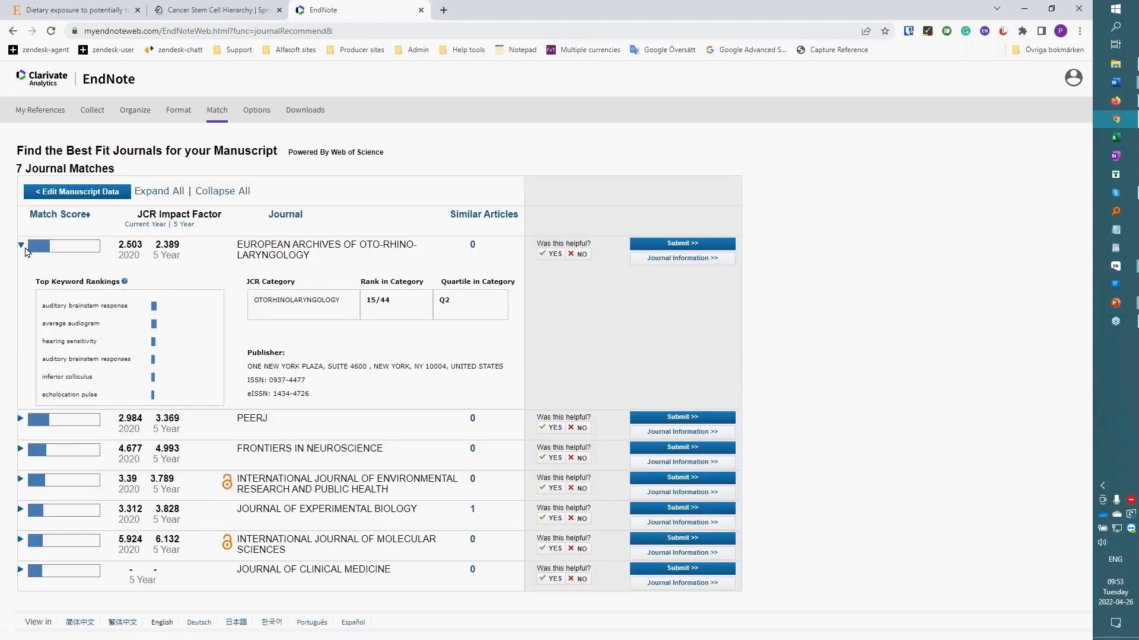
# View the similar article from Journal of Experimental Biology, return to the journal matches, and collapse the European Archives of Oto-Rhino-Laryngology details.
pyautogui.click(23, 246)
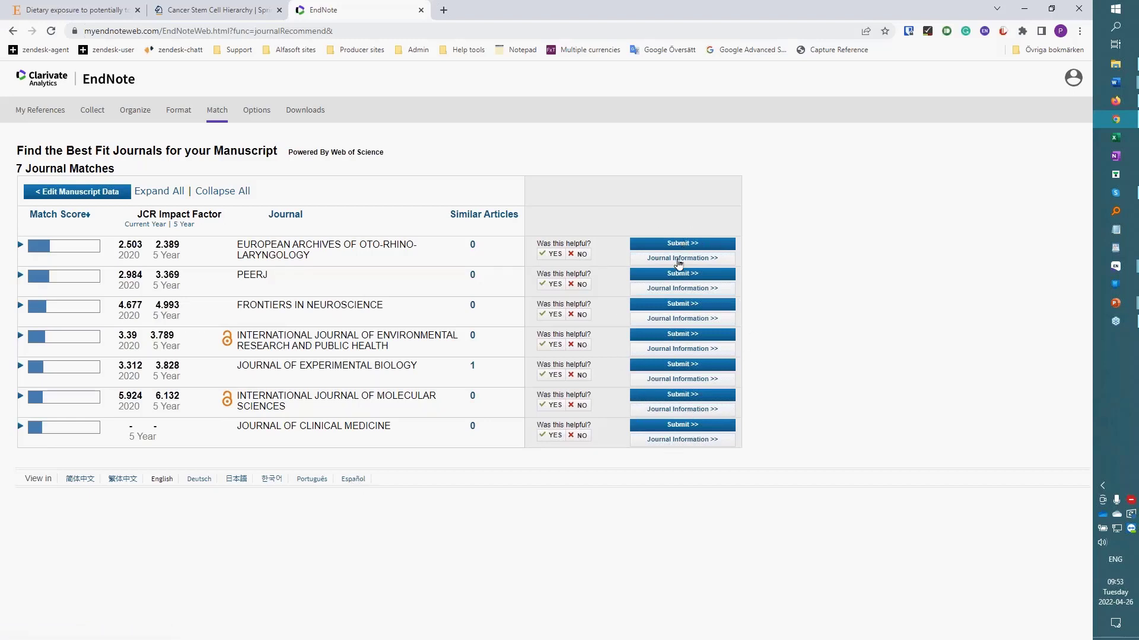
pyautogui.click(473, 369)
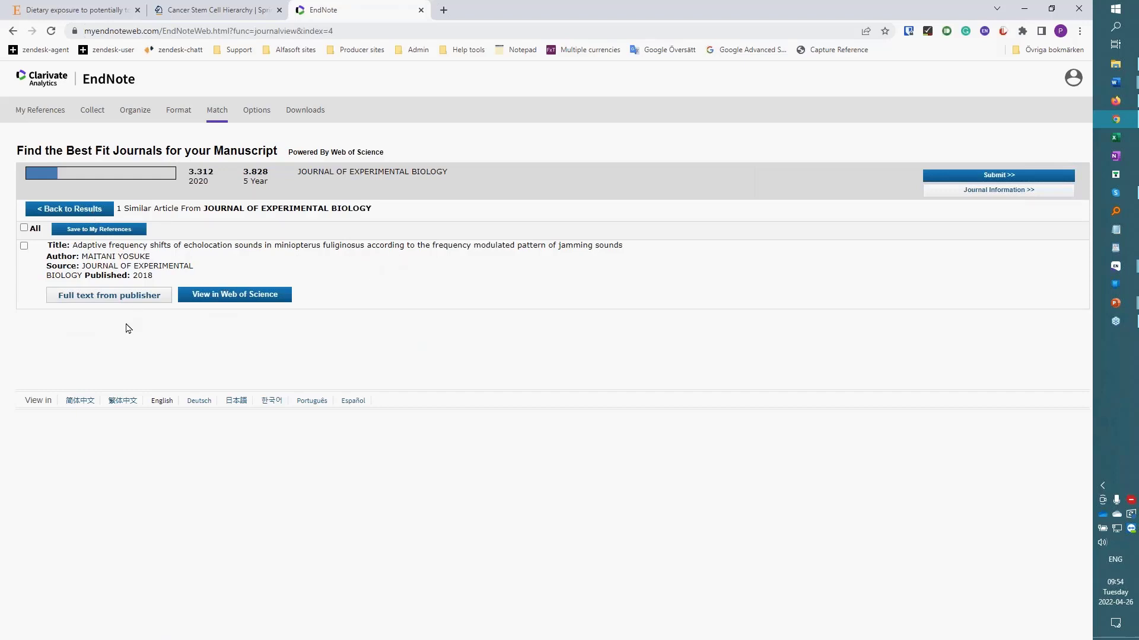
pyautogui.click(72, 213)
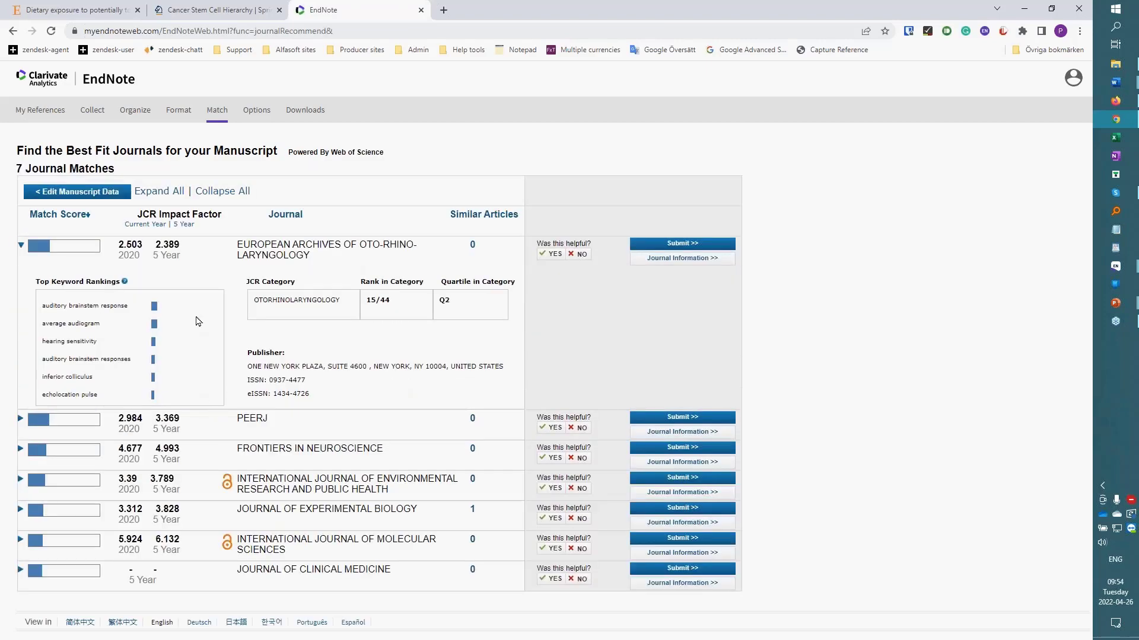
pyautogui.click(21, 246)
pyautogui.click(21, 246)
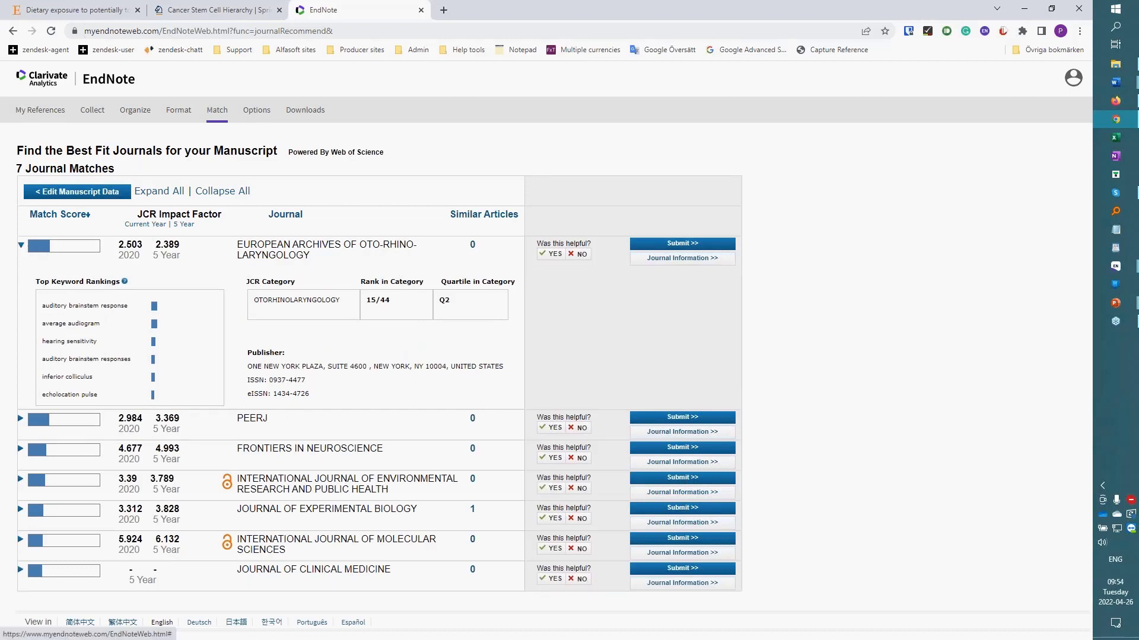
pyautogui.click(20, 244)
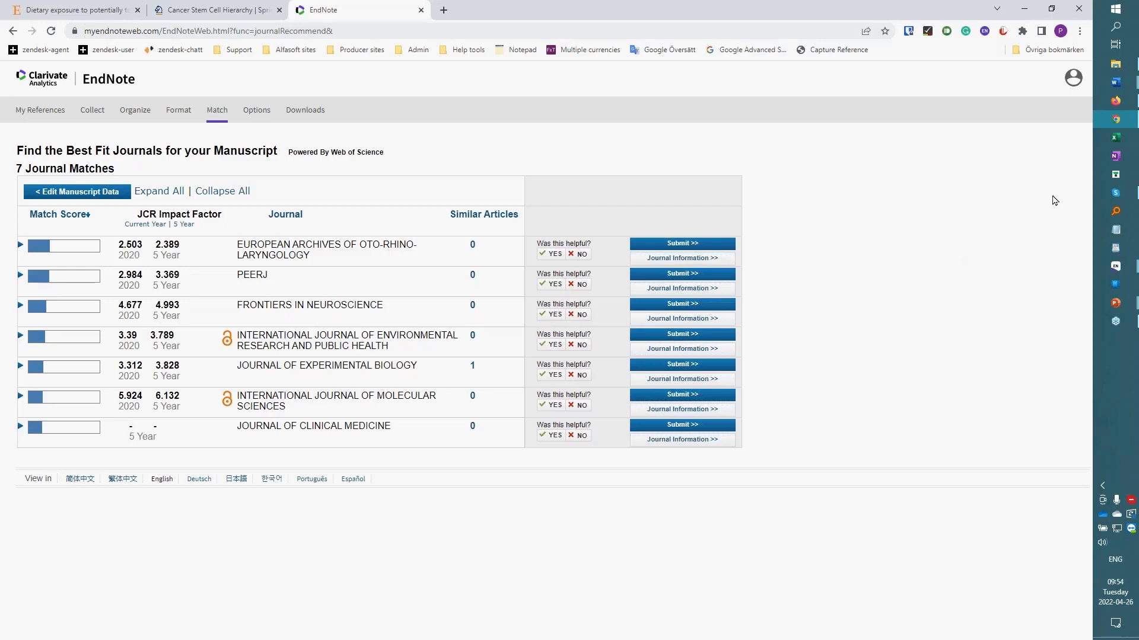
# Switch to Firefox and view Alfasoft's upcoming EndNote events, highlighting the date of the May 11 EndNote Training (English).
pyautogui.click(1116, 230)
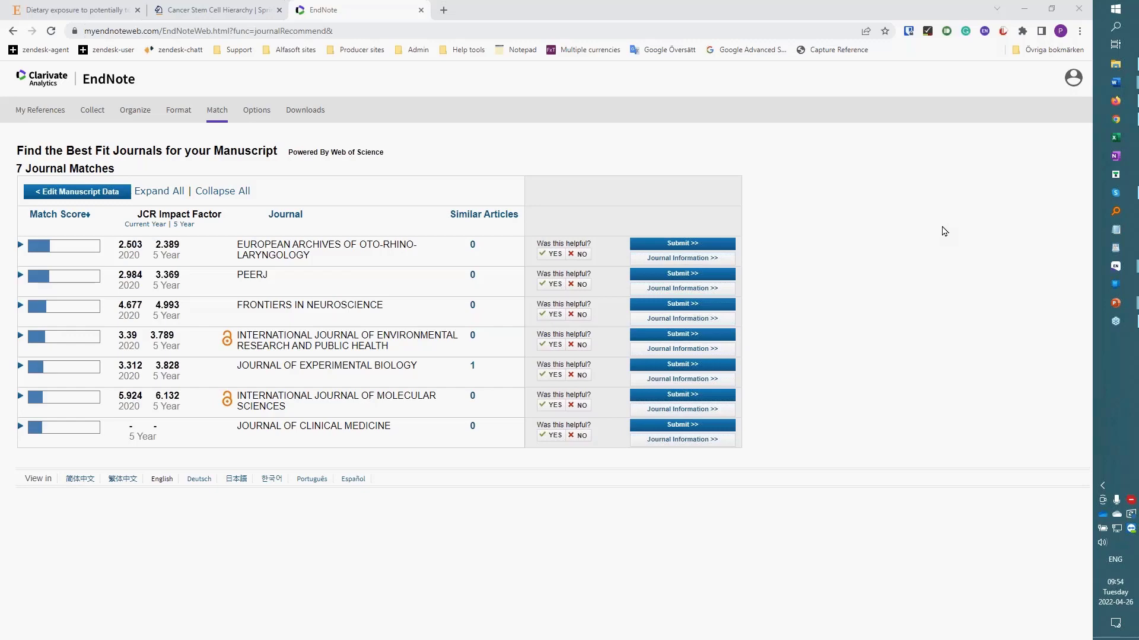
pyautogui.hotkey('alt', 'Tab')
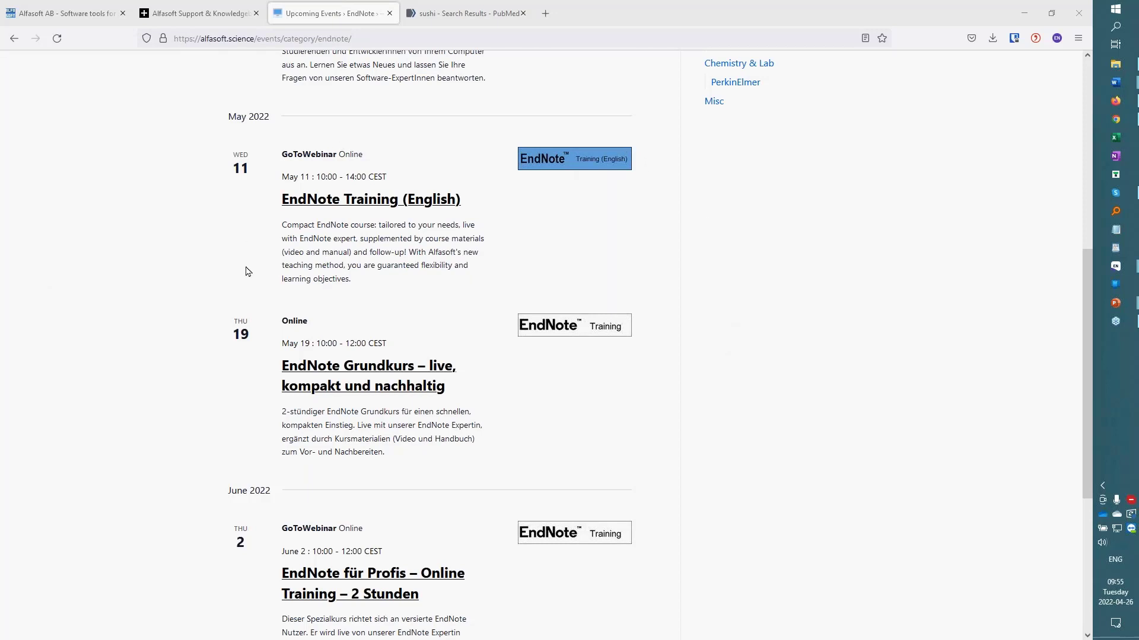
pyautogui.moveTo(331, 176); pyautogui.dragTo(282, 179)
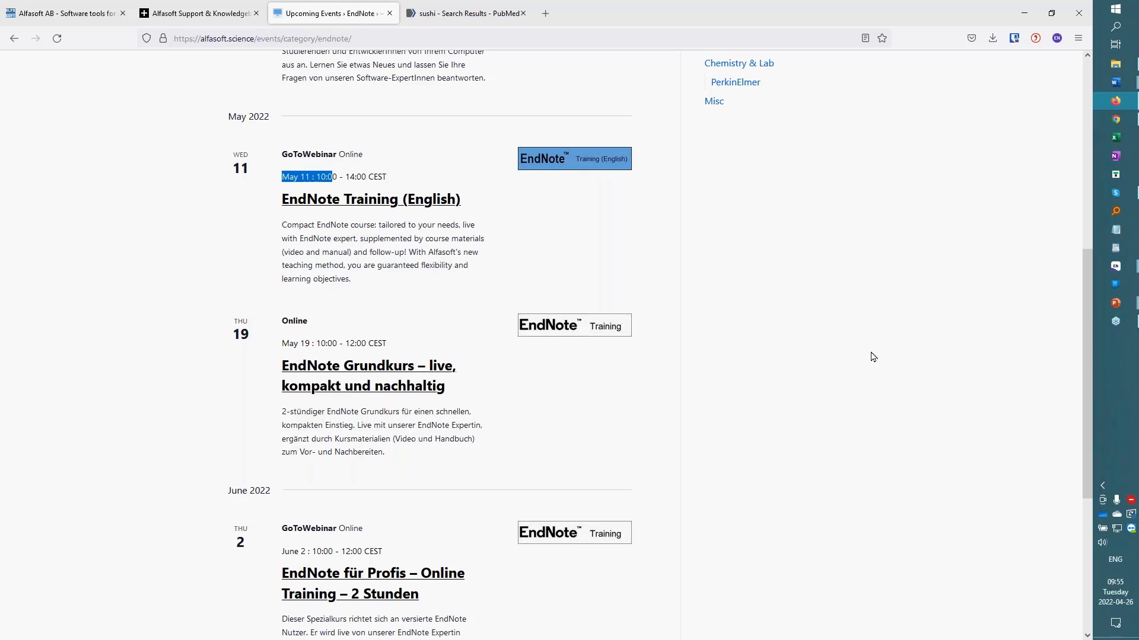
pyautogui.hotkey('alt', 'Tab')
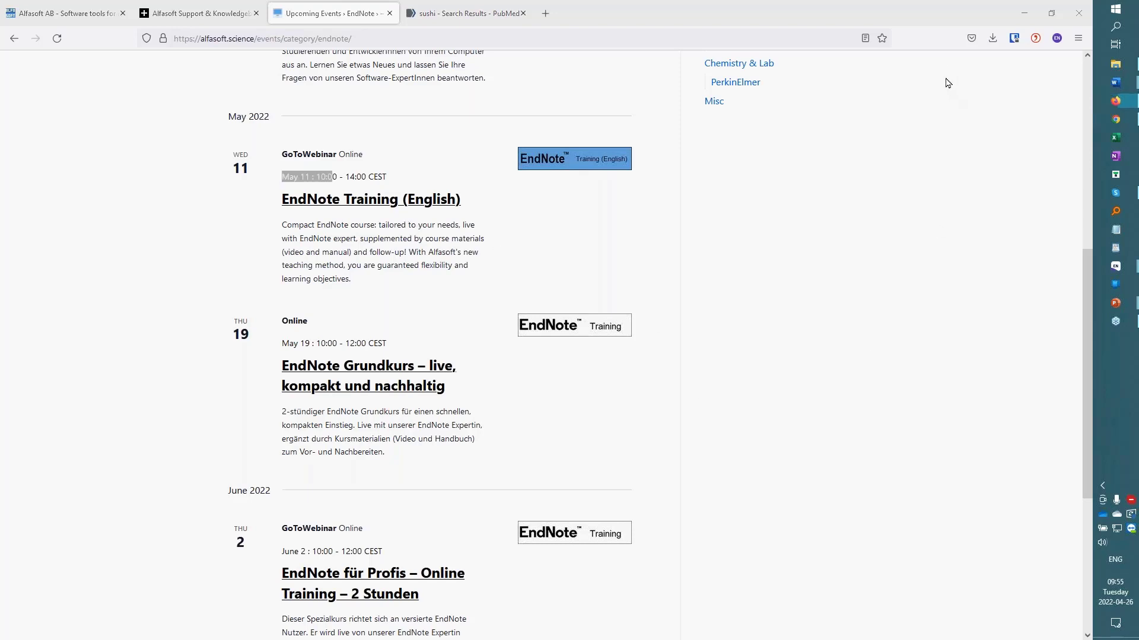